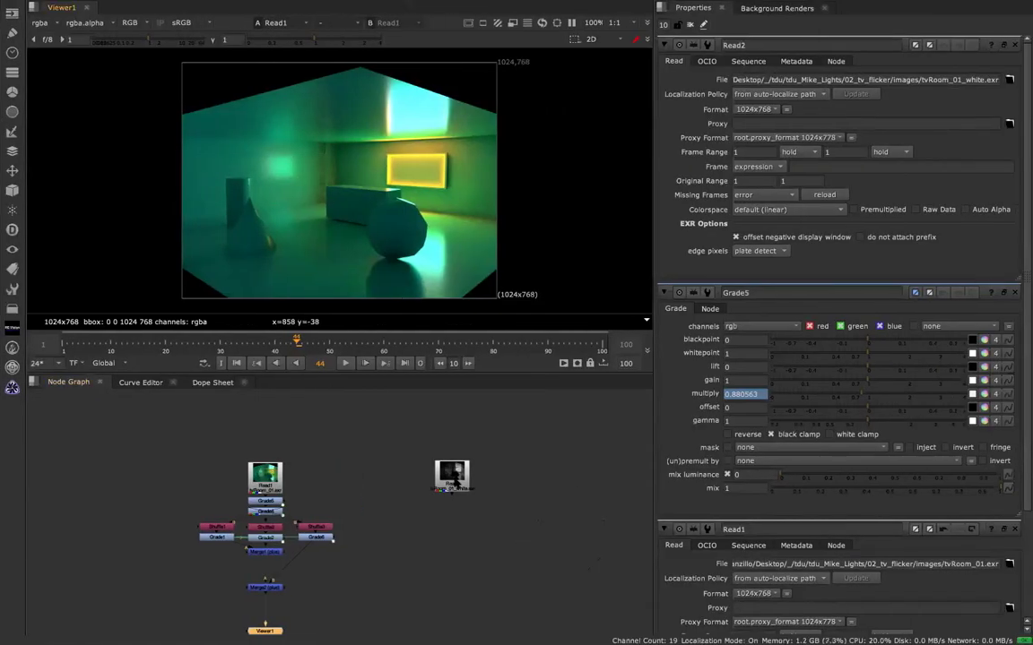
Compare the white TV room render, the coloured source render and the final merged result in the viewer.
{"action": "left_click", "coordinate": [454, 479]}
{"action": "key", "text": "1"}
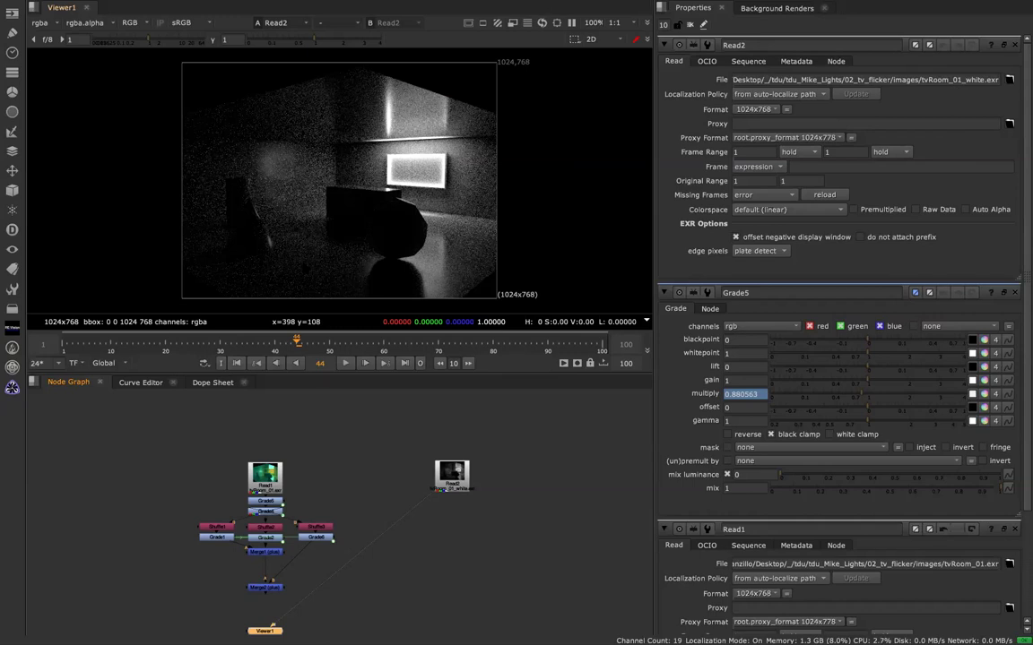
{"action": "key", "text": "1"}
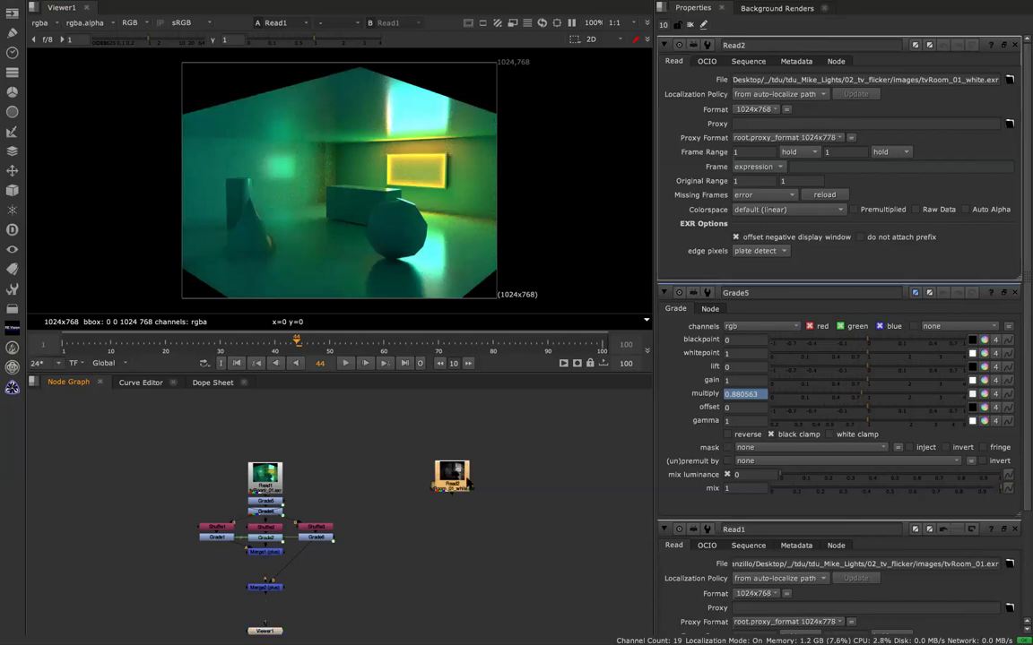
{"action": "key", "text": "2"}
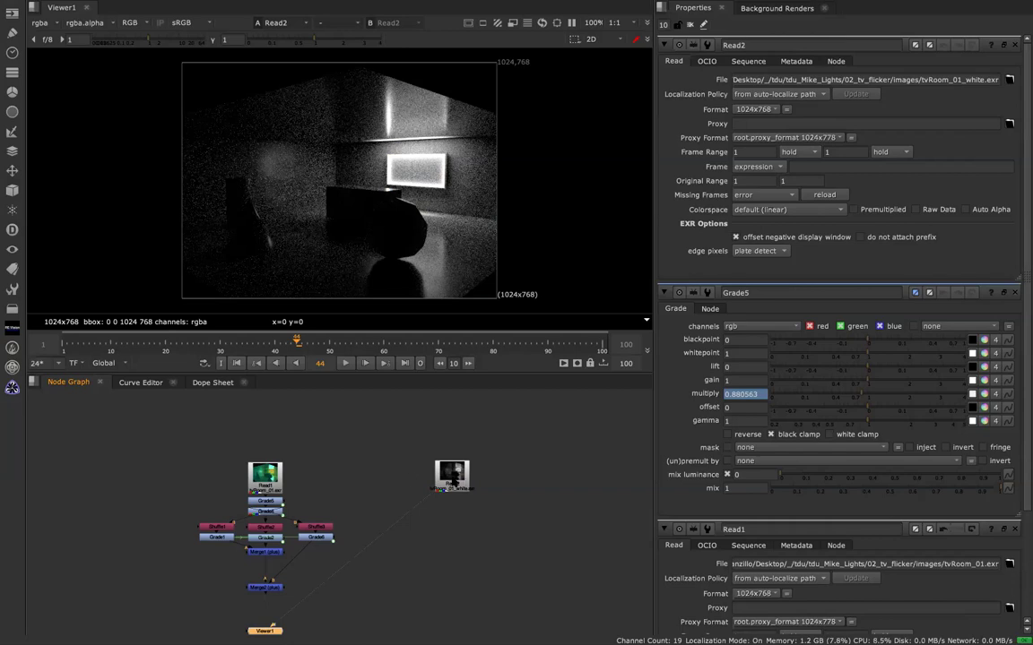
{"action": "key", "text": "1"}
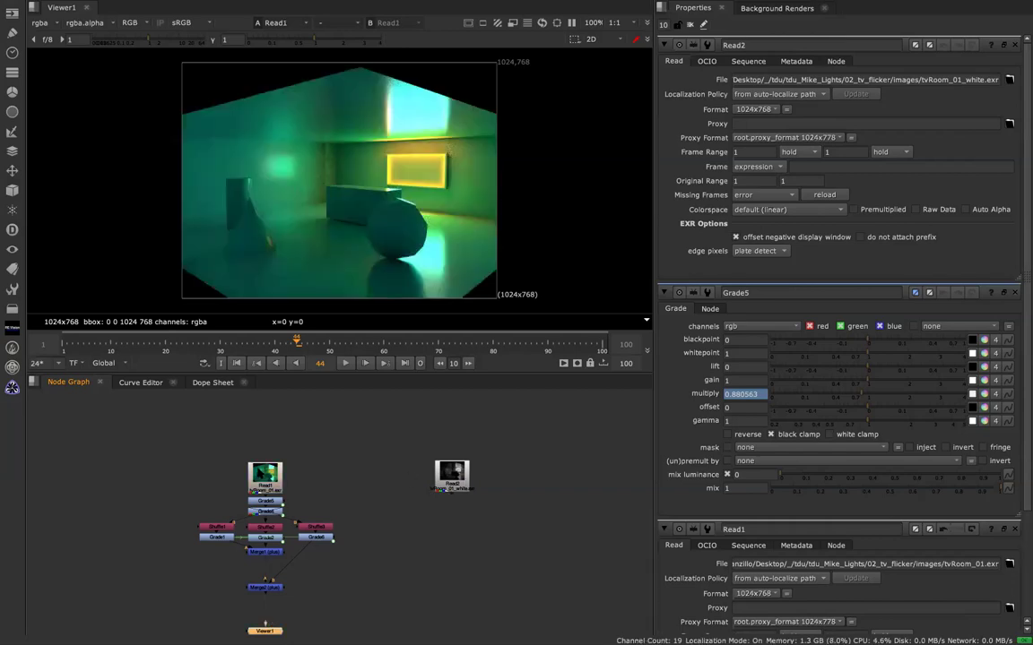
{"action": "key", "text": "1"}
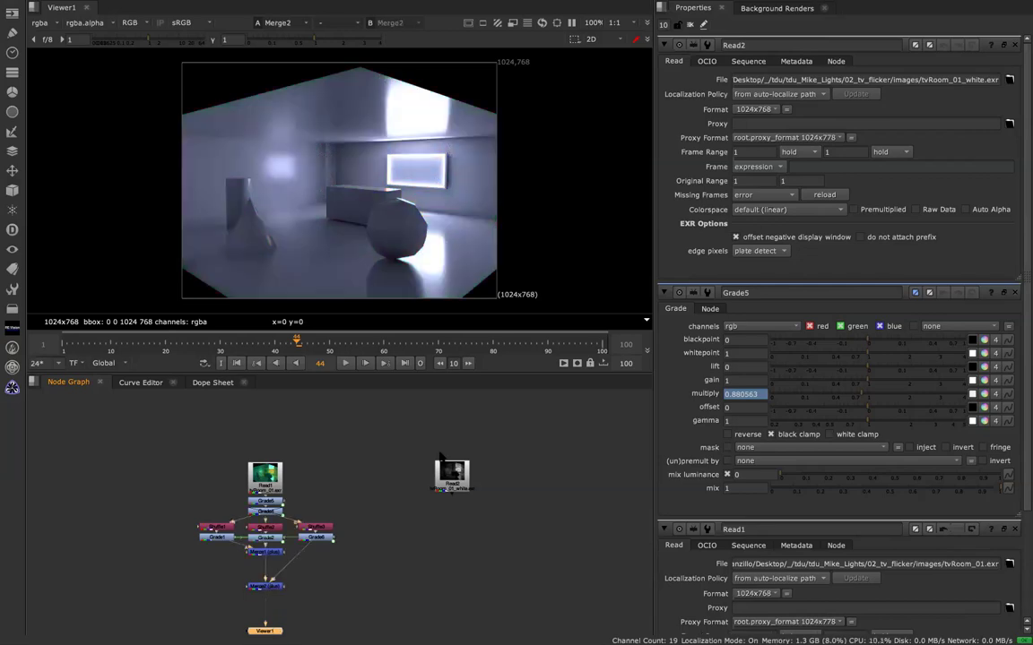
Play back the merged composite to review the TV light flicker.
{"action": "left_click", "coordinate": [345, 363]}
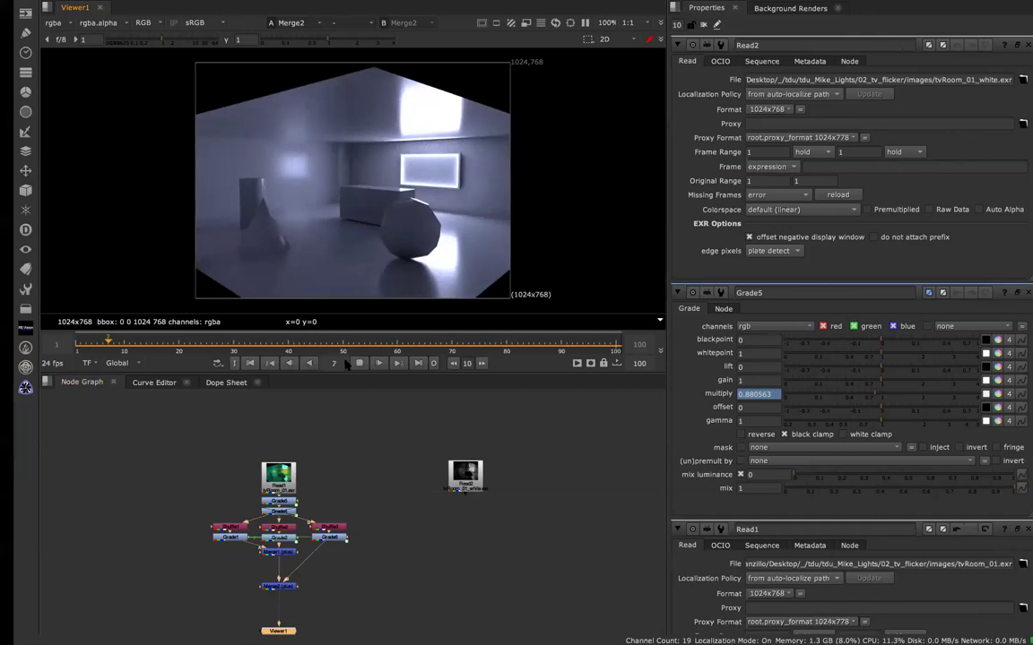
{"action": "key", "text": "ctrl+Left"}
{"action": "key", "text": "ctrl+Right"}
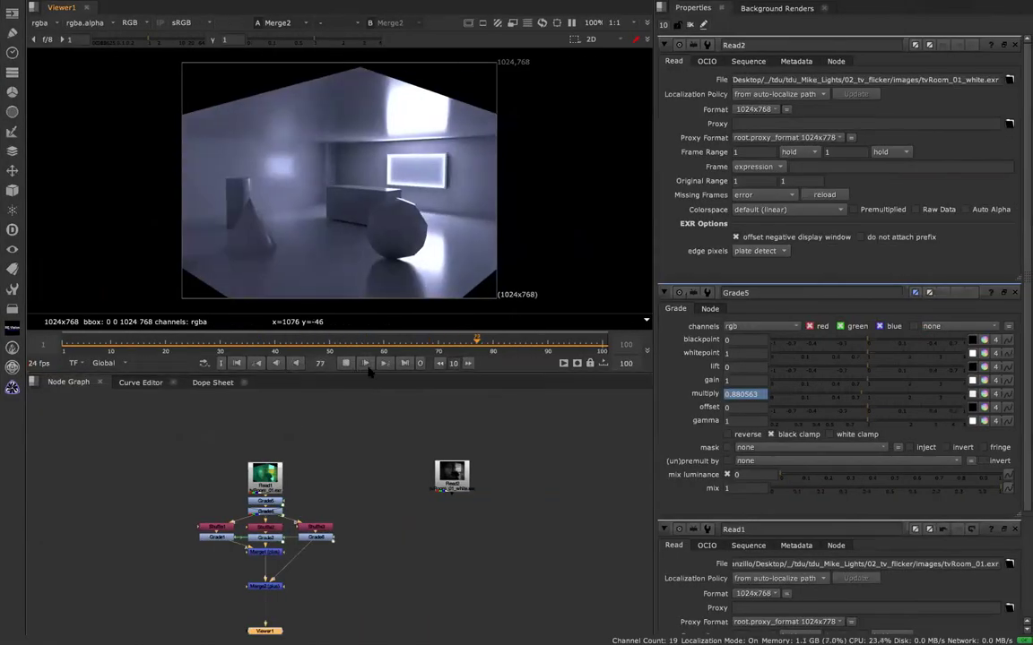
Switch to Maya with the TV room scene.
{"action": "key", "text": "ctrl+Left"}
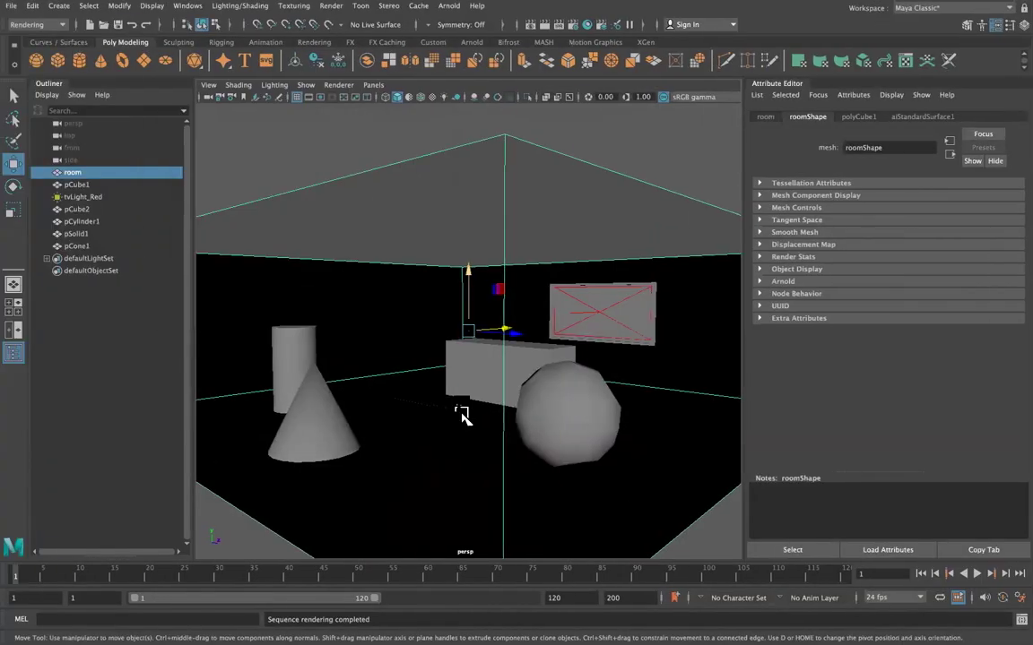
{"action": "key", "text": "ctrl+Left"}
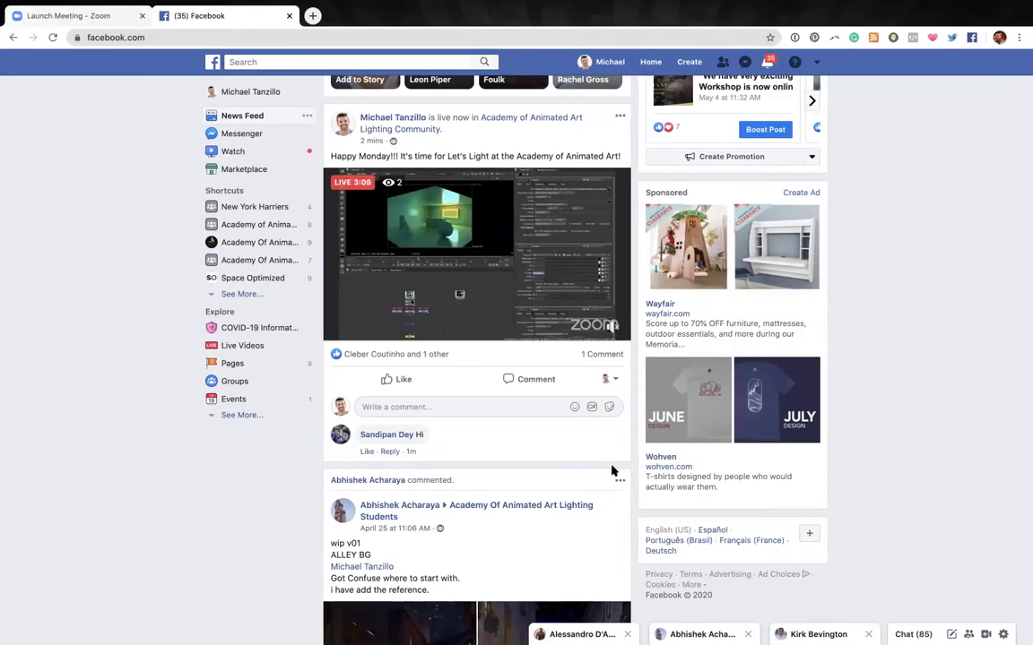
{"action": "key", "text": "ctrl+Right"}
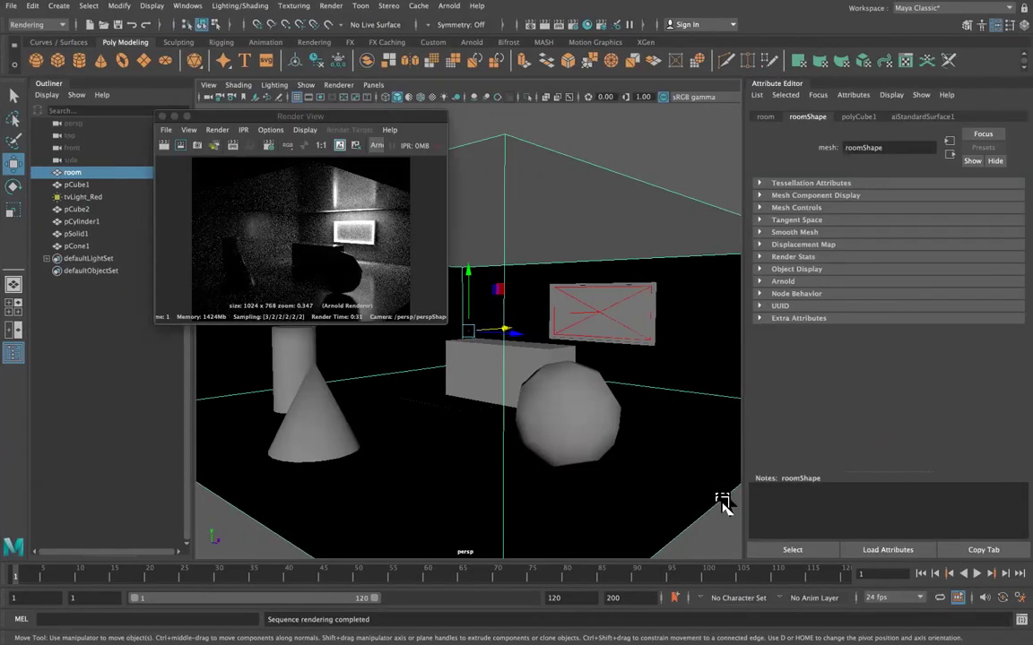
Close the Render View and delete the tvLight_Red light from the scene.
{"action": "left_click", "coordinate": [161, 116]}
{"action": "left_click", "coordinate": [82, 198]}
{"action": "key", "text": "Delete"}
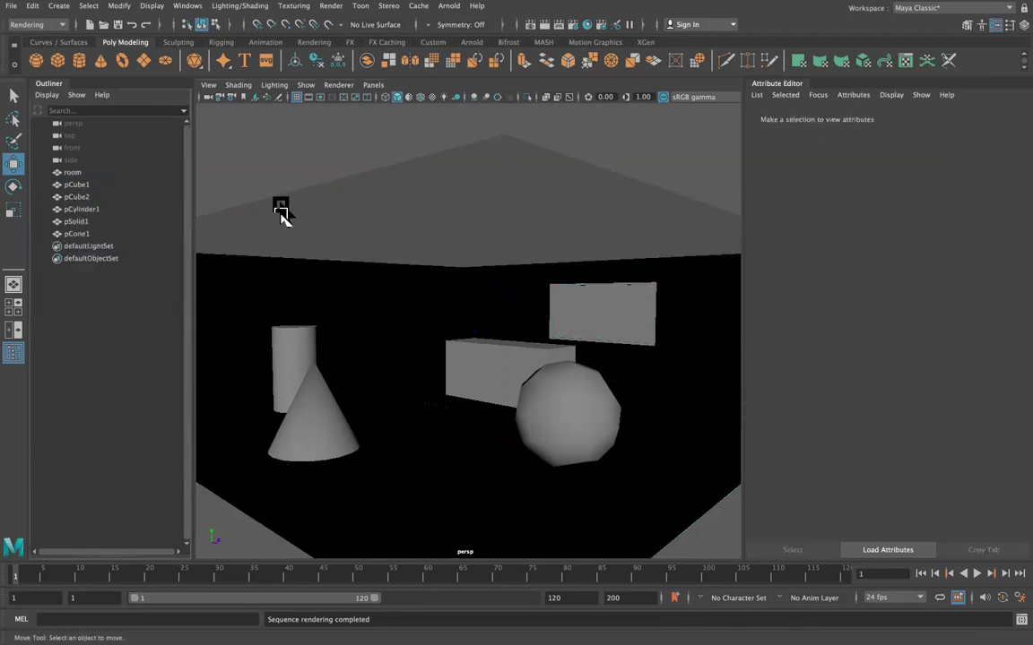
Examine the TV frame pCube1 on the room's wall up close and from above.
{"action": "mouse_move", "coordinate": [550, 314]}
{"action": "left_mouse_down", "text": "alt"}
{"action": "mouse_move", "coordinate": [549, 359]}
{"action": "mouse_move", "coordinate": [496, 353]}
{"action": "mouse_move", "coordinate": [577, 302]}
{"action": "mouse_move", "coordinate": [603, 307]}
{"action": "mouse_move", "coordinate": [404, 352]}
{"action": "mouse_move", "coordinate": [302, 307]}
{"action": "mouse_move", "coordinate": [327, 300]}
{"action": "mouse_move", "coordinate": [589, 324]}
{"action": "mouse_move", "coordinate": [526, 347]}
{"action": "mouse_move", "coordinate": [523, 373]}
{"action": "mouse_move", "coordinate": [534, 308]}
{"action": "left_mouse_up", "text": "alt"}
{"action": "scroll", "coordinate": [530, 316], "scroll_direction": "up", "scroll_amount": 8}
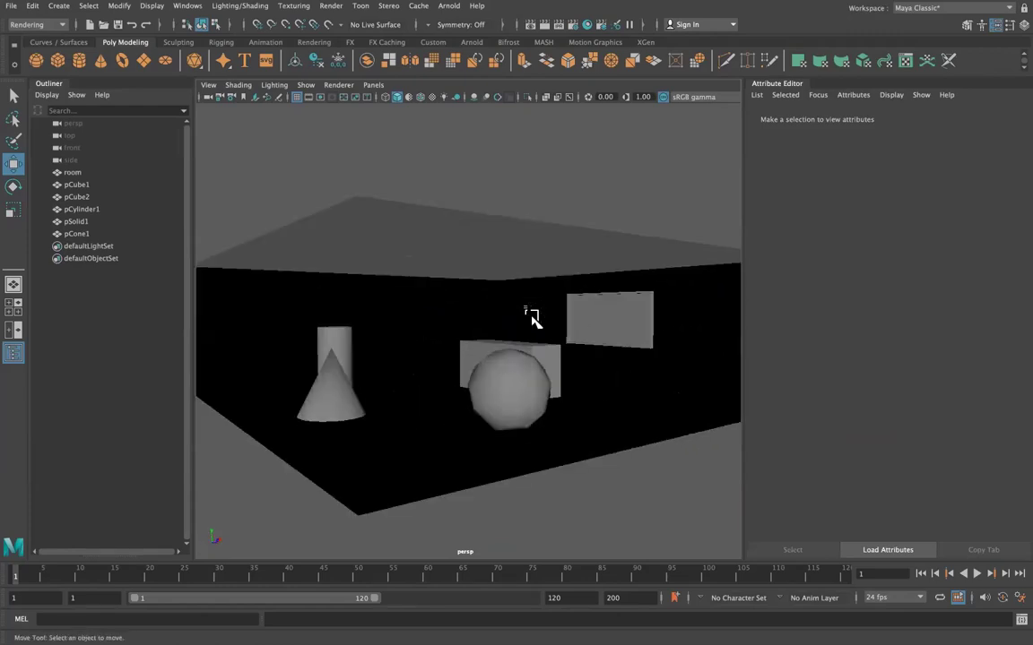
{"action": "left_click", "coordinate": [644, 335]}
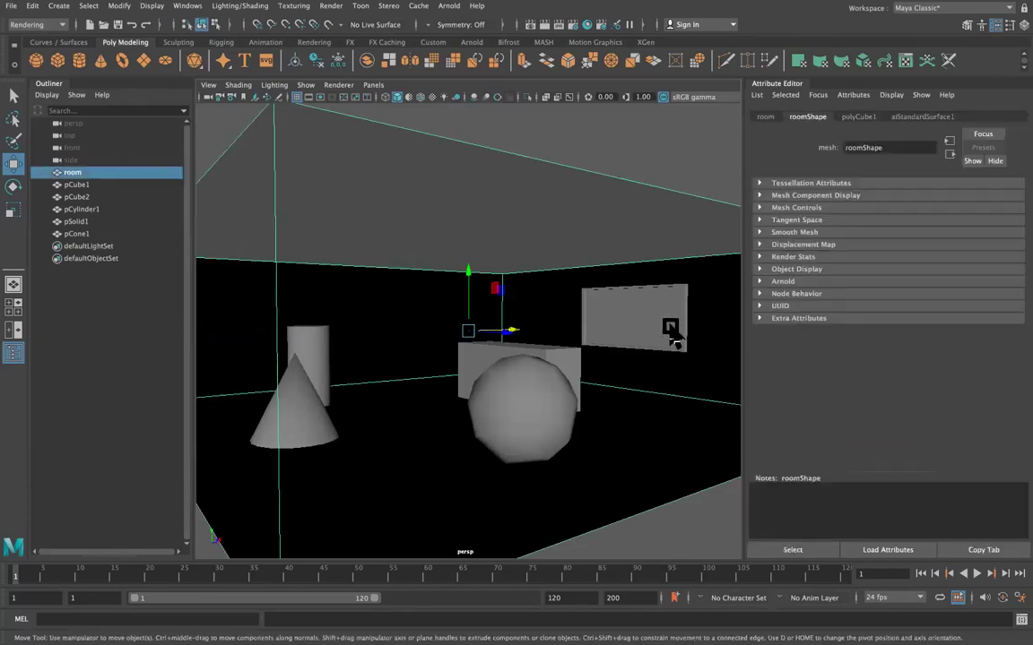
{"action": "middle_click_drag", "start_coordinate": [663, 334], "coordinate": [529, 384], "text": "alt"}
{"action": "scroll", "coordinate": [531, 385], "scroll_direction": "up", "scroll_amount": 5}
{"action": "left_click_drag", "start_coordinate": [533, 384], "coordinate": [546, 426], "text": "alt"}
{"action": "left_click", "coordinate": [533, 433]}
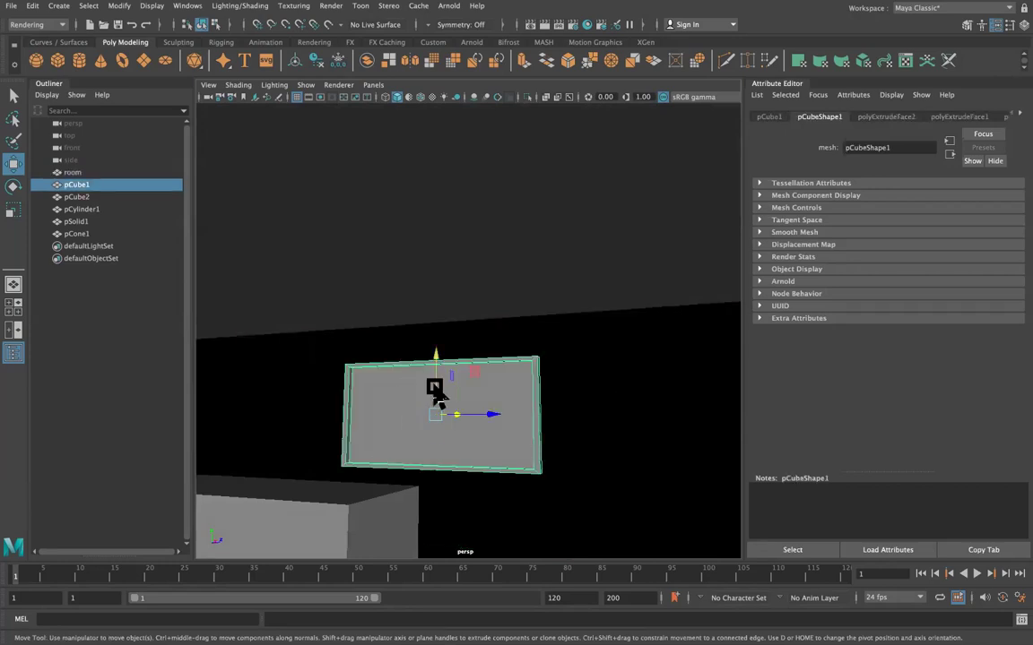
{"action": "mouse_move", "coordinate": [480, 368]}
{"action": "left_mouse_down", "text": "alt"}
{"action": "mouse_move", "coordinate": [438, 408]}
{"action": "mouse_move", "coordinate": [381, 419]}
{"action": "mouse_move", "coordinate": [346, 396]}
{"action": "mouse_move", "coordinate": [330, 416]}
{"action": "mouse_move", "coordinate": [290, 417]}
{"action": "mouse_move", "coordinate": [442, 408]}
{"action": "mouse_move", "coordinate": [484, 387]}
{"action": "left_mouse_up", "text": "alt"}
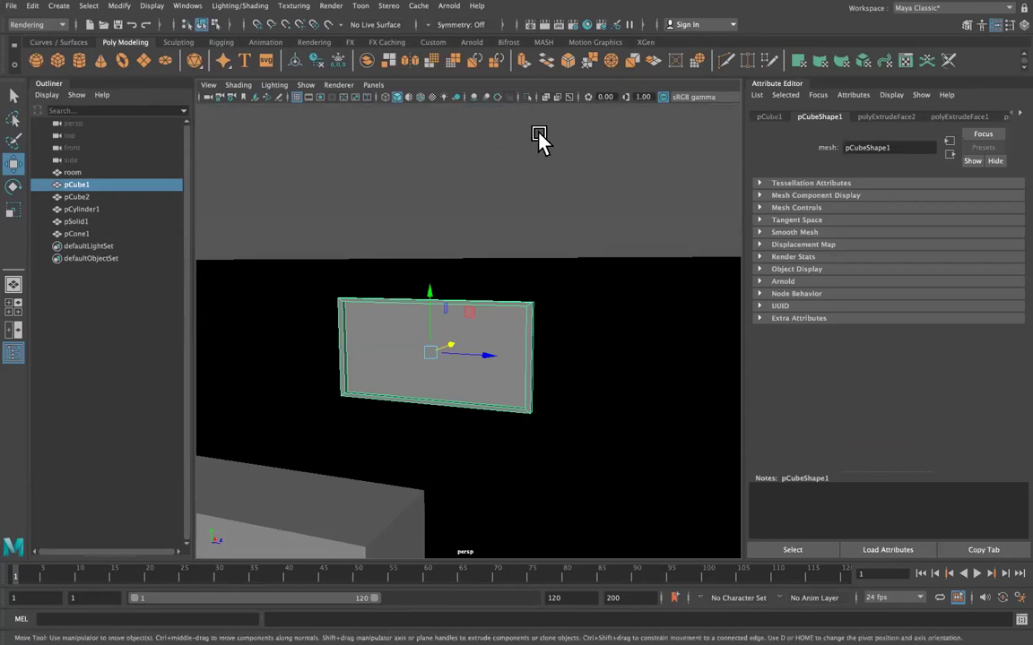
{"action": "left_click_drag", "start_coordinate": [581, 213], "coordinate": [524, 237], "text": "alt"}
{"action": "scroll", "coordinate": [524, 238], "scroll_direction": "down", "scroll_amount": 5}
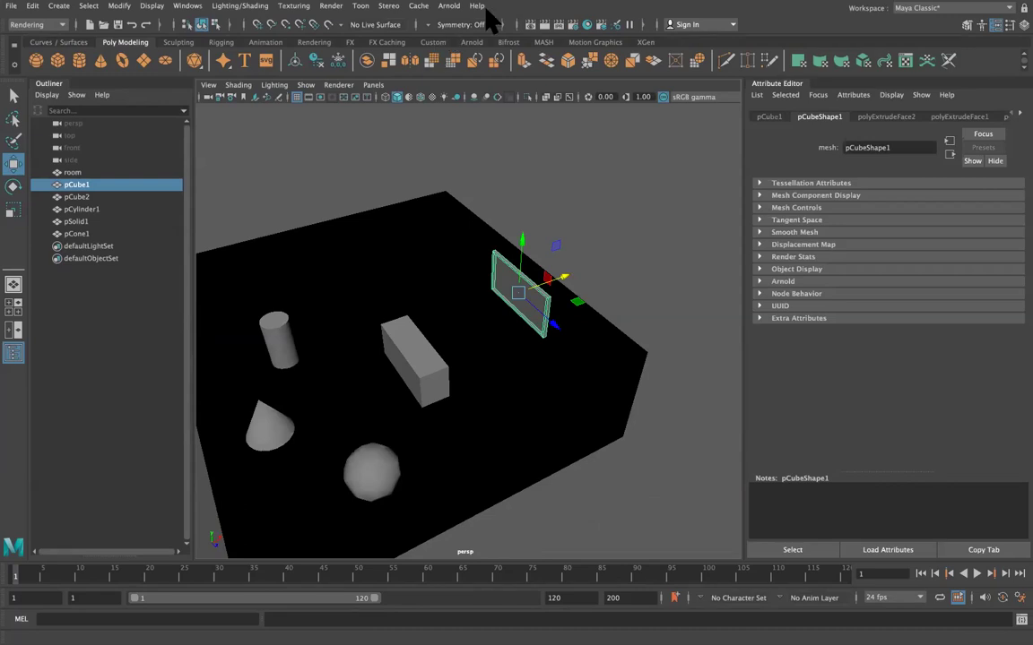
Hide the Outliner and the Attribute Editor to enlarge the perspective viewport.
{"action": "left_click", "coordinate": [448, 5]}
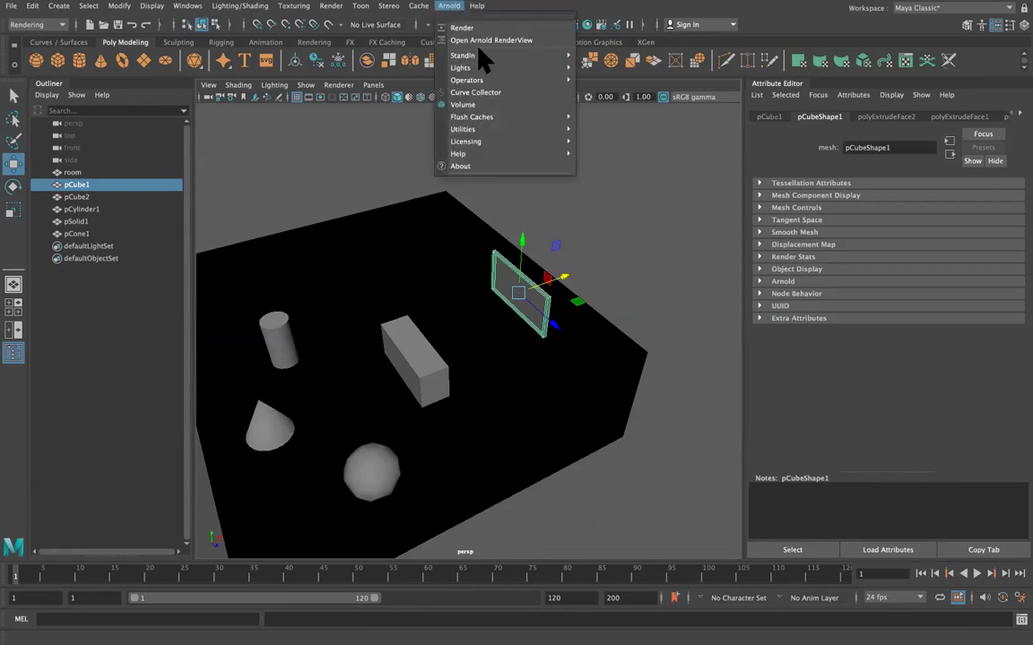
{"action": "left_click", "coordinate": [12, 343]}
{"action": "left_click", "coordinate": [14, 359]}
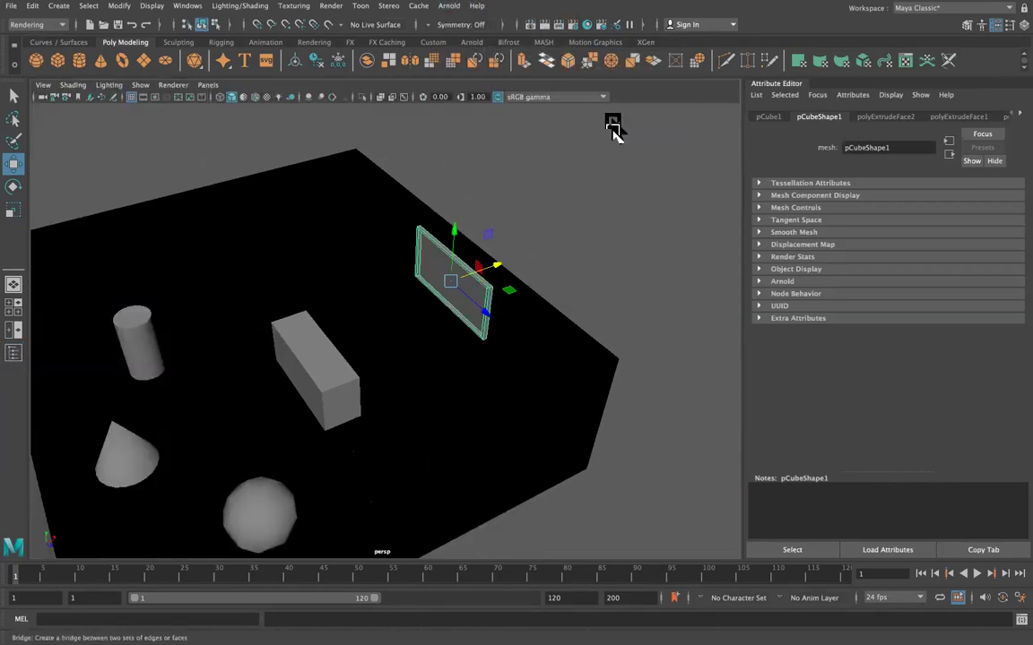
{"action": "left_click", "coordinate": [996, 25]}
{"action": "left_click_drag", "start_coordinate": [680, 271], "coordinate": [697, 250], "text": "alt"}
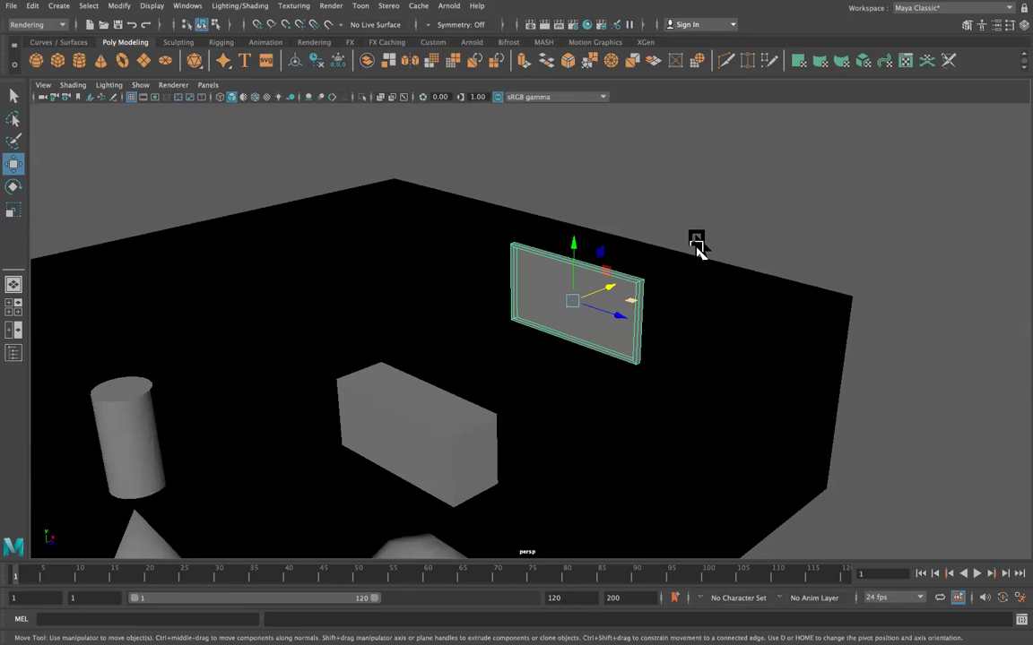
Create an Arnold area light and scale it uniformly to about 5.3.
{"action": "left_click", "coordinate": [450, 6]}
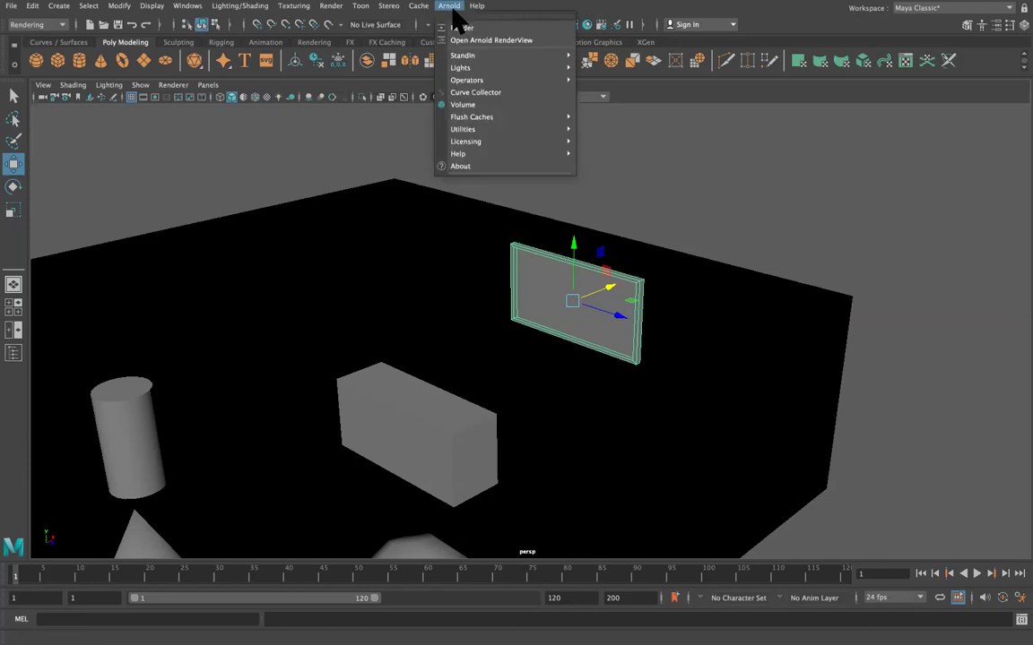
{"action": "mouse_move", "coordinate": [473, 68]}
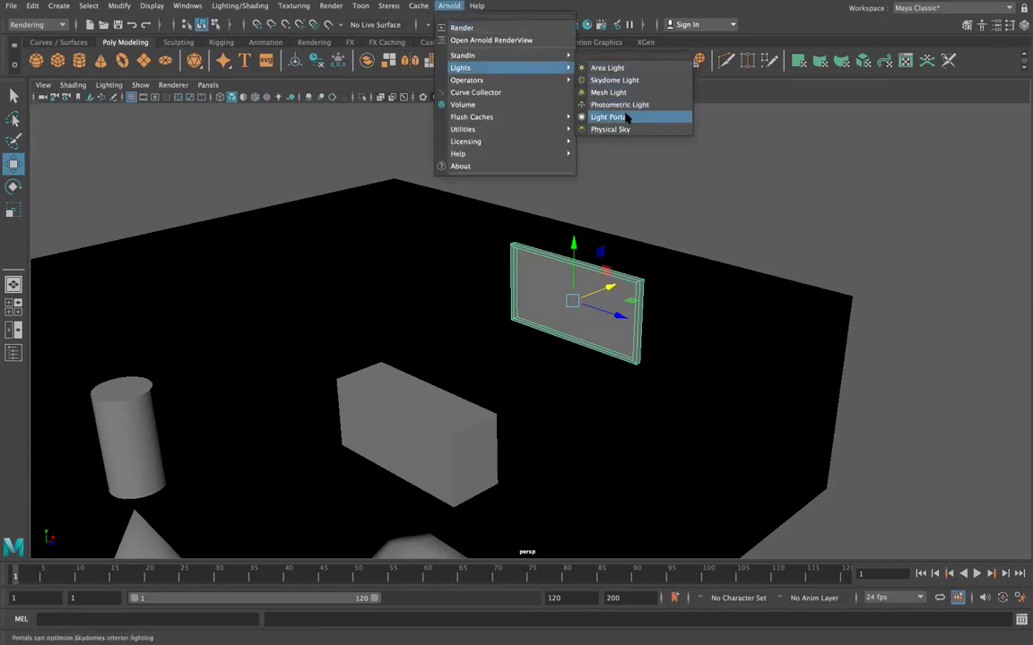
{"action": "left_click", "coordinate": [610, 68]}
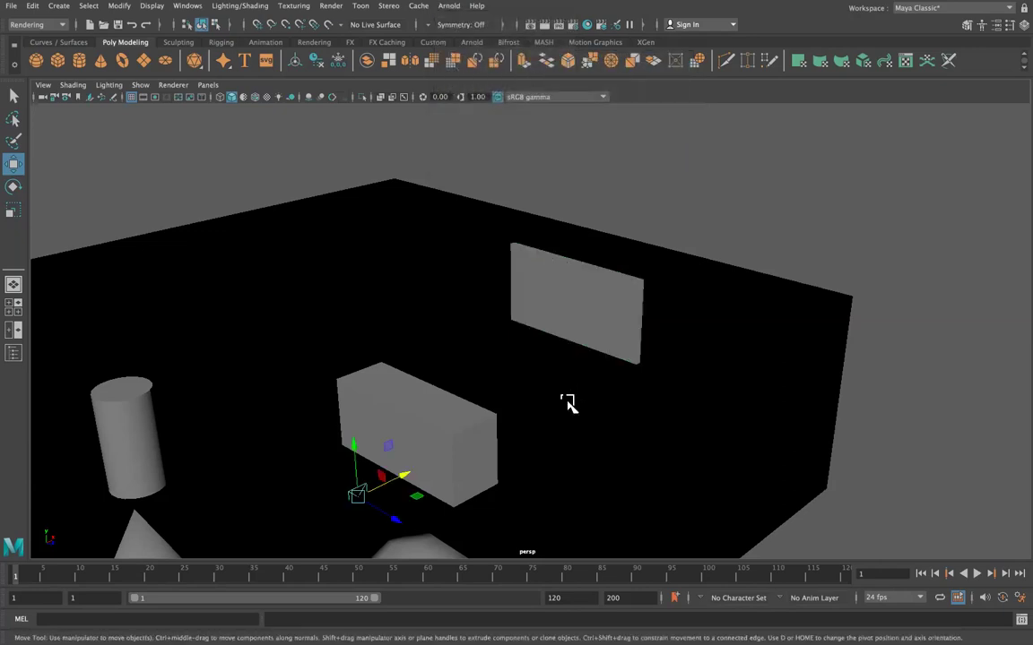
{"action": "key", "text": "r"}
{"action": "left_click_drag", "start_coordinate": [357, 498], "coordinate": [438, 472]}
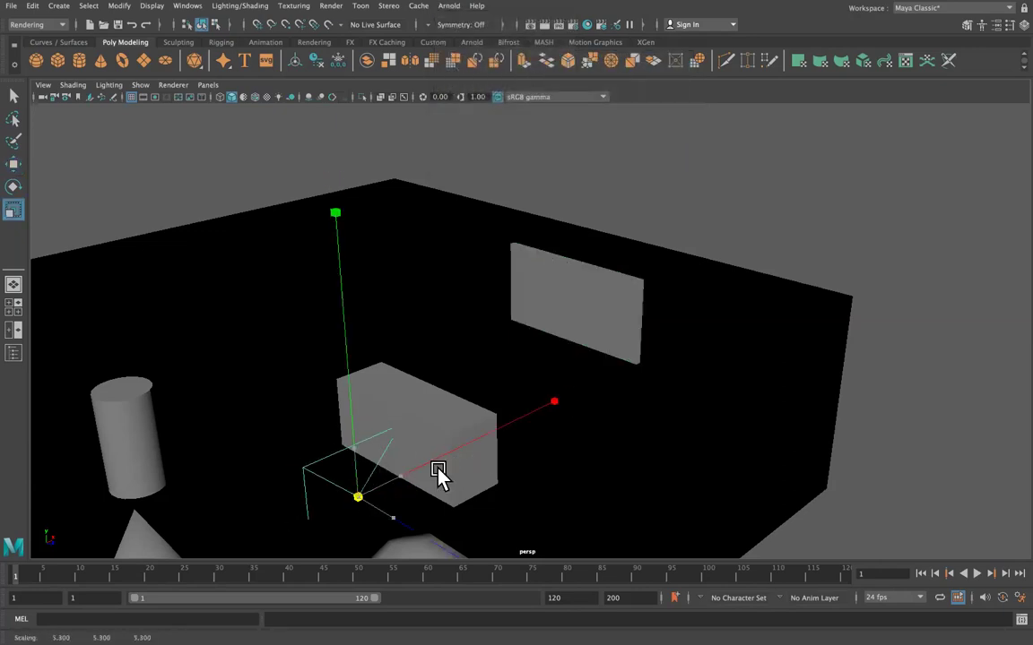
Move the area light up and across the room to sit in front of the TV, about 23.8 in X and 11.9 in Y.
{"action": "key", "text": "w"}
{"action": "left_click_drag", "start_coordinate": [352, 428], "coordinate": [568, 287]}
{"action": "left_click_drag", "start_coordinate": [529, 226], "coordinate": [526, 265]}
{"action": "left_click_drag", "start_coordinate": [625, 301], "coordinate": [703, 323], "text": "alt"}
Turn the area light parallel to the TV screen, show the Attribute Editor and set its Y rotation to 90.
{"action": "key", "text": "r"}
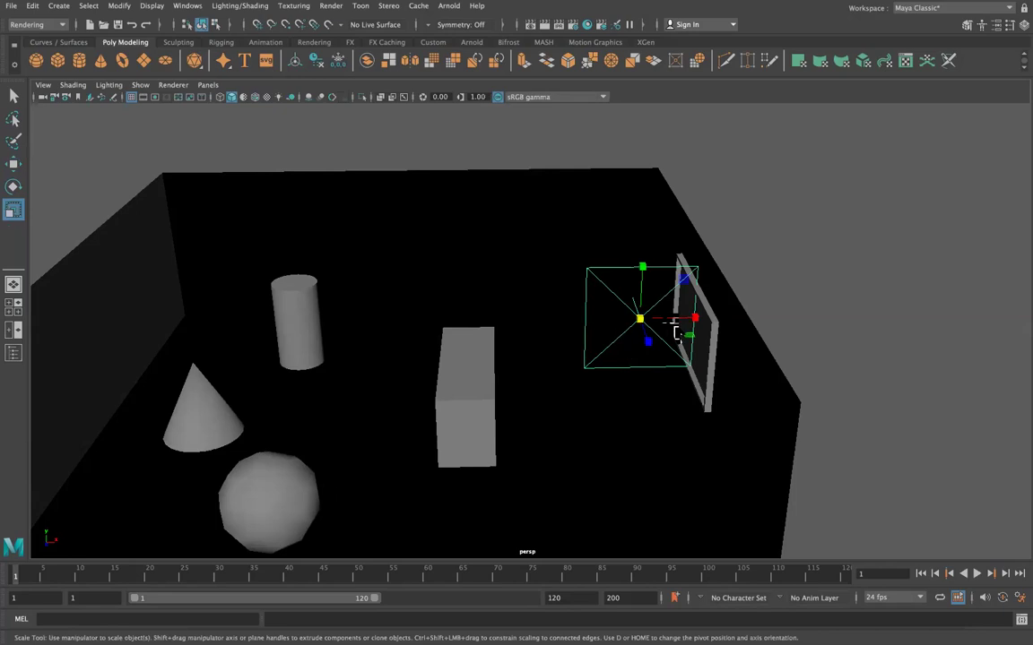
{"action": "key", "text": "e"}
{"action": "left_click_drag", "start_coordinate": [606, 346], "coordinate": [678, 354]}
{"action": "left_click", "coordinate": [983, 24]}
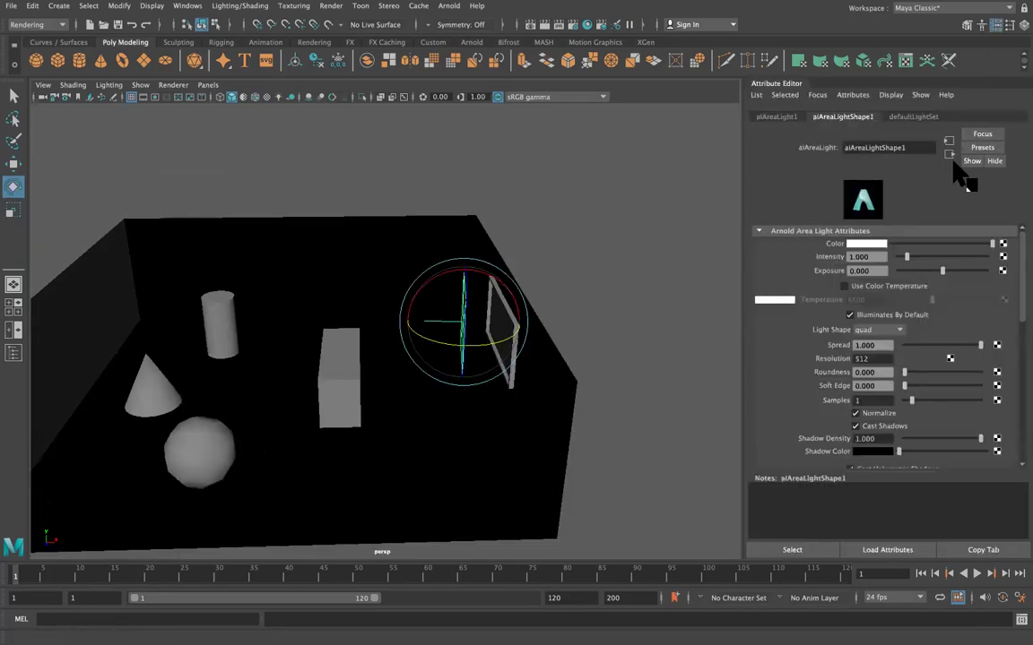
{"action": "left_click", "coordinate": [778, 119]}
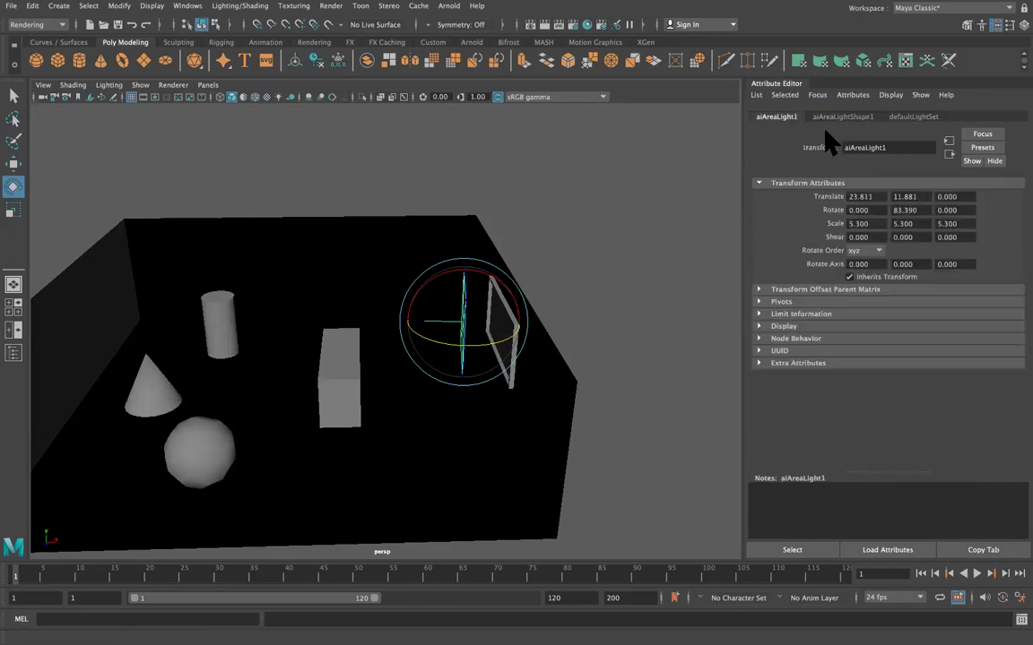
{"action": "type", "text": "90"}
{"action": "key", "text": "Return"}
Scale the area light to the TV's proportions, about 8.65 in X and 3.74 in Y.
{"action": "left_click_drag", "start_coordinate": [410, 316], "coordinate": [480, 307], "text": "alt"}
{"action": "key", "text": "r"}
{"action": "left_click_drag", "start_coordinate": [380, 275], "coordinate": [305, 321]}
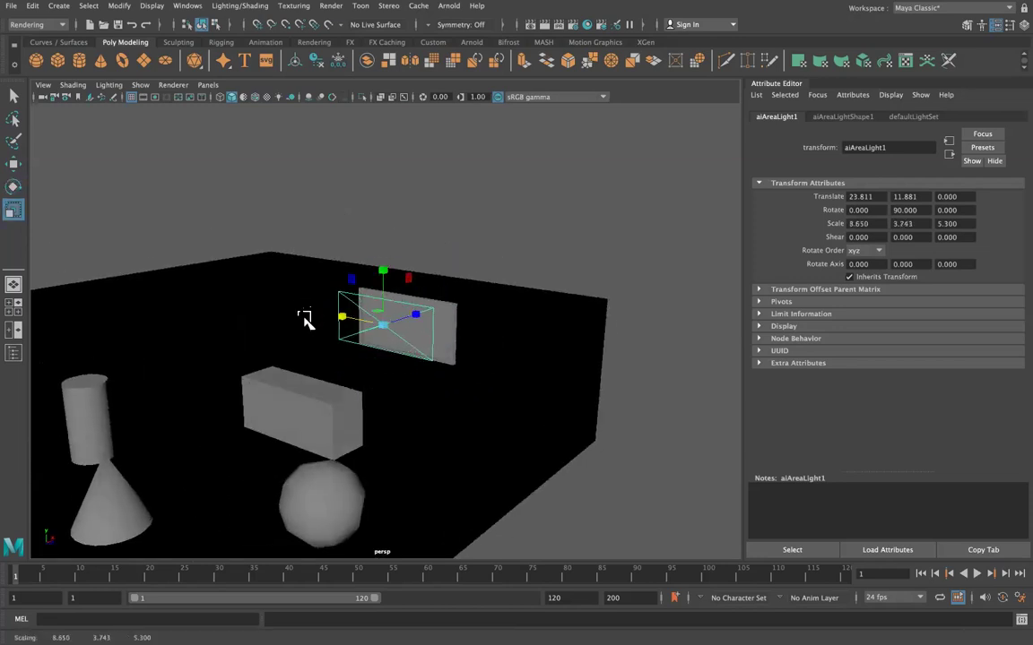
Move the area light onto the front of the TV screen, to about 28.35 in X and 10.71 in Y.
{"action": "key", "text": "w"}
{"action": "mouse_move", "coordinate": [440, 316]}
{"action": "left_mouse_down"}
{"action": "mouse_move", "coordinate": [446, 327]}
{"action": "mouse_move", "coordinate": [445, 316]}
{"action": "left_mouse_up"}
{"action": "left_click_drag", "start_coordinate": [408, 277], "coordinate": [404, 274]}
{"action": "left_click_drag", "start_coordinate": [560, 338], "coordinate": [484, 339], "text": "alt"}
{"action": "left_click_drag", "start_coordinate": [611, 353], "coordinate": [449, 443]}
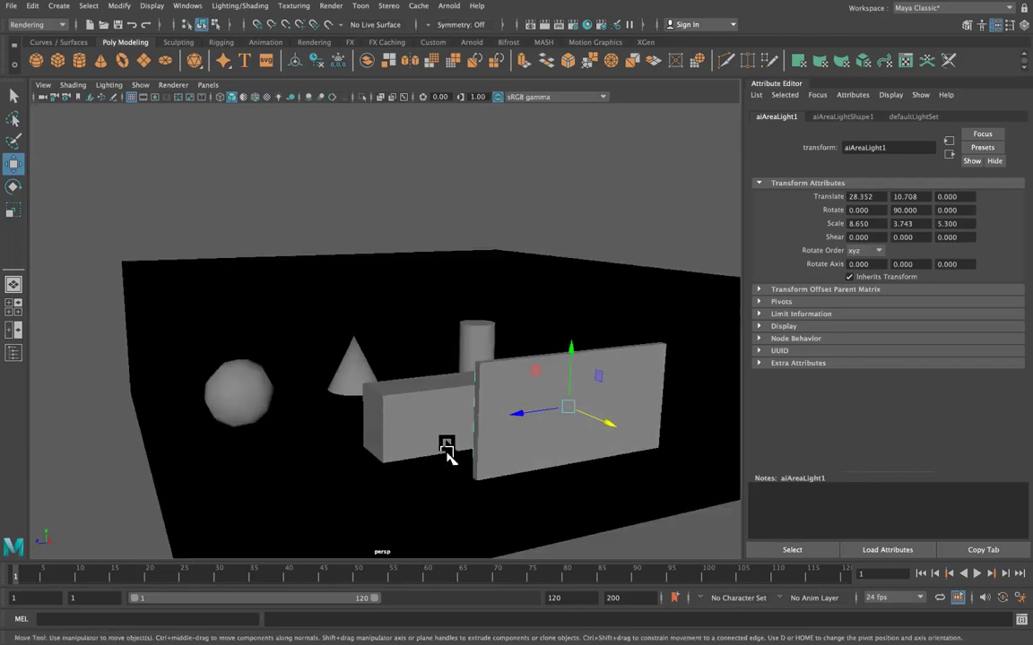
{"action": "scroll", "coordinate": [449, 451], "scroll_direction": "up", "scroll_amount": 3}
{"action": "middle_click_drag", "start_coordinate": [449, 450], "coordinate": [576, 325], "text": "alt"}
{"action": "left_click_drag", "start_coordinate": [577, 324], "coordinate": [565, 309], "text": "alt"}
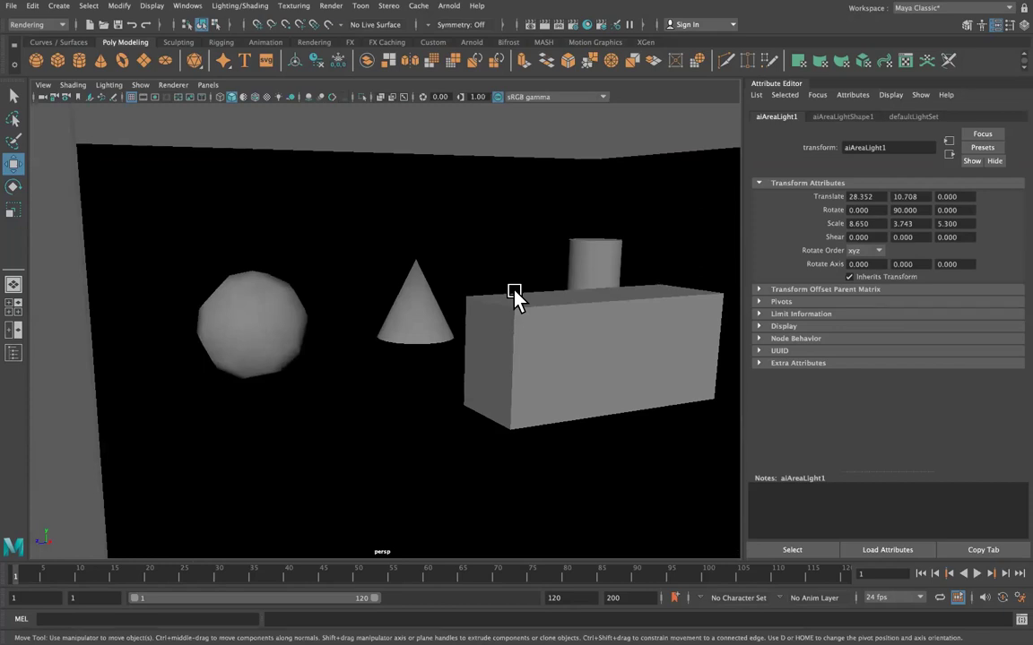
{"action": "left_click_drag", "start_coordinate": [514, 296], "coordinate": [677, 307], "text": "alt"}
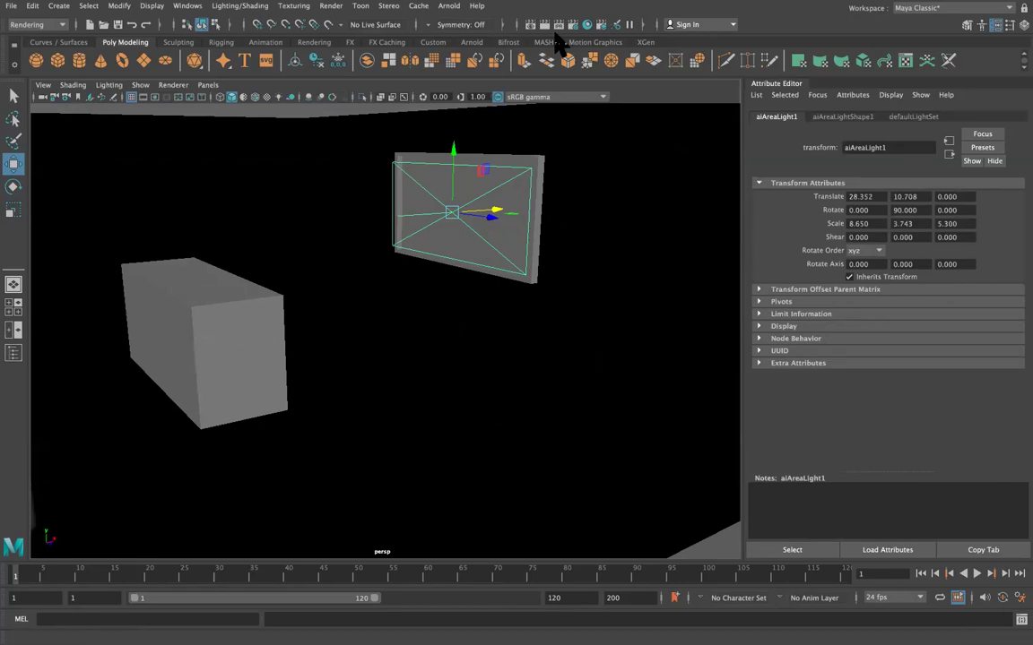
Show the area light's shape attributes, then open the Arnold RenderView beside them to render the perspective view.
{"action": "left_click", "coordinate": [843, 116]}
{"action": "scroll", "coordinate": [437, 165], "scroll_direction": "down", "scroll_amount": 10}
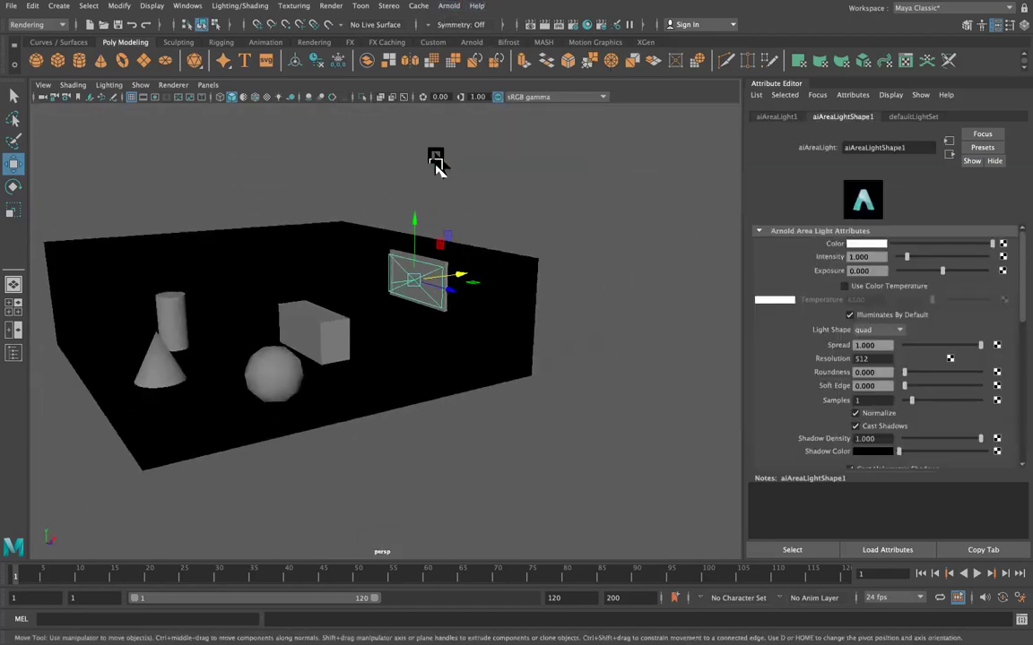
{"action": "middle_click_drag", "start_coordinate": [525, 210], "coordinate": [601, 238], "text": "alt"}
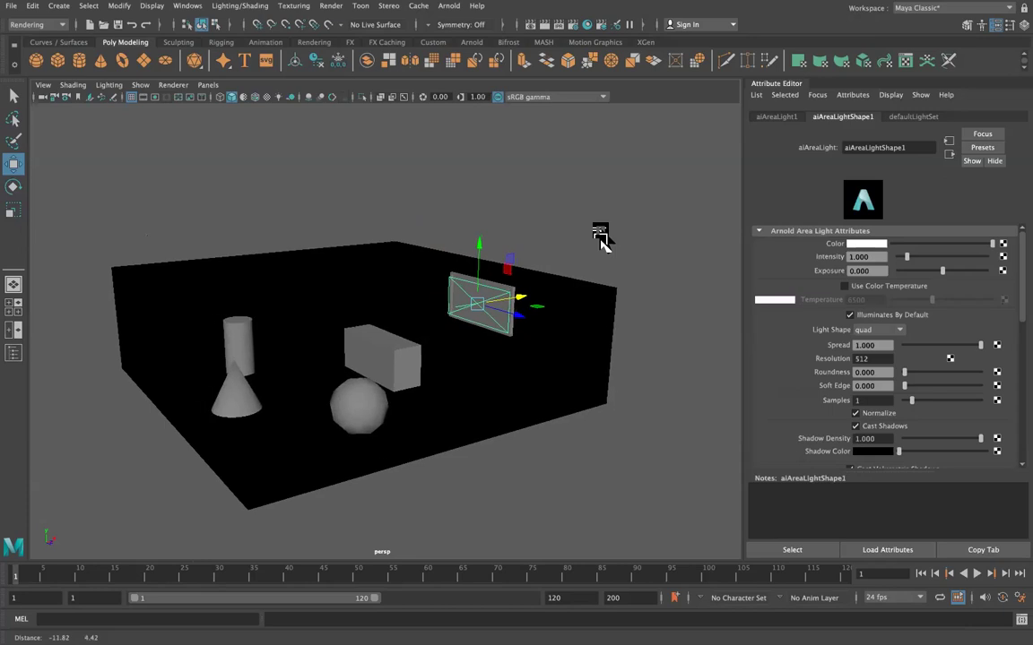
{"action": "left_click", "coordinate": [449, 6]}
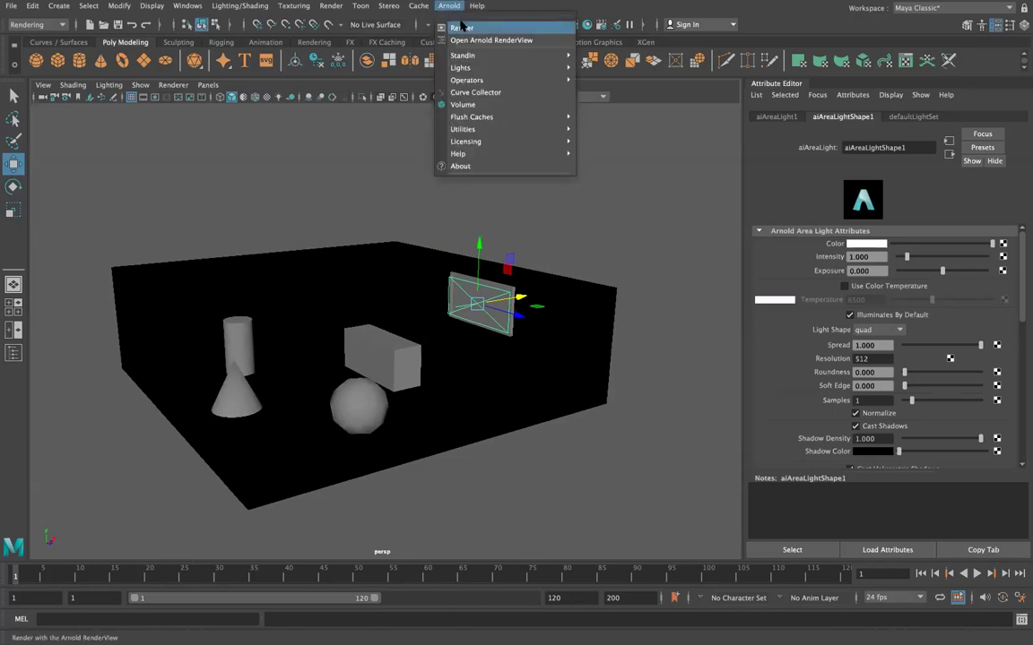
{"action": "left_click", "coordinate": [471, 35]}
{"action": "left_click_drag", "start_coordinate": [796, 157], "coordinate": [571, 105]}
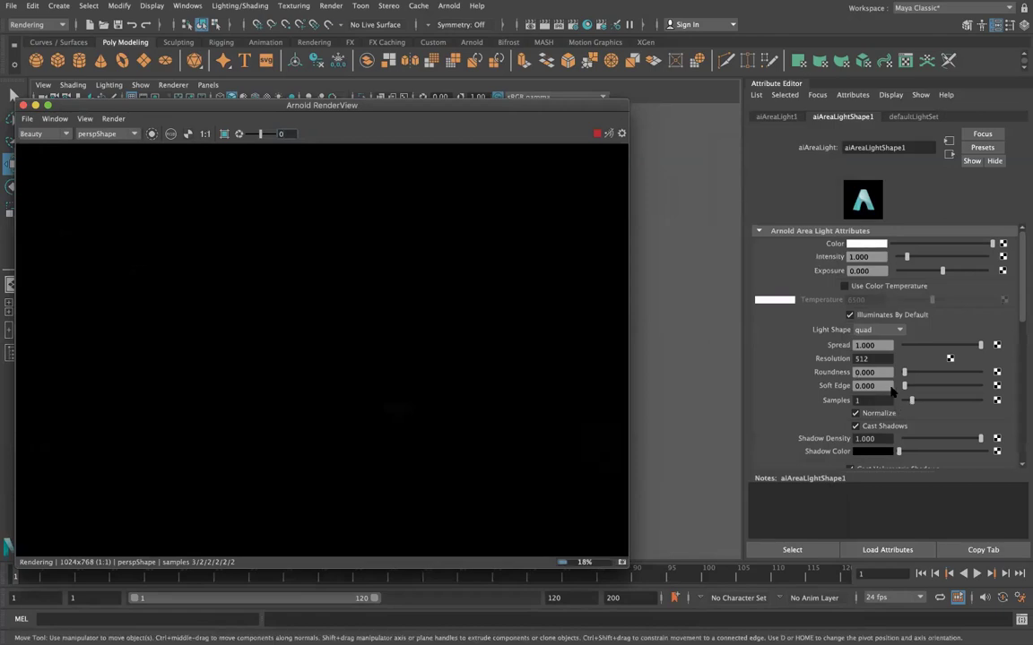
Try an exposure of 15 on the area light and reduce it to 10.5 while the render updates.
{"action": "left_click", "coordinate": [883, 270]}
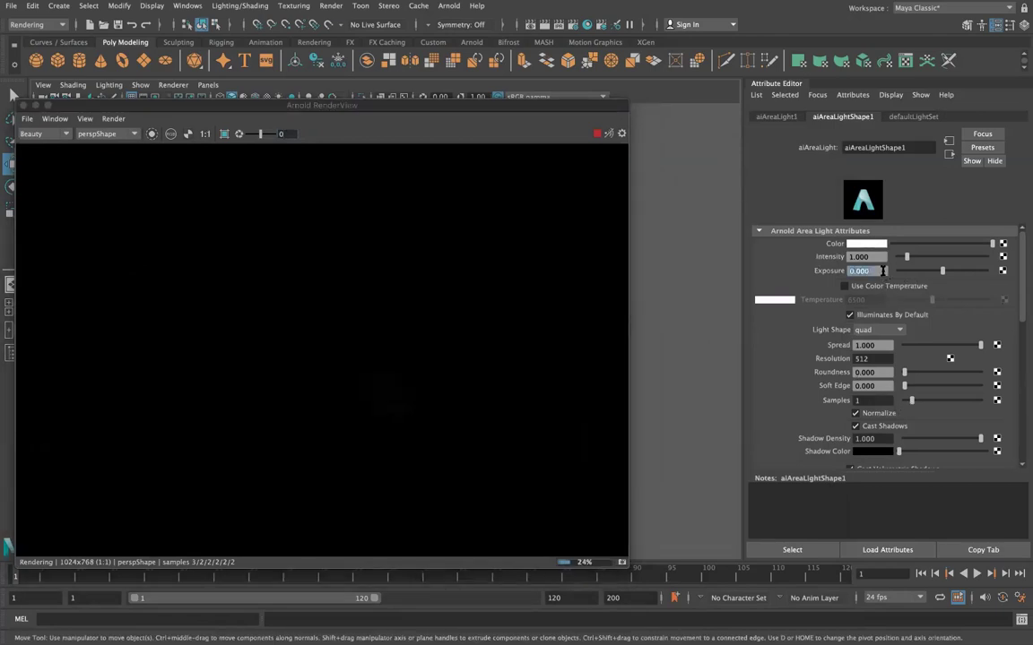
{"action": "type", "text": "15"}
{"action": "key", "text": "Return"}
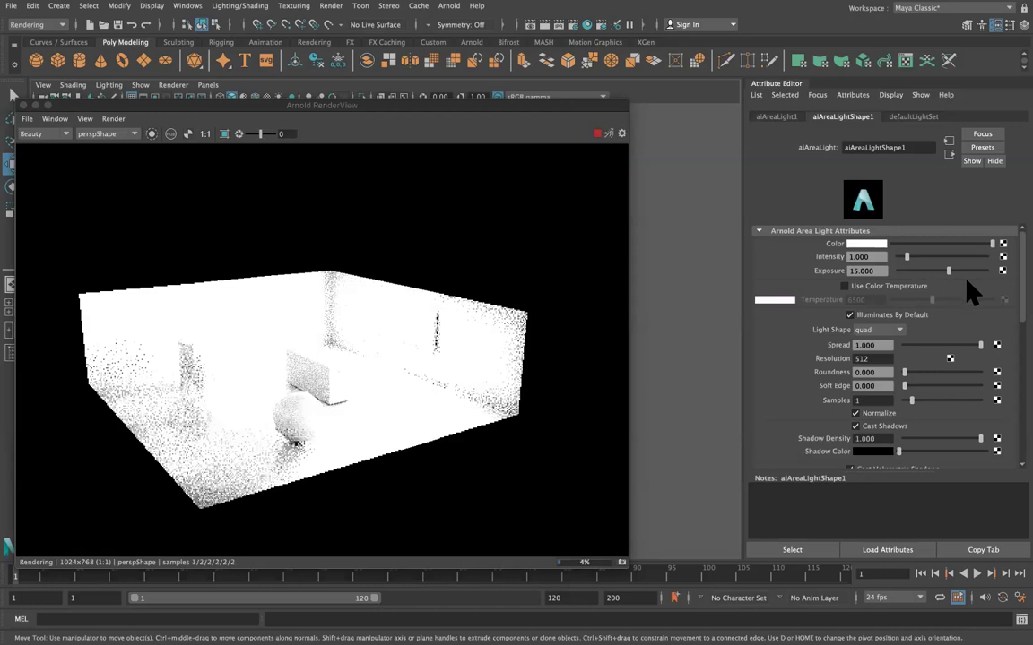
{"action": "left_click_drag", "start_coordinate": [950, 278], "coordinate": [934, 266]}
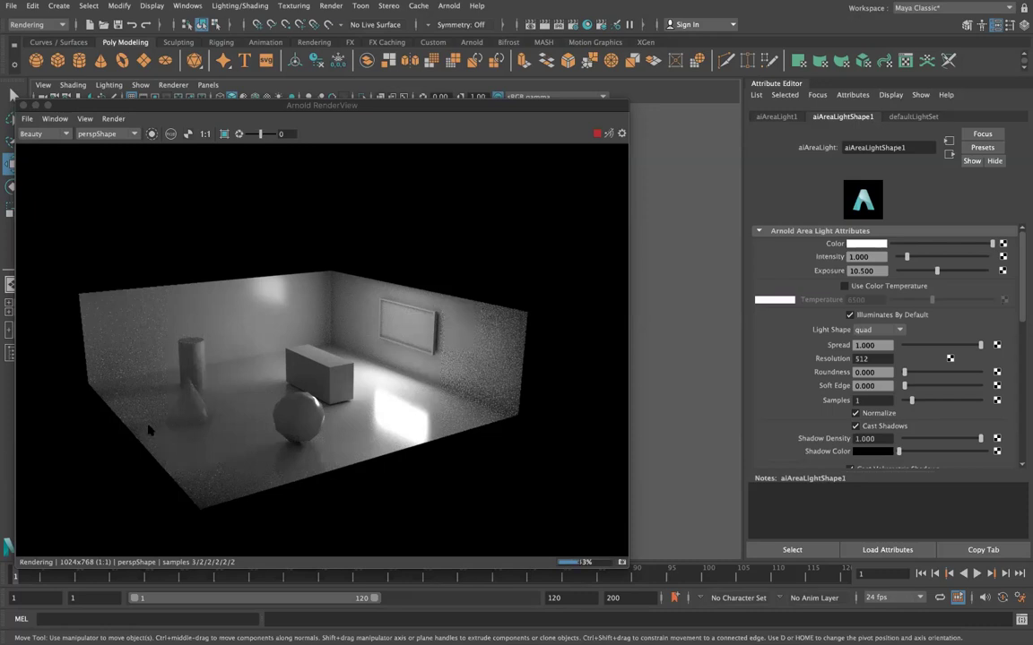
Reframe the perspective view to a lower, closer angle so the render shows the room's floor, ceiling and TV wall.
{"action": "left_click_drag", "start_coordinate": [439, 106], "coordinate": [751, 135]}
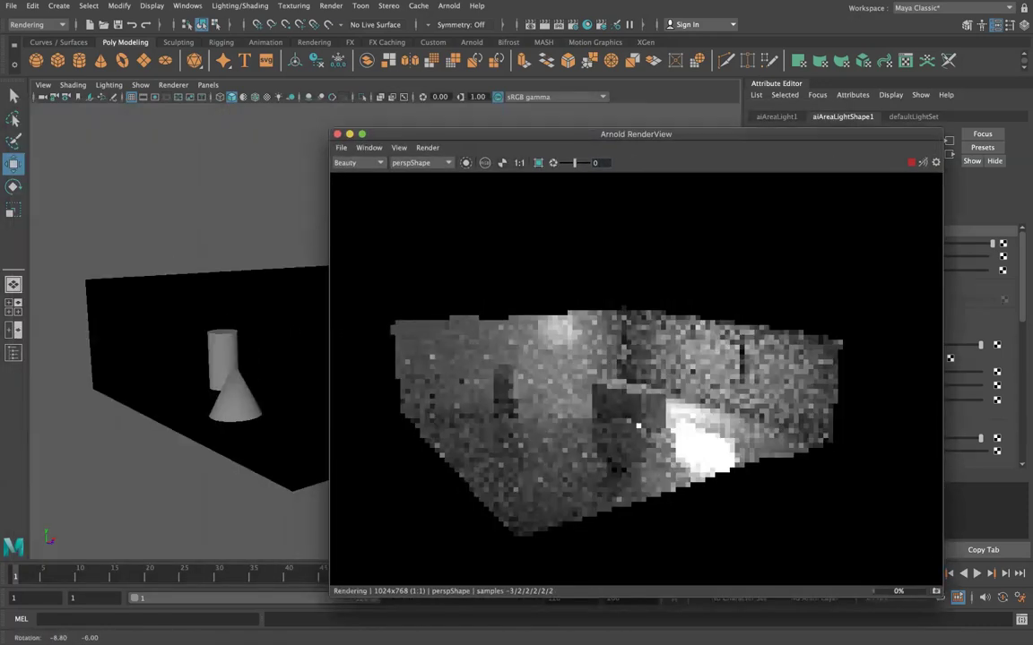
{"action": "left_click_drag", "start_coordinate": [161, 358], "coordinate": [179, 341], "text": "alt"}
{"action": "scroll", "coordinate": [162, 359], "scroll_direction": "up", "scroll_amount": 5}
{"action": "middle_click_drag", "start_coordinate": [161, 359], "coordinate": [365, 343], "text": "alt"}
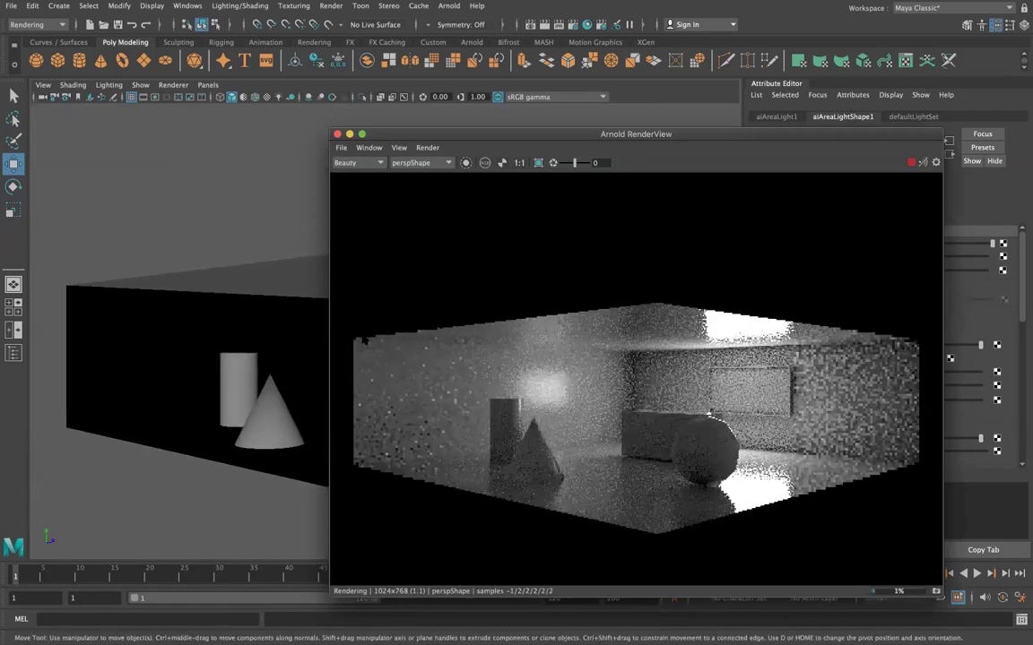
{"action": "left_click_drag", "start_coordinate": [707, 133], "coordinate": [531, 96]}
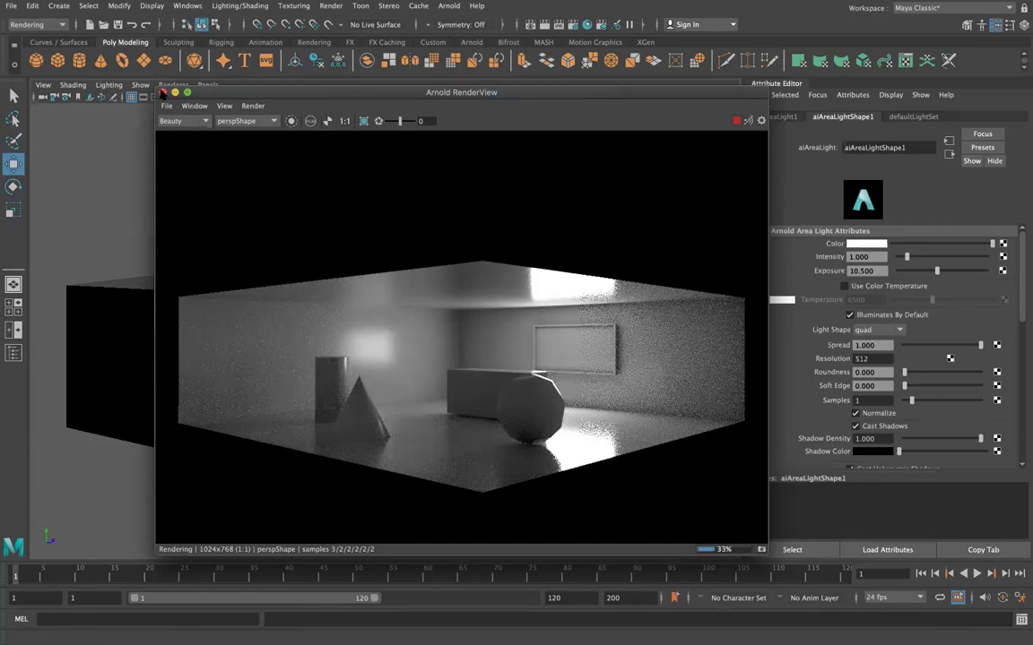
Close the Arnold RenderView and start rendering the frame sequence.
{"action": "left_click", "coordinate": [162, 92]}
{"action": "left_click", "coordinate": [331, 6]}
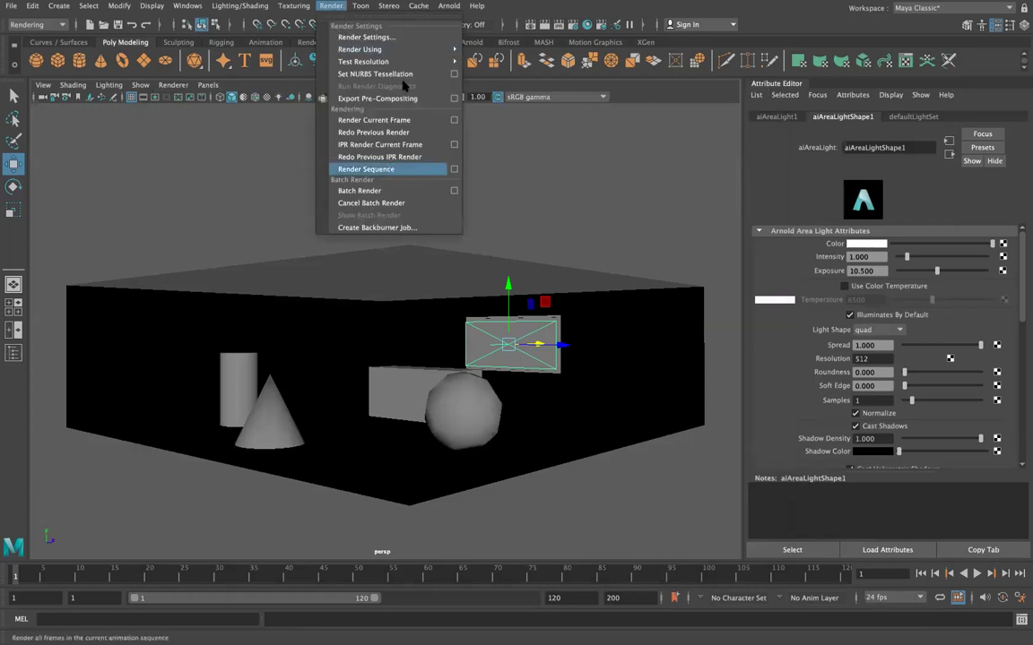
{"action": "left_click", "coordinate": [421, 171]}
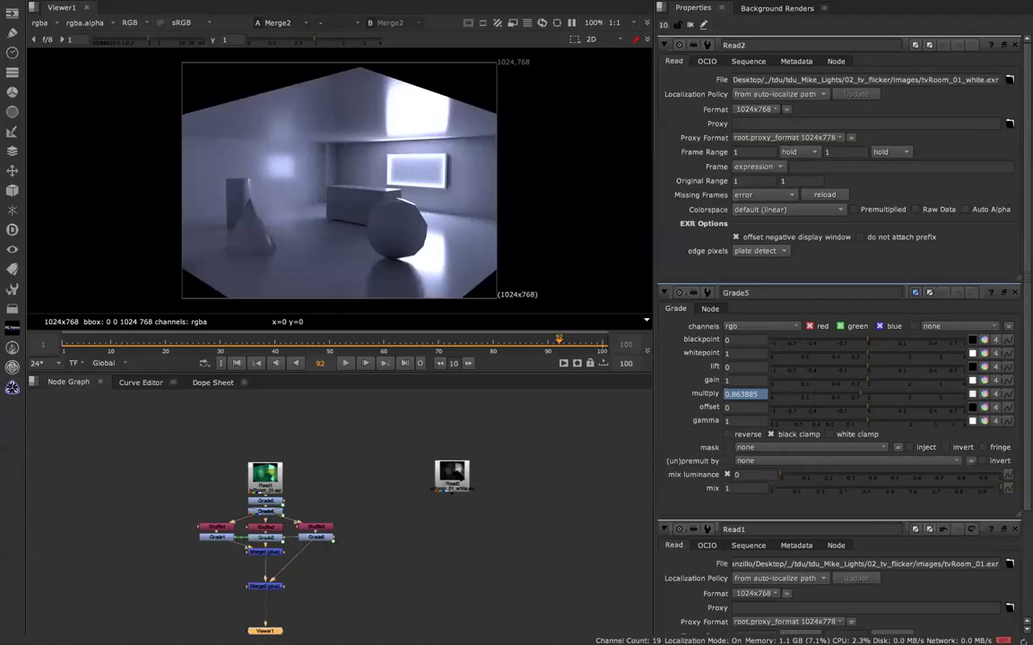
Switch to Nuke, show the white room render tvRoom_01_white.exr in the viewer and add a Grade node below it.
{"action": "key", "text": "1"}
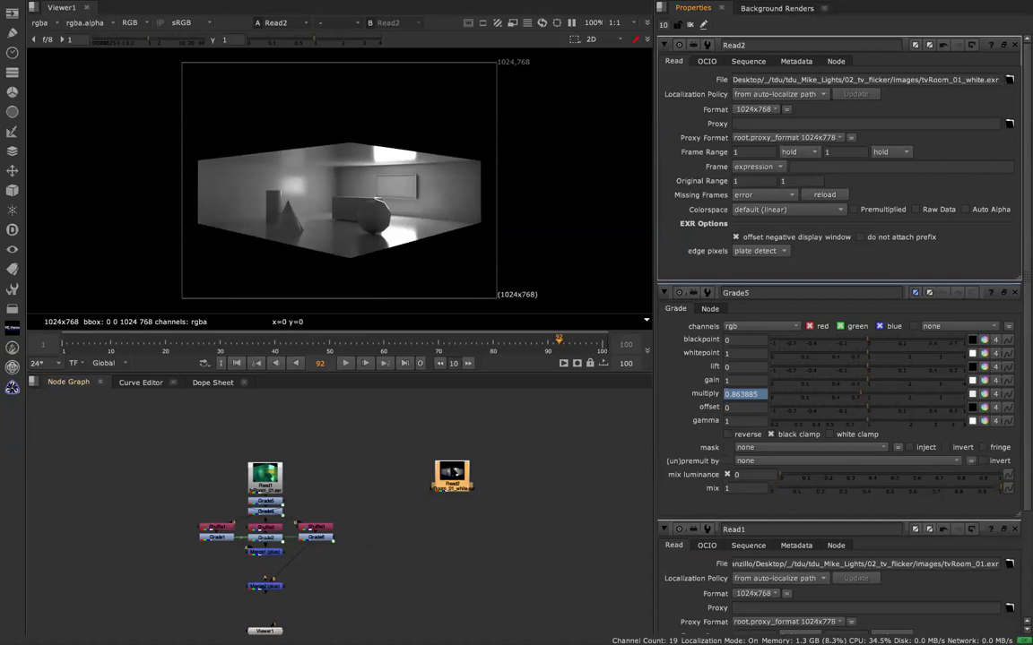
{"action": "key", "text": "Tab"}
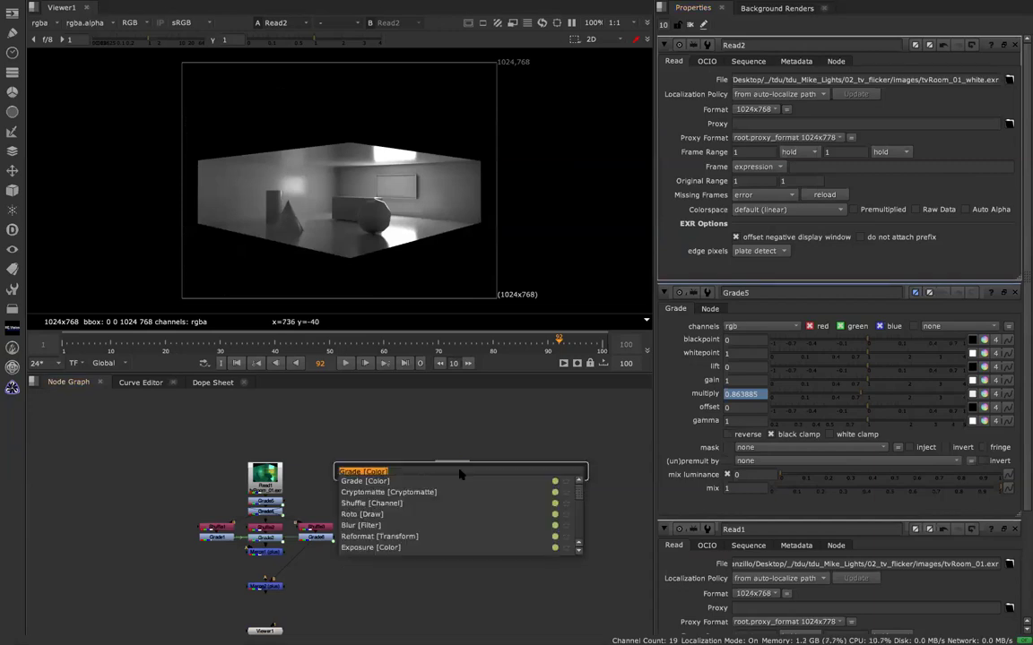
{"action": "type", "text": "gra"}
{"action": "key", "text": "Return"}
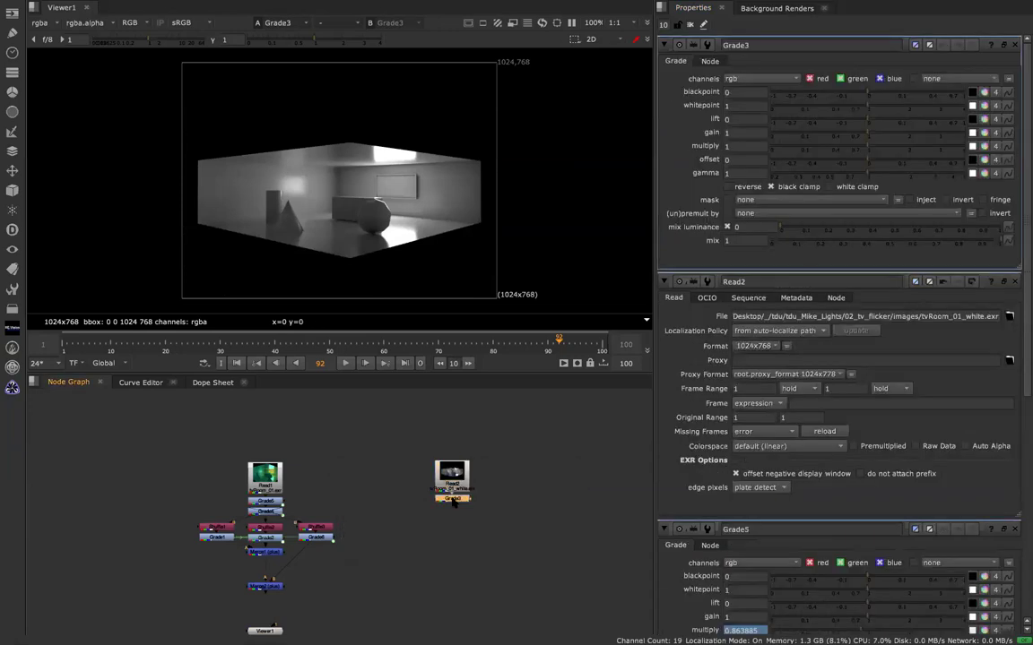
Set the new Grade's multiply to 1.18 and key it on frame 1.
{"action": "left_click_drag", "start_coordinate": [780, 147], "coordinate": [875, 147]}
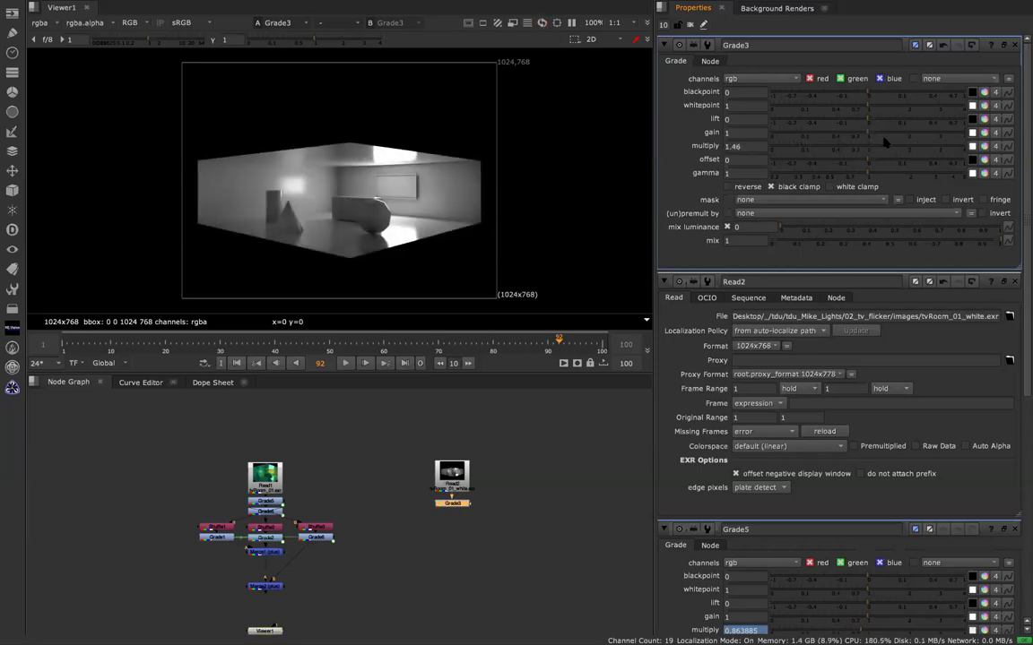
{"action": "left_click", "coordinate": [65, 342]}
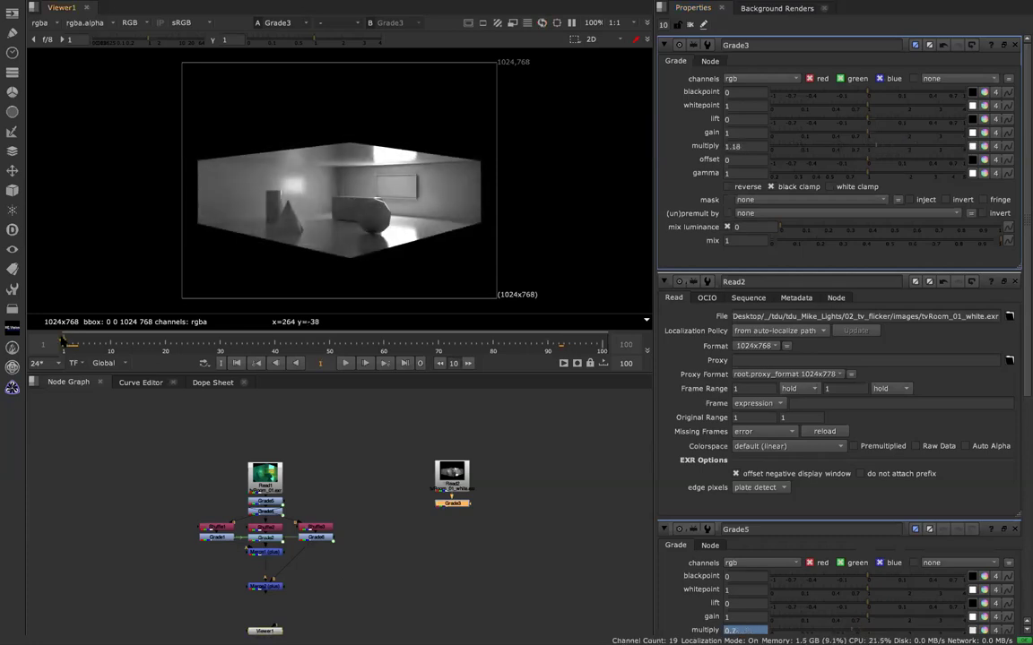
{"action": "right_click", "coordinate": [740, 145]}
{"action": "left_click", "coordinate": [772, 148]}
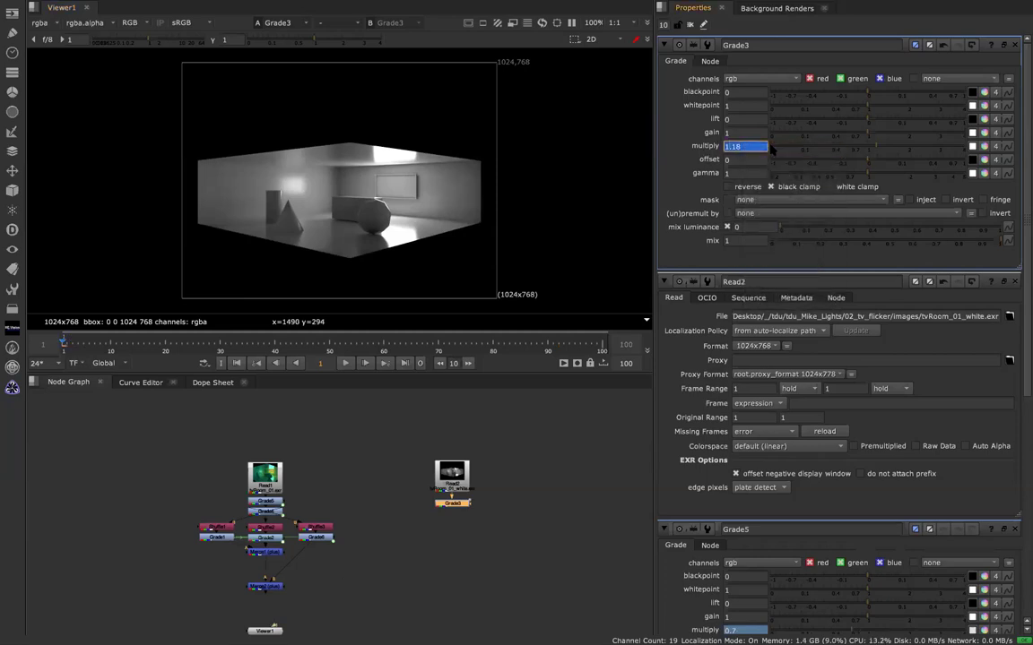
Lower the Grade's multiply to 0.76 on frame 2 for a sudden drop in brightness.
{"action": "middle_click_drag", "start_coordinate": [65, 348], "coordinate": [77, 348]}
{"action": "left_click", "coordinate": [77, 346]}
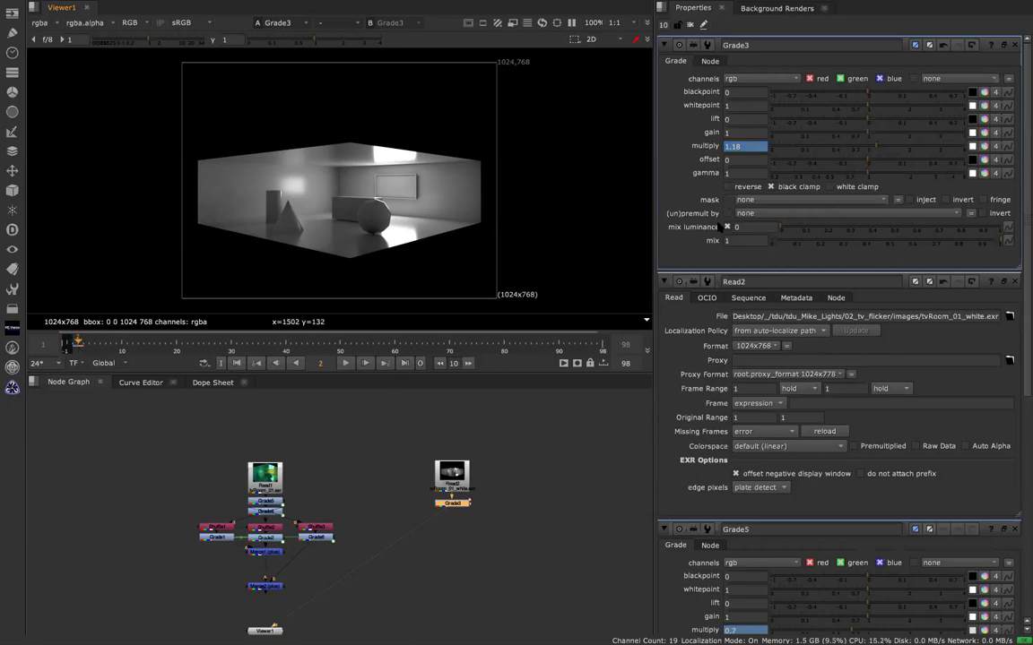
{"action": "left_click", "coordinate": [863, 148]}
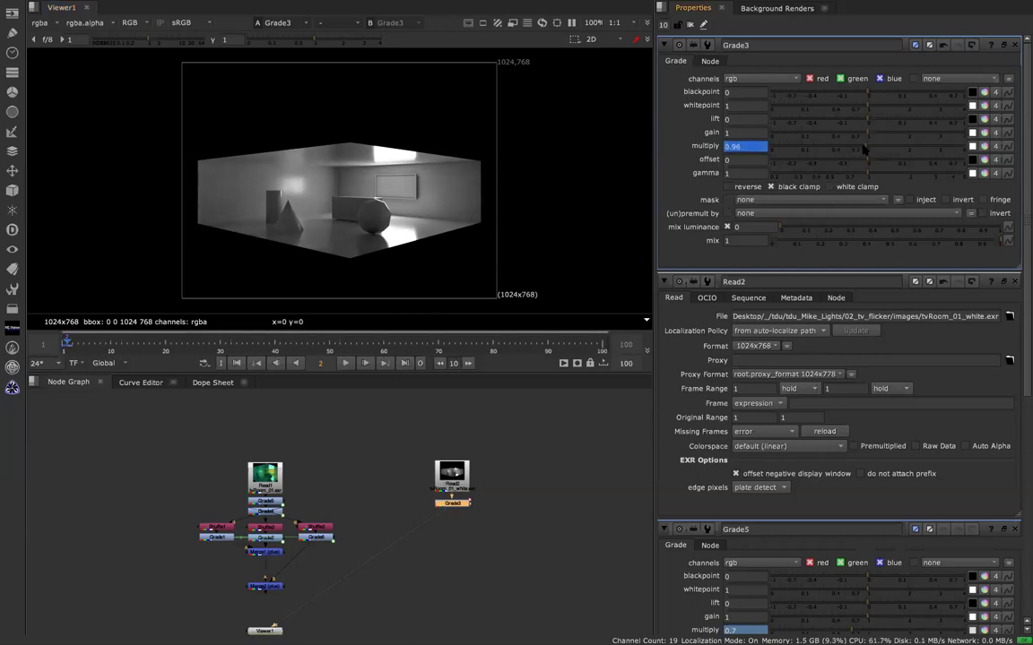
{"action": "left_click", "coordinate": [855, 148]}
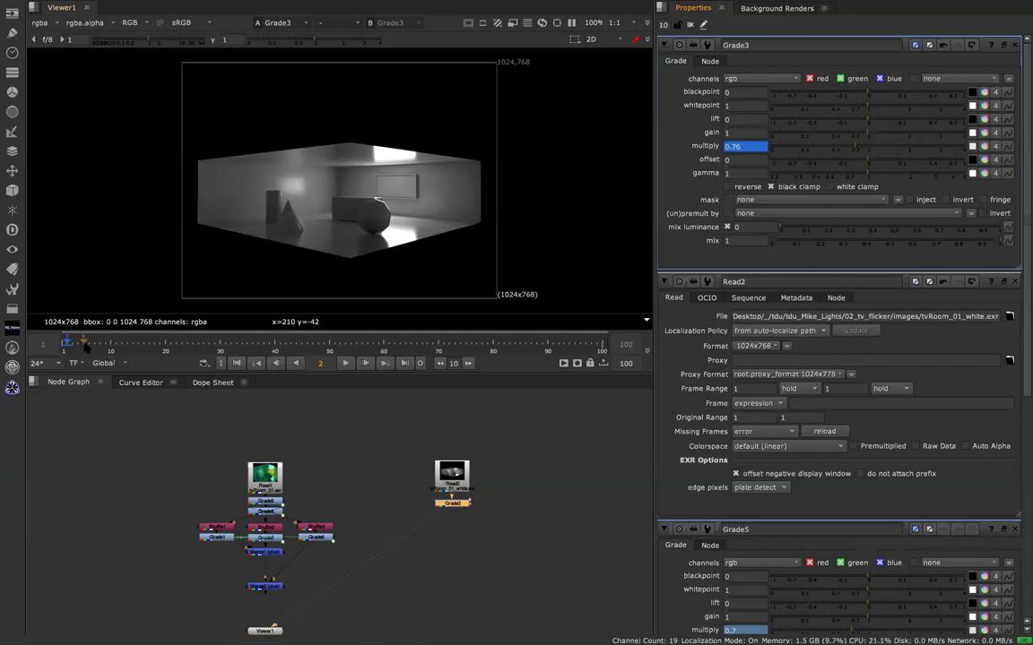
Key the Grade's multiply at 0.76 on frame 6 and set it to 1.2 on frame 7.
{"action": "left_click_drag", "start_coordinate": [82, 343], "coordinate": [90, 344]}
{"action": "right_click", "coordinate": [761, 144]}
{"action": "left_click", "coordinate": [795, 152]}
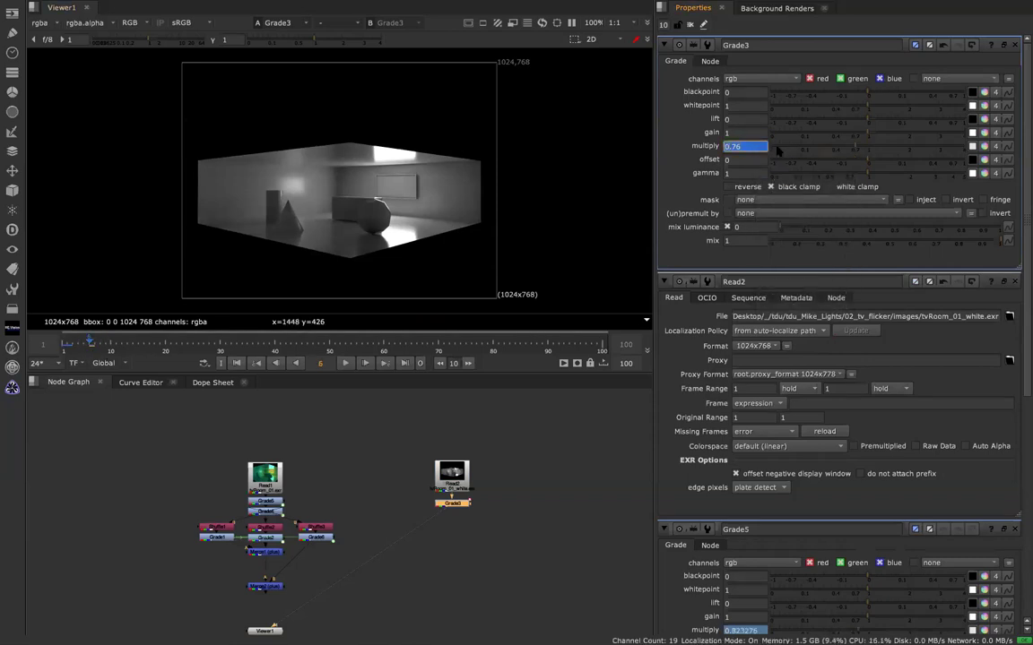
{"action": "key", "text": "Right"}
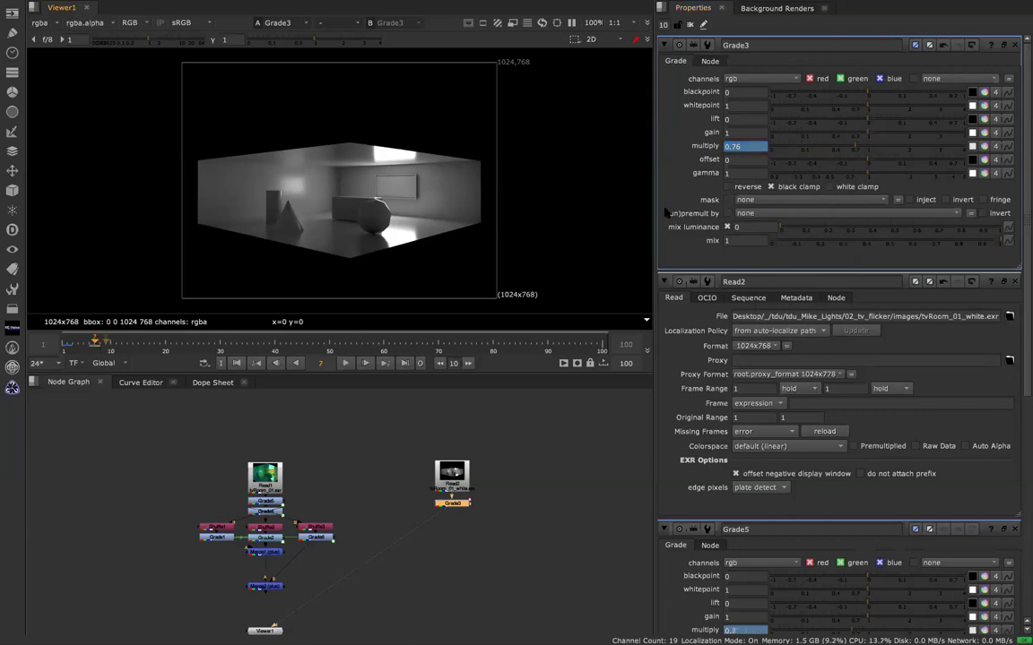
{"action": "double_click", "coordinate": [747, 148]}
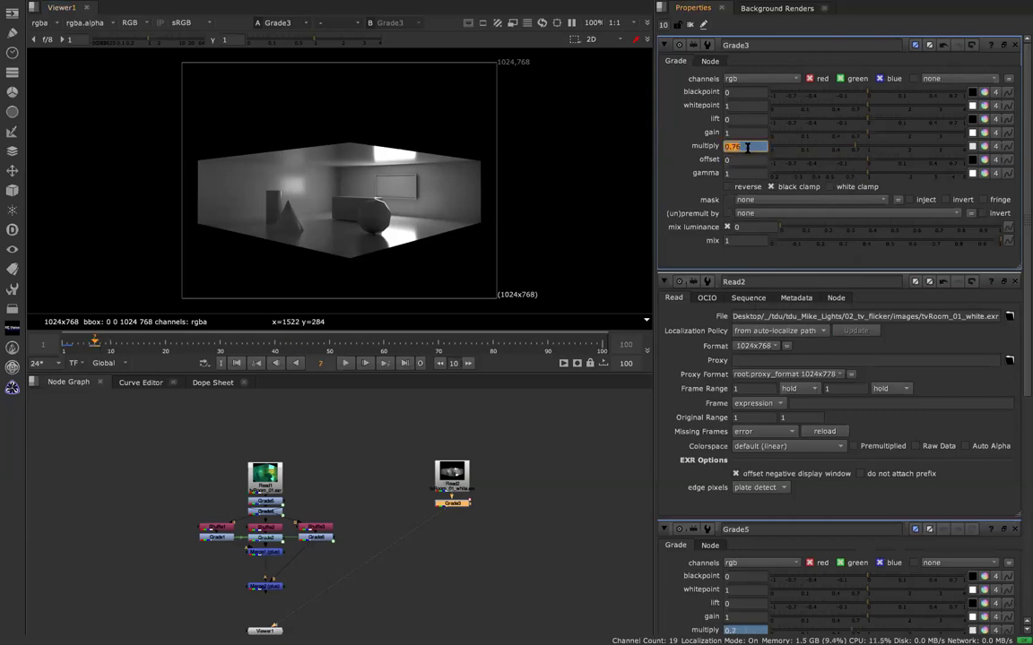
{"action": "type", "text": "1.2"}
{"action": "key", "text": "Return"}
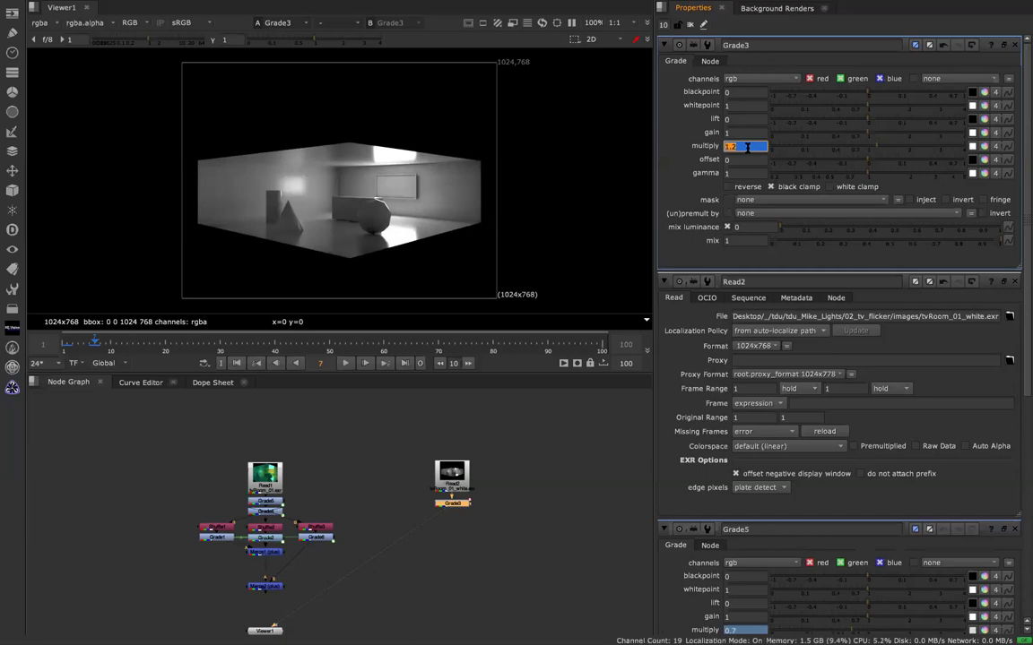
Replace the keyframed Grade under the white room render with a fresh one and limit the open properties panels to 2.
{"action": "double_click", "coordinate": [458, 482]}
{"action": "key", "text": "1"}
{"action": "key", "text": "Tab"}
{"action": "type", "text": "gra"}
{"action": "key", "text": "Return"}
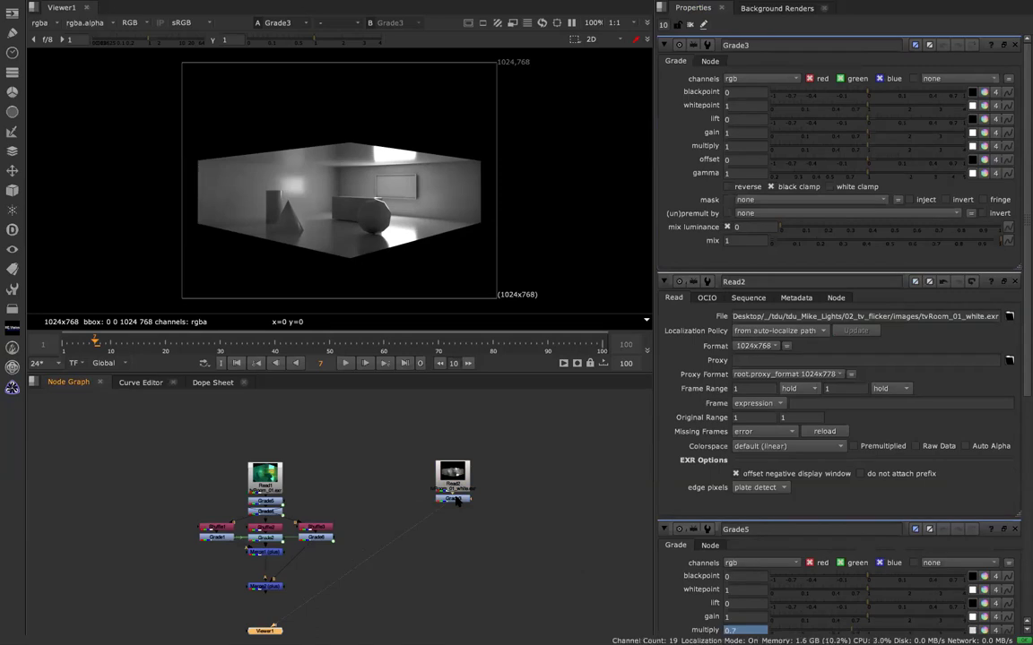
{"action": "scroll", "coordinate": [545, 339], "scroll_direction": "down", "scroll_amount": 1}
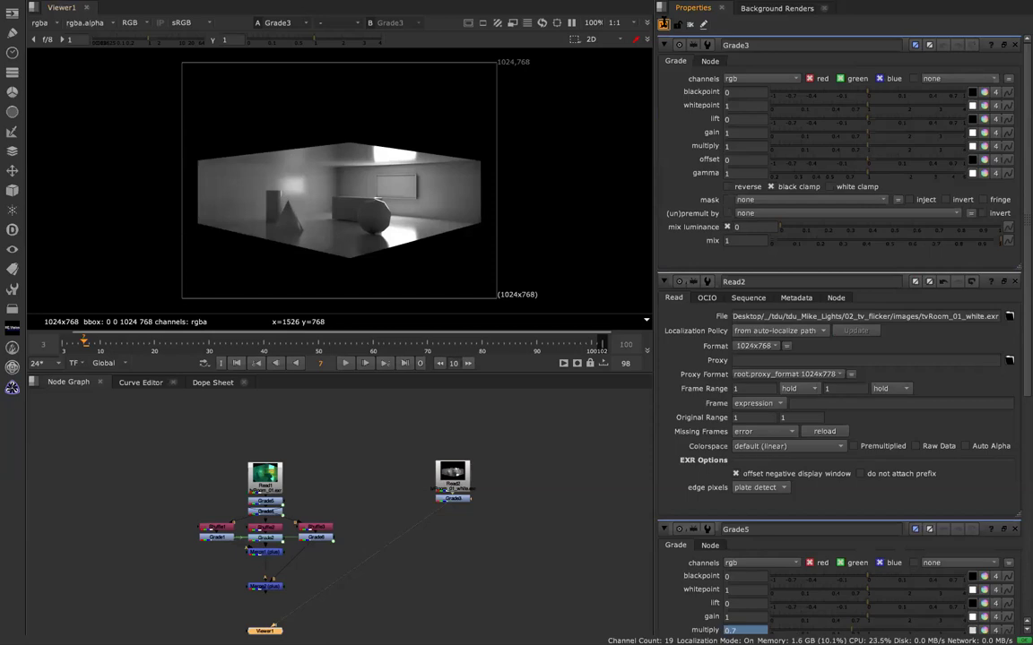
{"action": "scroll", "coordinate": [663, 25], "scroll_direction": "down", "scroll_amount": 1}
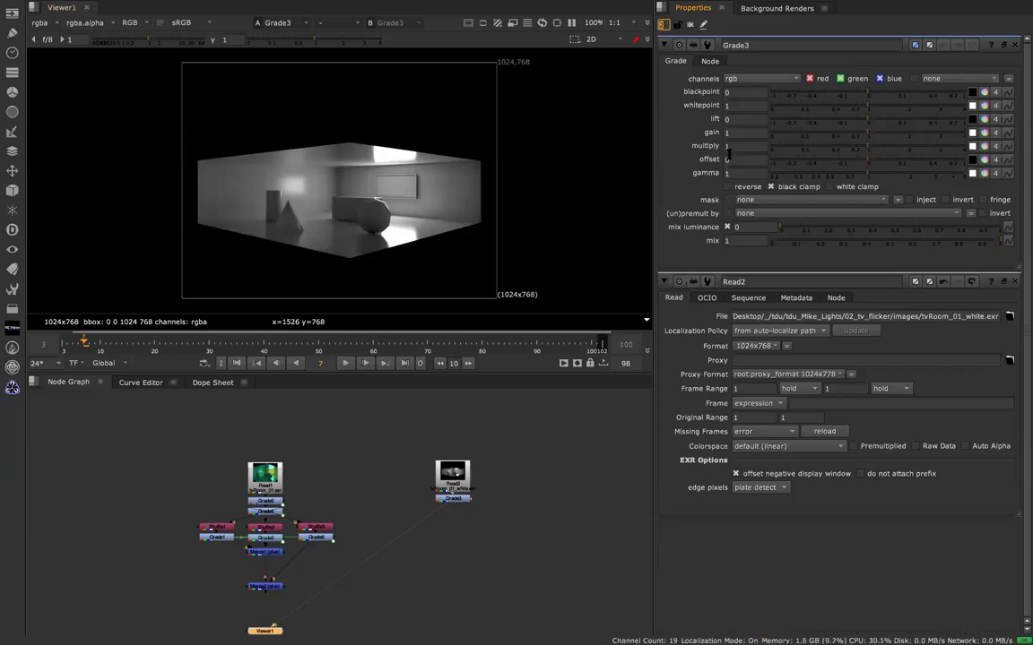
Drive the Grade's gain with the expression "frame".
{"action": "right_click", "coordinate": [908, 133]}
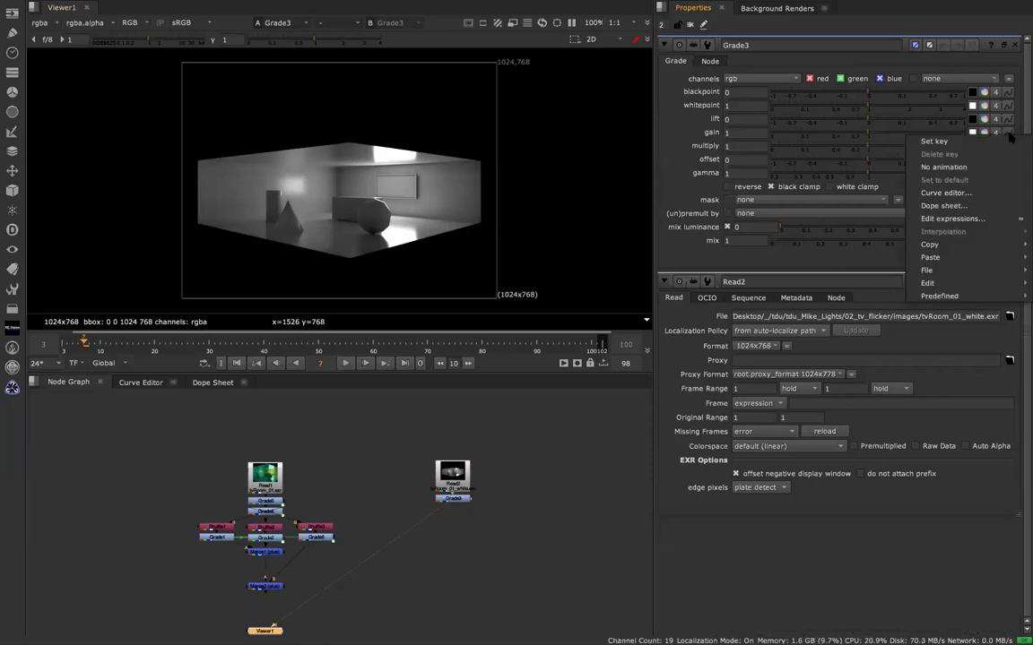
{"action": "left_click", "coordinate": [997, 220]}
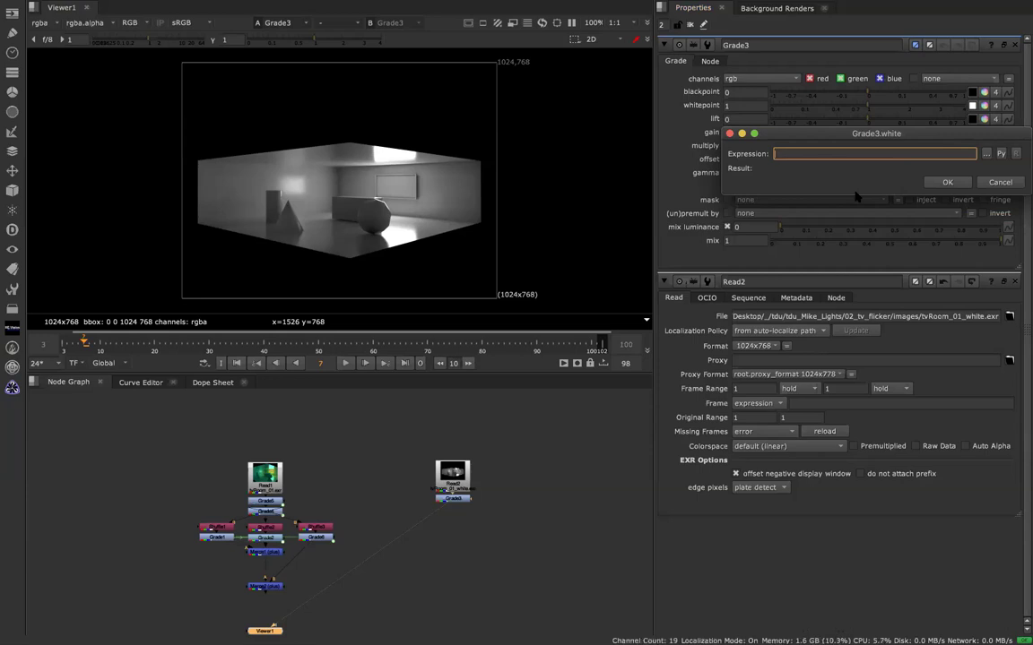
{"action": "type", "text": "+2"}
{"action": "type", "text": "frame"}
{"action": "left_click", "coordinate": [946, 182]}
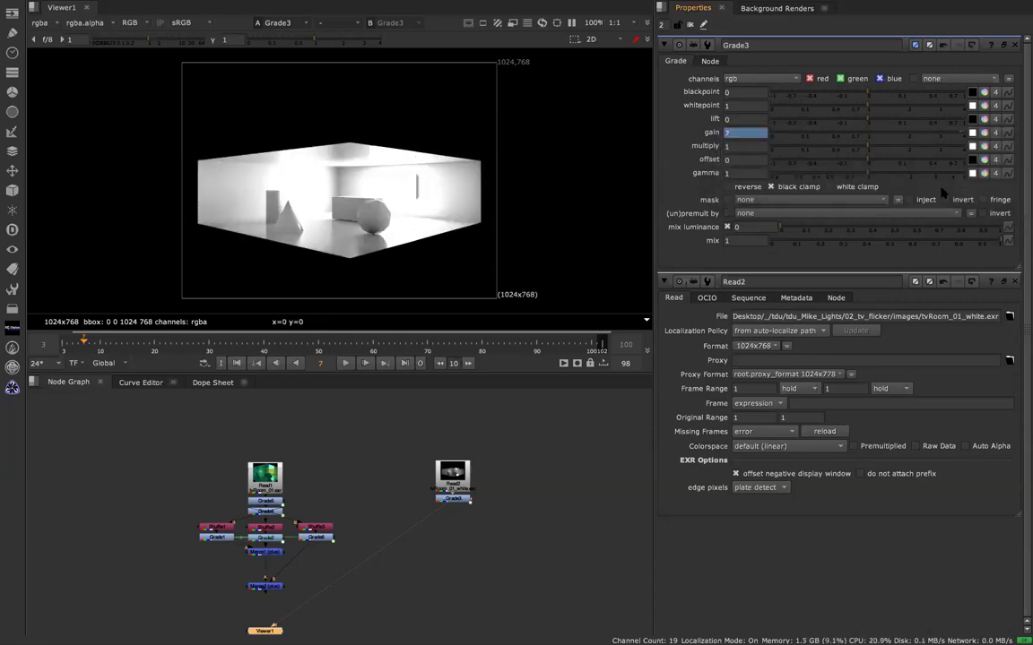
Play the timeline from its start to examine how the frame expression brightens the room, and return to frame 2.
{"action": "left_click", "coordinate": [68, 346]}
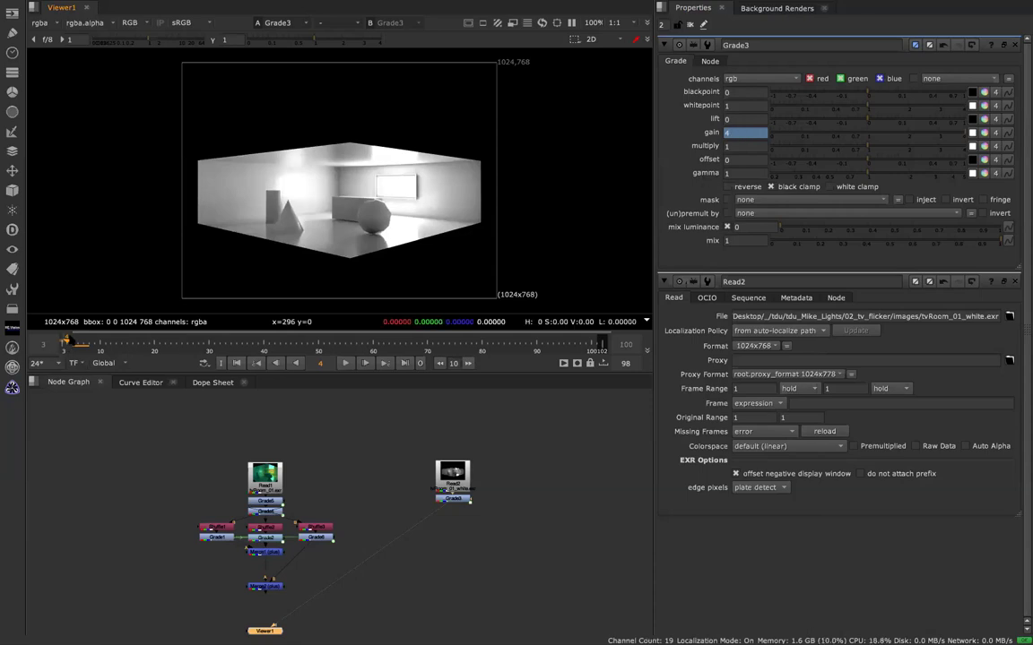
{"action": "key", "text": "l"}
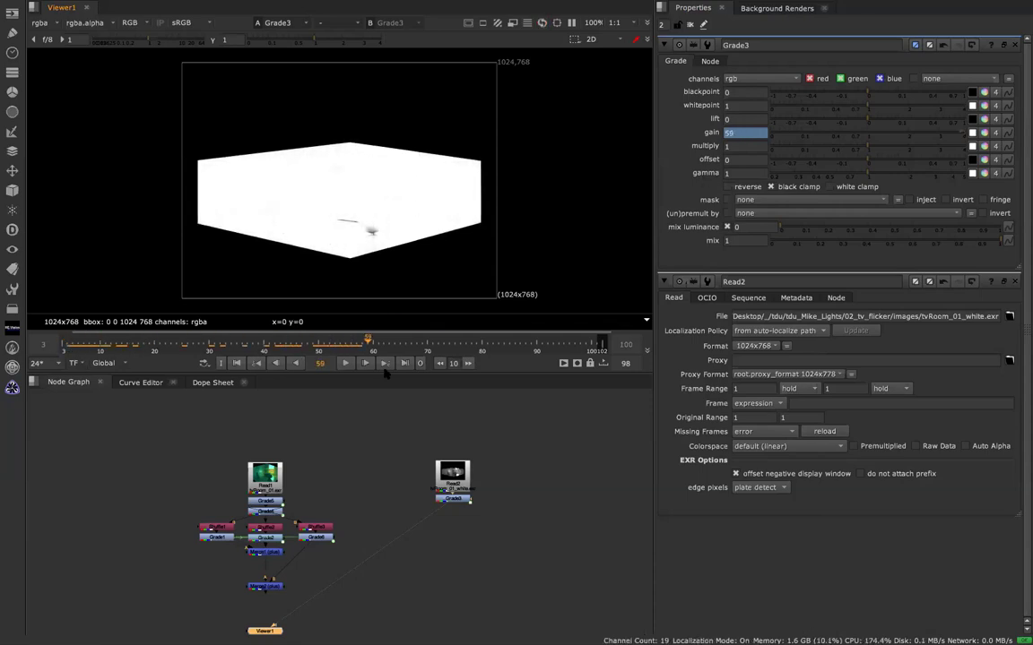
{"action": "left_click", "coordinate": [67, 346]}
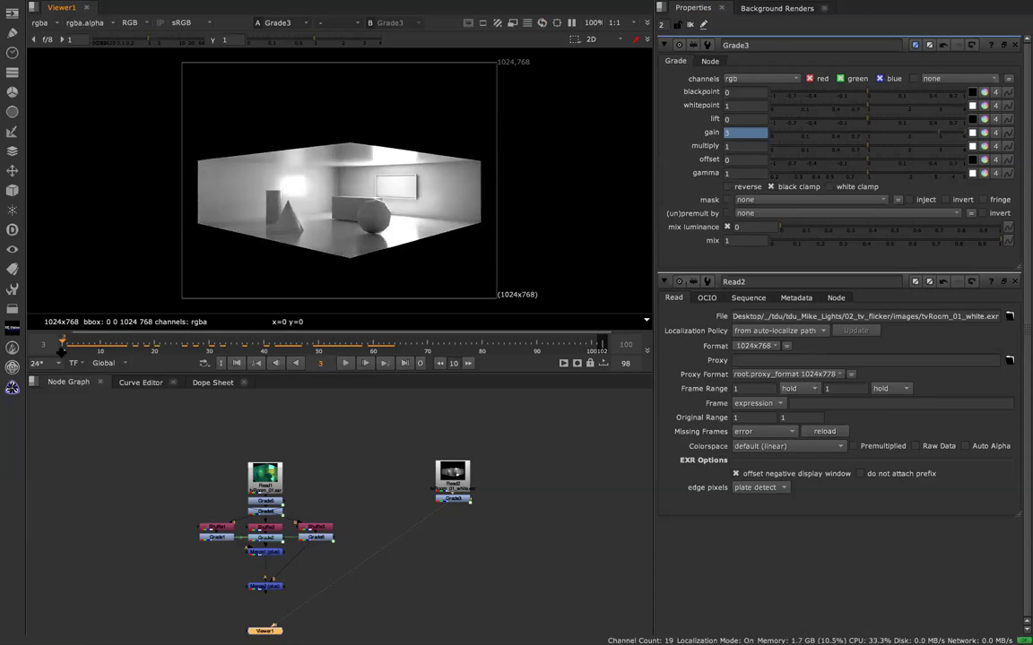
{"action": "left_click", "coordinate": [345, 363]}
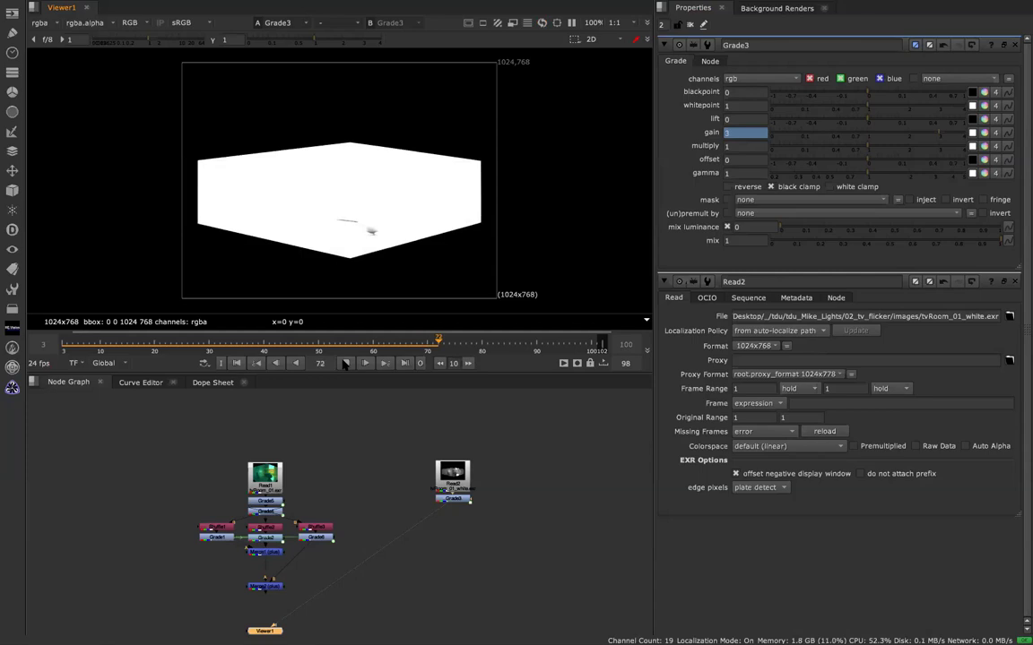
{"action": "key", "text": "k"}
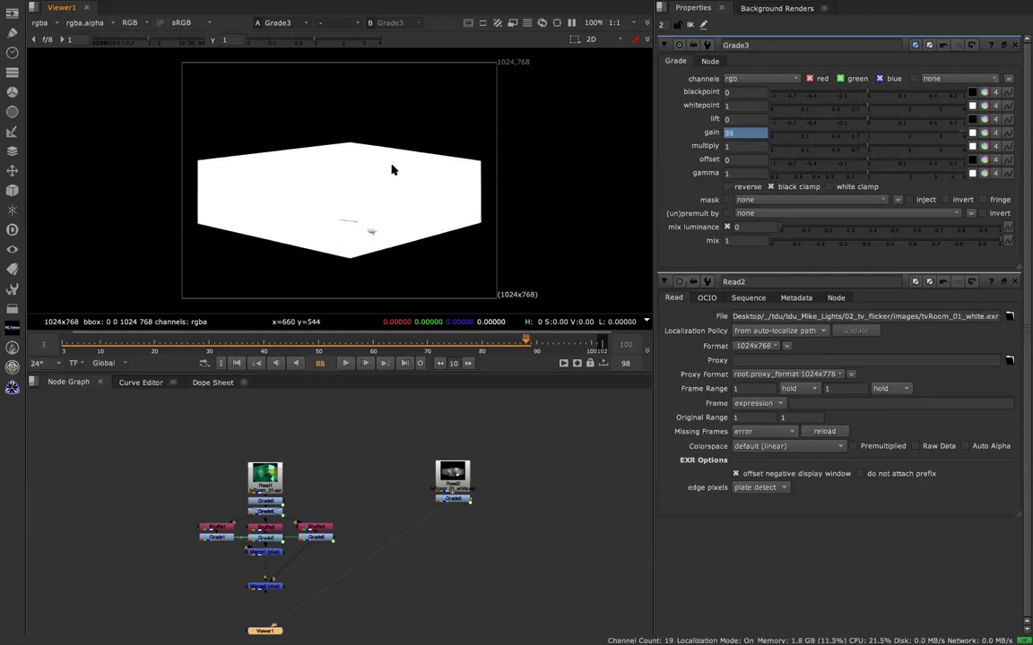
{"action": "left_click", "coordinate": [59, 344]}
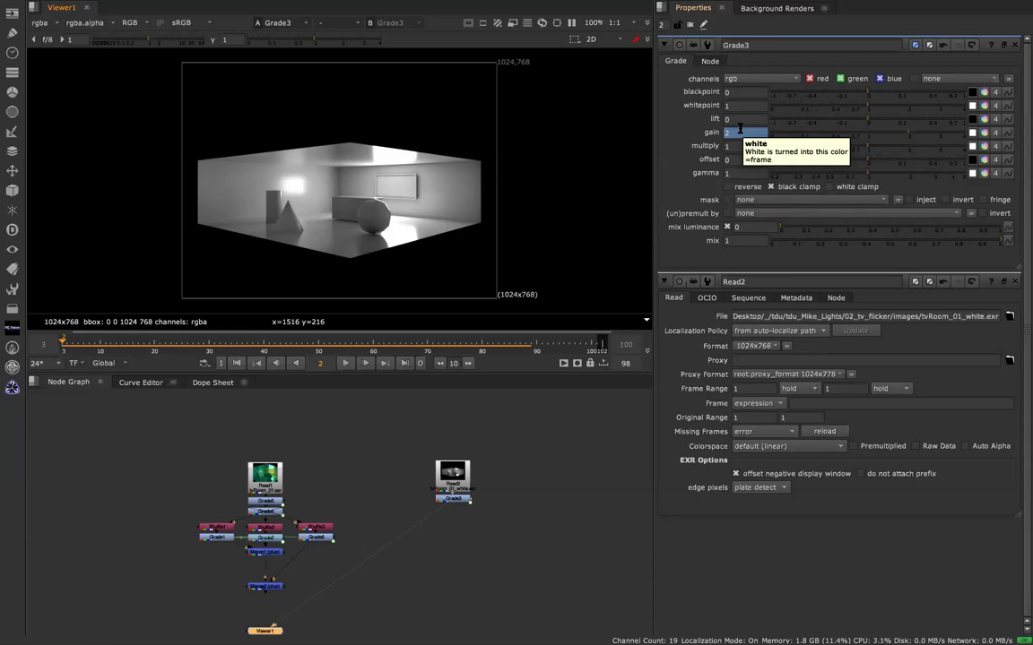
{"action": "left_click", "coordinate": [1008, 132]}
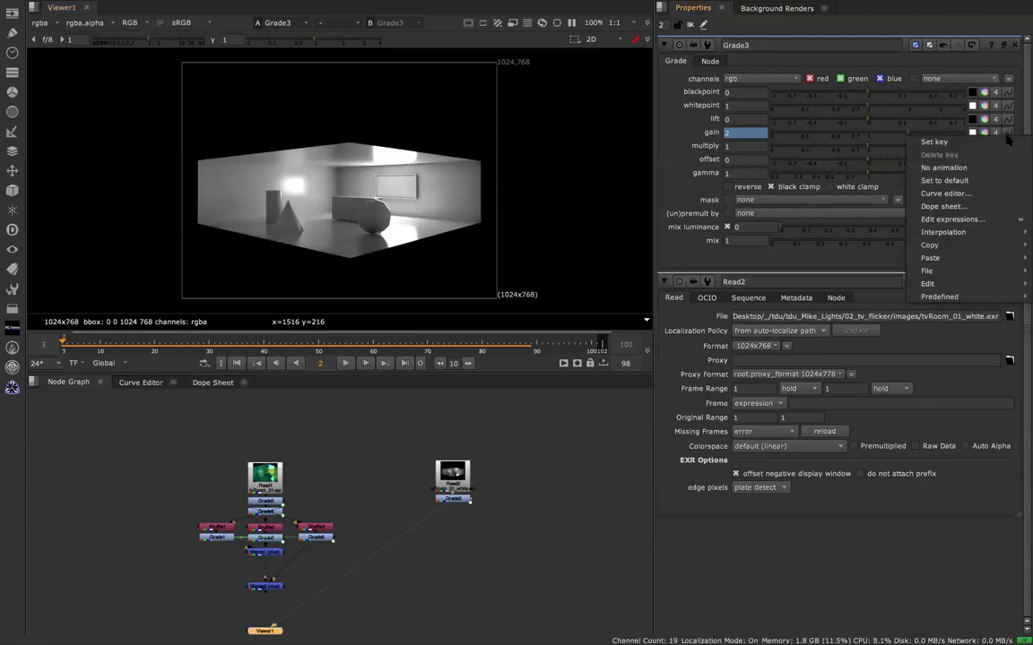
{"action": "left_click", "coordinate": [983, 221]}
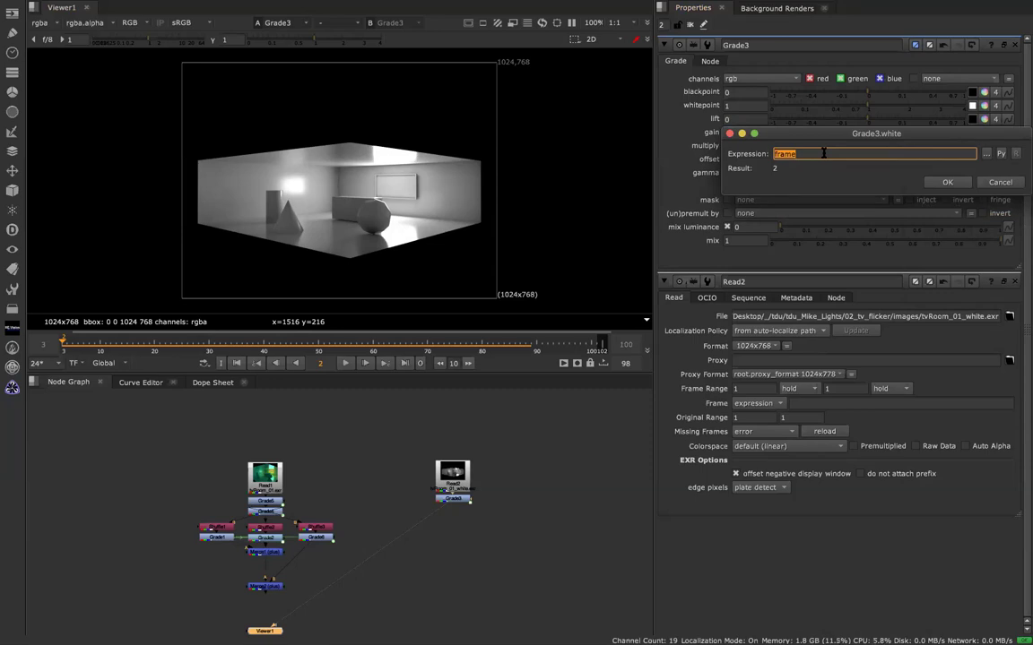
{"action": "type", "text": "random"}
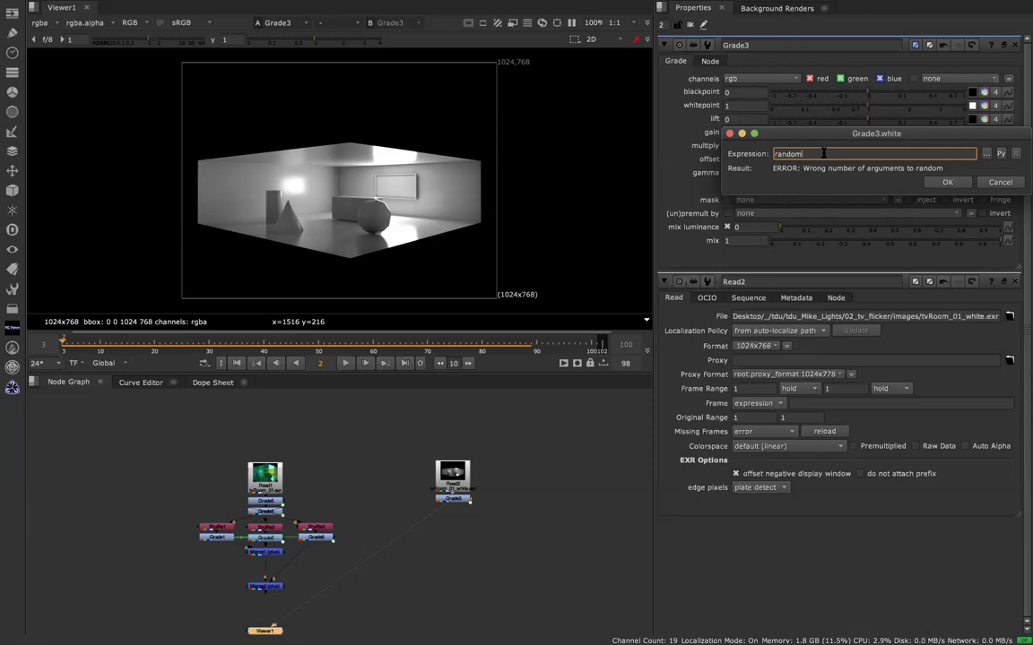
{"action": "key", "text": "Escape"}
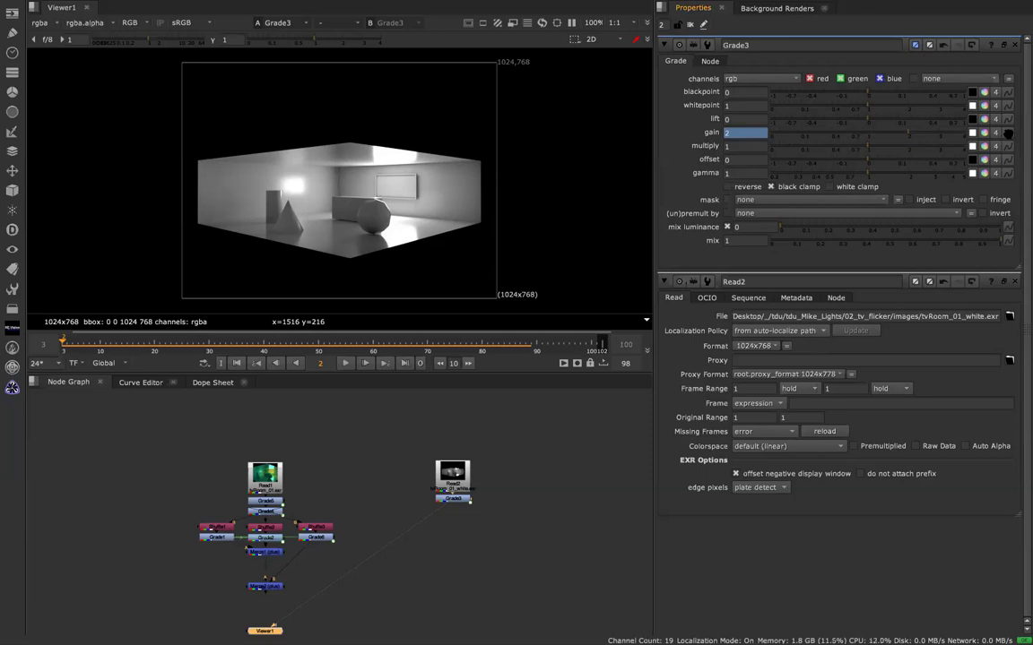
Replace the Grade's gain expression with "random(frame)".
{"action": "right_click", "coordinate": [905, 134]}
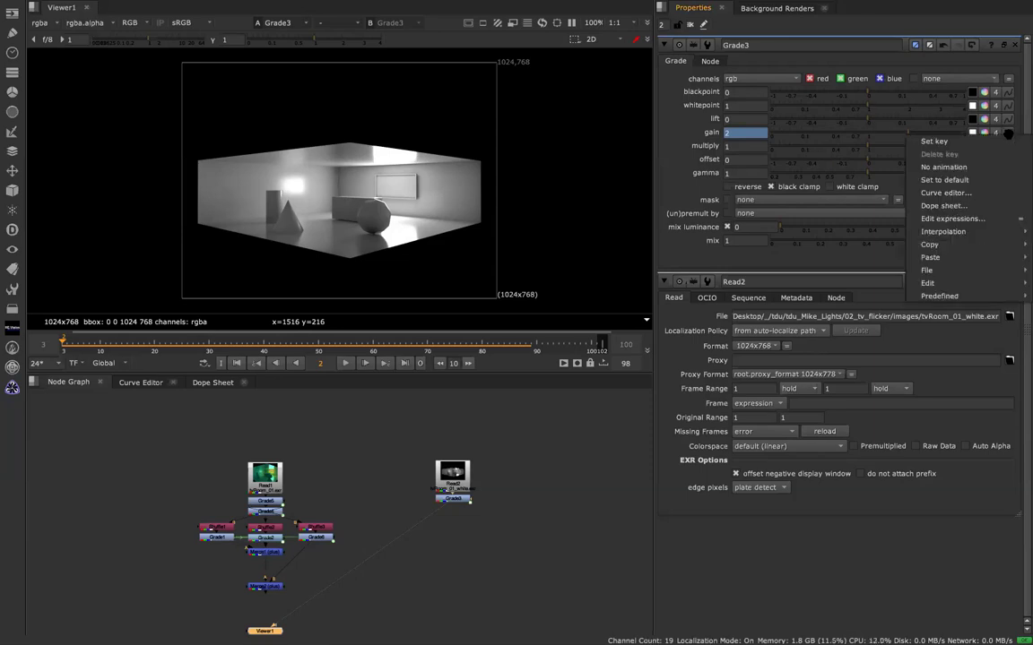
{"action": "left_click", "coordinate": [990, 218]}
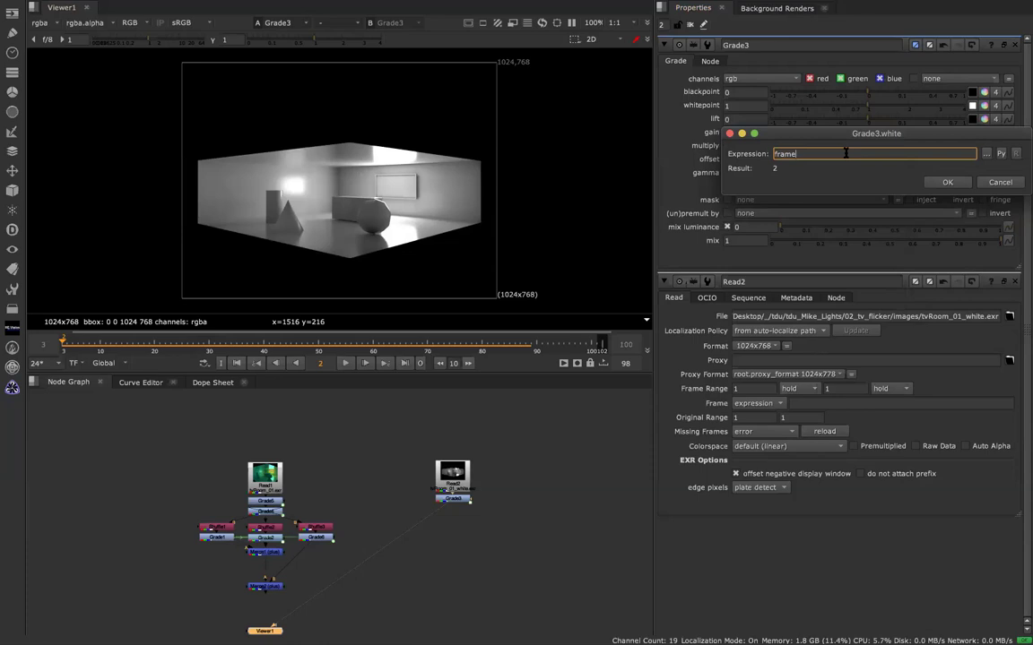
{"action": "key", "text": "ctrl+a"}
{"action": "type", "text": "random(4)"}
{"action": "key", "text": "BackSpace"}
{"action": "key", "text": "BackSpace"}
{"action": "type", "text": "frame)"}
{"action": "left_click", "coordinate": [939, 182]}
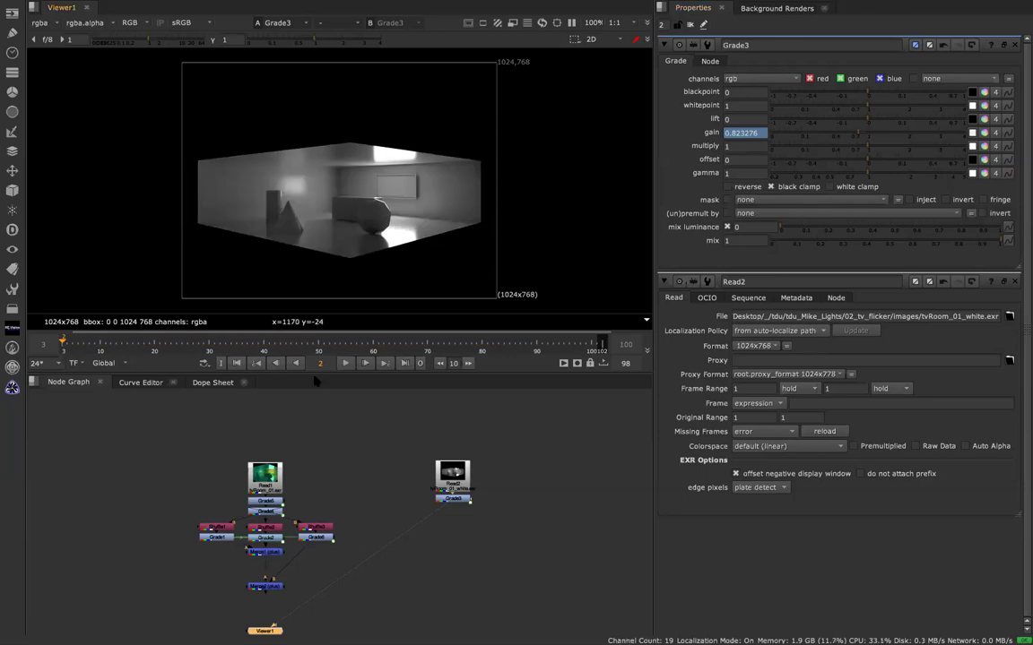
Play the timeline to examine the random brightness flicker, and scrub to frame 11.
{"action": "left_click", "coordinate": [347, 363]}
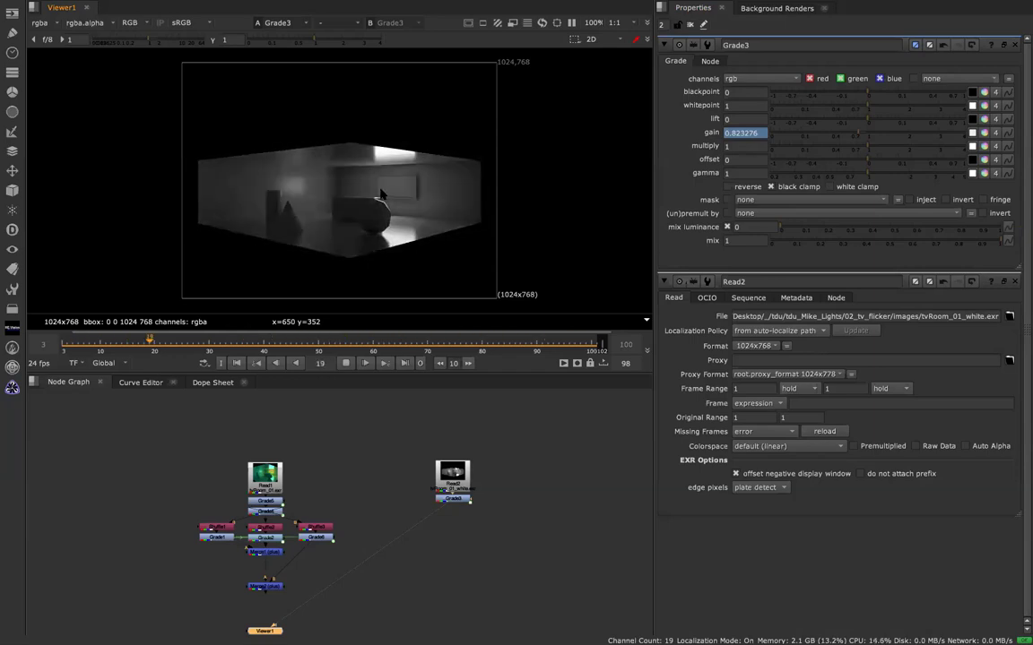
{"action": "key", "text": "k"}
{"action": "left_click_drag", "start_coordinate": [80, 347], "coordinate": [104, 343]}
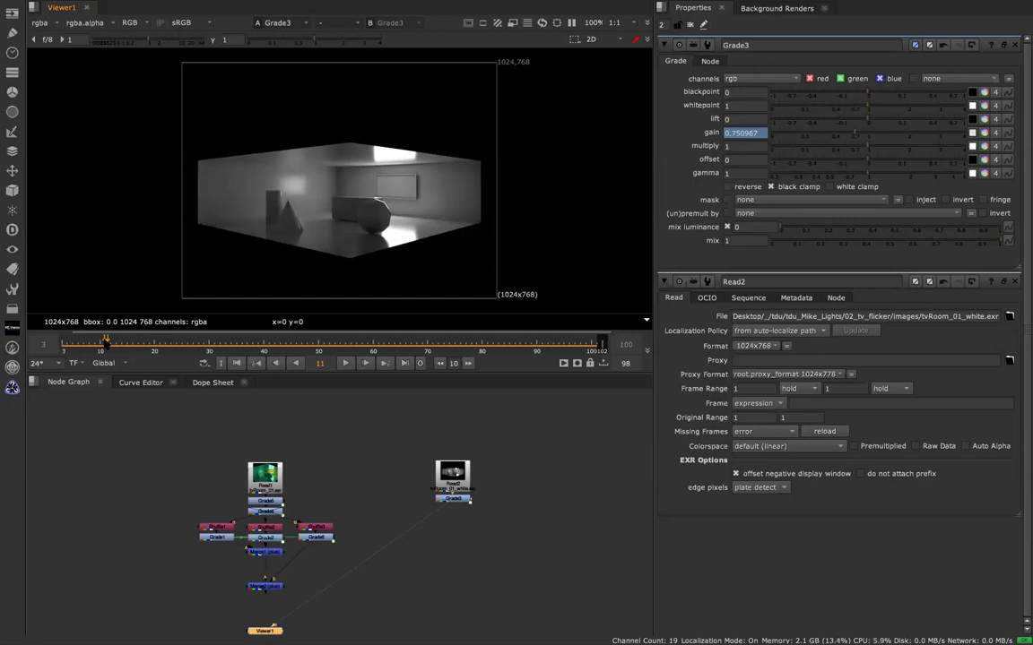
Limit the random gain to between 0.5 and 1 by changing the Grade's gain expression to "clamp(random(frame),0.5,1)".
{"action": "right_click", "coordinate": [908, 133]}
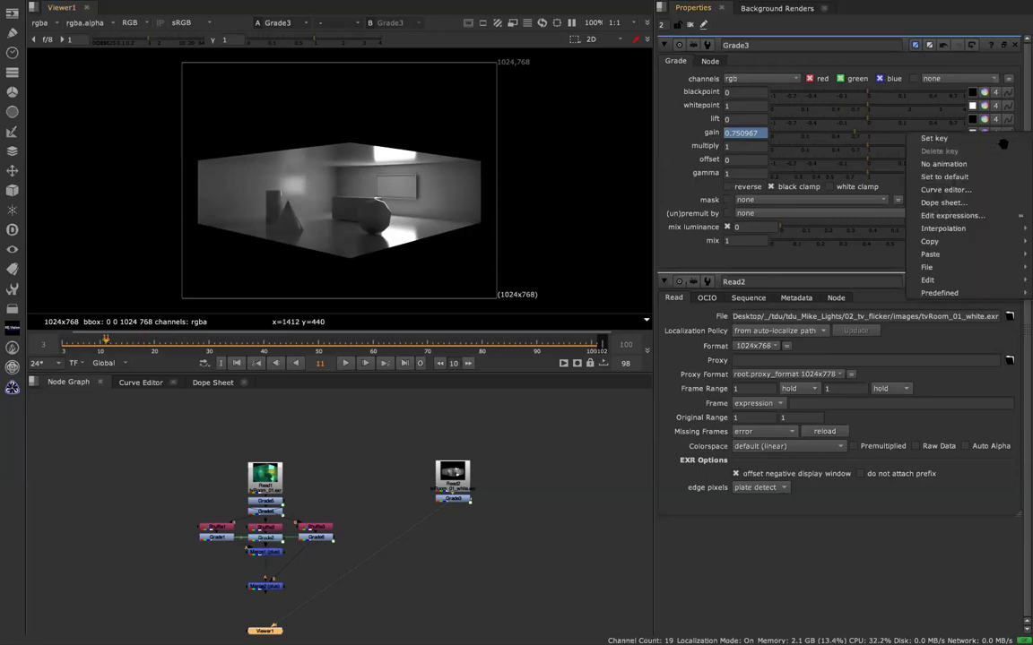
{"action": "left_click", "coordinate": [986, 215]}
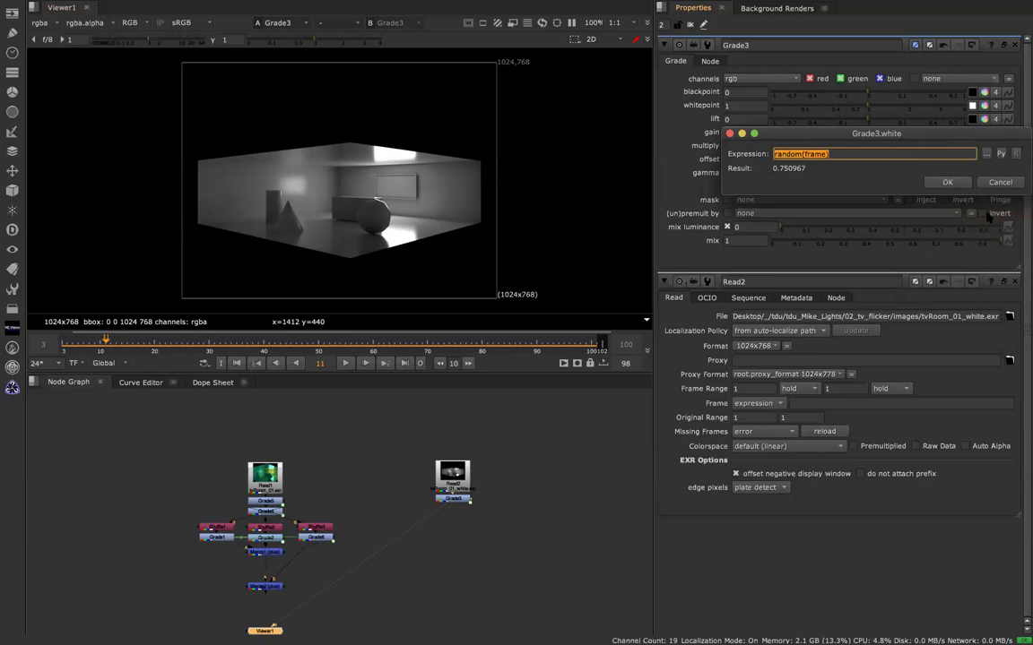
{"action": "left_click", "coordinate": [987, 214]}
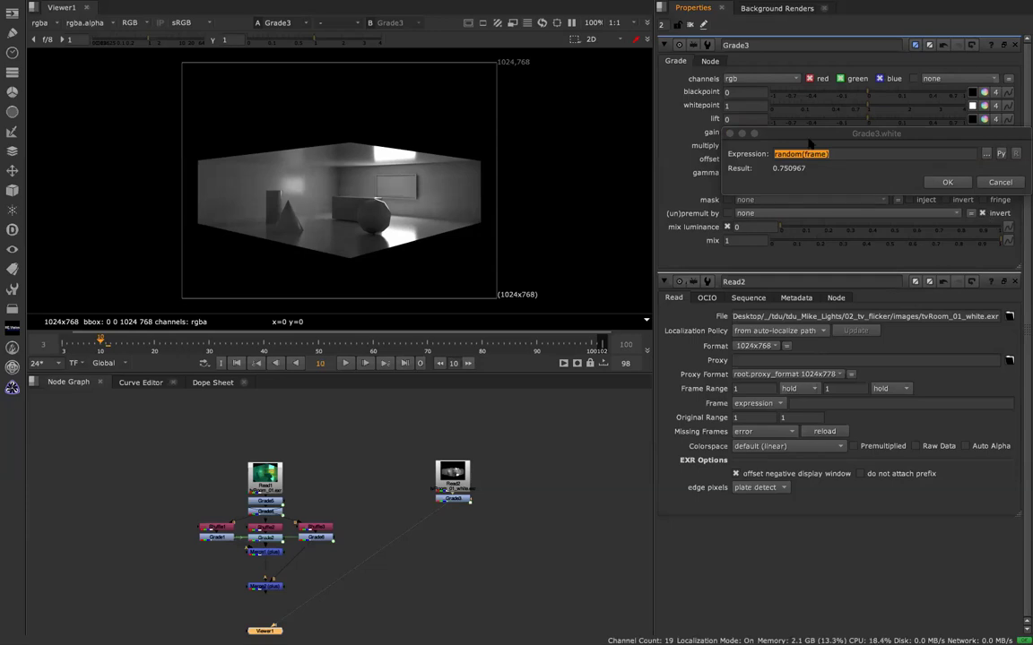
{"action": "left_click", "coordinate": [778, 154]}
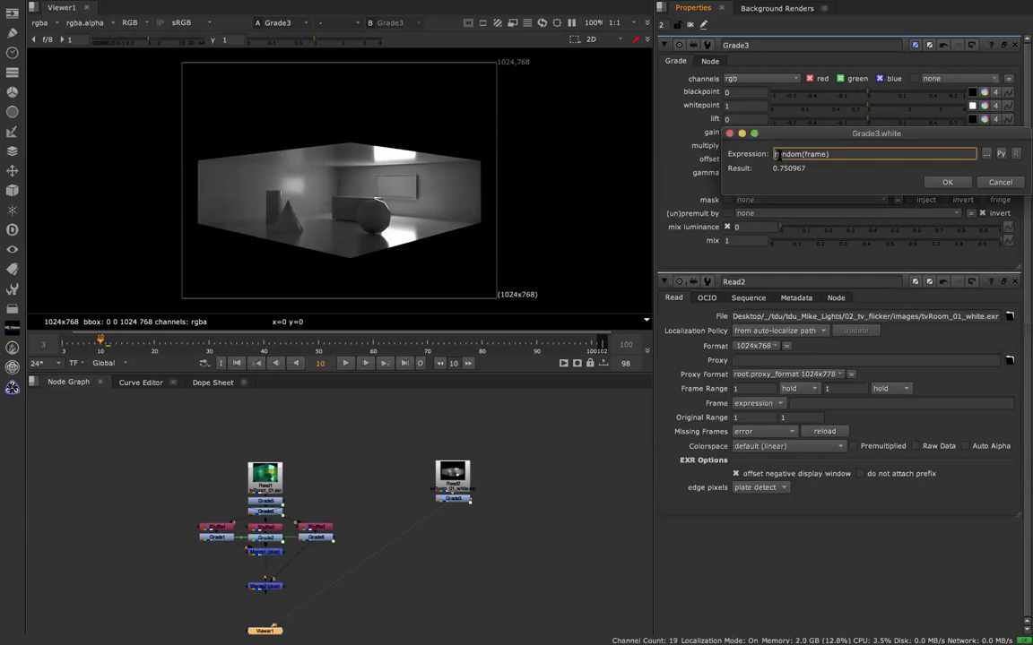
{"action": "type", "text": "clamp("}
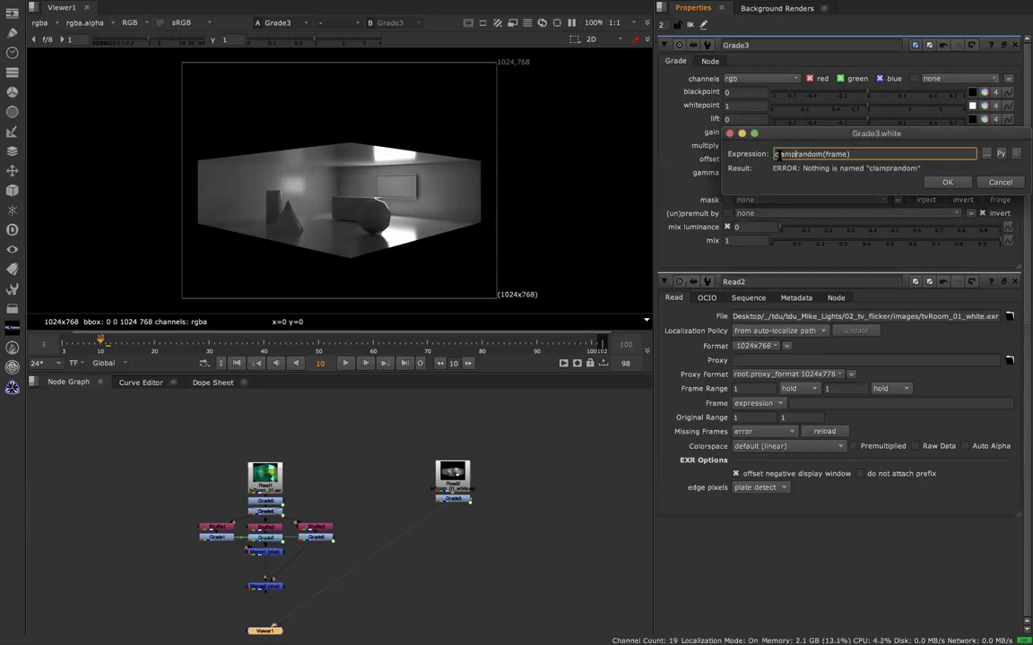
{"action": "left_click", "coordinate": [874, 153]}
{"action": "type", "text": ","}
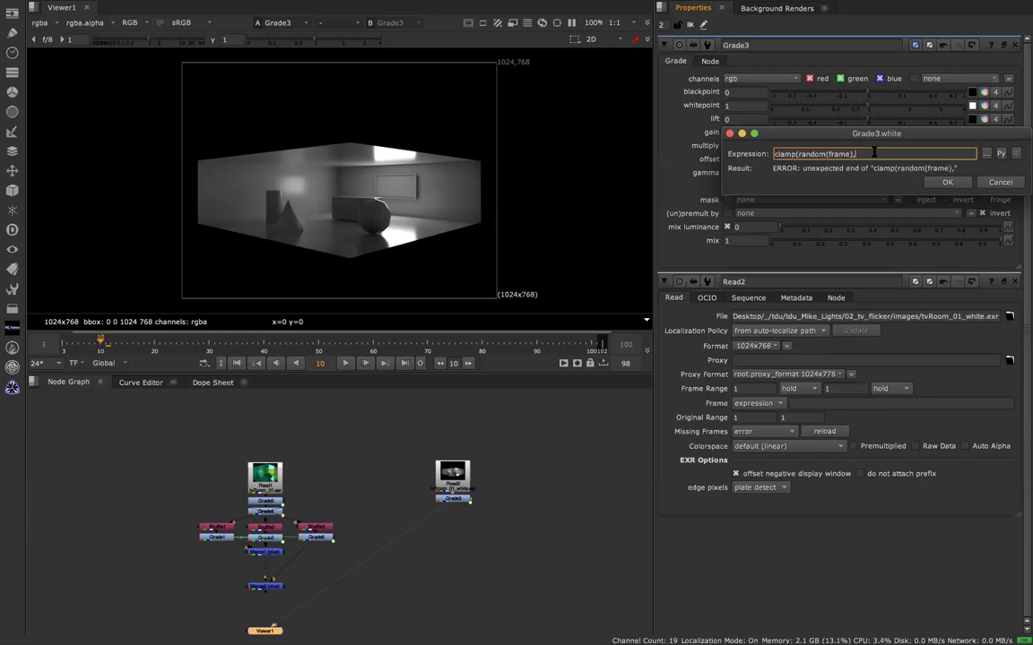
{"action": "type", "text": "."}
{"action": "key", "text": "BackSpace"}
{"action": "type", "text": "0.5,1"}
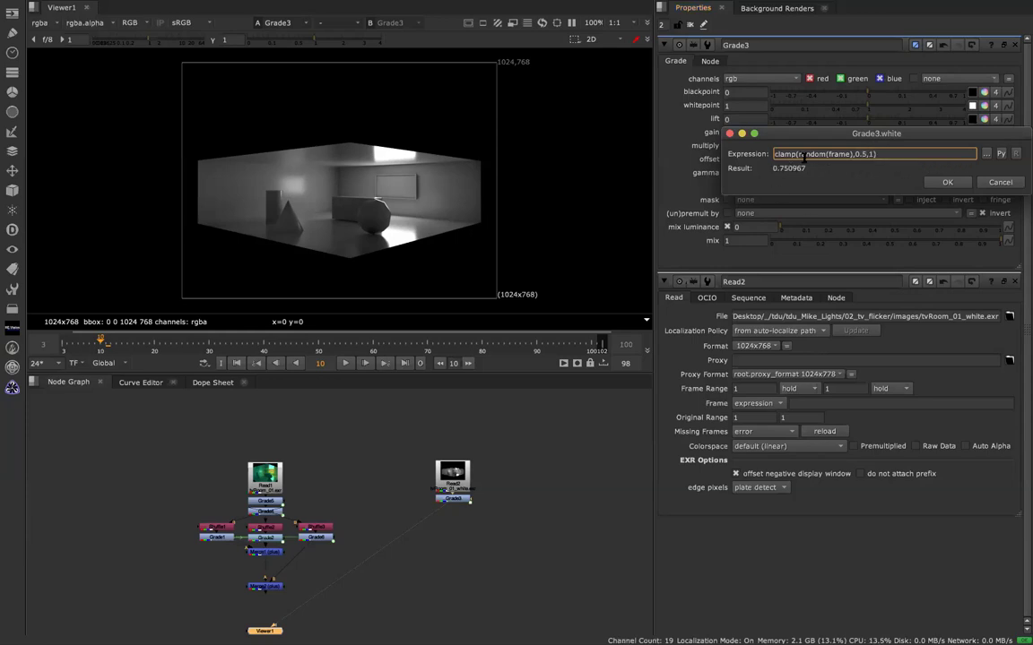
{"action": "left_click_drag", "start_coordinate": [798, 154], "coordinate": [820, 153]}
{"action": "double_click", "coordinate": [837, 154]}
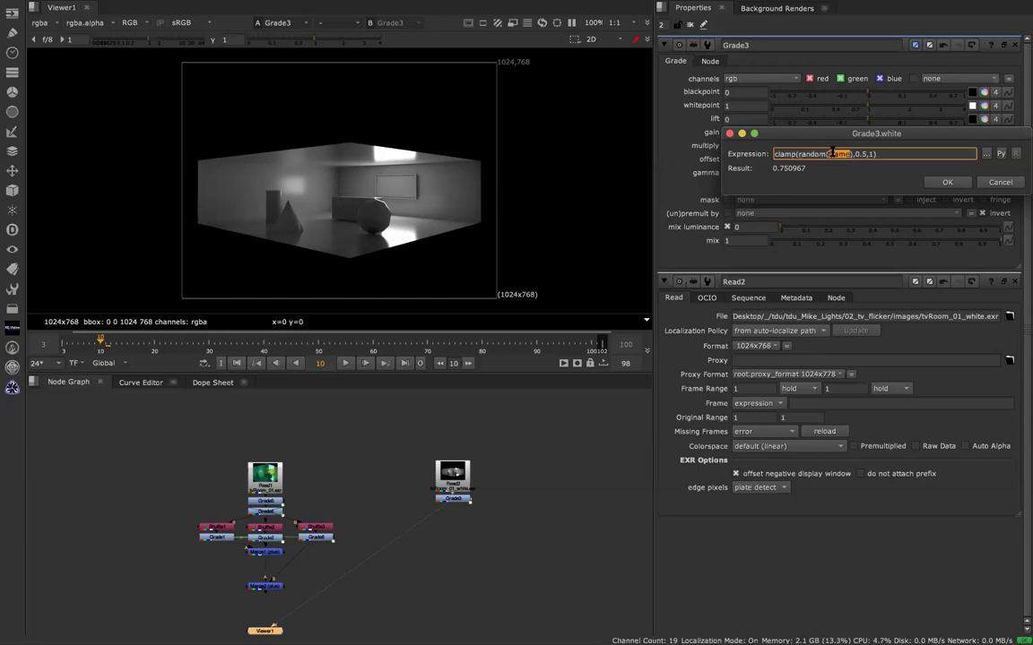
{"action": "left_click_drag", "start_coordinate": [854, 154], "coordinate": [866, 154]}
{"action": "left_click", "coordinate": [345, 363]}
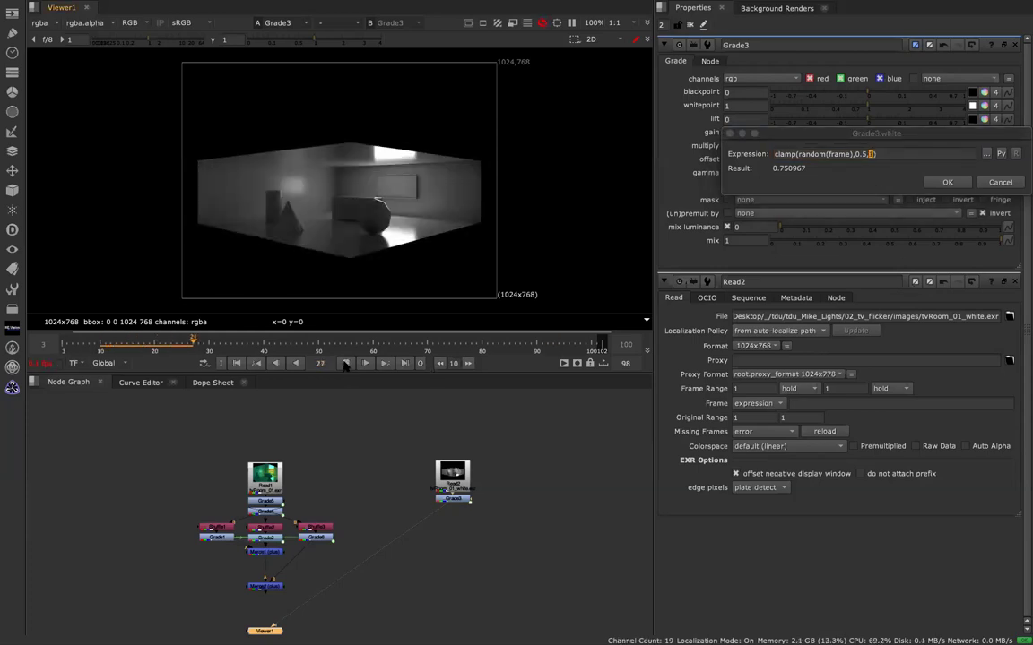
{"action": "left_click", "coordinate": [345, 363]}
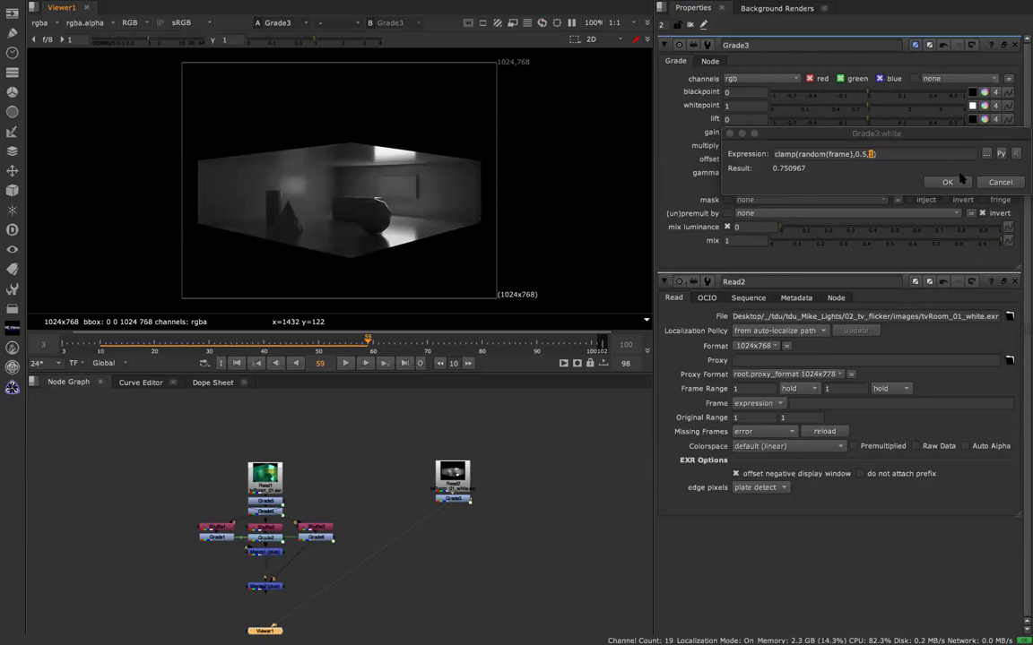
{"action": "left_click", "coordinate": [954, 181]}
Play the timeline to examine the clamped flicker on the room, and stop at frame 81.
{"action": "left_click", "coordinate": [345, 363]}
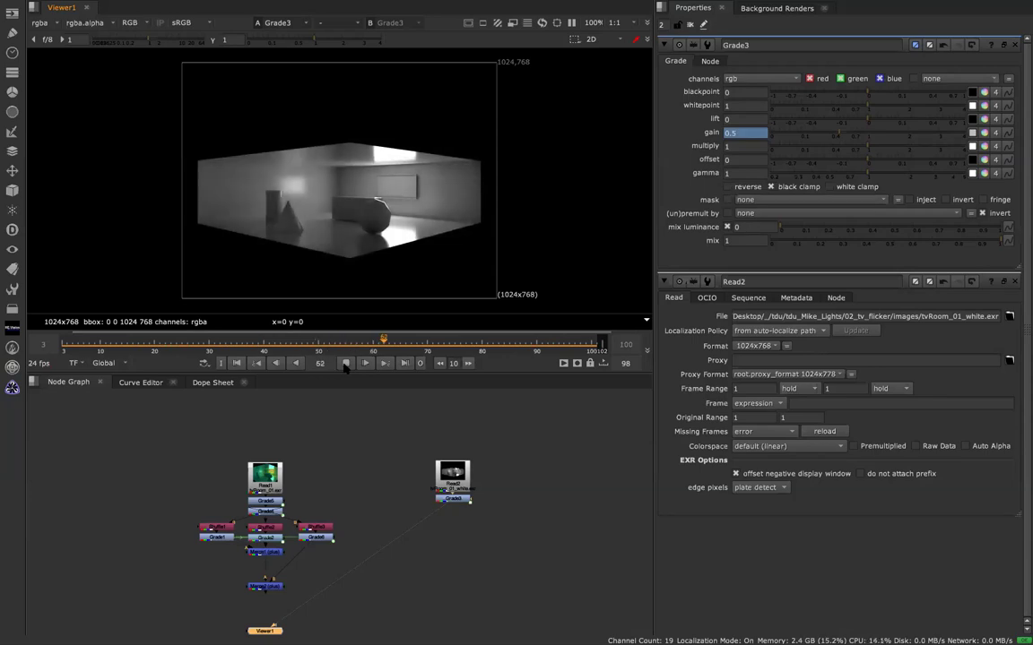
{"action": "key", "text": "space"}
{"action": "key", "text": "space"}
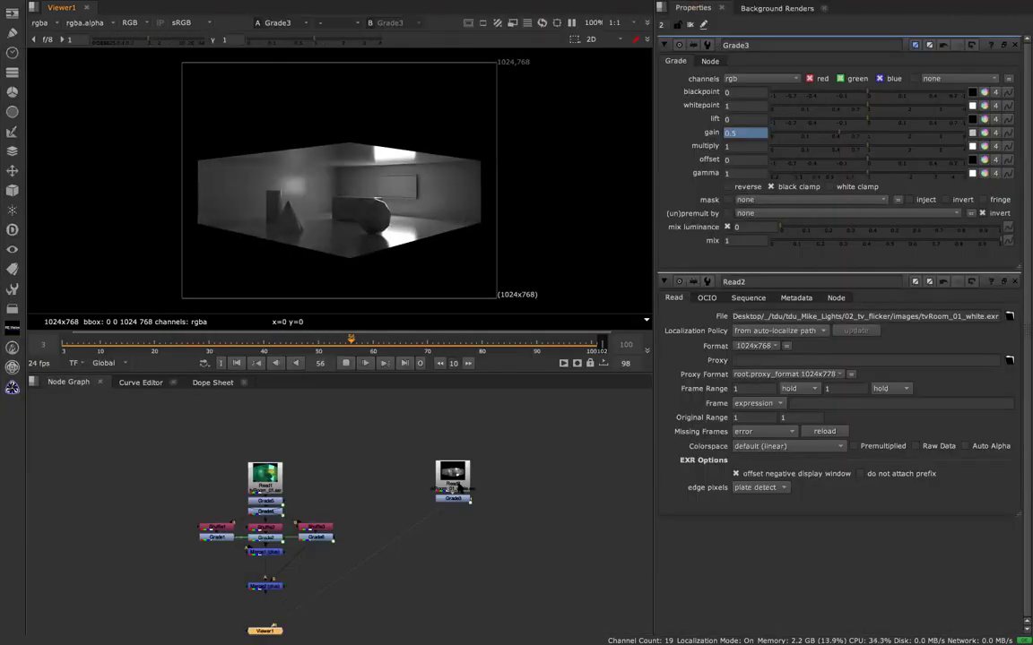
{"action": "key", "text": "k"}
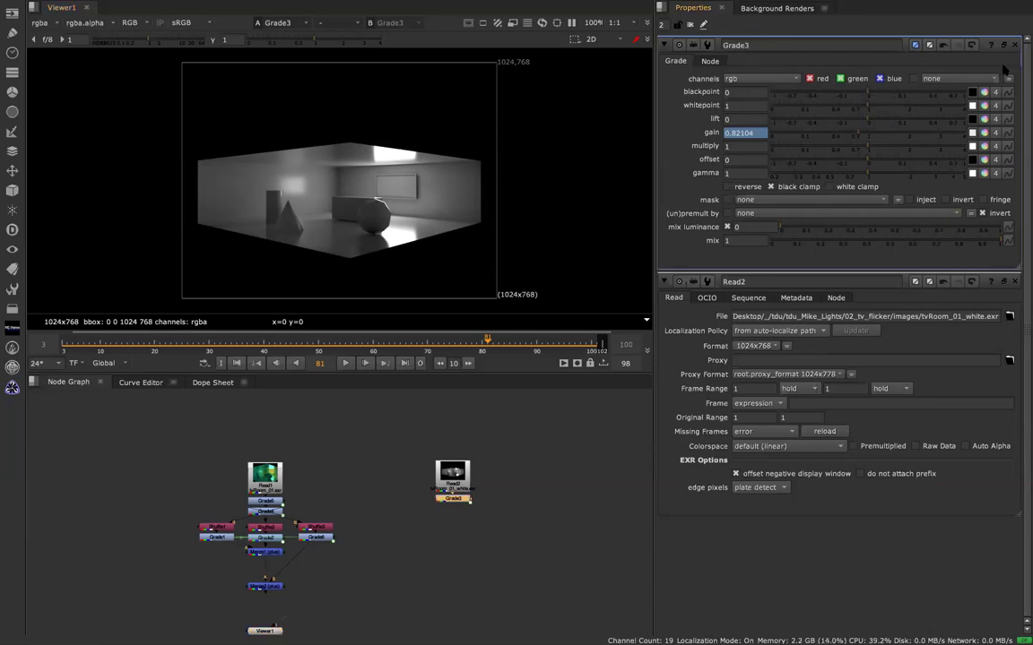
{"action": "right_click", "coordinate": [917, 66]}
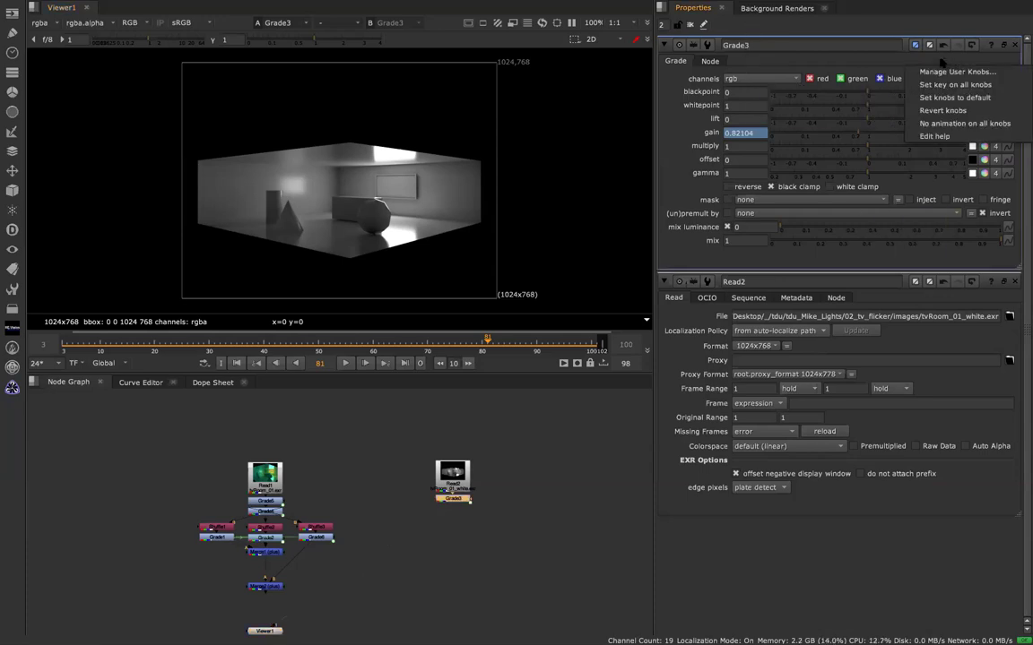
{"action": "right_click", "coordinate": [941, 63]}
{"action": "left_click", "coordinate": [839, 63]}
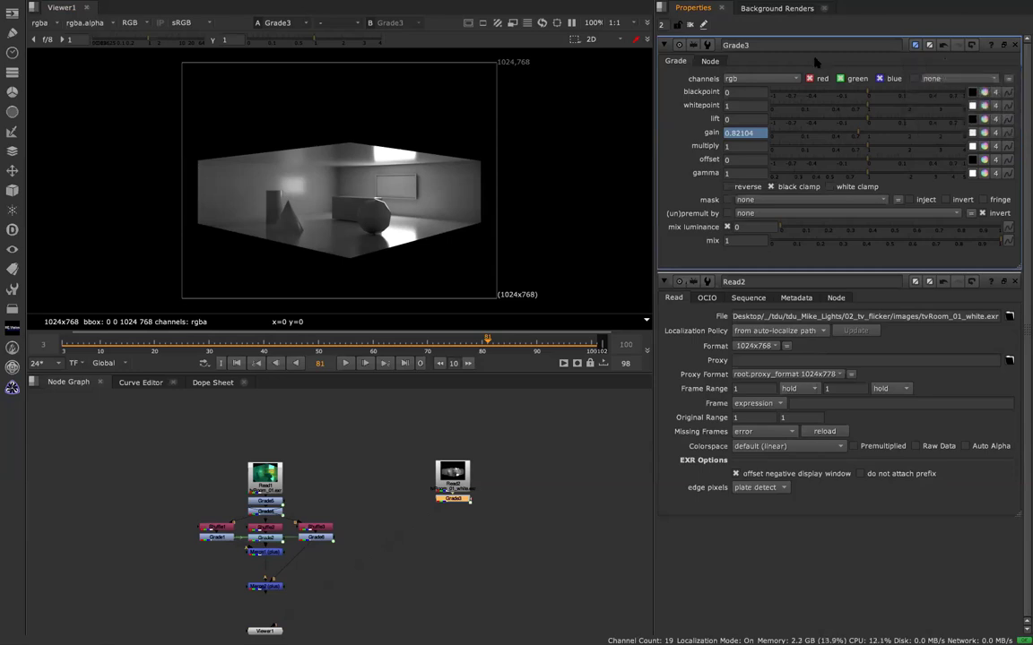
{"action": "left_click", "coordinate": [709, 61]}
{"action": "left_click", "coordinate": [675, 61]}
{"action": "left_click", "coordinate": [664, 44]}
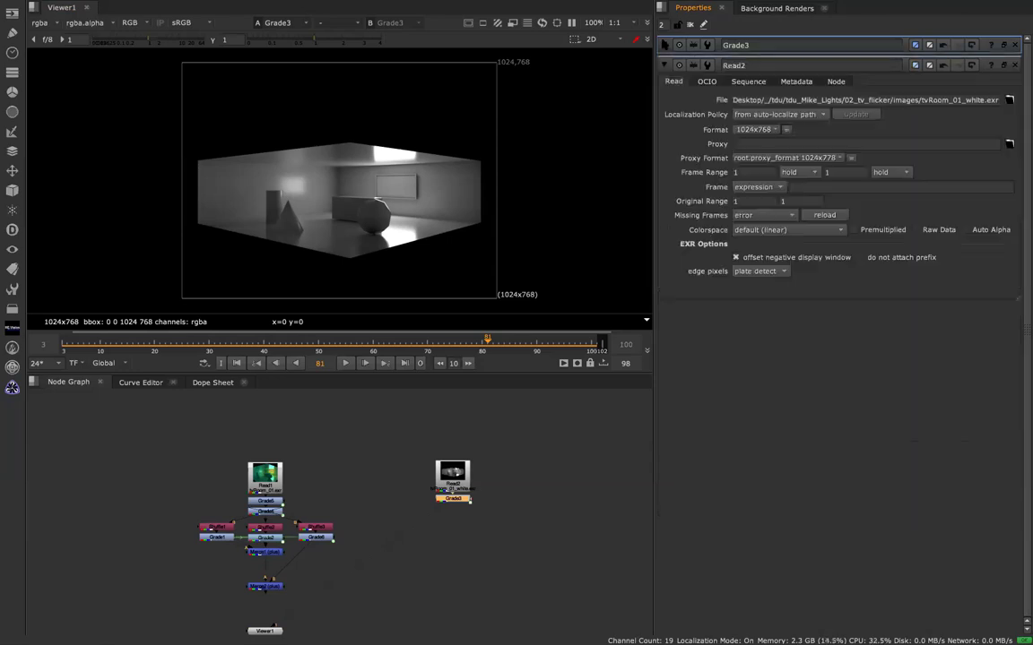
{"action": "left_click", "coordinate": [664, 45]}
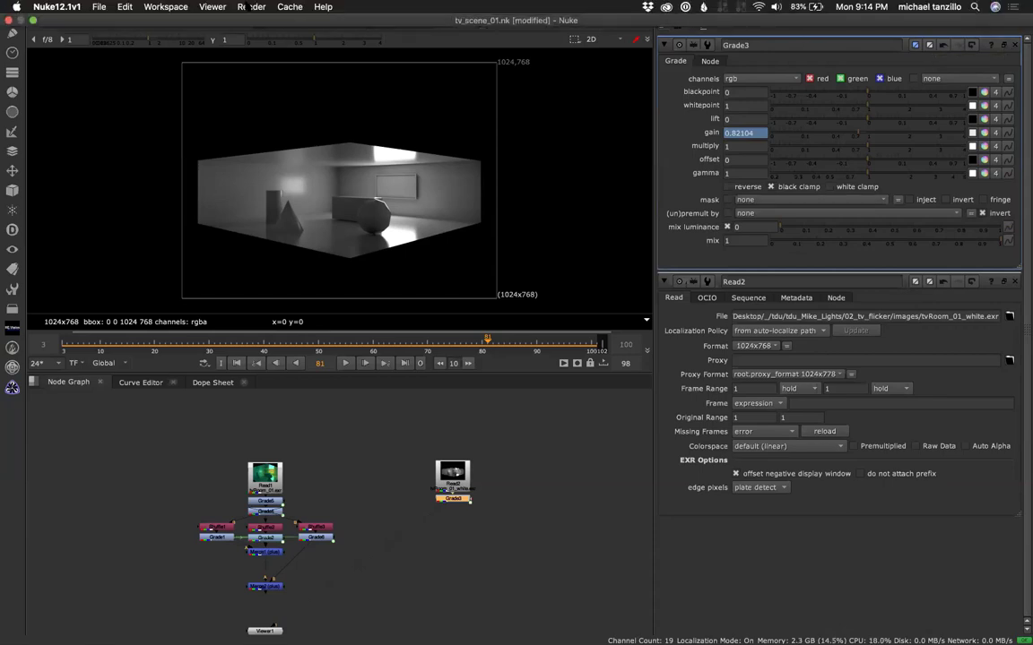
{"action": "left_click", "coordinate": [165, 6]}
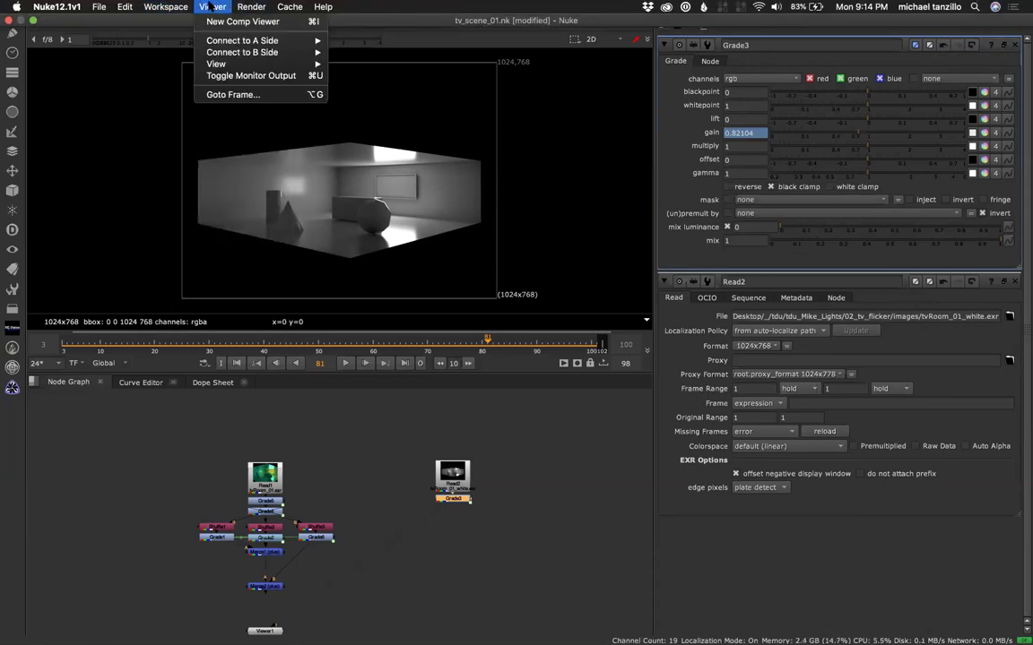
{"action": "left_click", "coordinate": [717, 375]}
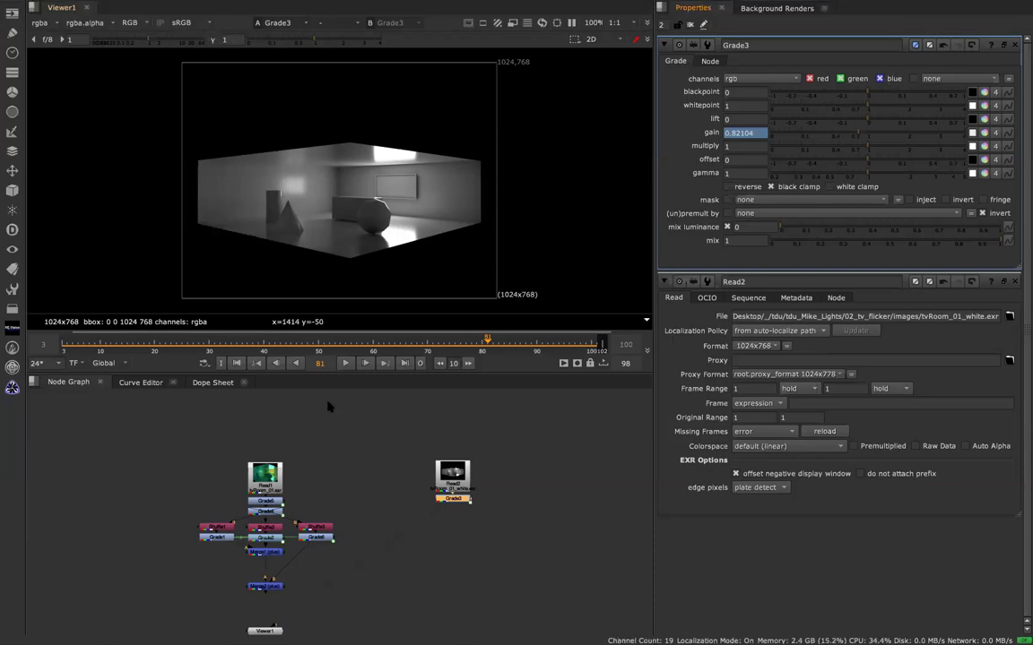
Examine the Grade's white (gain) curve in the Curve Editor and review its expression.
{"action": "left_click", "coordinate": [140, 383]}
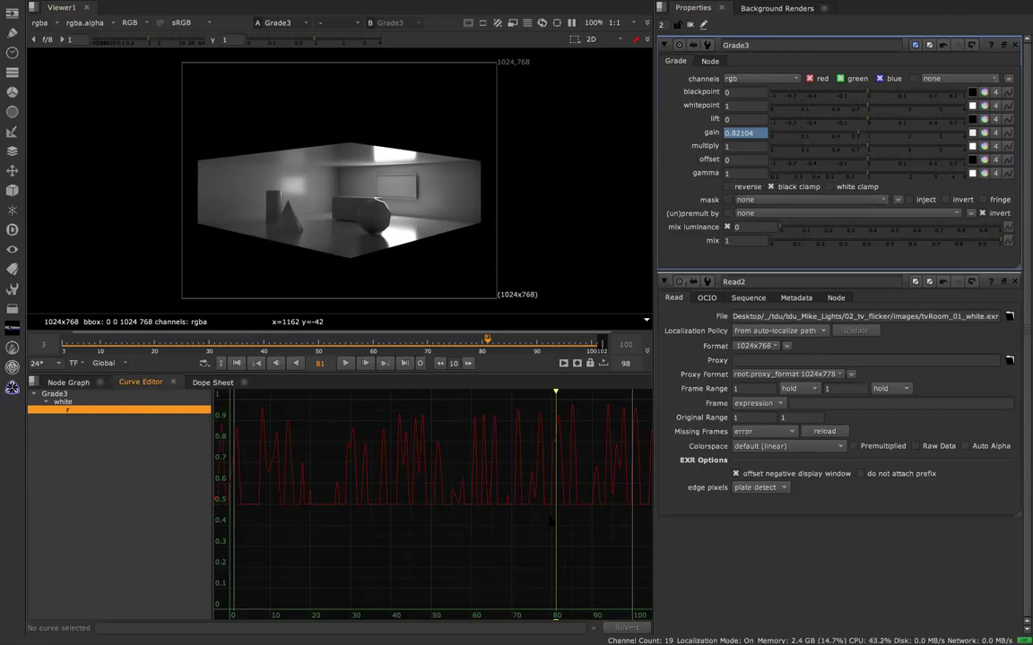
{"action": "left_click", "coordinate": [523, 507]}
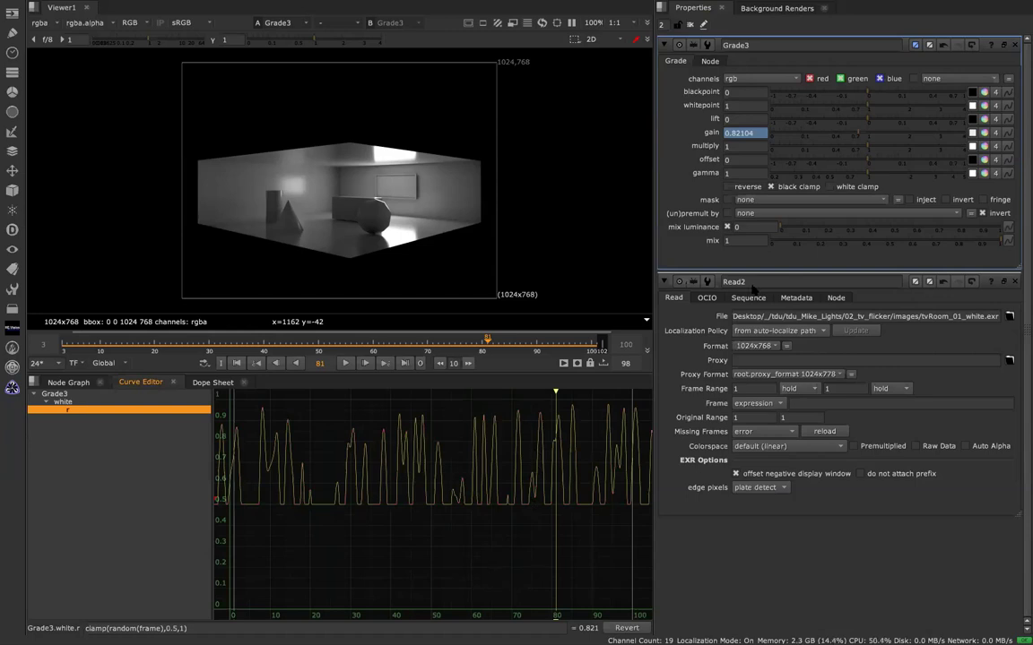
{"action": "left_click", "coordinate": [1009, 132]}
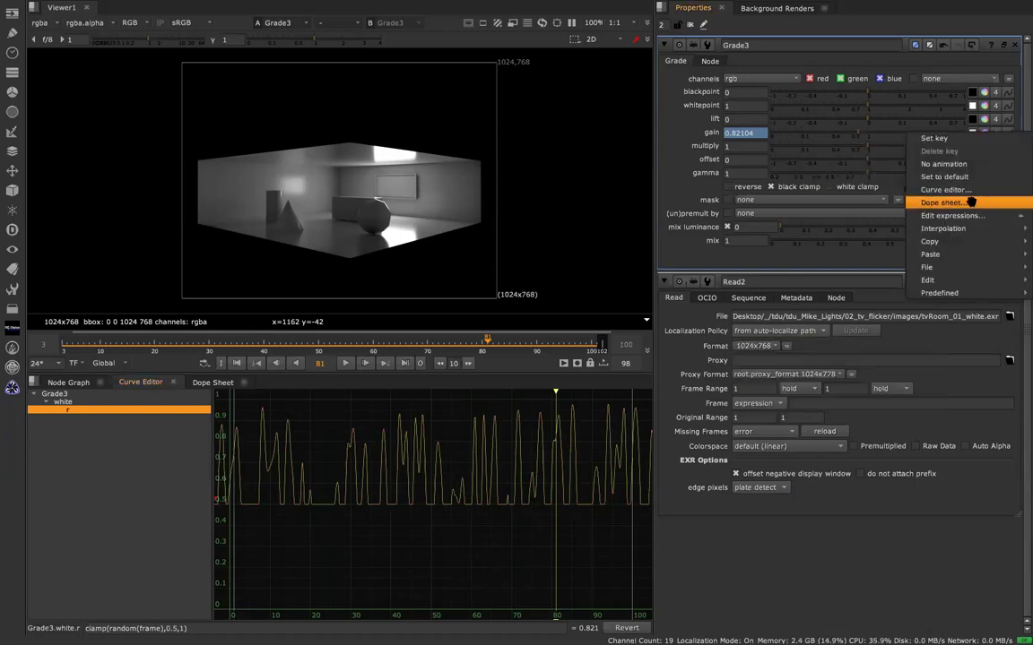
{"action": "left_click", "coordinate": [924, 202]}
{"action": "left_click", "coordinate": [881, 155]}
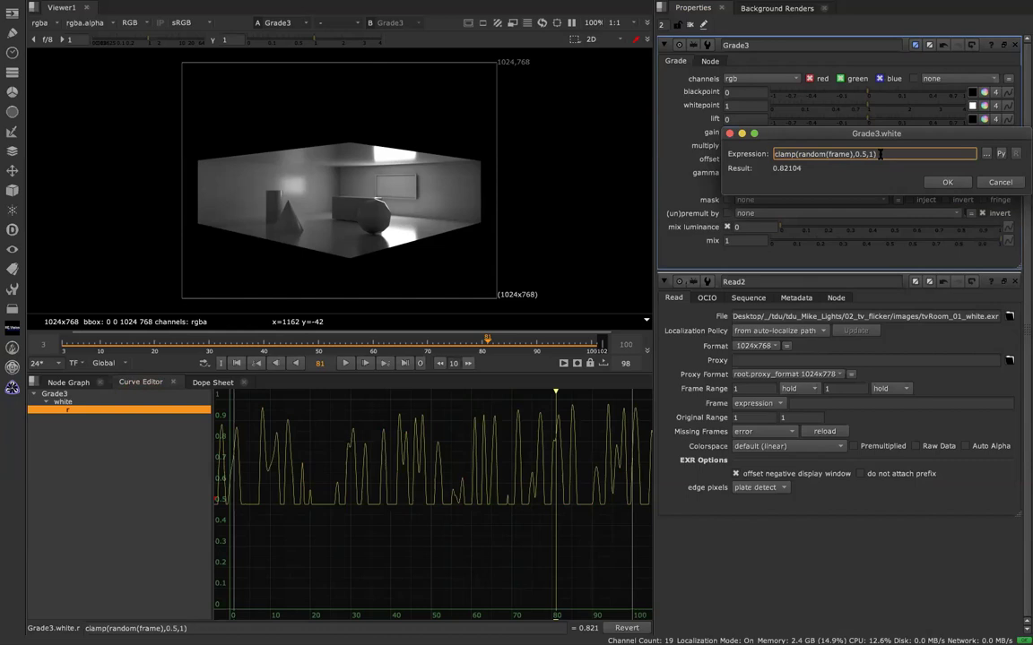
{"action": "key", "text": "Return"}
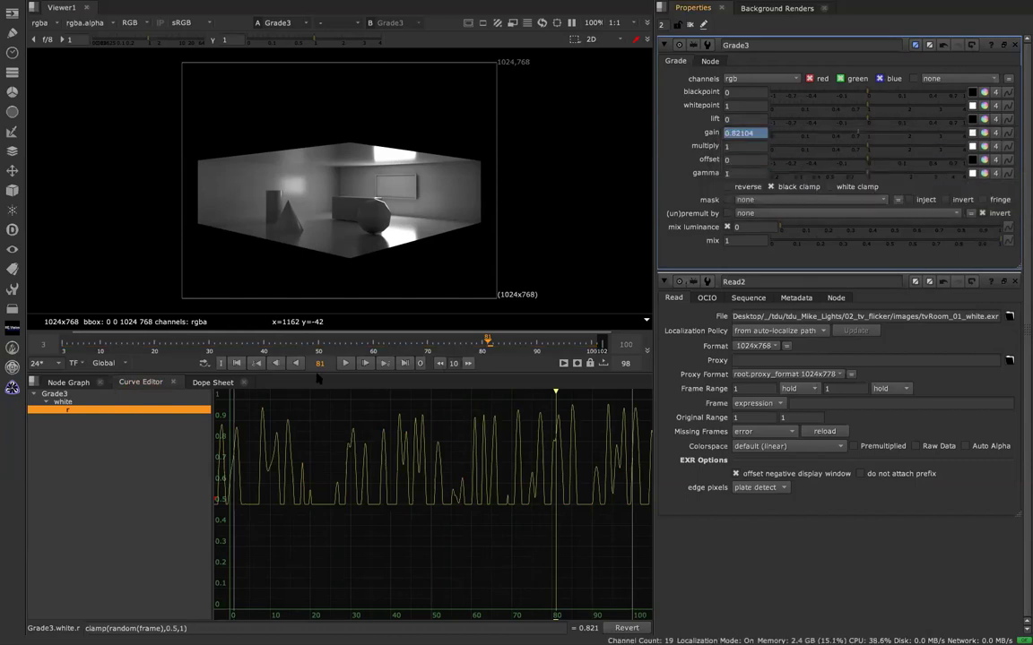
Play the room flicker alongside its gain curve and stop at frame 49.
{"action": "left_click", "coordinate": [345, 363]}
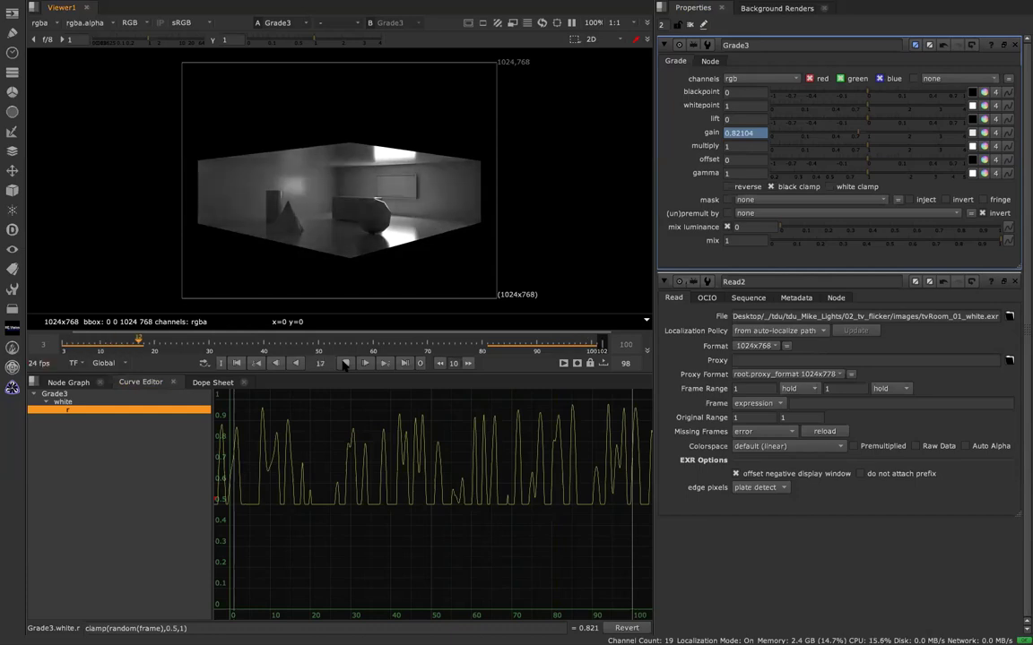
{"action": "left_click", "coordinate": [346, 363]}
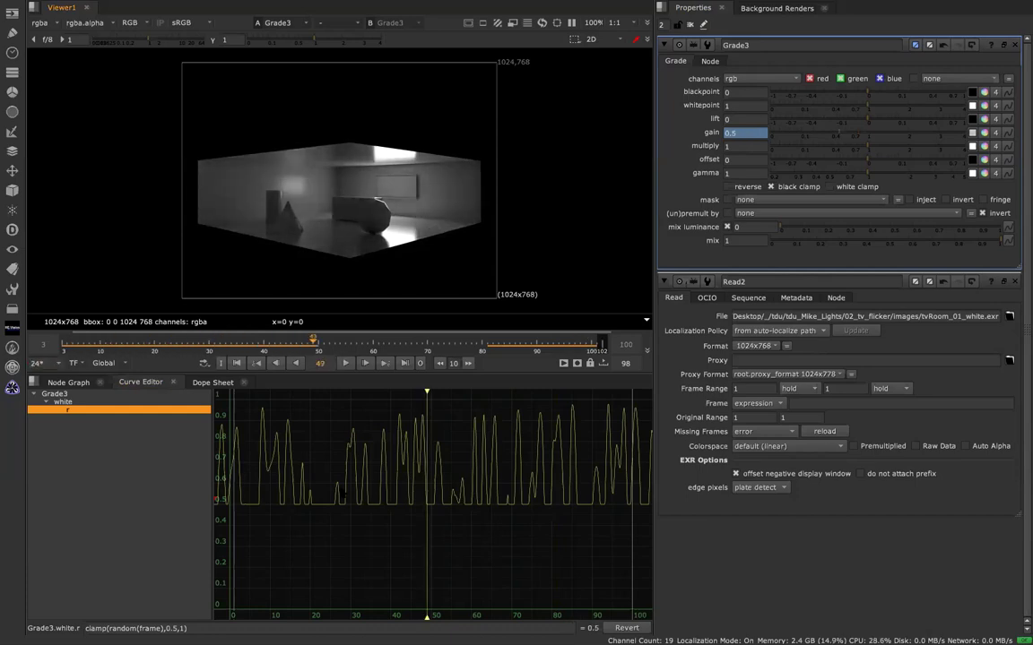
Examine the clamped gain curve over a wider frame range and review the expression driving the Grade's gain.
{"action": "scroll", "coordinate": [342, 493], "scroll_direction": "down", "scroll_amount": 6}
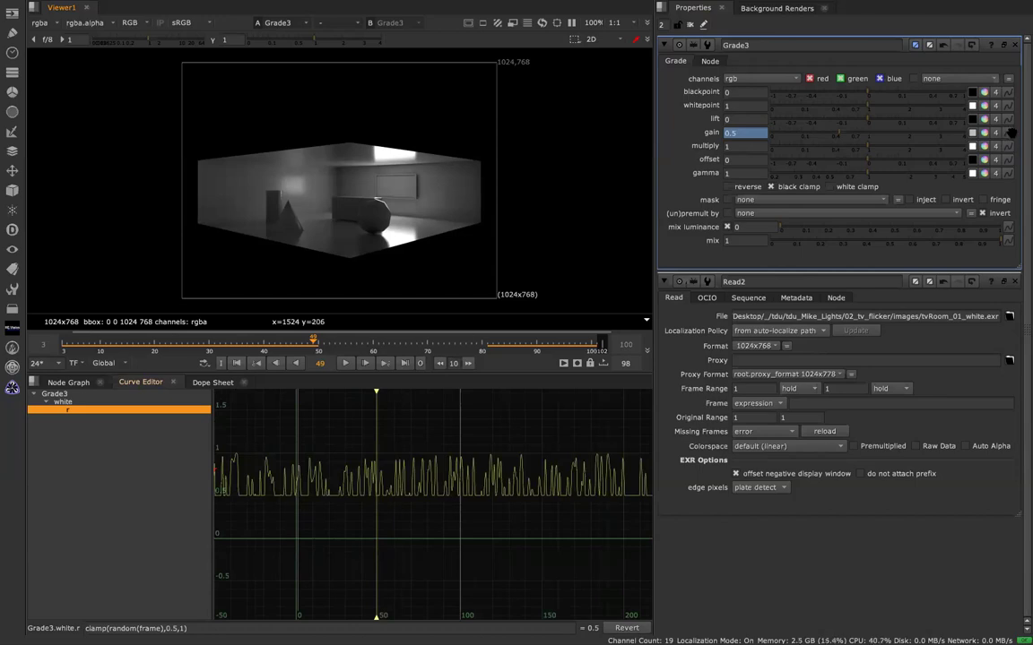
{"action": "right_click", "coordinate": [907, 133]}
{"action": "left_click", "coordinate": [952, 216]}
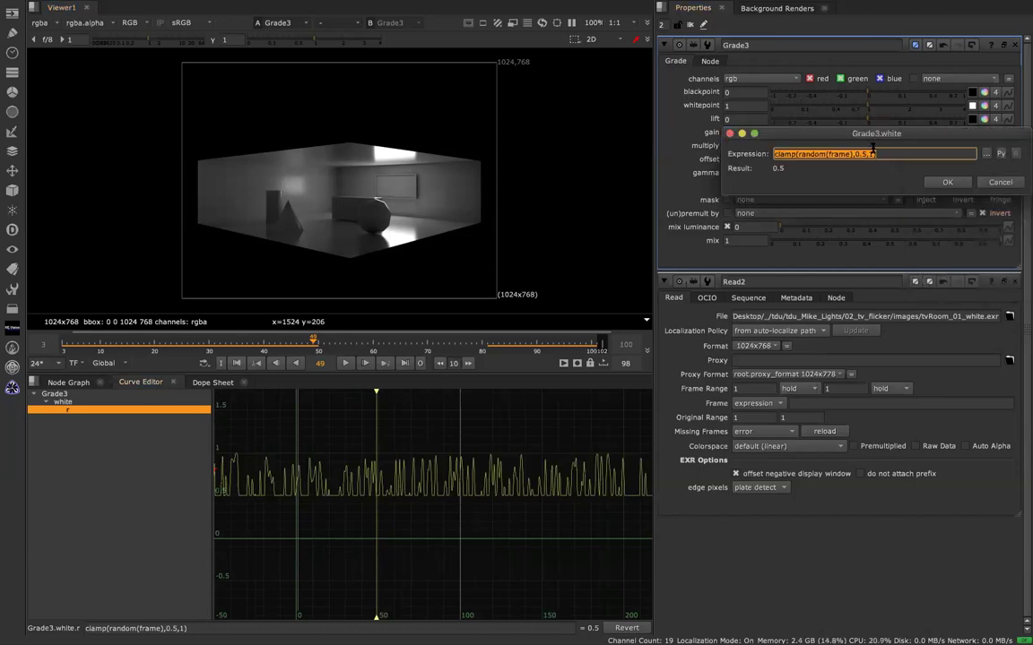
{"action": "left_click", "coordinate": [948, 182]}
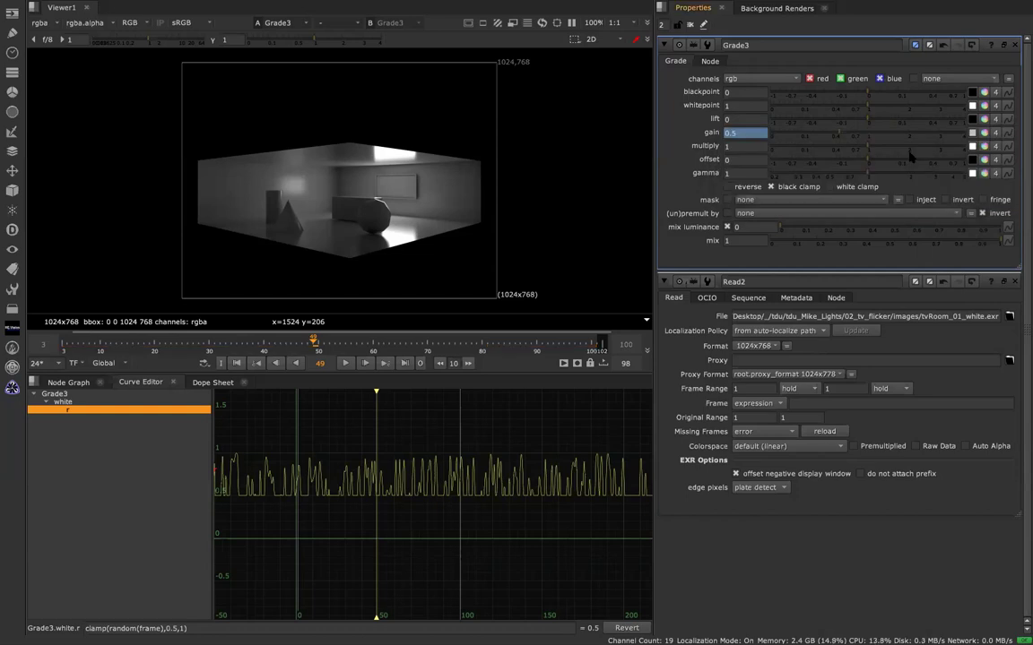
Swap the Curve Editor for the Node Graph and review the Grade's gain expression again without changing it.
{"action": "key", "text": "space"}
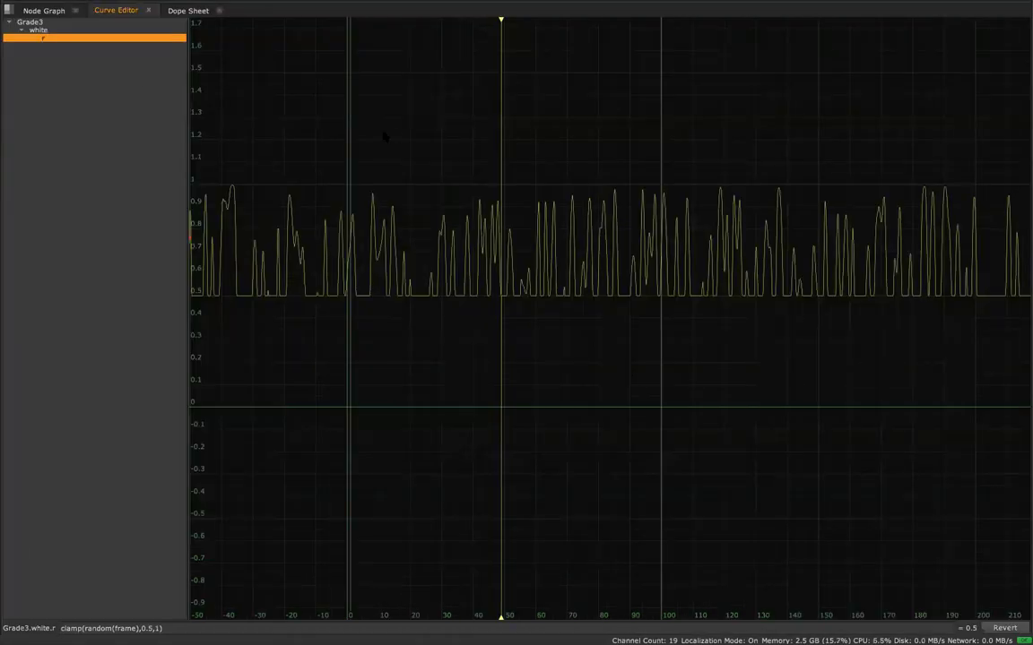
{"action": "left_click", "coordinate": [43, 12]}
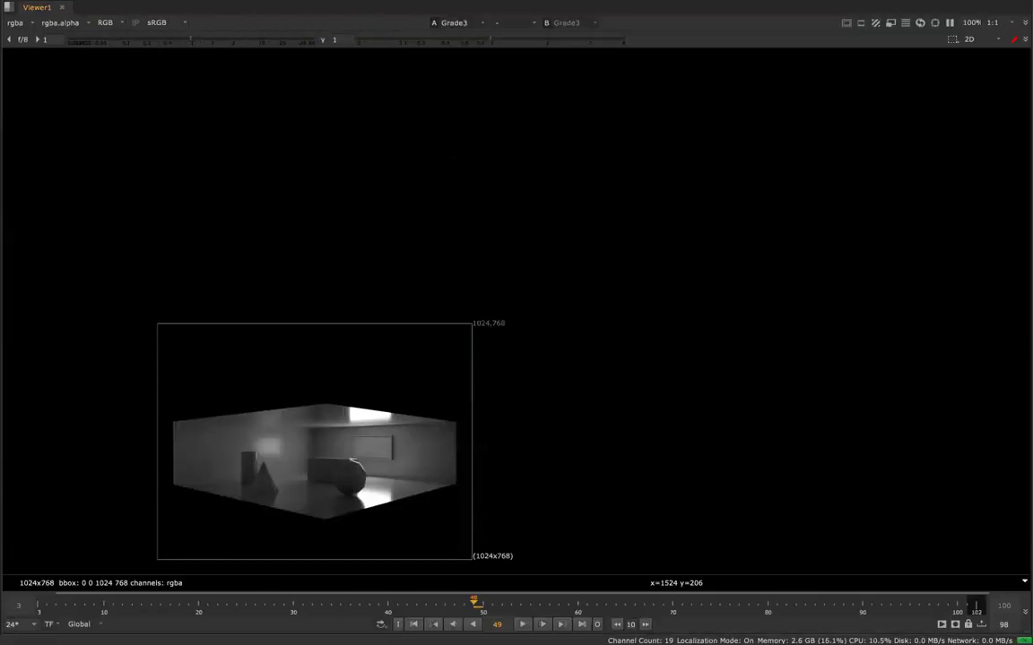
{"action": "key", "text": "space"}
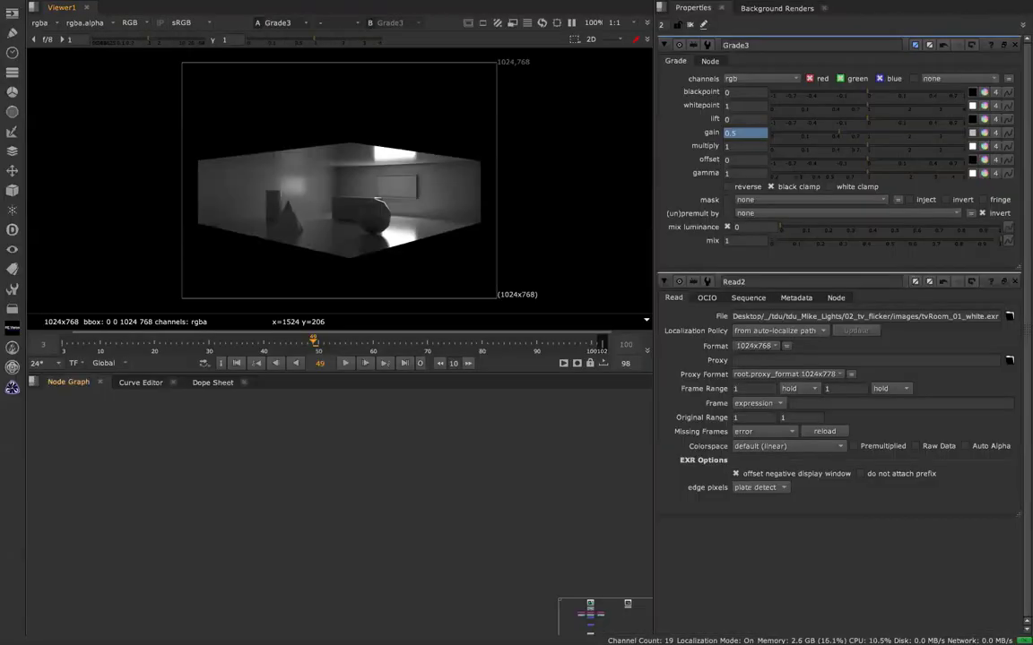
{"action": "left_click", "coordinate": [1007, 132]}
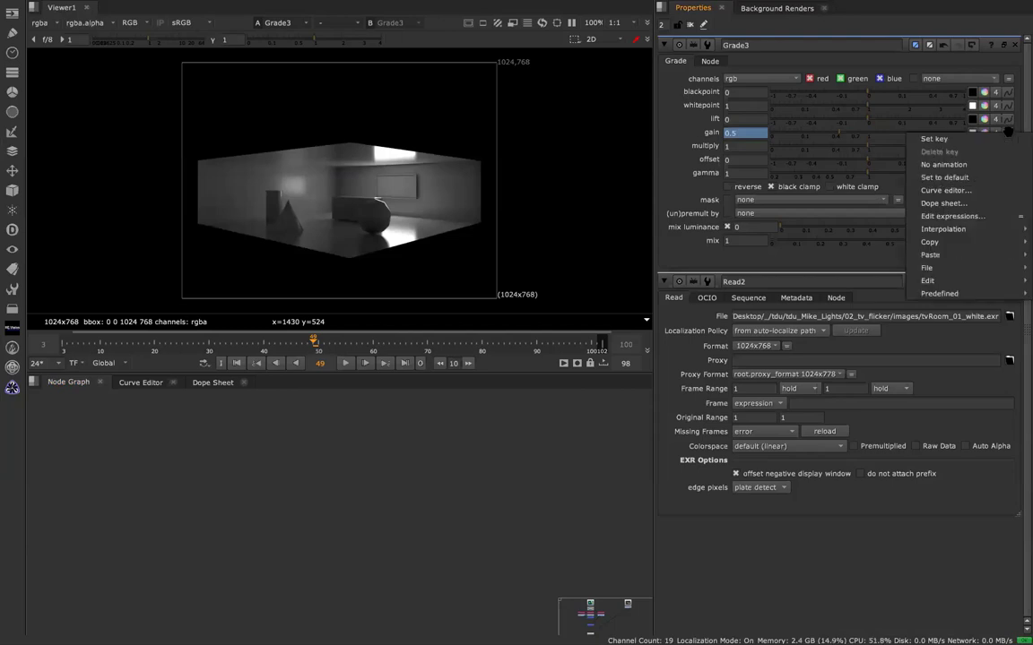
{"action": "left_click", "coordinate": [986, 216]}
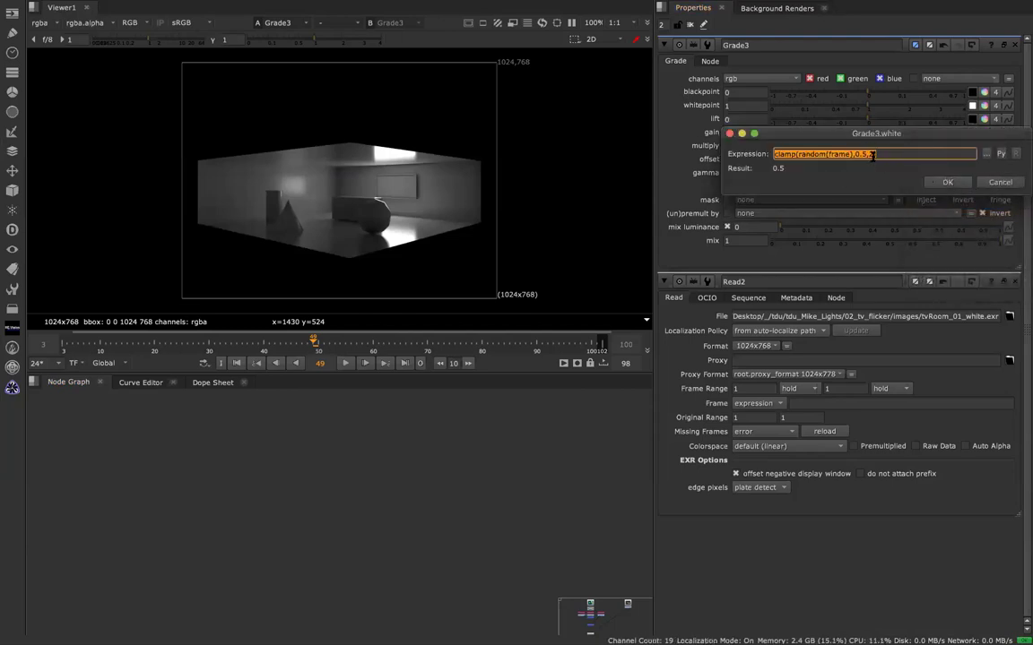
{"action": "key", "text": "Return"}
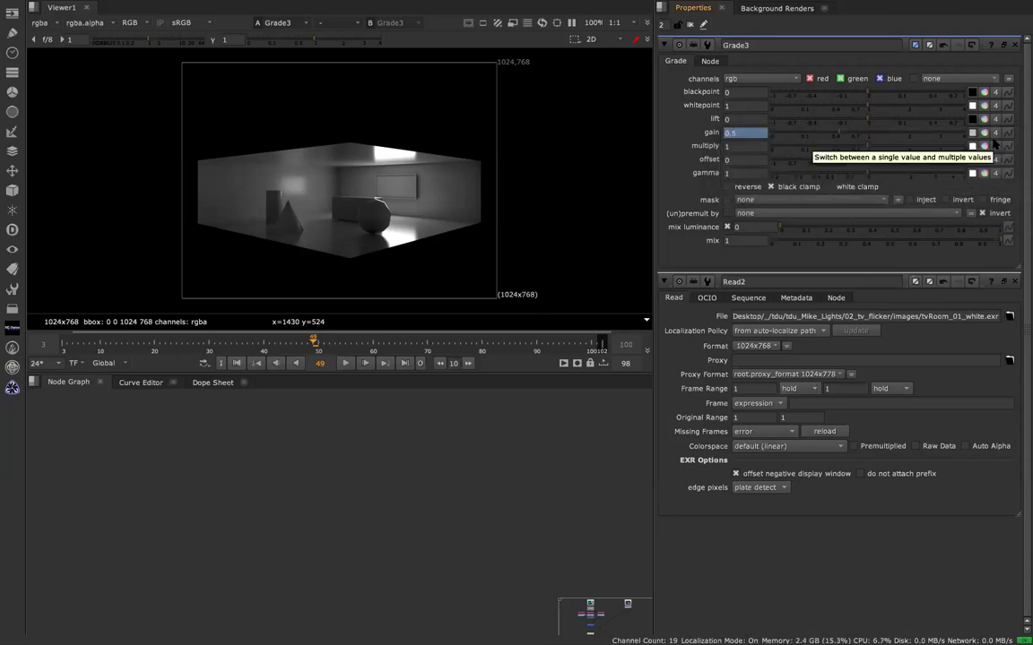
Play the flicker from the beginning of the timeline and return to frame 3.
{"action": "left_click", "coordinate": [90, 345]}
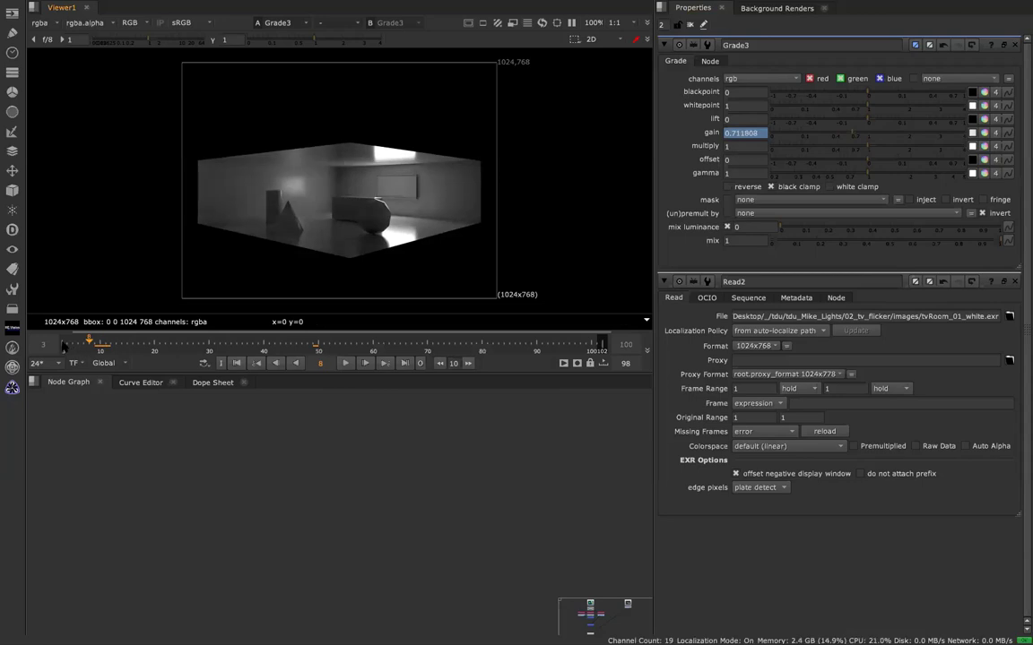
{"action": "left_click", "coordinate": [346, 364]}
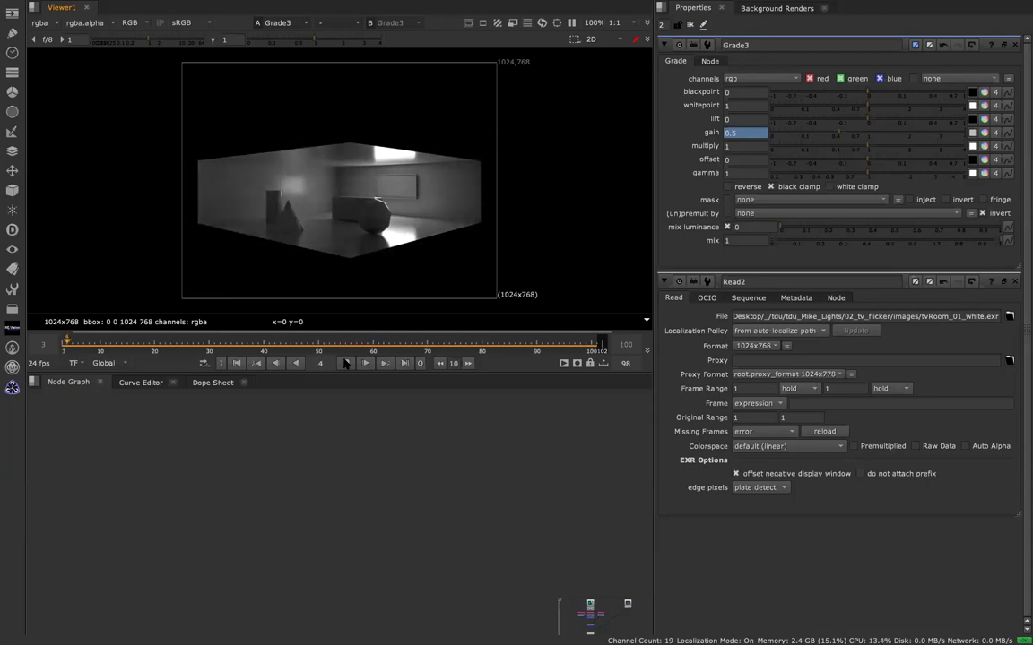
{"action": "left_click_drag", "start_coordinate": [212, 352], "coordinate": [62, 352]}
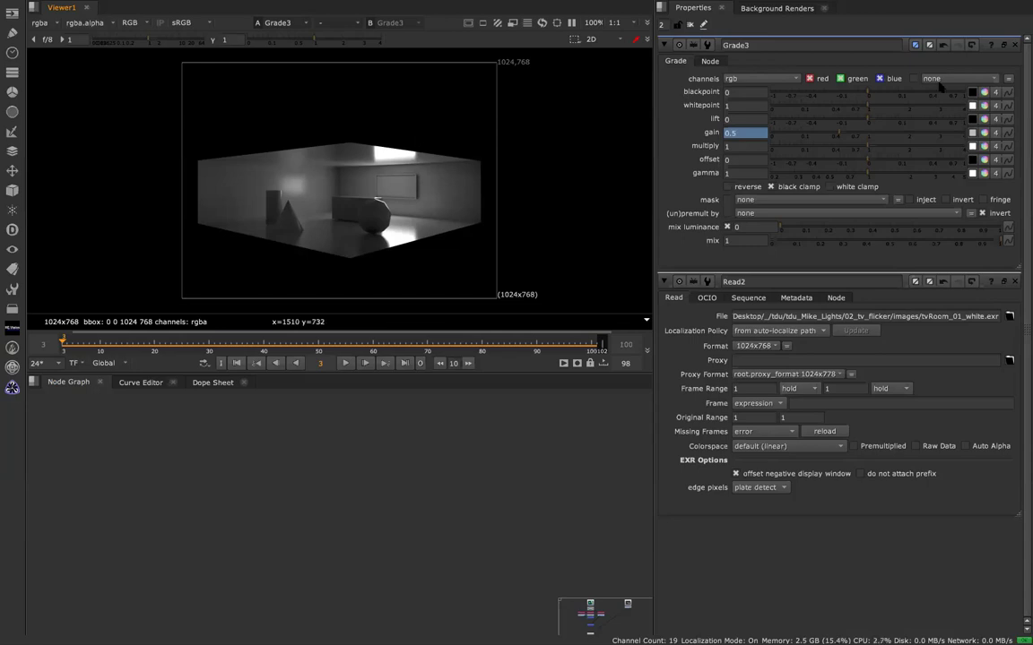
Slow and deepen the flicker by changing the Grade's gain expression to "clamp(random(frame/4),0.2,1)", and play it.
{"action": "left_click", "coordinate": [1008, 132]}
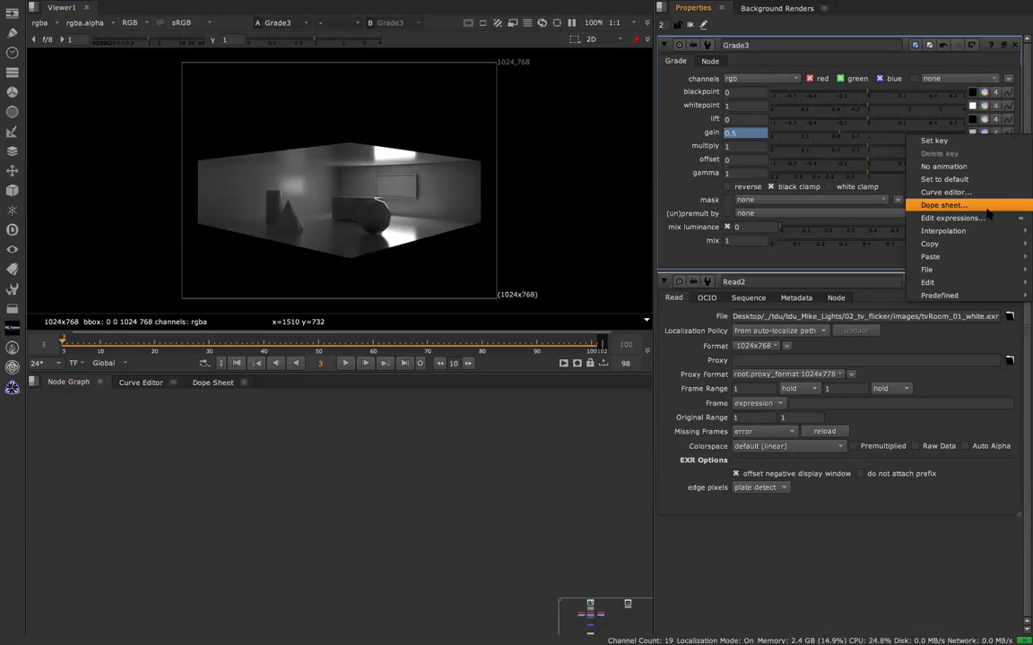
{"action": "left_click", "coordinate": [952, 218]}
{"action": "left_click", "coordinate": [867, 156]}
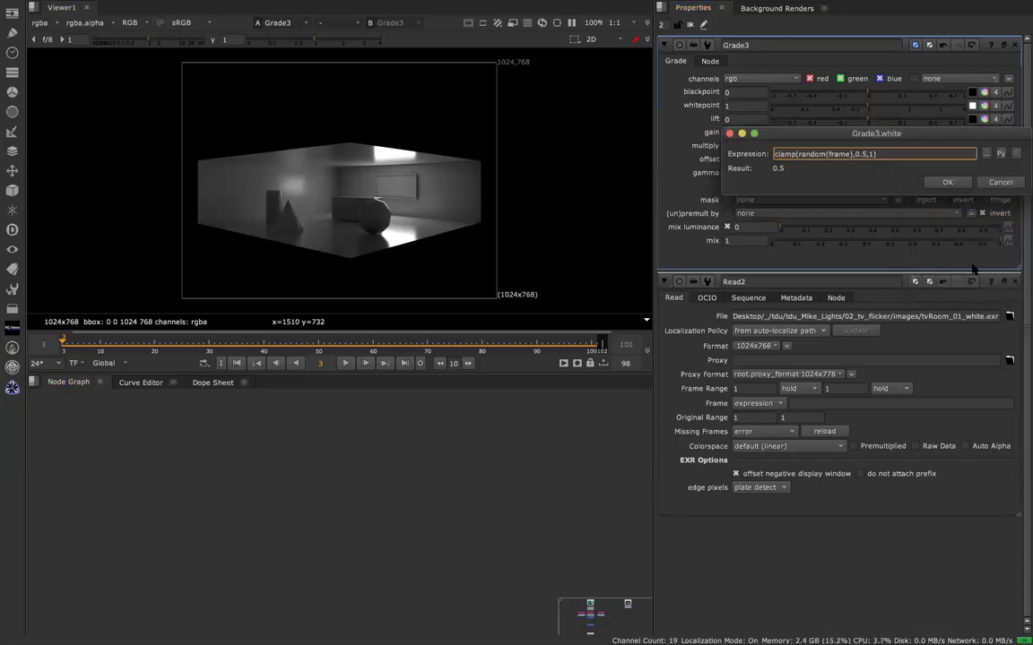
{"action": "key", "text": "BackSpace"}
{"action": "type", "text": "2"}
{"action": "type", "text": "/4"}
{"action": "left_click", "coordinate": [947, 182]}
{"action": "left_click", "coordinate": [345, 363]}
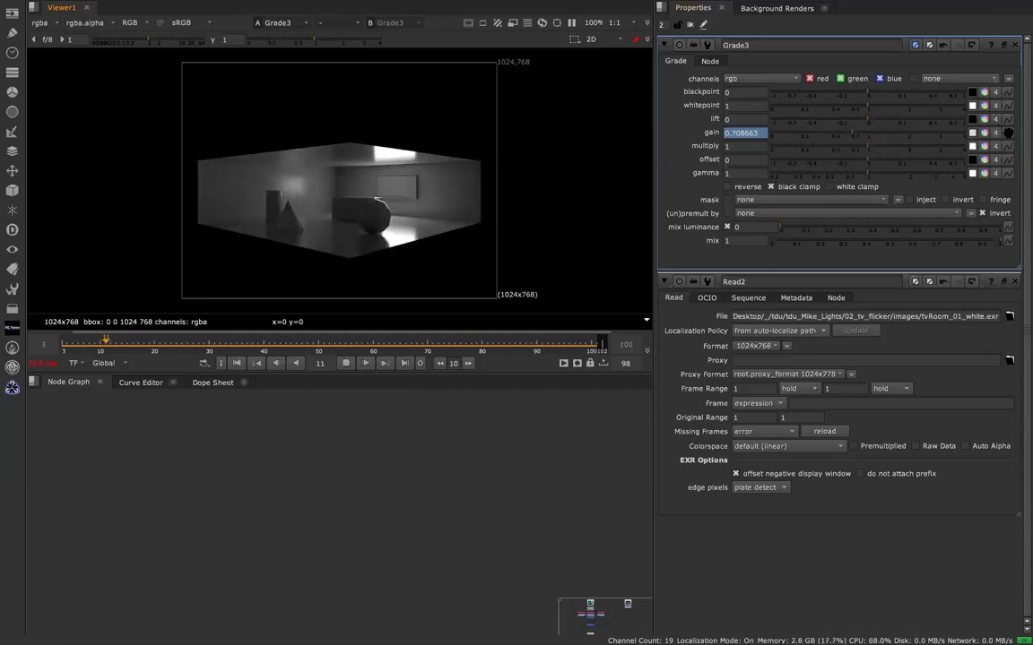
Slow the flicker further by using "frame/8" in the Grade's gain expression and revising the clamp's lower limit.
{"action": "right_click", "coordinate": [906, 133]}
{"action": "left_click", "coordinate": [952, 218]}
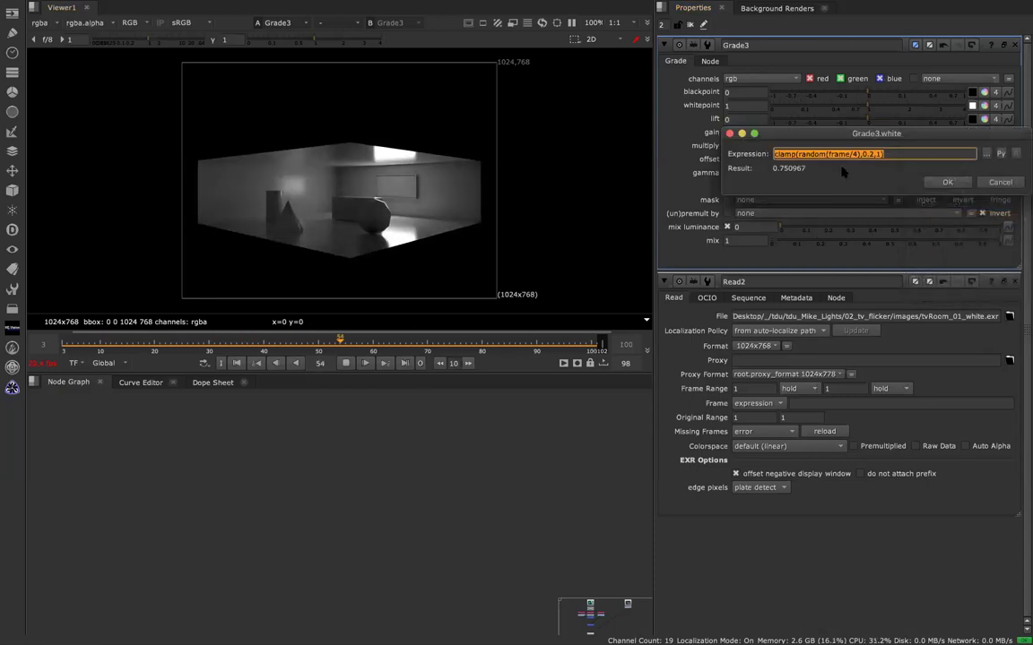
{"action": "key", "text": "Left"}
{"action": "key", "text": "Left"}
{"action": "key", "text": "Left"}
{"action": "key", "text": "Left"}
{"action": "key", "text": "Left"}
{"action": "key", "text": "Left"}
{"action": "key", "text": "Left"}
{"action": "key", "text": "Left"}
{"action": "key", "text": "BackSpace"}
{"action": "type", "text": "8"}
{"action": "key", "text": "Right"}
{"action": "key", "text": "Right"}
{"action": "key", "text": "Right"}
{"action": "key", "text": "Right"}
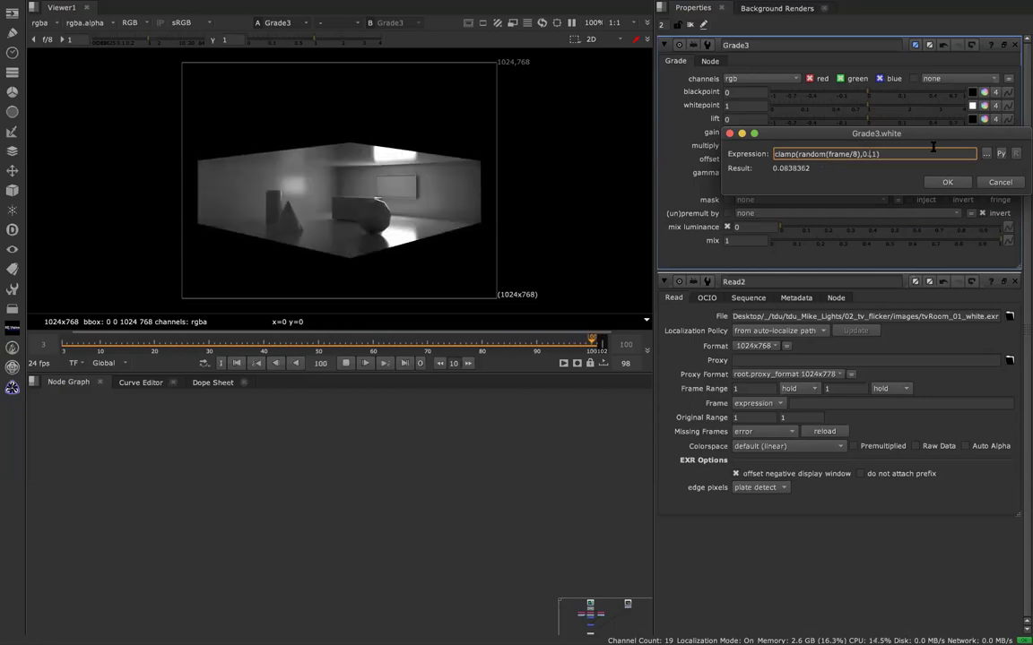
{"action": "key", "text": "Return"}
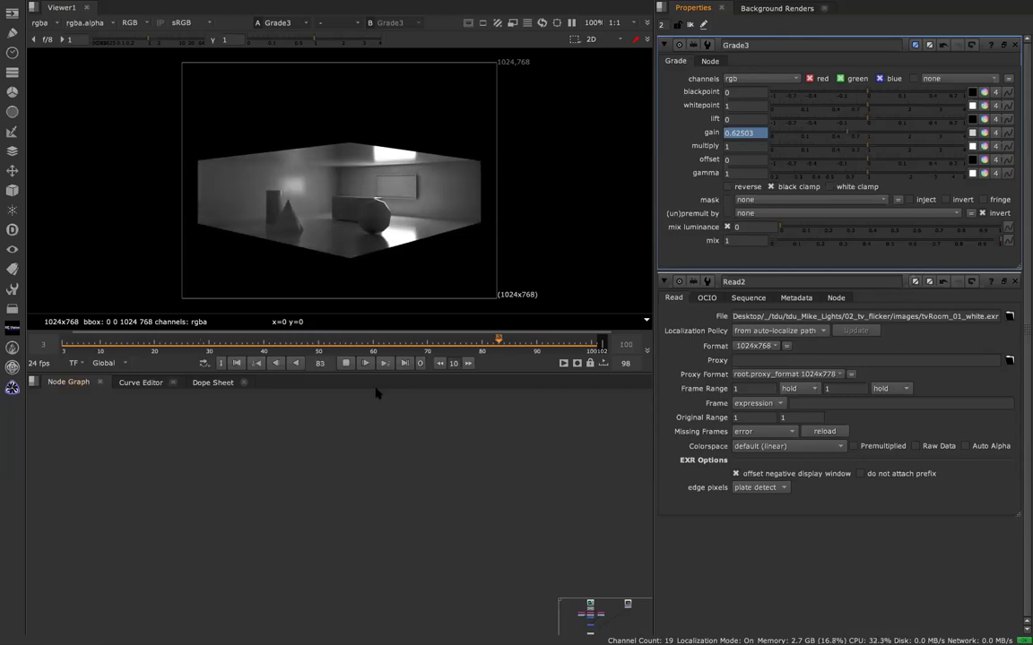
Stop the flicker playback at frame 20 and bring the node network back into view.
{"action": "left_click", "coordinate": [344, 363]}
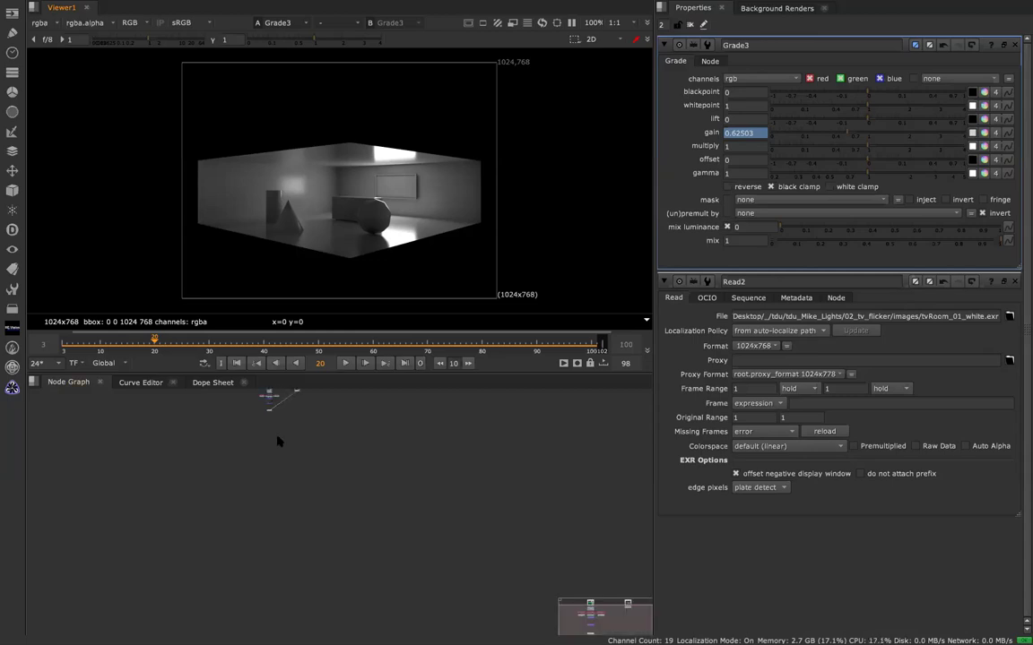
{"action": "middle_click_drag", "start_coordinate": [271, 429], "coordinate": [358, 625]}
{"action": "middle_click_drag", "start_coordinate": [342, 471], "coordinate": [299, 549]}
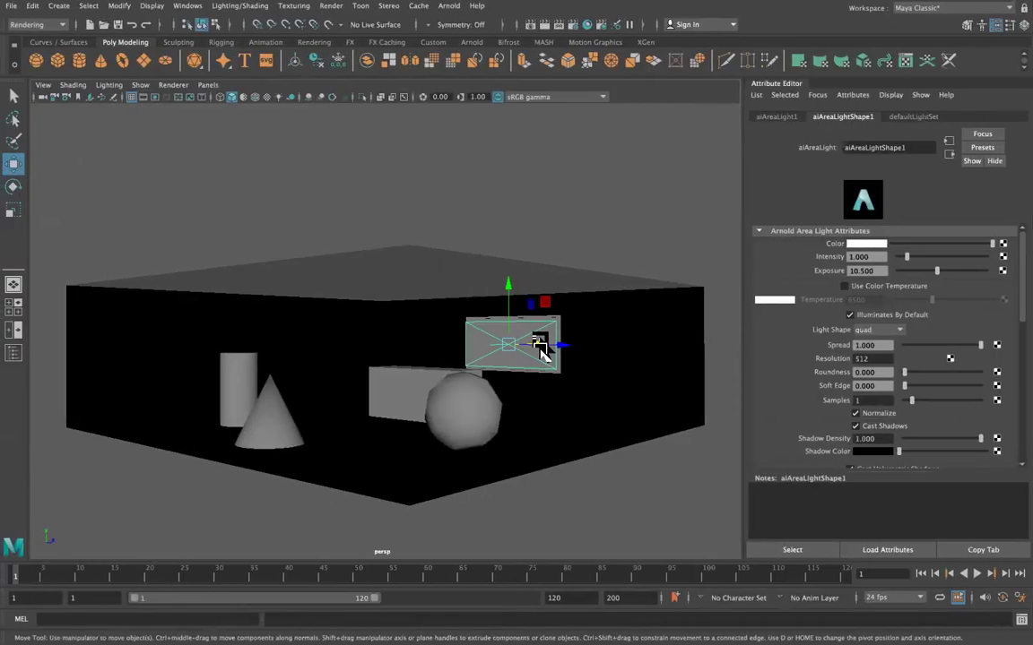
Switch to Maya and render the room in Arnold from a side angle showing the TV light's spill.
{"action": "scroll", "coordinate": [869, 370], "scroll_direction": "down", "scroll_amount": 3}
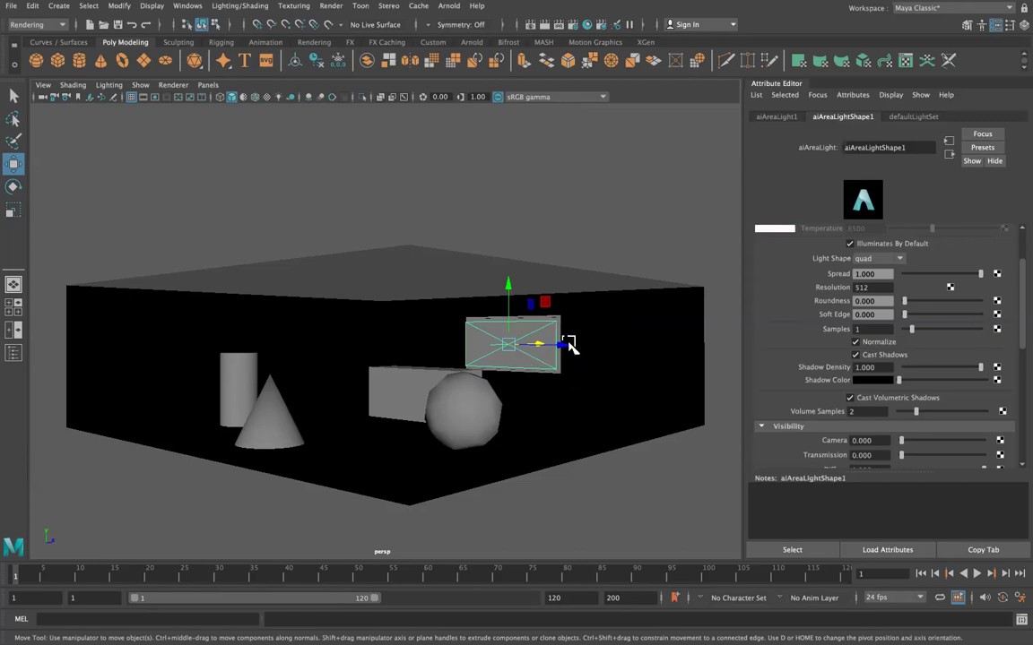
{"action": "left_click_drag", "start_coordinate": [629, 352], "coordinate": [517, 363], "text": "alt"}
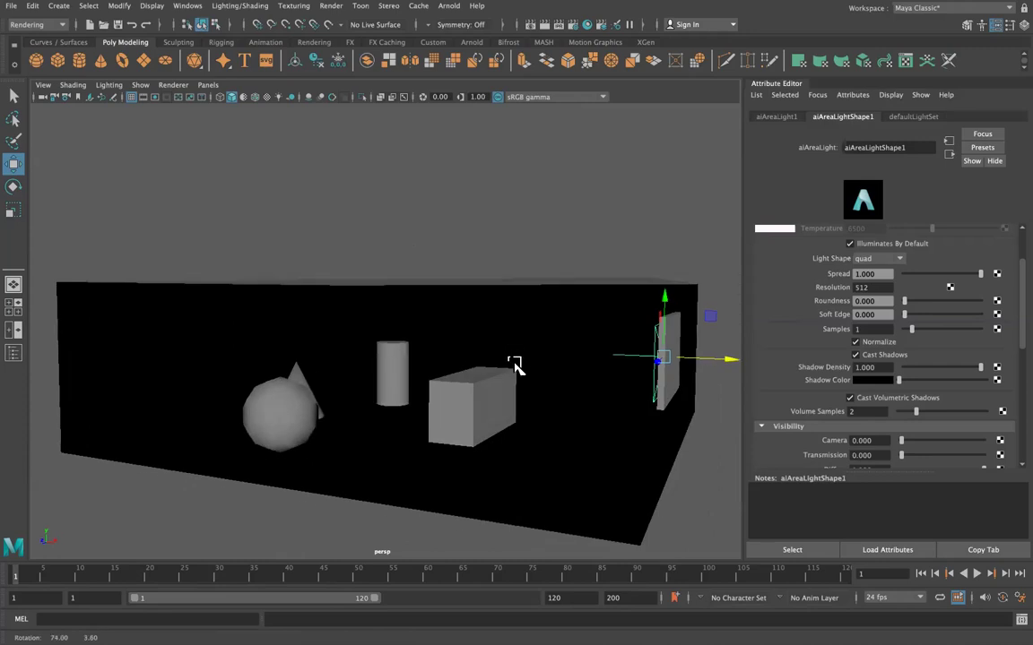
{"action": "left_click", "coordinate": [451, 7]}
{"action": "mouse_move", "coordinate": [461, 67]}
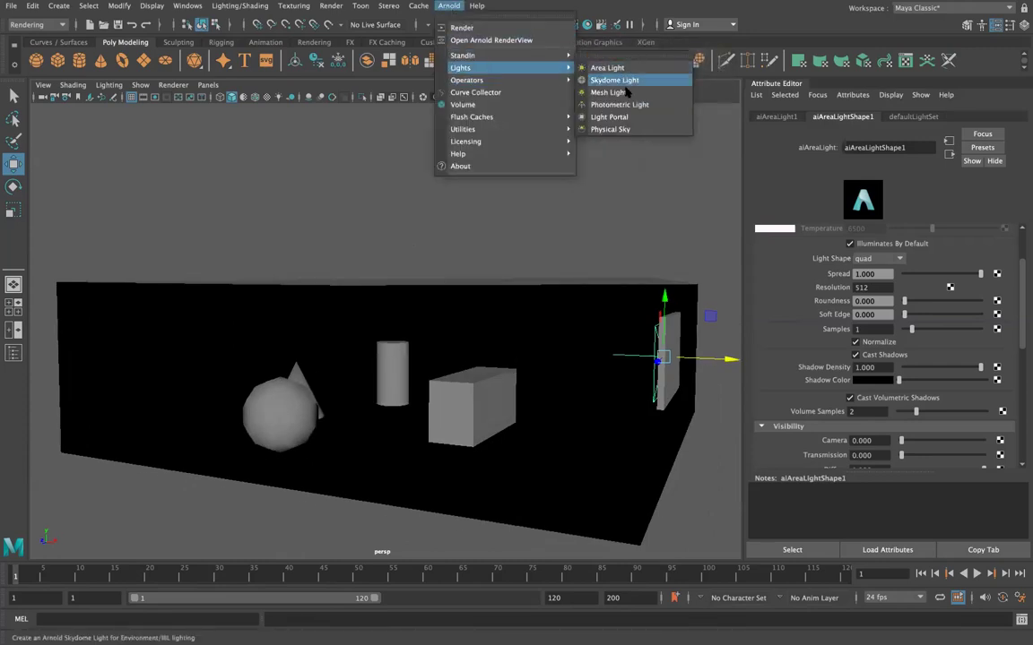
{"action": "left_click", "coordinate": [496, 28]}
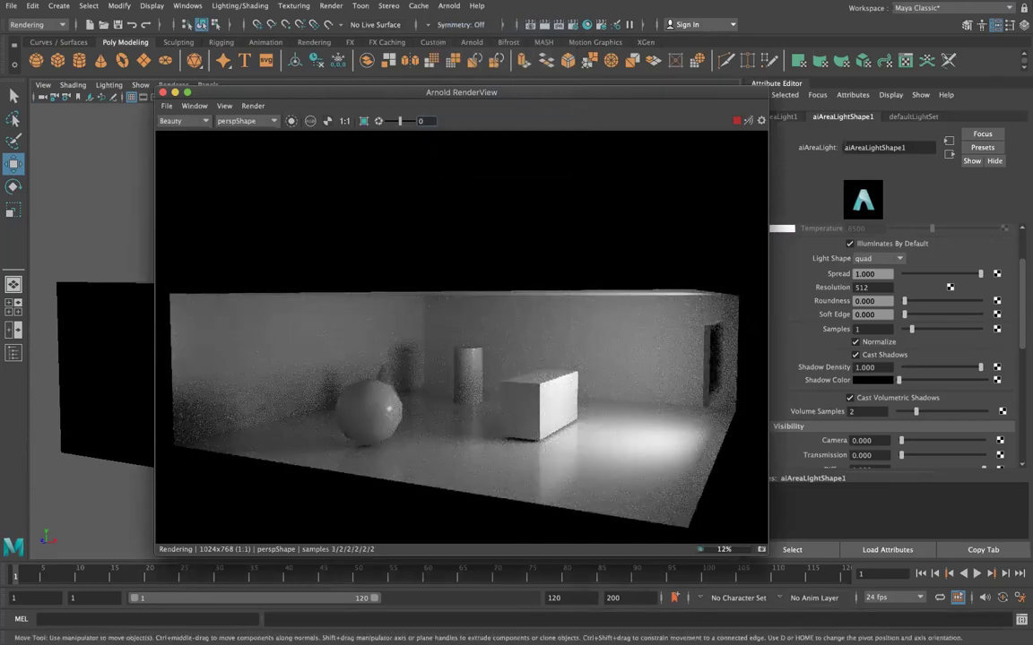
{"action": "left_click", "coordinate": [309, 121]}
{"action": "left_click", "coordinate": [310, 122]}
Set the TV area light's color to red and compare the render's red channel with the full-color image.
{"action": "scroll", "coordinate": [878, 359], "scroll_direction": "up", "scroll_amount": 3}
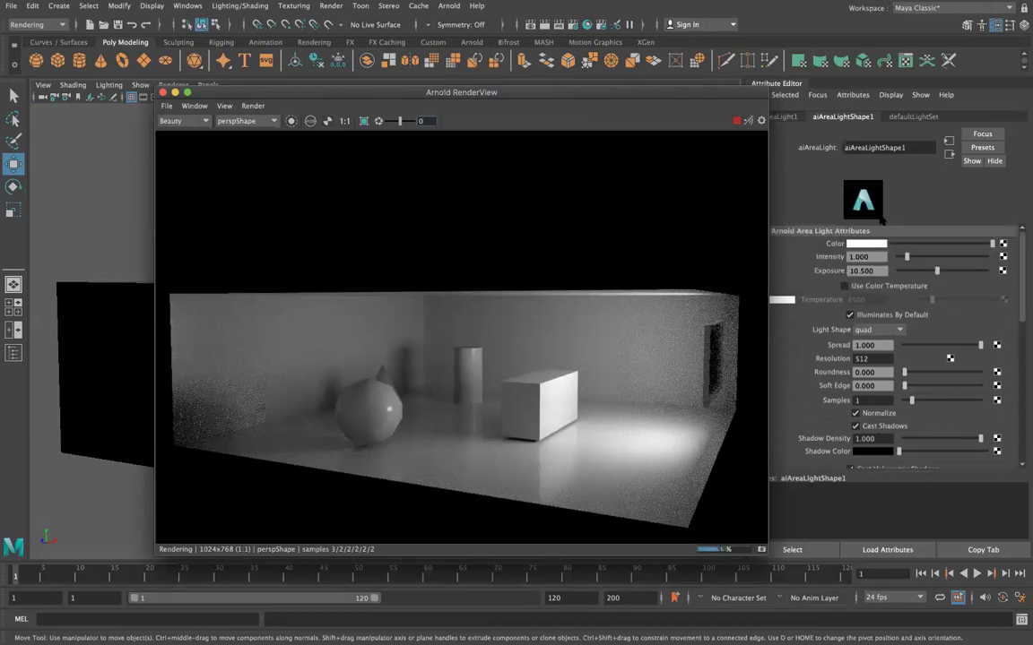
{"action": "left_click", "coordinate": [866, 244]}
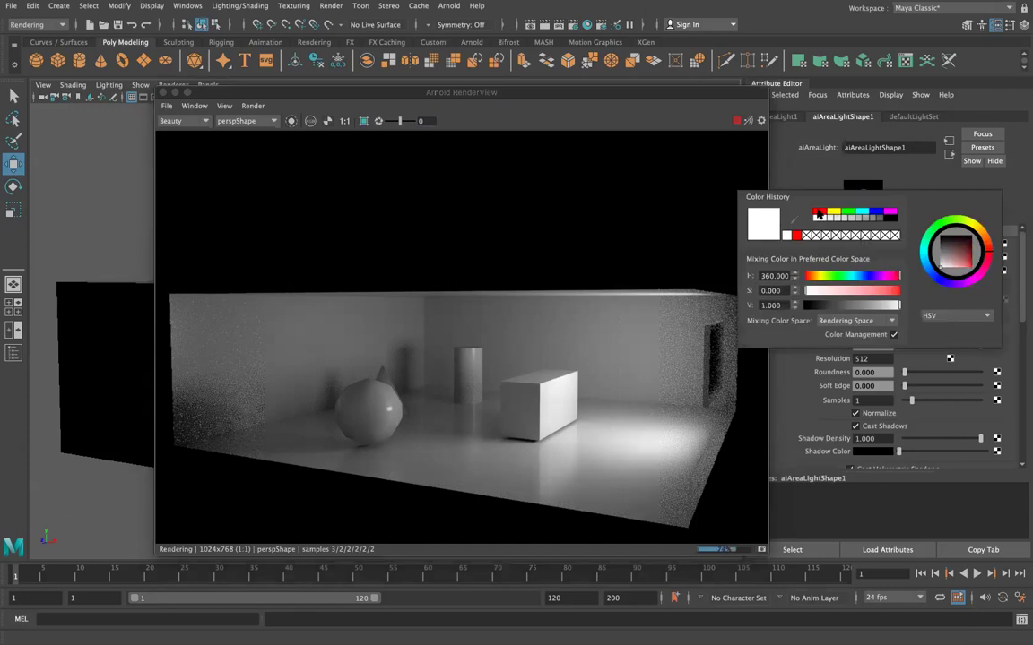
{"action": "left_click", "coordinate": [834, 212]}
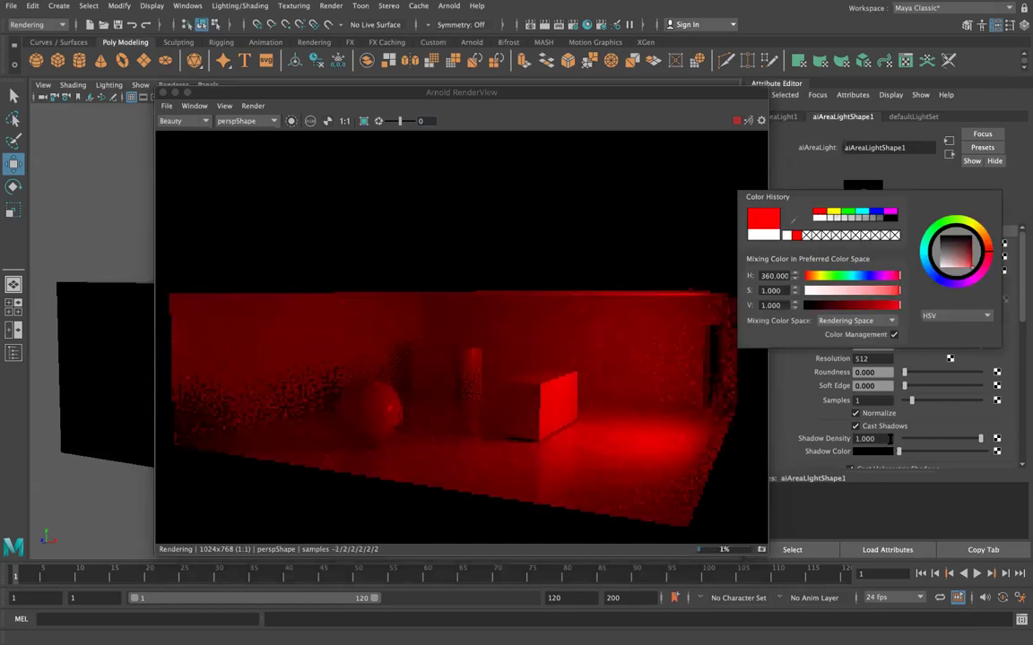
{"action": "left_click", "coordinate": [310, 121]}
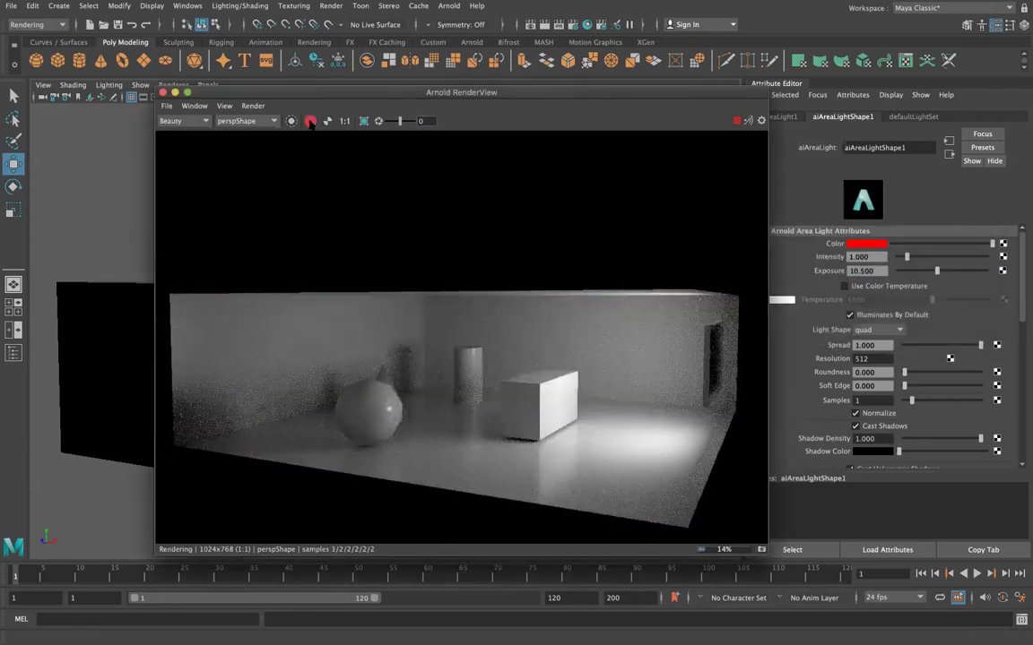
{"action": "left_click", "coordinate": [310, 121]}
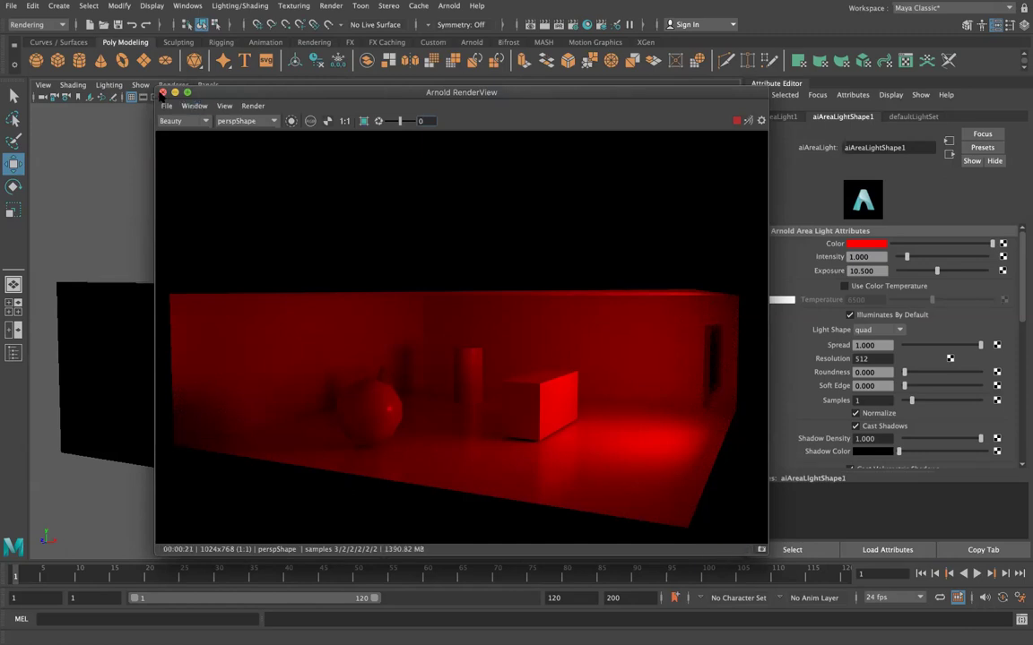
Close the render view, duplicate the red area light on the TV, and set the copy's color to green.
{"action": "left_click", "coordinate": [162, 93]}
{"action": "left_click_drag", "start_coordinate": [549, 336], "coordinate": [604, 345], "text": "alt"}
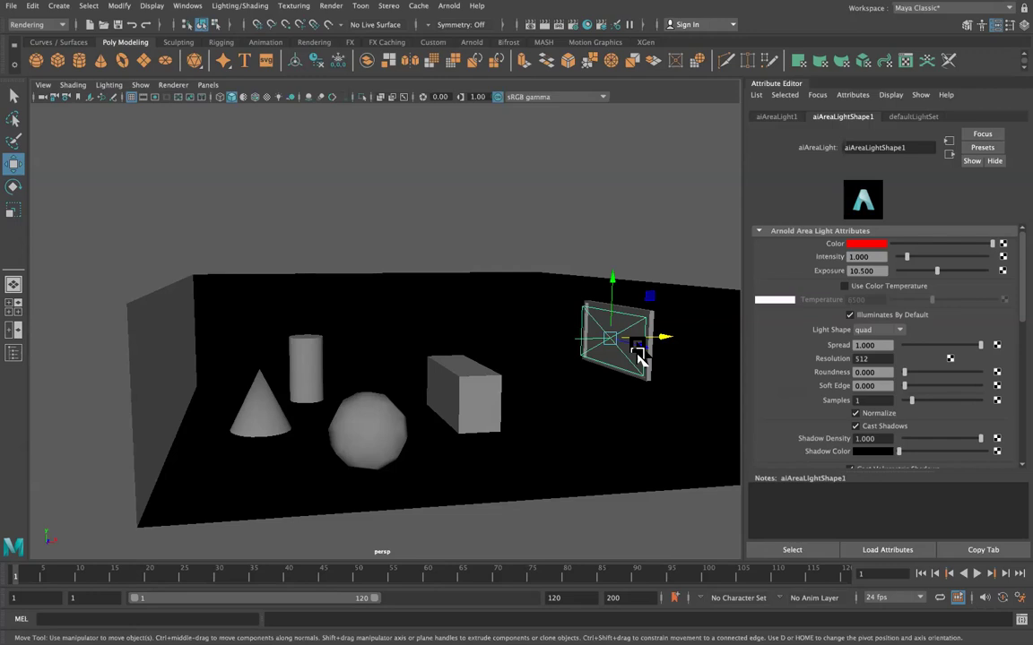
{"action": "key", "text": "ctrl+d"}
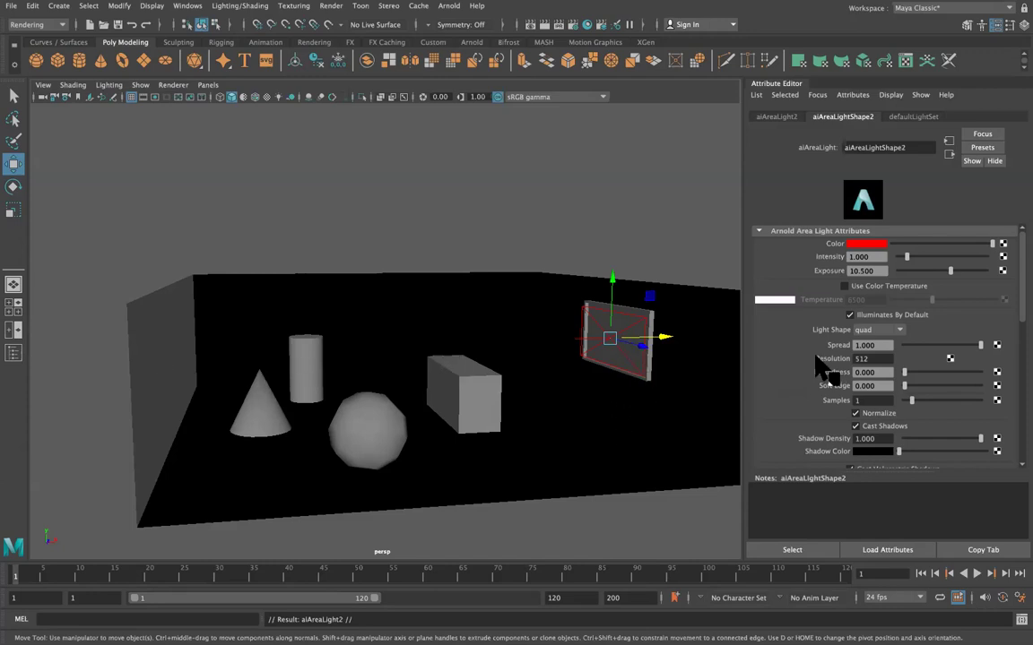
{"action": "left_click", "coordinate": [865, 244]}
{"action": "left_click", "coordinate": [792, 216]}
{"action": "left_click", "coordinate": [612, 286]}
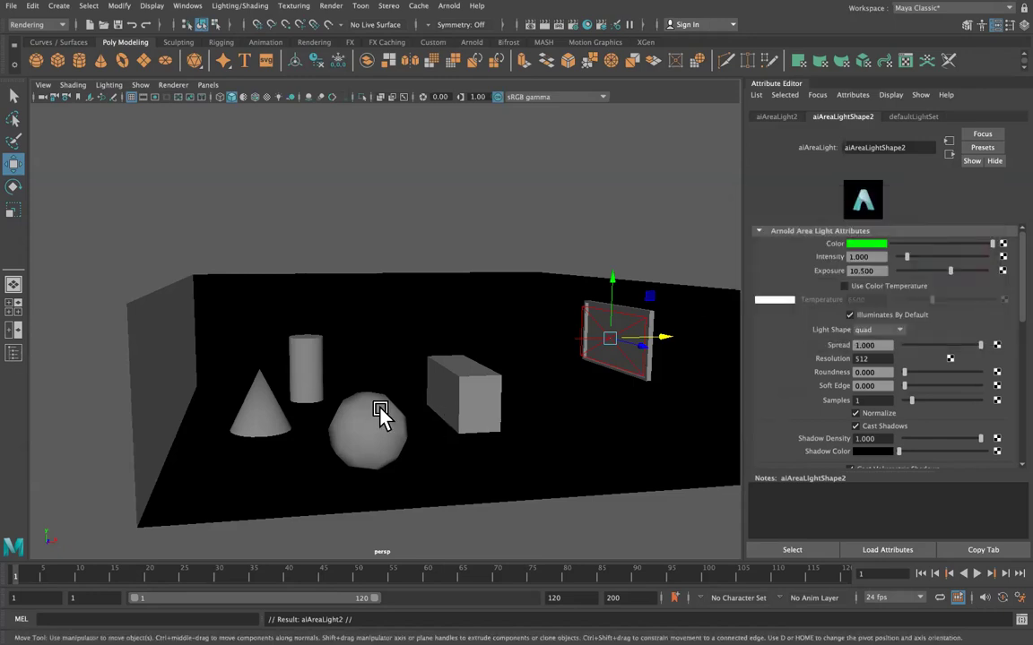
Show the Outliner beside the viewport and scale the green area light on the TV.
{"action": "left_click", "coordinate": [13, 352]}
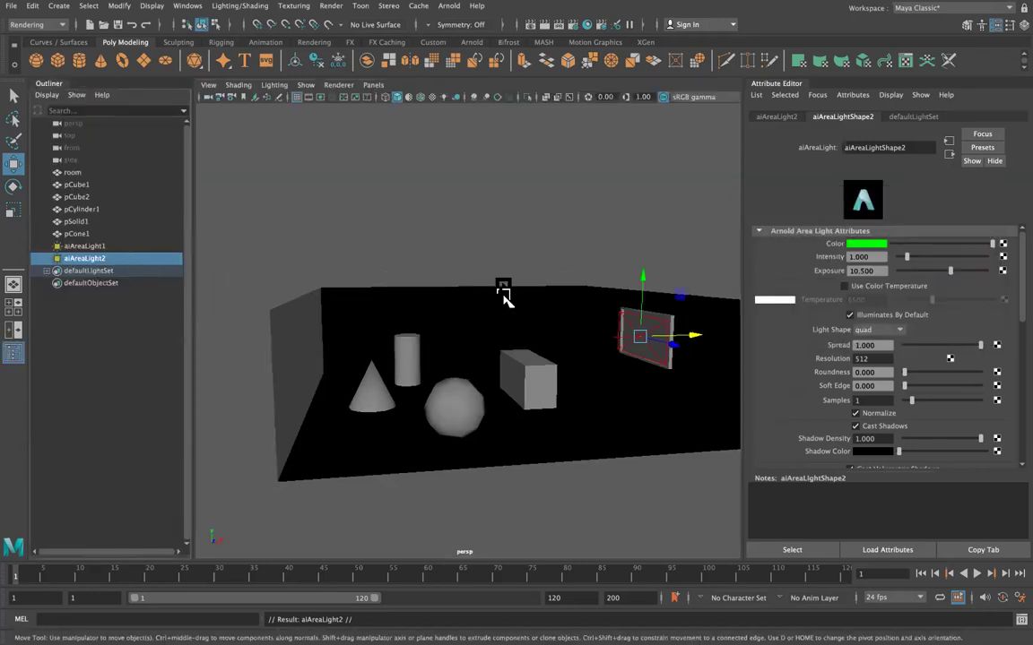
{"action": "key", "text": "r"}
{"action": "left_click_drag", "start_coordinate": [645, 346], "coordinate": [587, 351]}
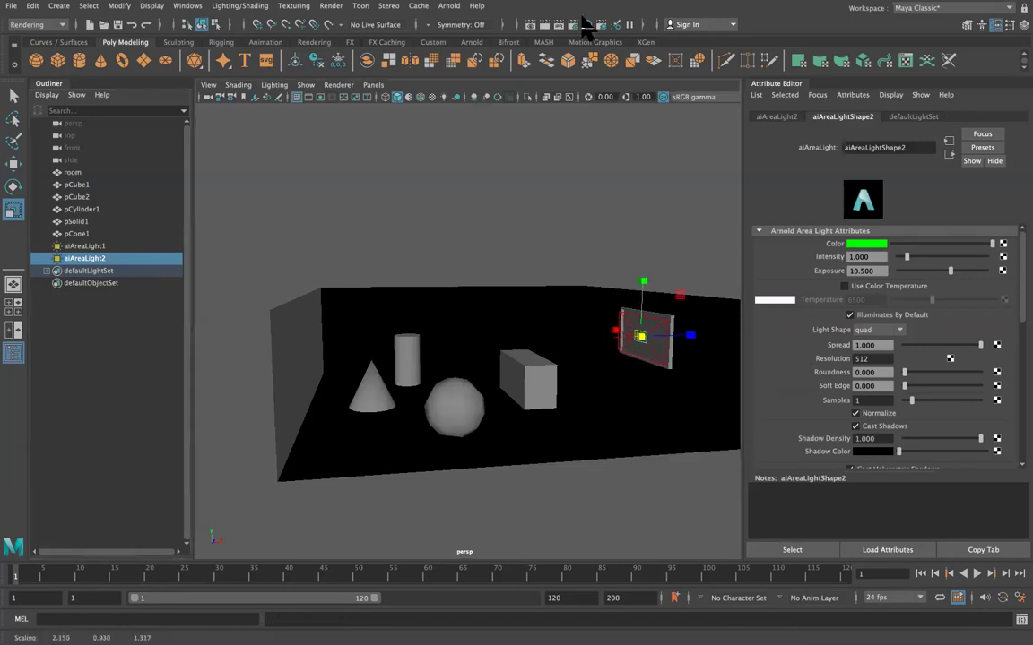
Render the room in Arnold from a side angle and raise the green area light's exposure to 12.086.
{"action": "left_click", "coordinate": [375, 85]}
{"action": "mouse_move", "coordinate": [389, 99]}
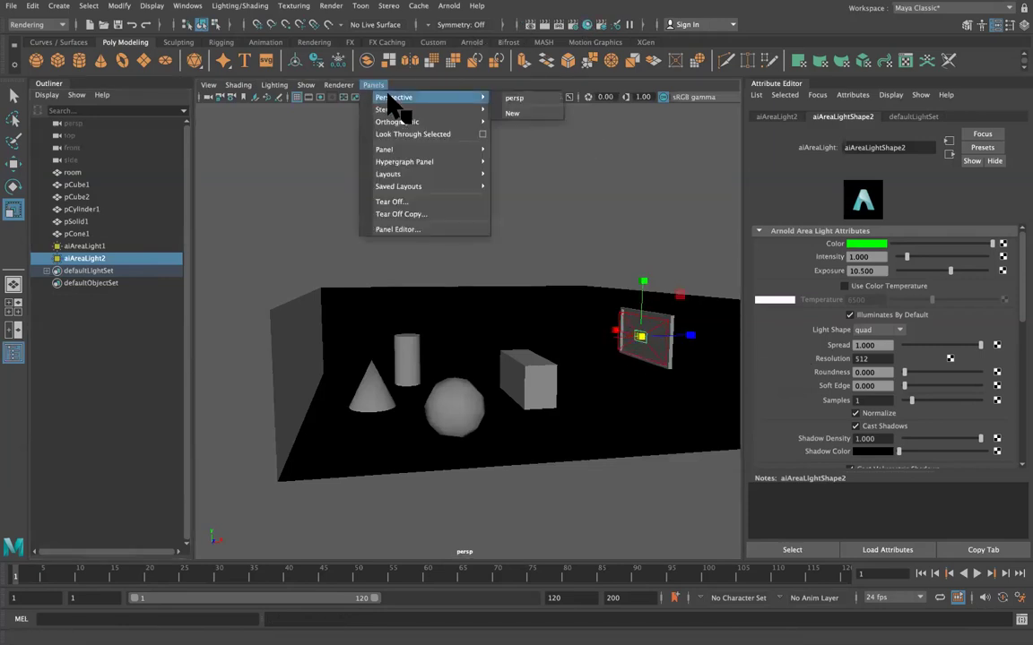
{"action": "left_click", "coordinate": [449, 6]}
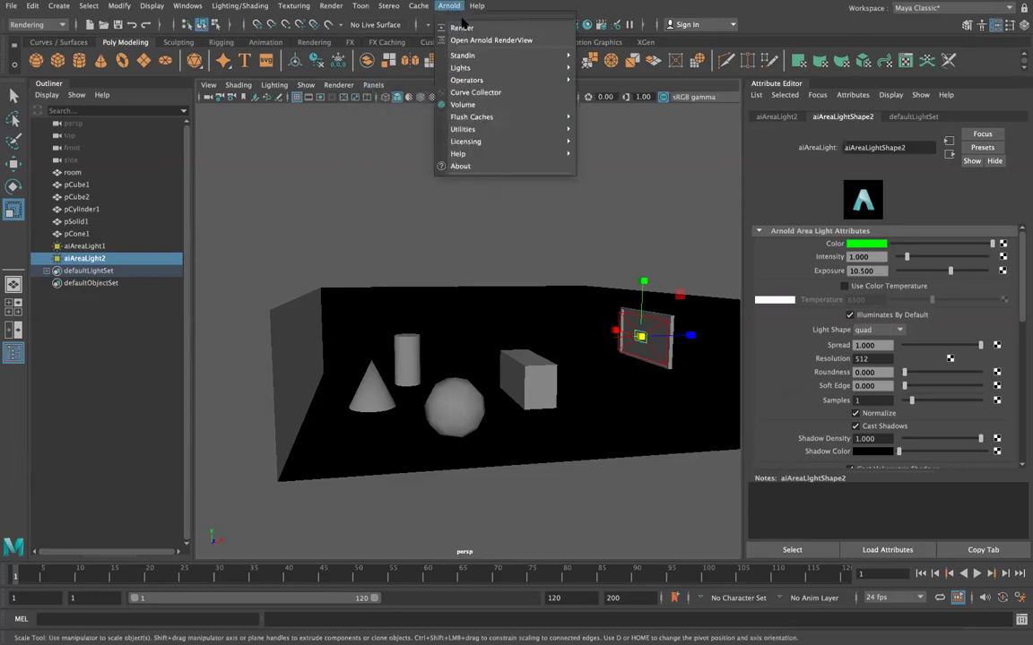
{"action": "left_click", "coordinate": [461, 28]}
{"action": "left_click_drag", "start_coordinate": [611, 93], "coordinate": [232, 227]}
{"action": "left_click_drag", "start_coordinate": [609, 376], "coordinate": [533, 377], "text": "alt"}
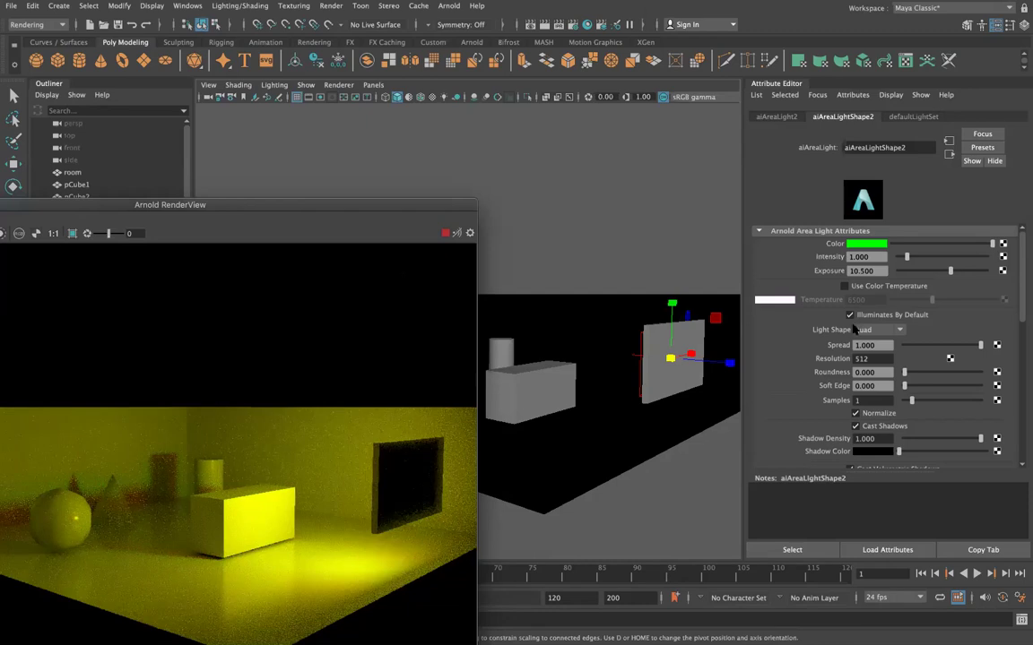
{"action": "left_click_drag", "start_coordinate": [951, 271], "coordinate": [955, 277]}
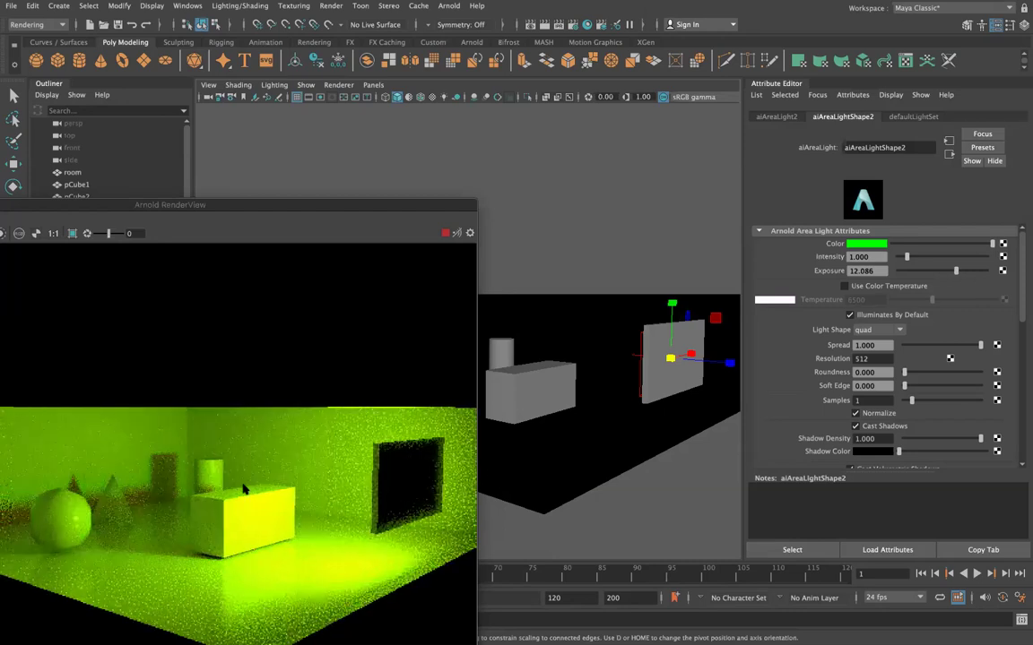
Compare the render's individual red and green channels with the full-color image, and close the render view.
{"action": "double_click", "coordinate": [296, 204]}
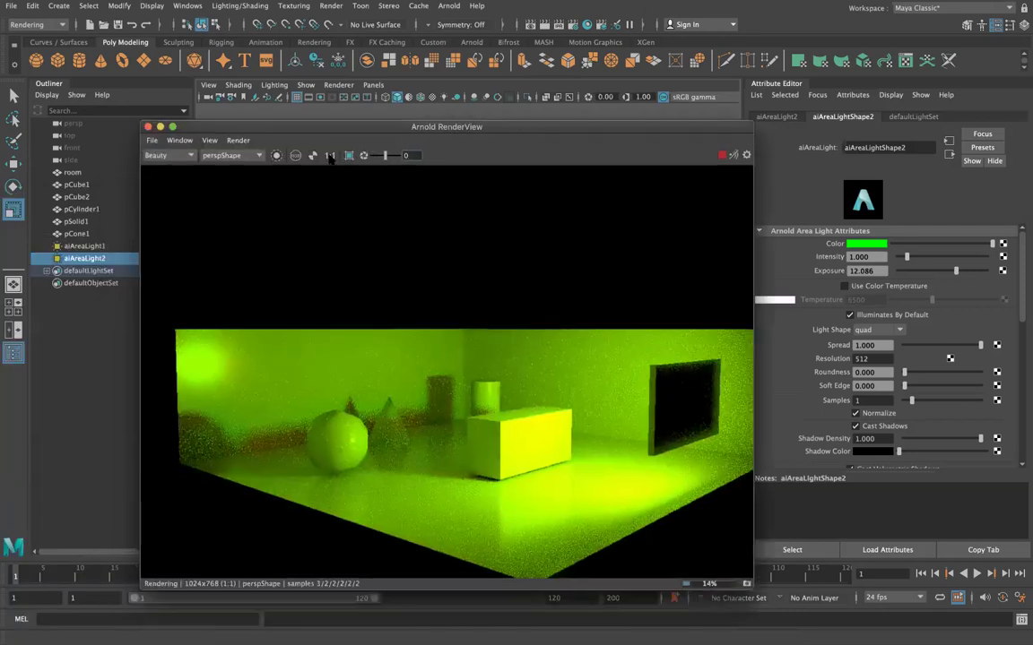
{"action": "left_click", "coordinate": [296, 155]}
{"action": "left_click", "coordinate": [296, 155]}
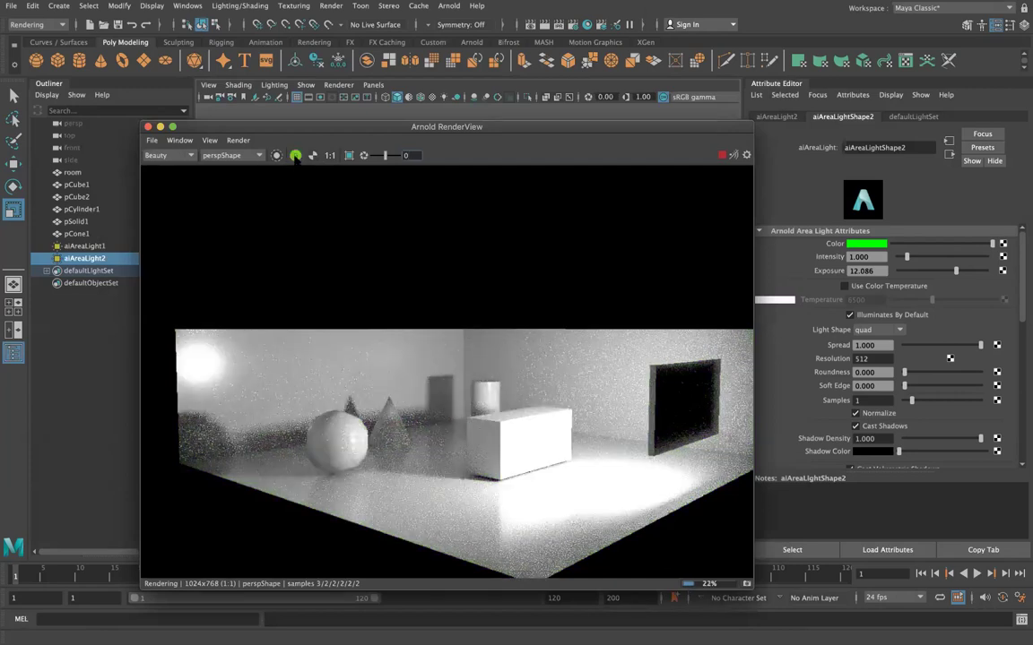
{"action": "left_click", "coordinate": [296, 155]}
{"action": "left_click", "coordinate": [296, 155]}
{"action": "left_click", "coordinate": [296, 156]}
{"action": "left_click", "coordinate": [295, 155]}
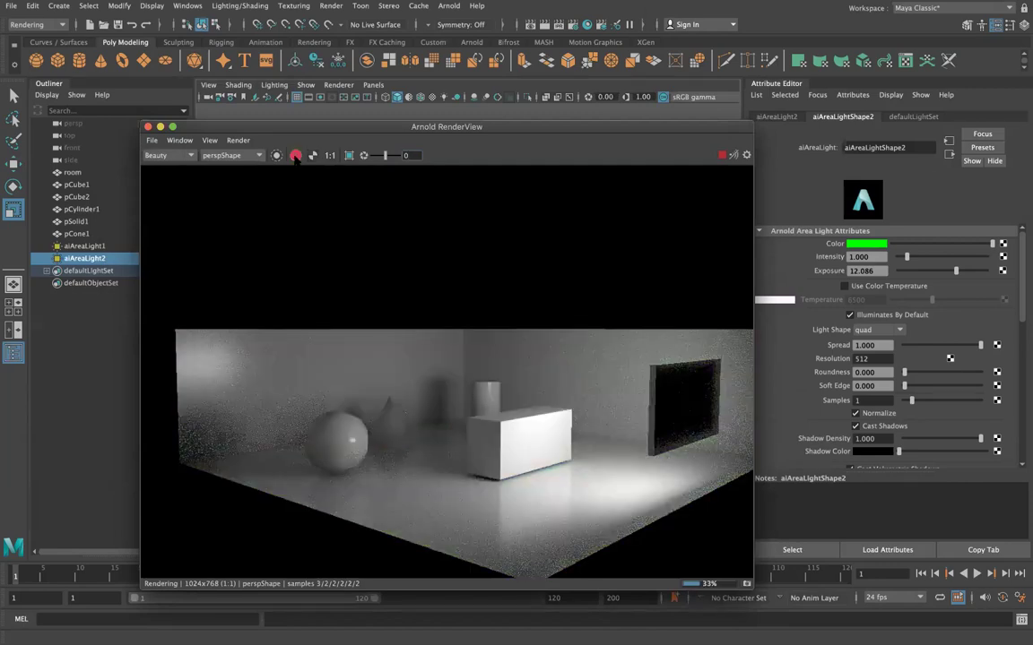
{"action": "left_click", "coordinate": [296, 155]}
{"action": "left_click", "coordinate": [296, 156]}
{"action": "left_click", "coordinate": [295, 155]}
{"action": "left_click", "coordinate": [296, 155]}
{"action": "left_click", "coordinate": [296, 156]}
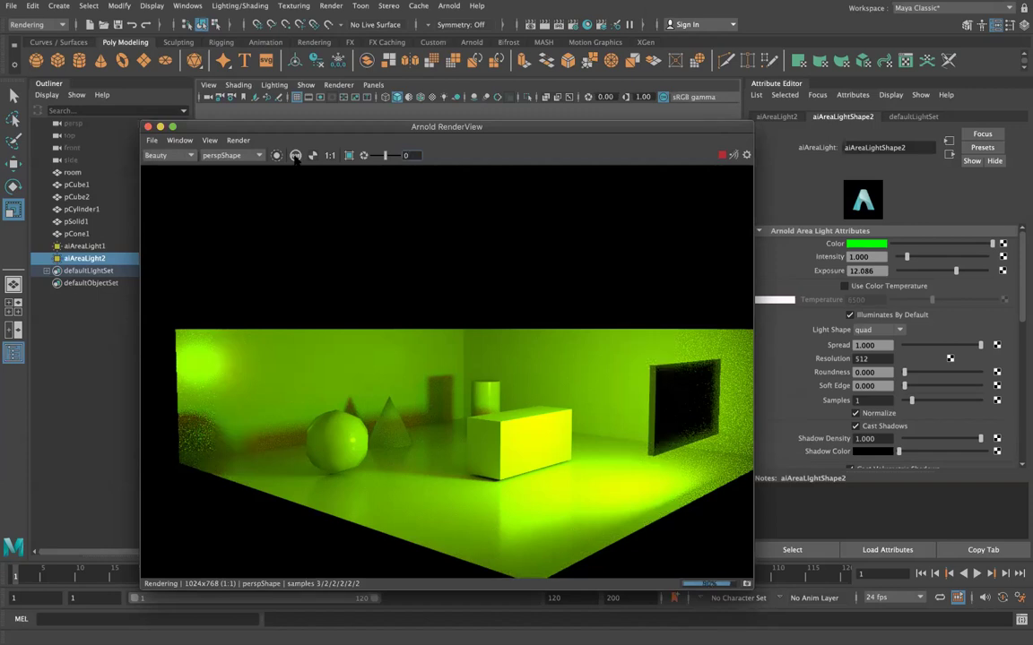
{"action": "left_click", "coordinate": [148, 127]}
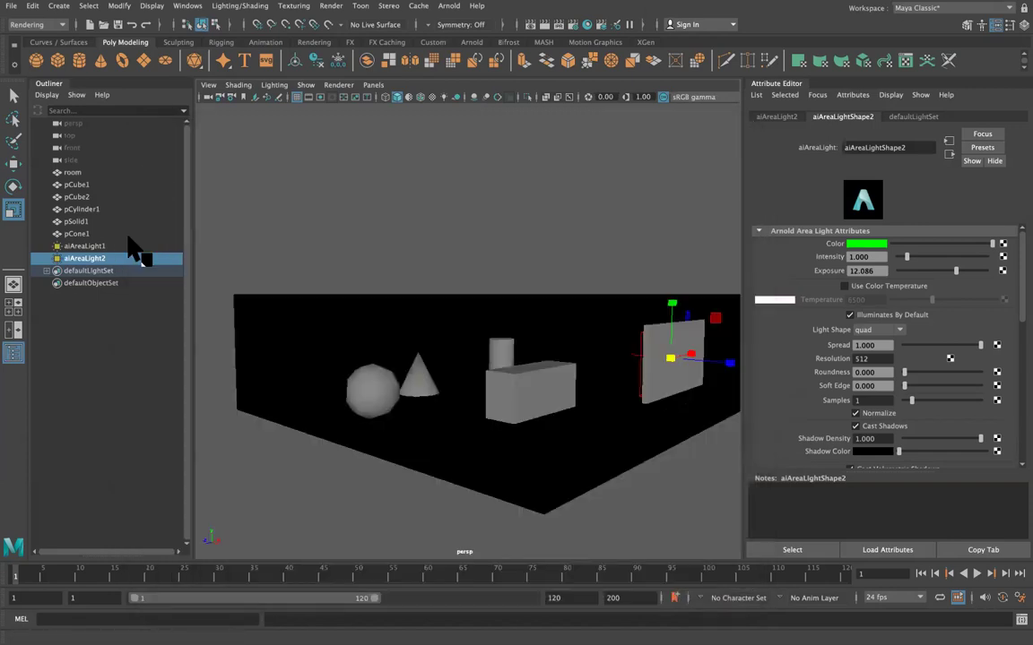
Duplicate the red area light on the TV and move the copy slightly along X to about 28.76.
{"action": "left_click", "coordinate": [130, 235]}
{"action": "left_click", "coordinate": [132, 246]}
{"action": "key", "text": "ctrl+d"}
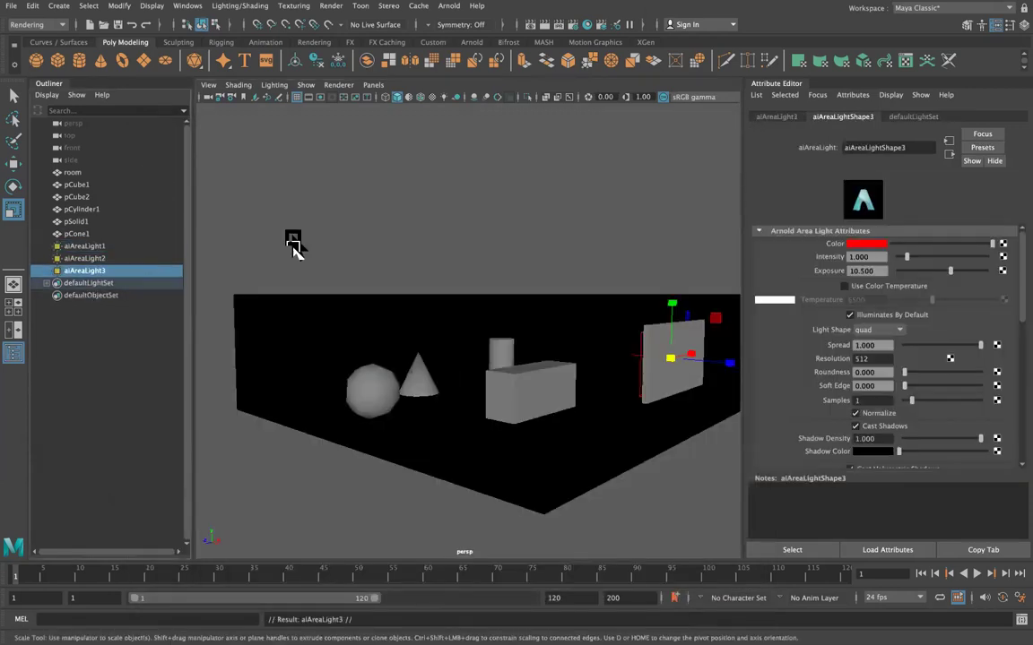
{"action": "left_click_drag", "start_coordinate": [588, 295], "coordinate": [673, 315], "text": "alt"}
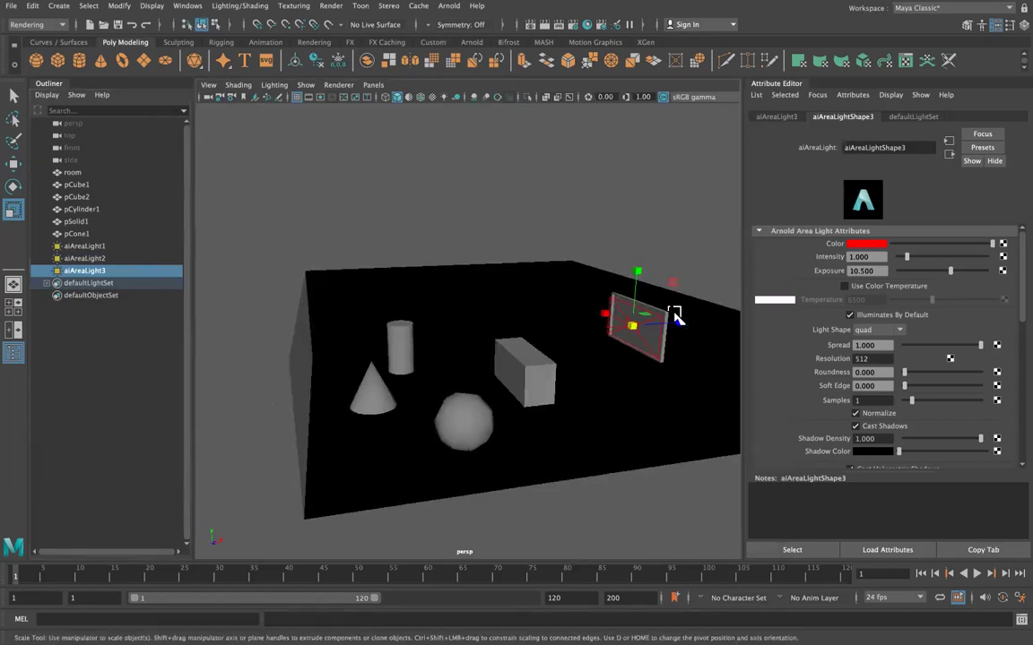
{"action": "key", "text": "w"}
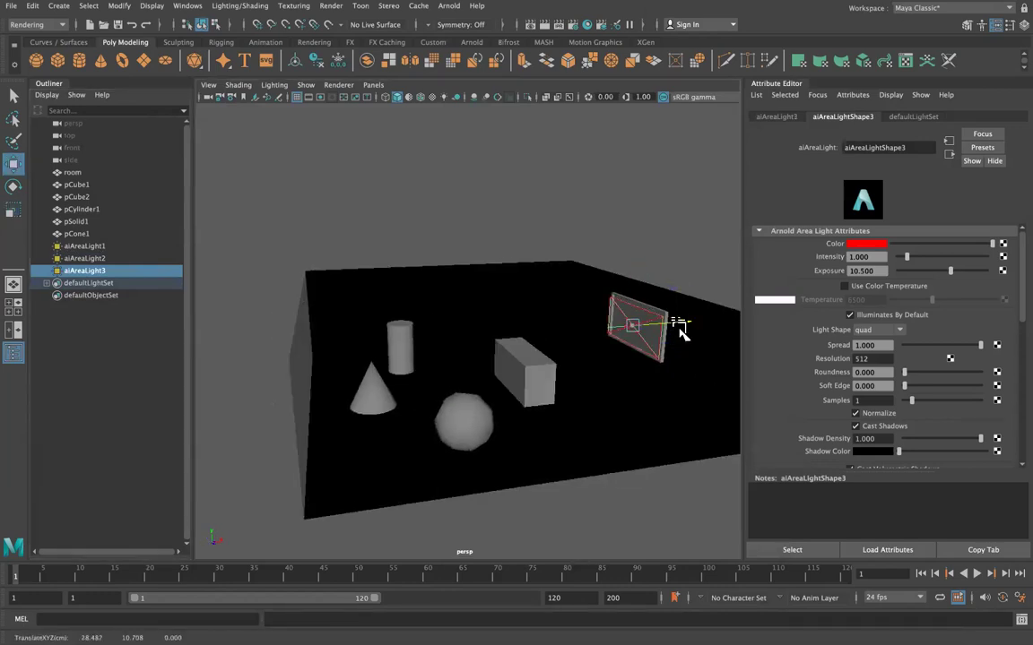
{"action": "left_click_drag", "start_coordinate": [682, 331], "coordinate": [679, 334]}
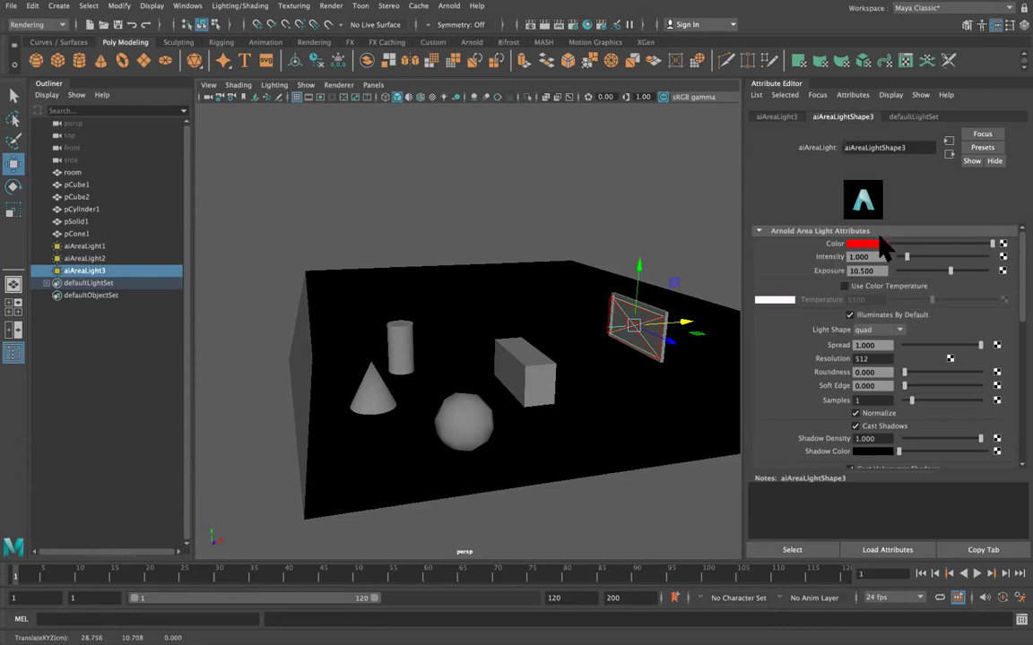
Set the duplicated area light's color to pure blue.
{"action": "left_click", "coordinate": [872, 244]}
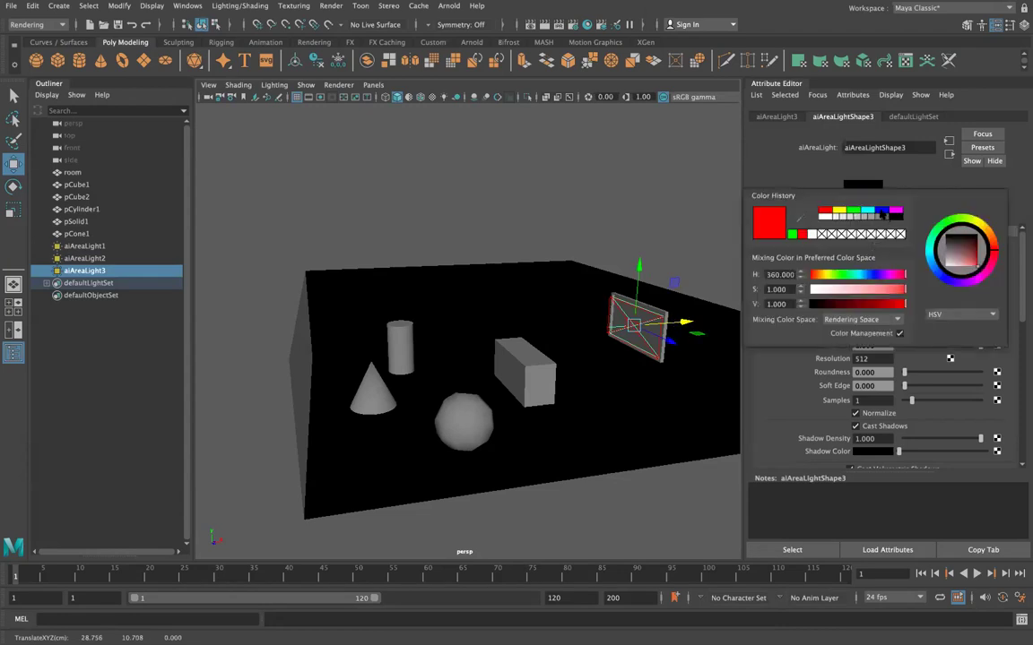
{"action": "left_click", "coordinate": [883, 211]}
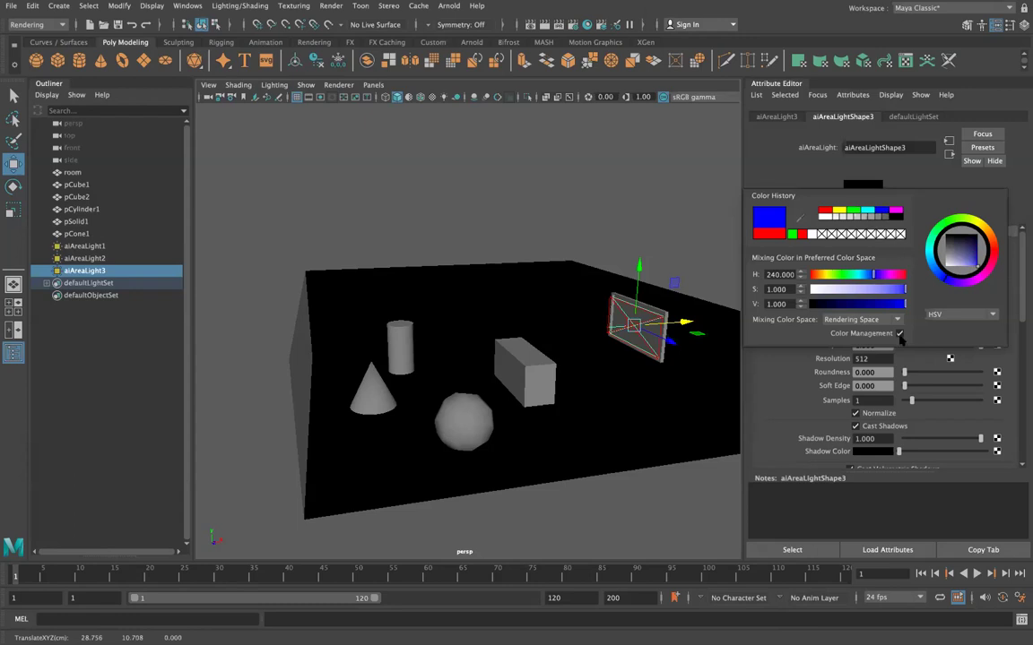
{"action": "left_click", "coordinate": [780, 400]}
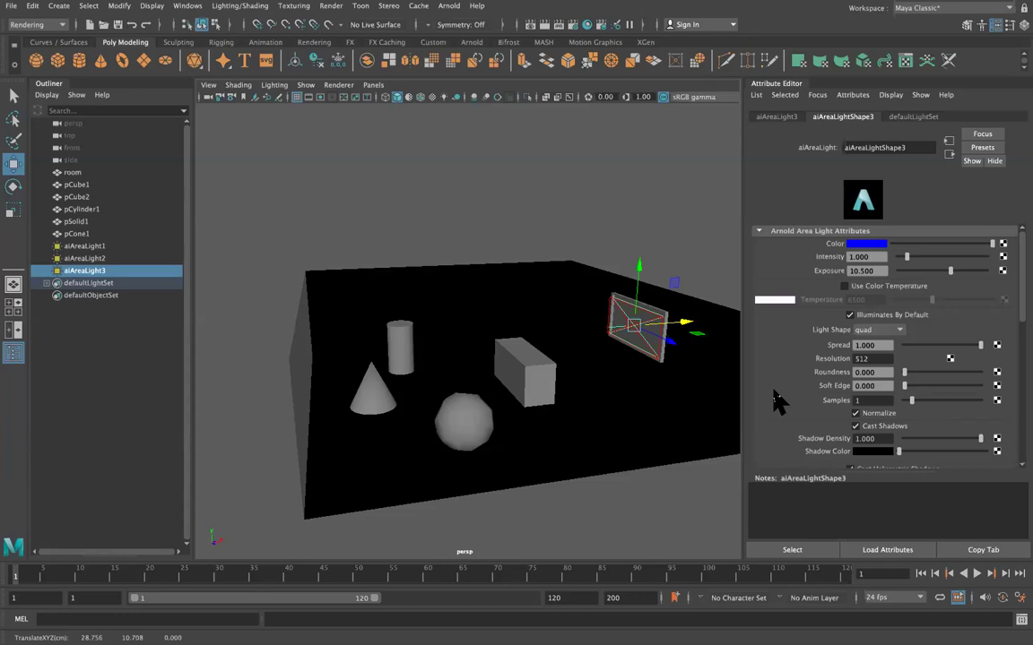
Render the room in Arnold with all three TV lights and display only the blue channel.
{"action": "scroll", "coordinate": [876, 422], "scroll_direction": "down", "scroll_amount": 3}
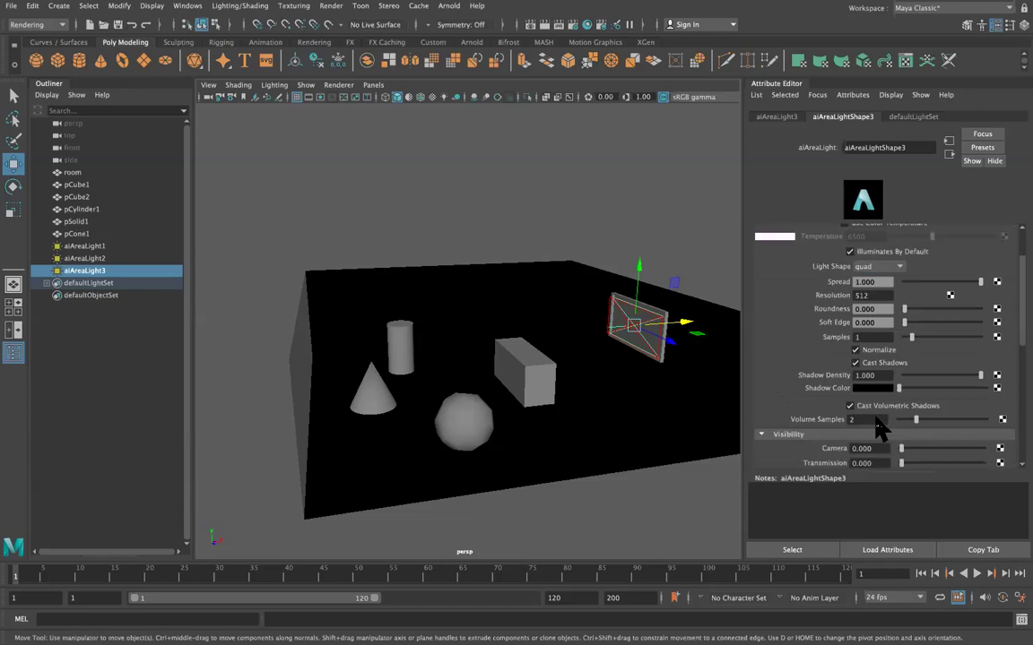
{"action": "scroll", "coordinate": [530, 352], "scroll_direction": "down", "scroll_amount": 2}
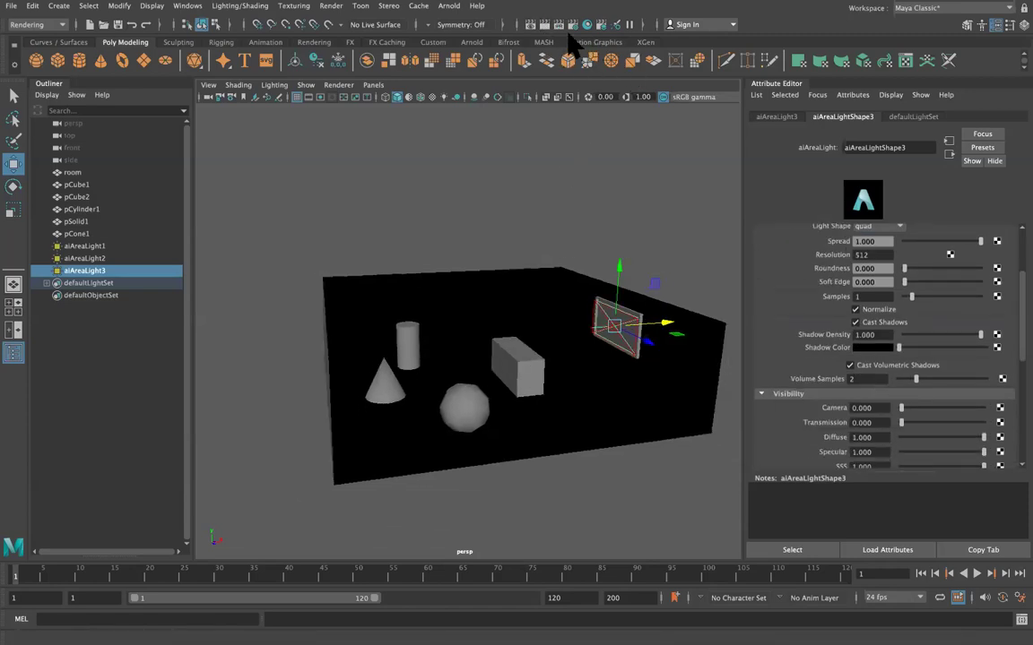
{"action": "left_click", "coordinate": [450, 7]}
{"action": "left_click", "coordinate": [462, 29]}
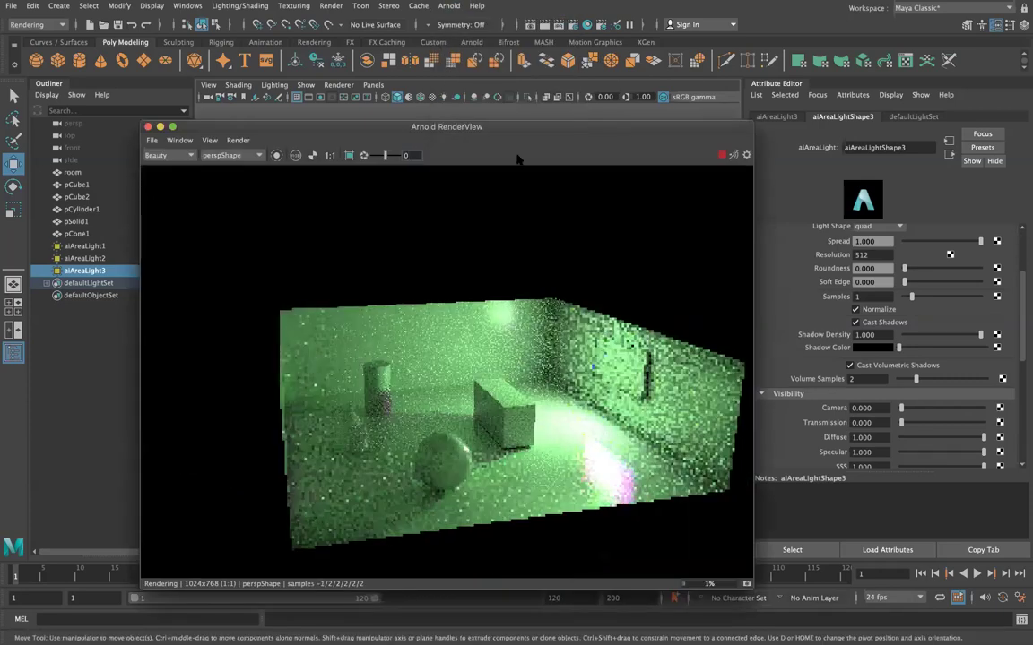
{"action": "left_click", "coordinate": [295, 156]}
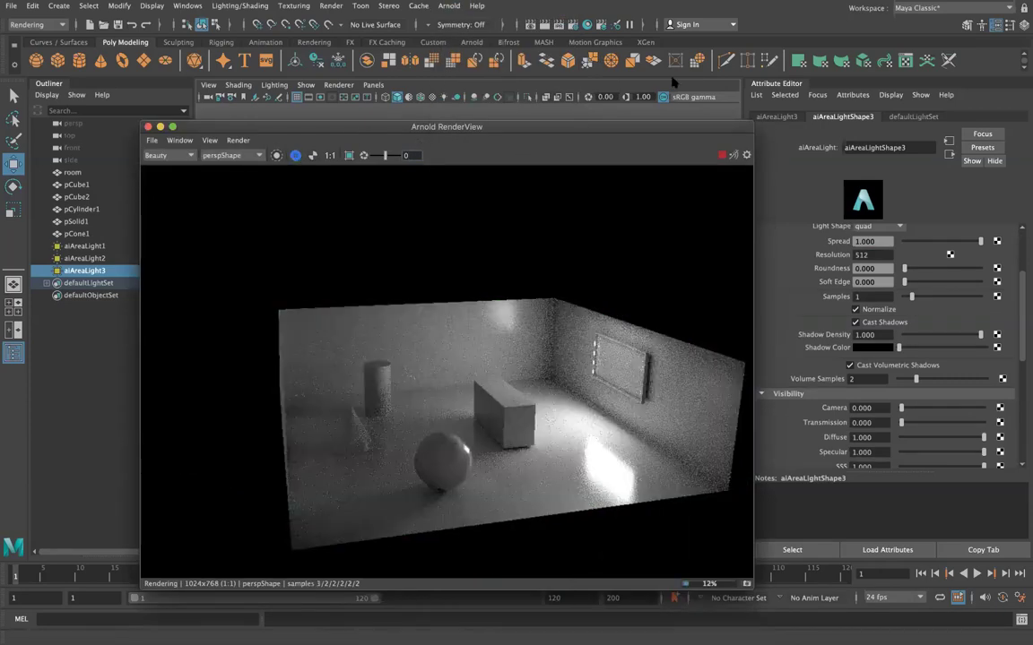
{"action": "left_click_drag", "start_coordinate": [627, 131], "coordinate": [522, 118]}
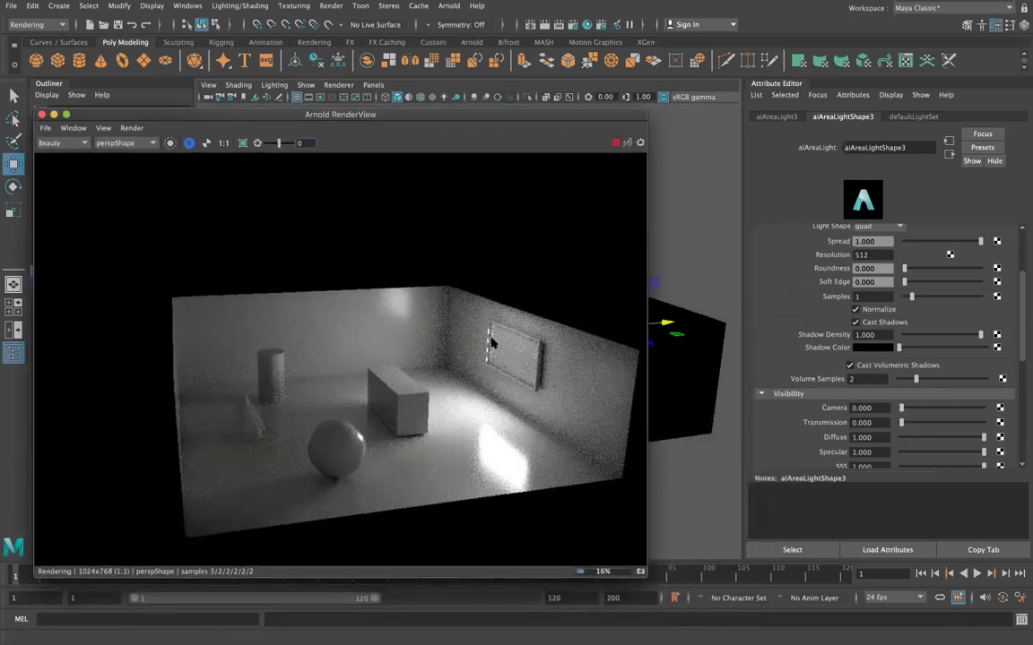
{"action": "scroll", "coordinate": [927, 334], "scroll_direction": "down", "scroll_amount": 8}
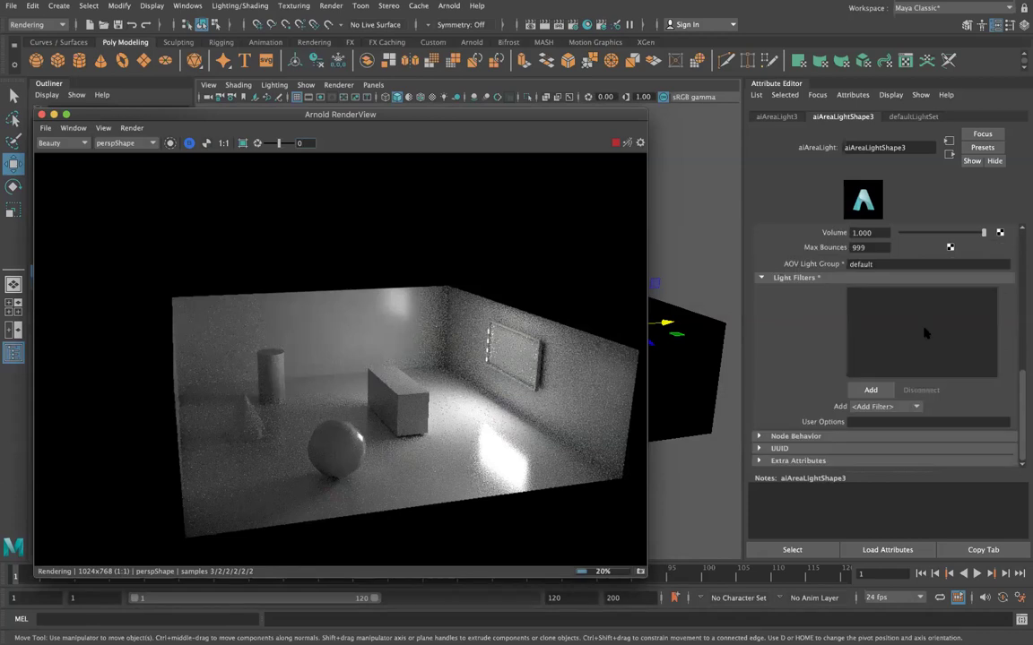
{"action": "left_click", "coordinate": [869, 390]}
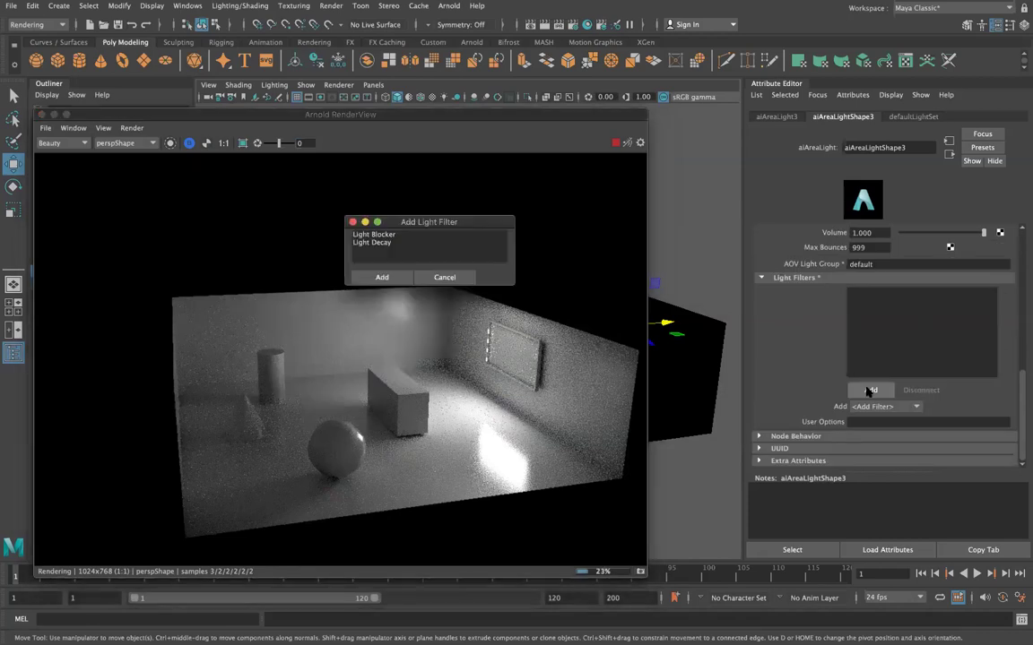
{"action": "left_click", "coordinate": [390, 242]}
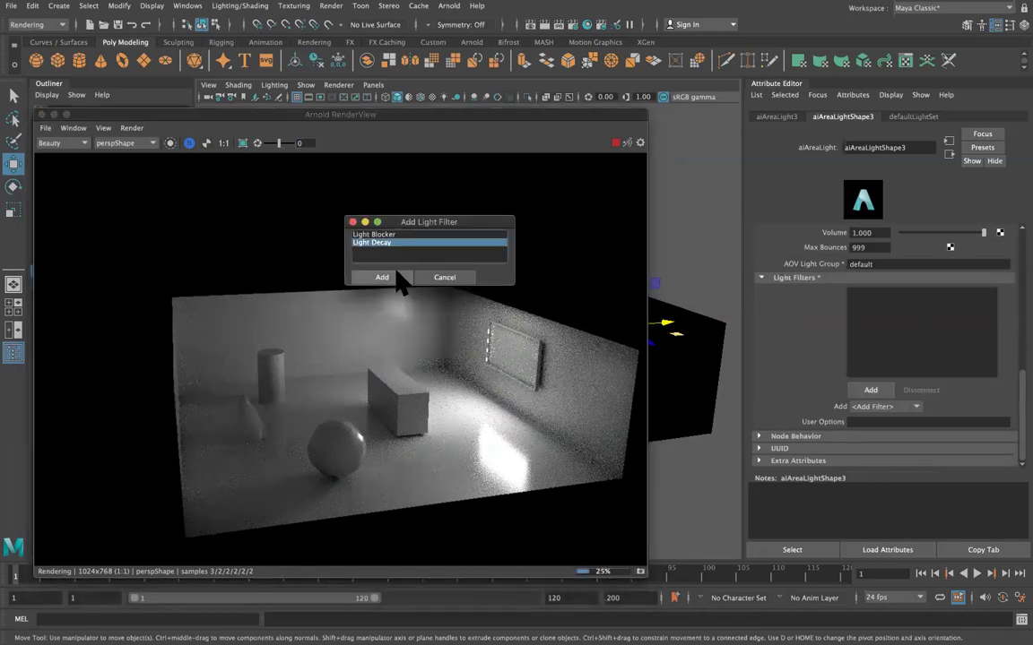
{"action": "left_click", "coordinate": [444, 278]}
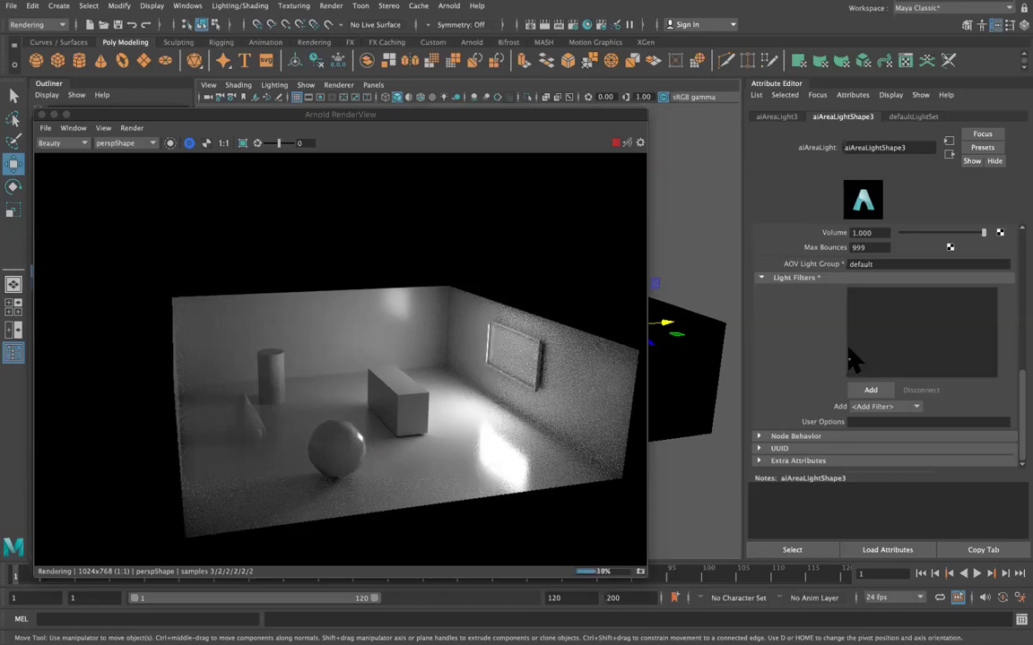
Add a Light Decay filter to the blue area light and open the filter's attributes.
{"action": "scroll", "coordinate": [861, 354], "scroll_direction": "up", "scroll_amount": 8}
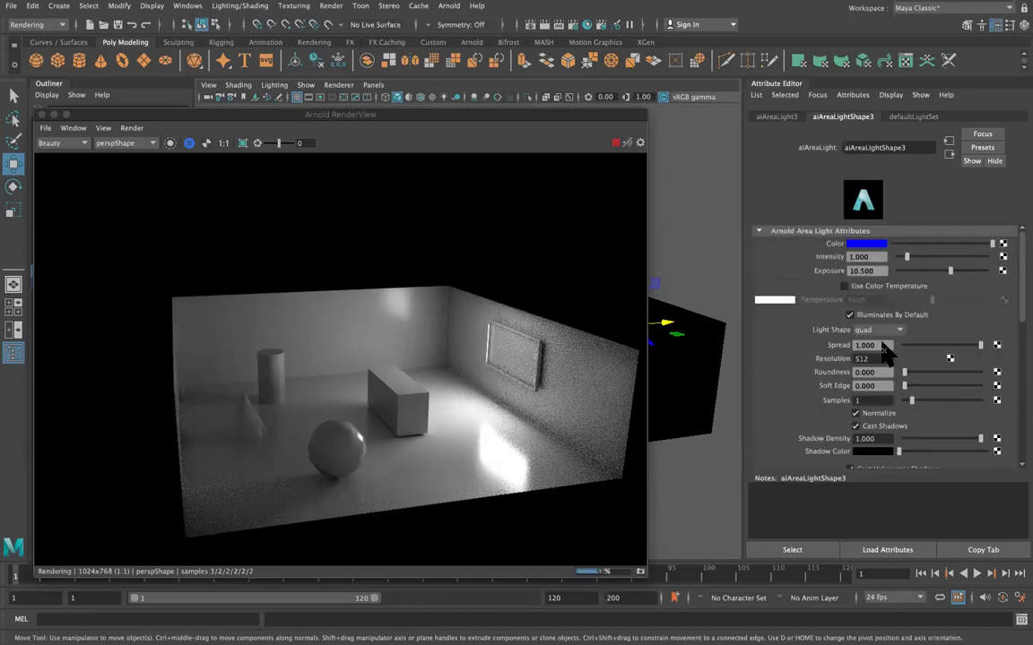
{"action": "scroll", "coordinate": [890, 345], "scroll_direction": "down", "scroll_amount": 3}
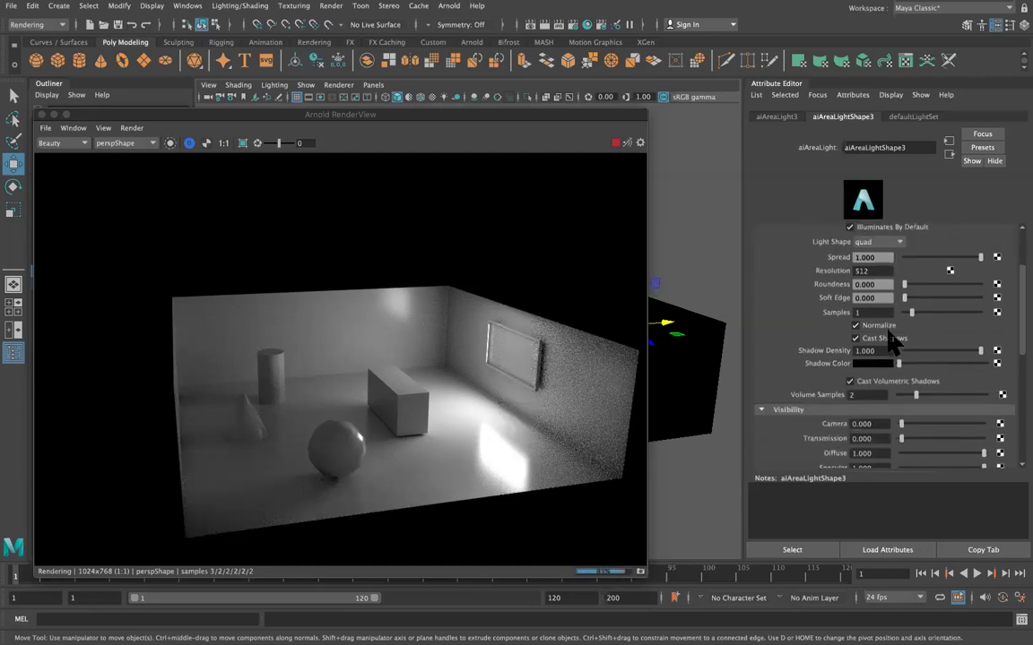
{"action": "scroll", "coordinate": [892, 343], "scroll_direction": "down", "scroll_amount": 2}
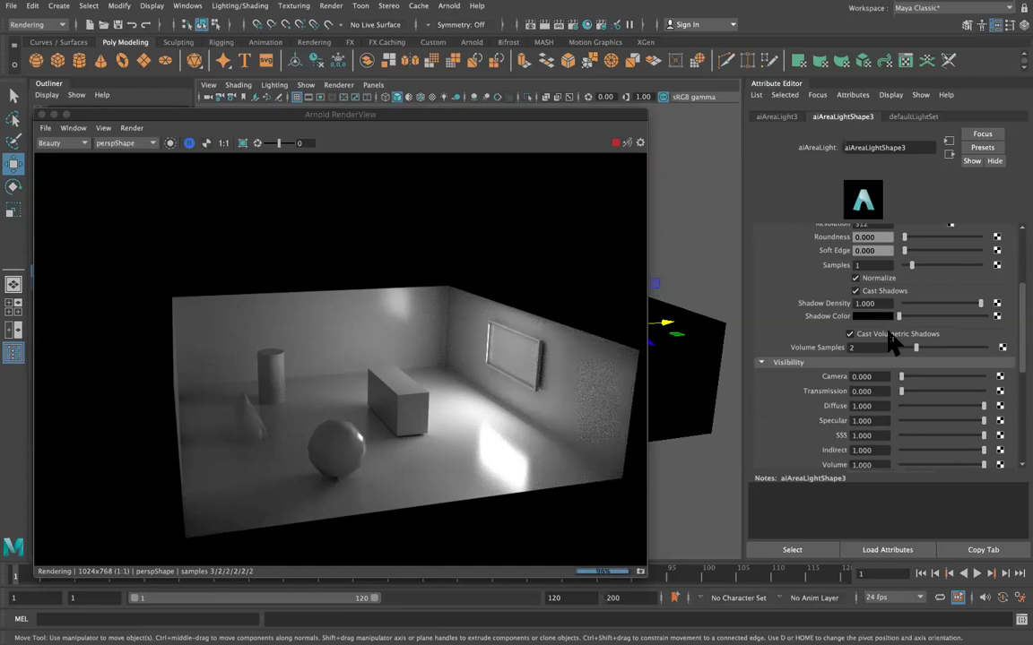
{"action": "scroll", "coordinate": [890, 343], "scroll_direction": "down", "scroll_amount": 8}
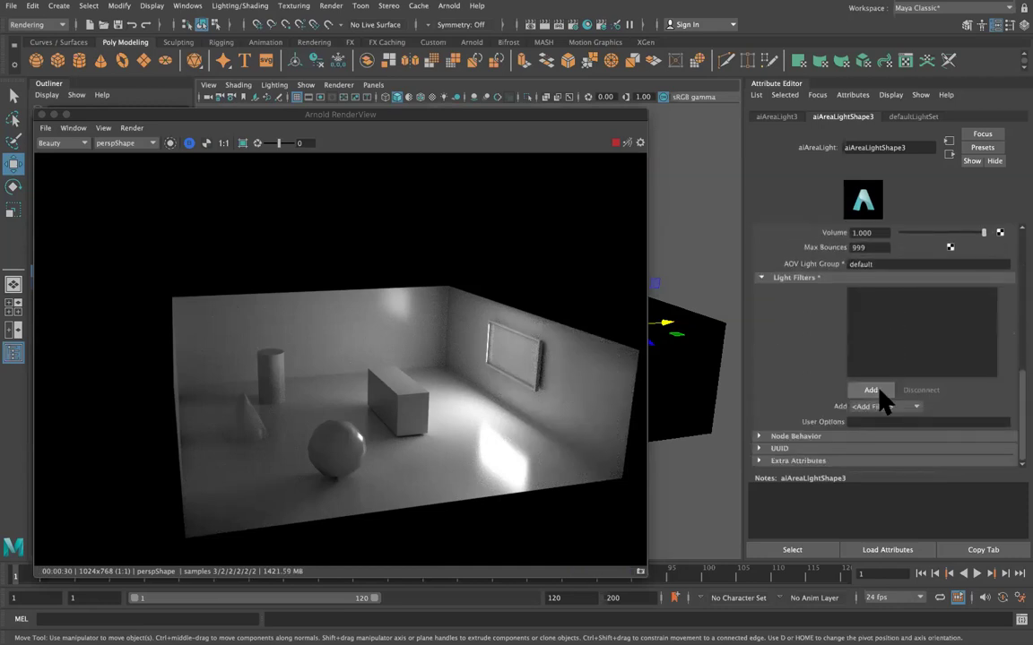
{"action": "left_click", "coordinate": [872, 391]}
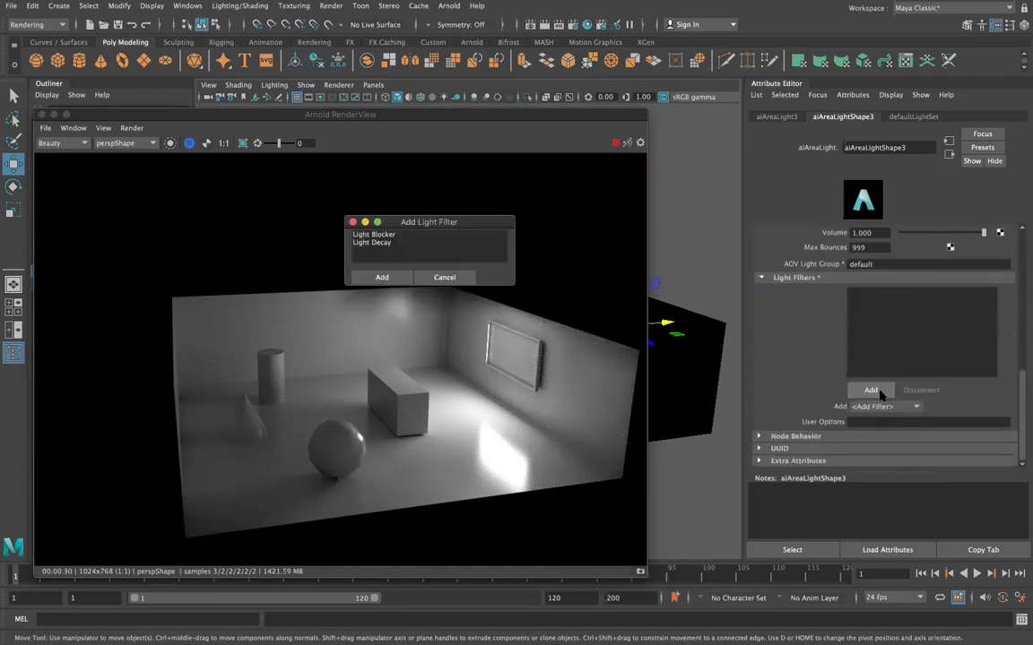
{"action": "double_click", "coordinate": [396, 244]}
{"action": "double_click", "coordinate": [894, 293]}
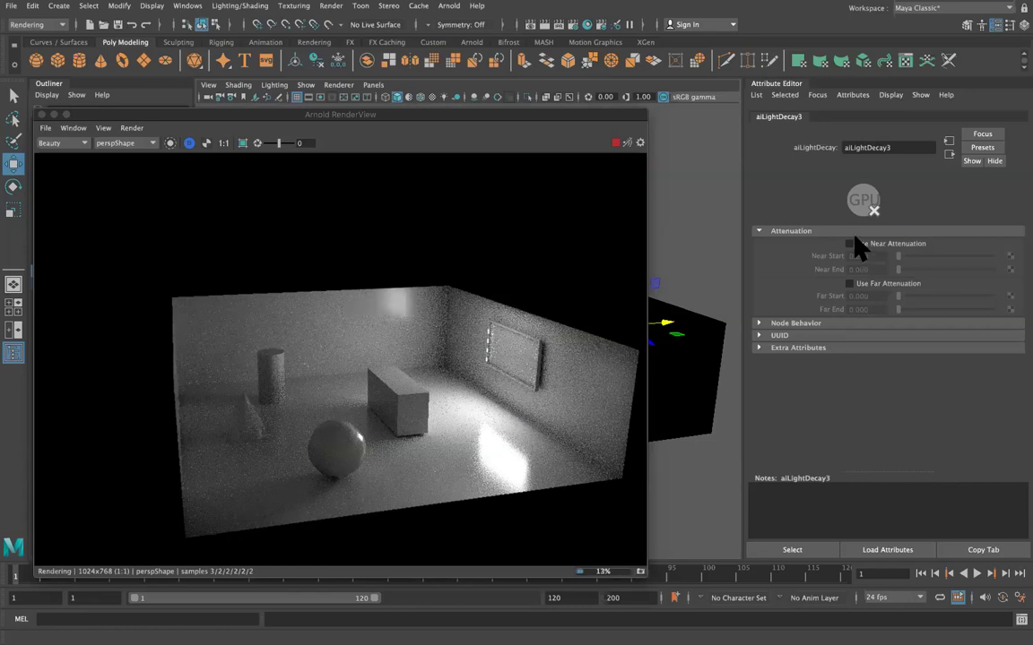
Enable near attenuation on the blue light's decay filter and set Near End to about 19.48, keeping Near Start at 0.
{"action": "left_click", "coordinate": [859, 243]}
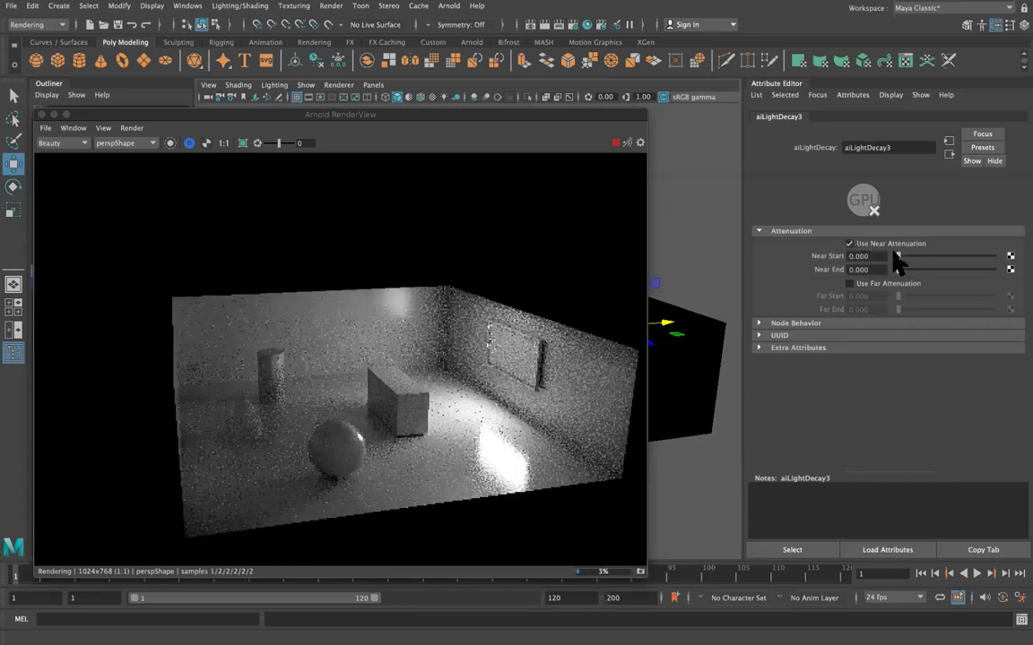
{"action": "mouse_move", "coordinate": [898, 257]}
{"action": "left_mouse_down"}
{"action": "mouse_move", "coordinate": [907, 260]}
{"action": "mouse_move", "coordinate": [888, 262]}
{"action": "left_mouse_up"}
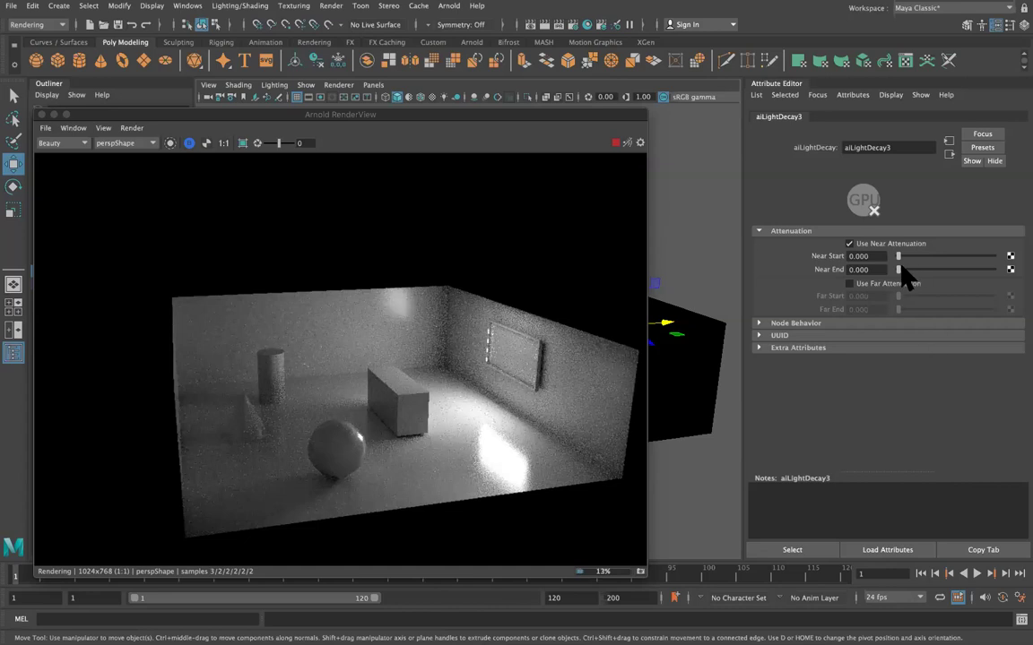
{"action": "left_click_drag", "start_coordinate": [909, 266], "coordinate": [887, 267]}
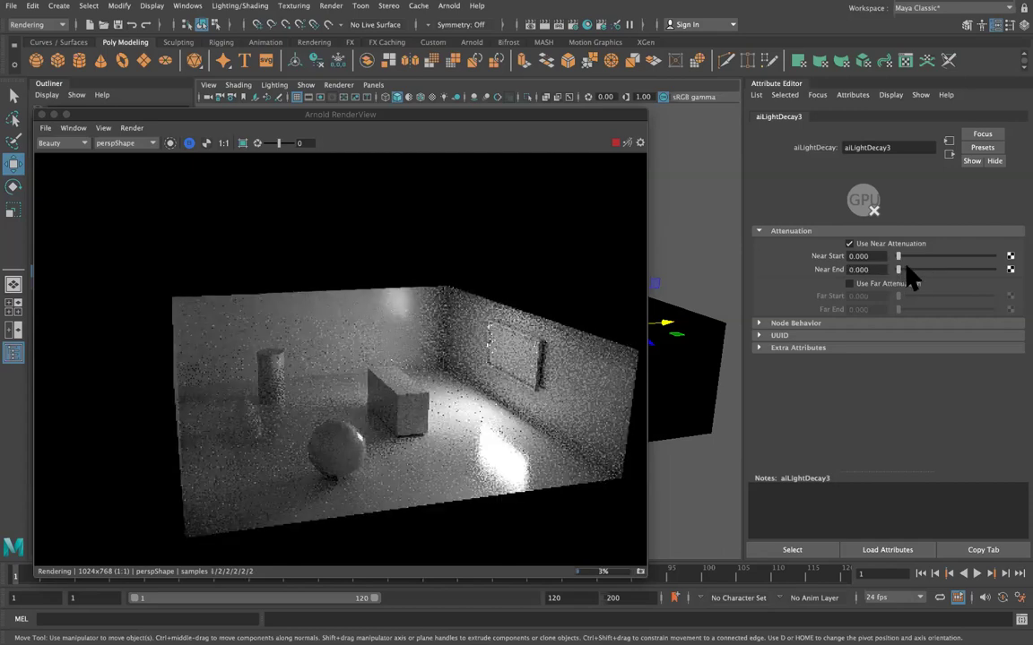
{"action": "left_click_drag", "start_coordinate": [907, 267], "coordinate": [905, 269]}
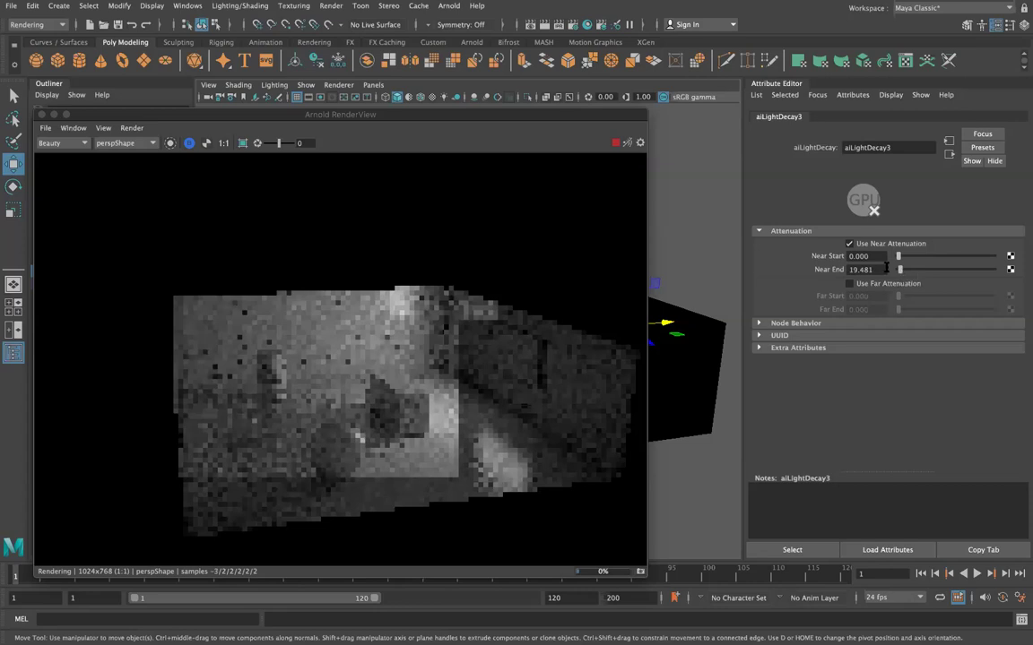
Reset the blue light decay filter's Near Start and Near End to 0, enable far attenuation and disable near attenuation.
{"action": "mouse_move", "coordinate": [911, 271]}
{"action": "left_mouse_down"}
{"action": "mouse_move", "coordinate": [933, 278]}
{"action": "mouse_move", "coordinate": [905, 264]}
{"action": "left_mouse_up"}
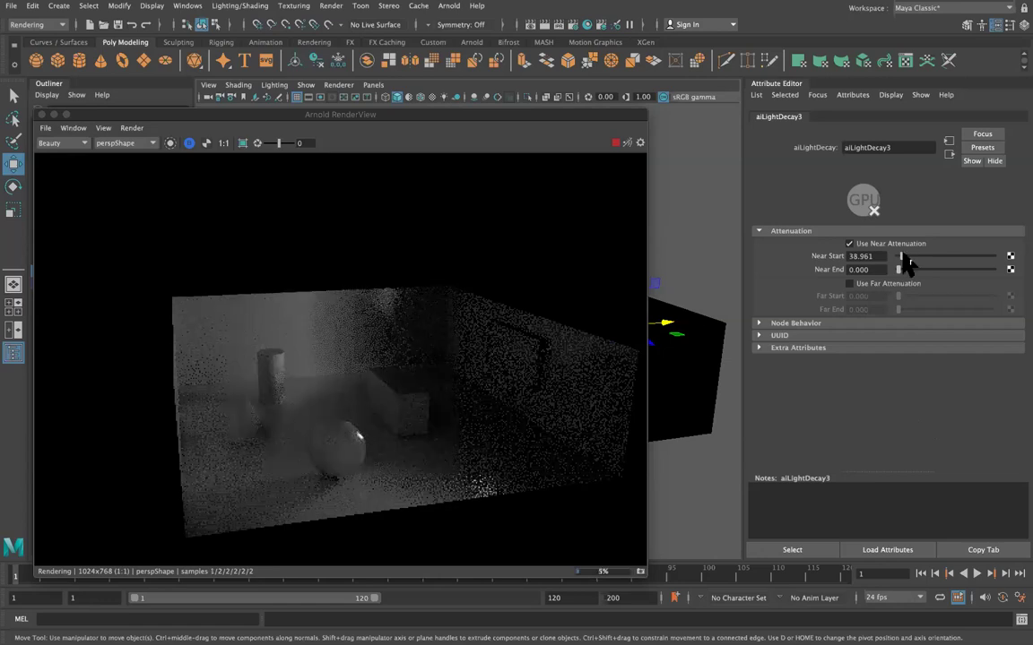
{"action": "left_click_drag", "start_coordinate": [901, 258], "coordinate": [869, 287]}
{"action": "left_click", "coordinate": [865, 285]}
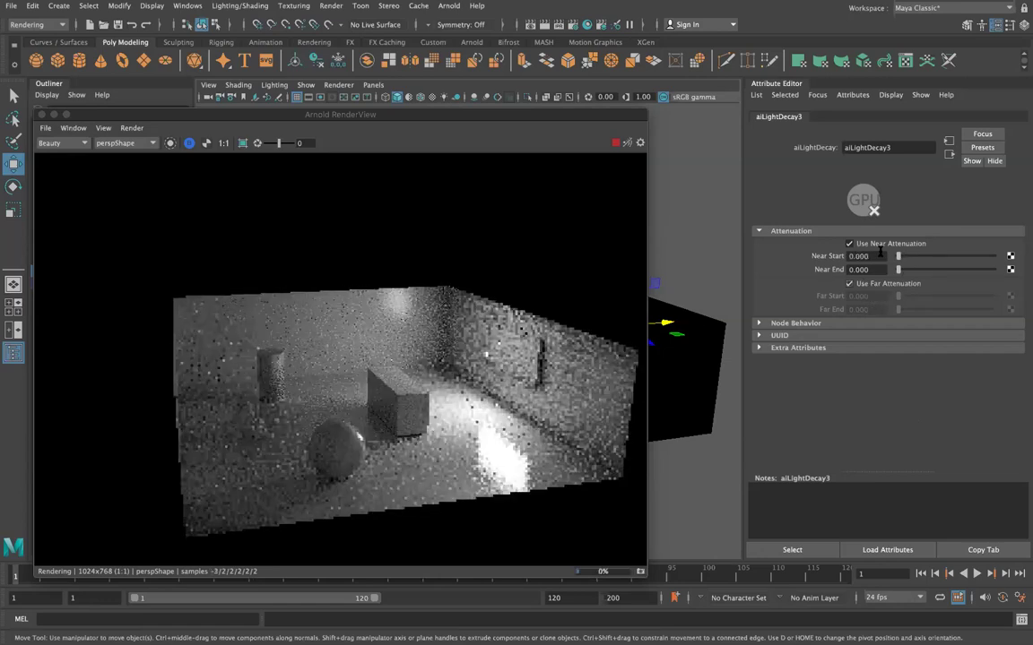
{"action": "left_click", "coordinate": [875, 243]}
Set Far End to about 25.97 and try several Far Start values on the decay filter, going back to about 12.99.
{"action": "mouse_move", "coordinate": [898, 297]}
{"action": "left_mouse_down"}
{"action": "mouse_move", "coordinate": [913, 310]}
{"action": "mouse_move", "coordinate": [892, 297]}
{"action": "mouse_move", "coordinate": [909, 310]}
{"action": "mouse_move", "coordinate": [899, 311]}
{"action": "mouse_move", "coordinate": [901, 297]}
{"action": "left_mouse_up"}
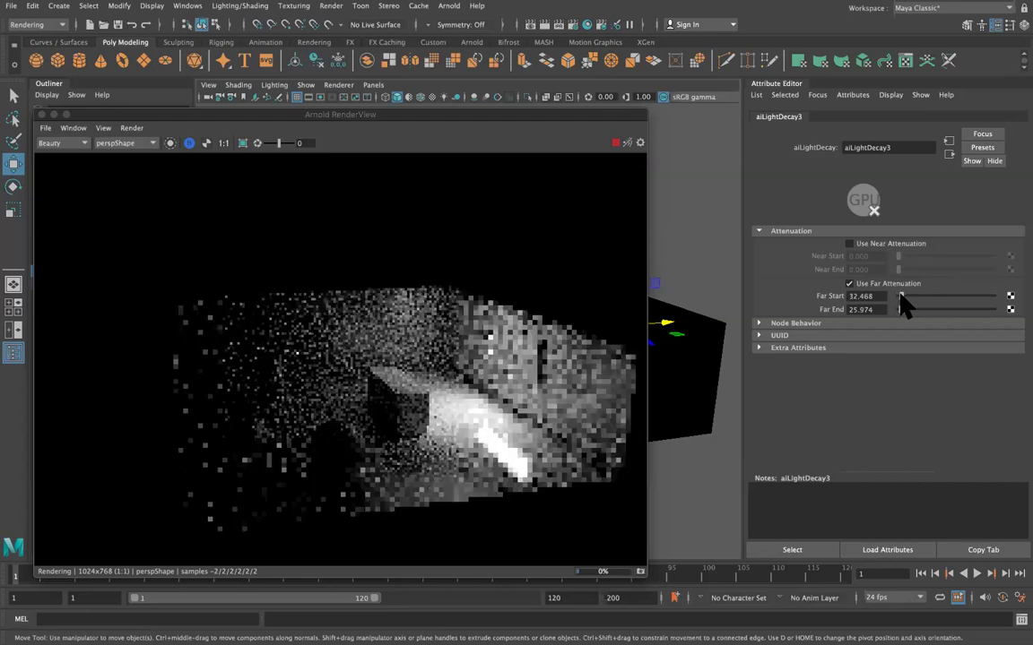
{"action": "left_click_drag", "start_coordinate": [903, 305], "coordinate": [905, 306]}
{"action": "key", "text": "ctrl+z"}
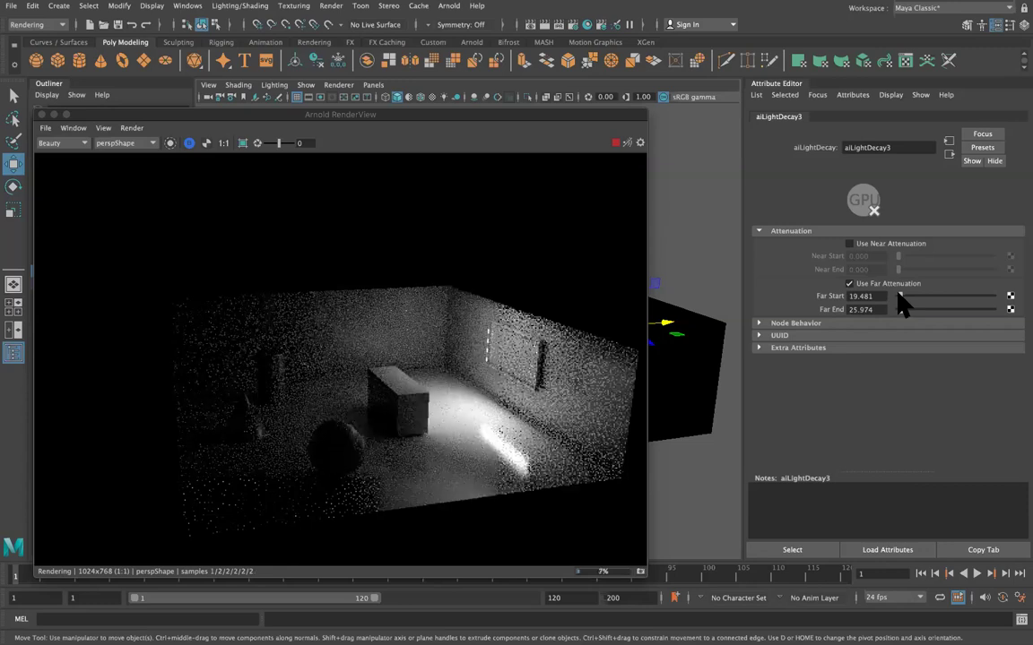
{"action": "left_click", "coordinate": [905, 300]}
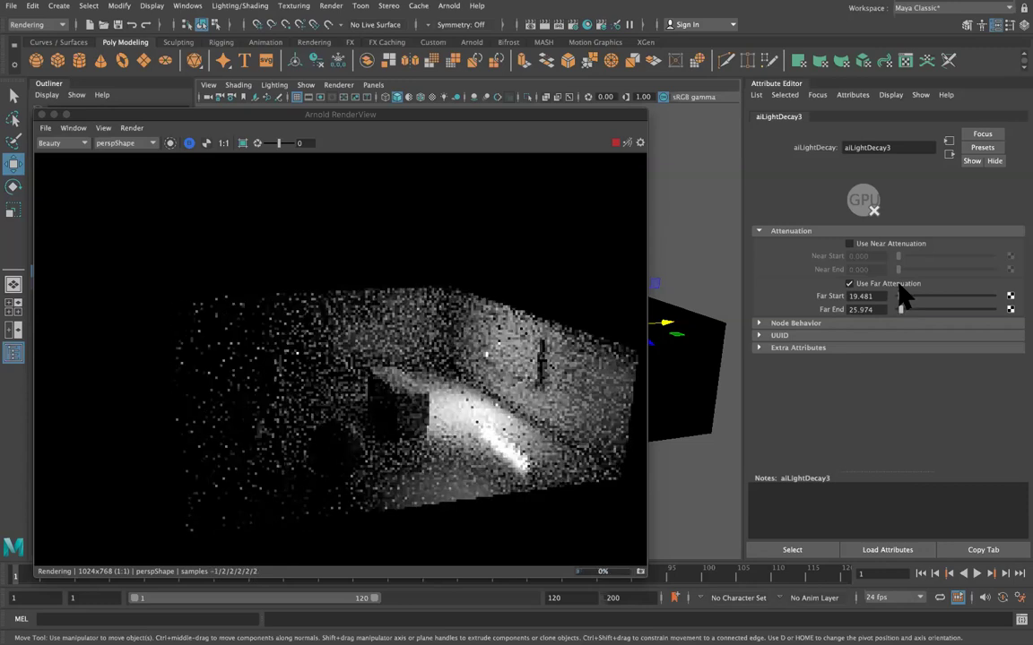
{"action": "left_click_drag", "start_coordinate": [905, 300], "coordinate": [896, 297]}
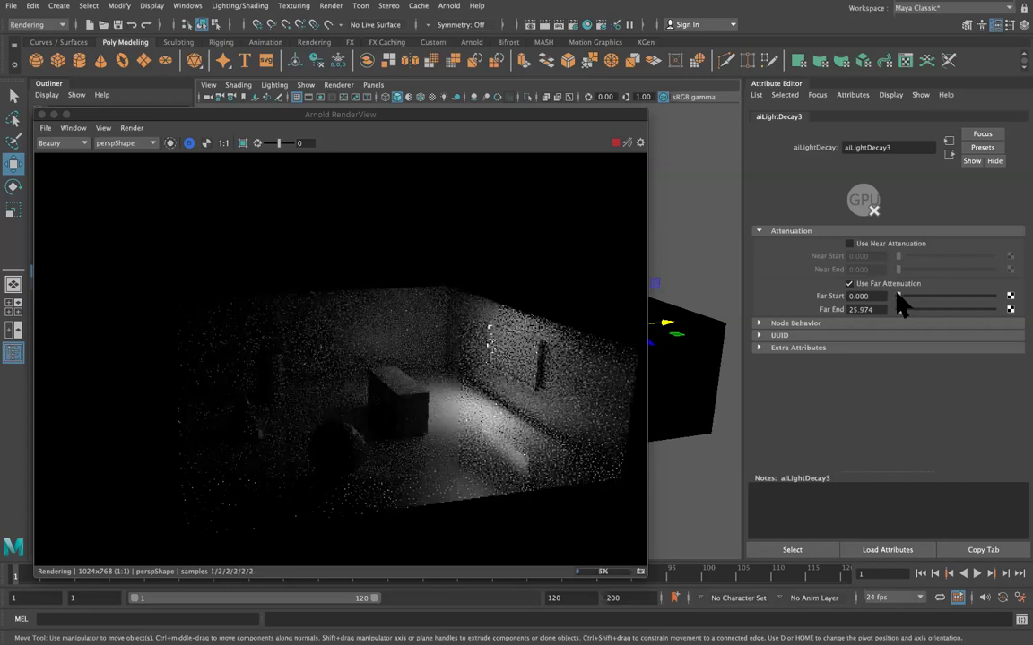
{"action": "key", "text": "ctrl+z"}
{"action": "key", "text": "ctrl+z"}
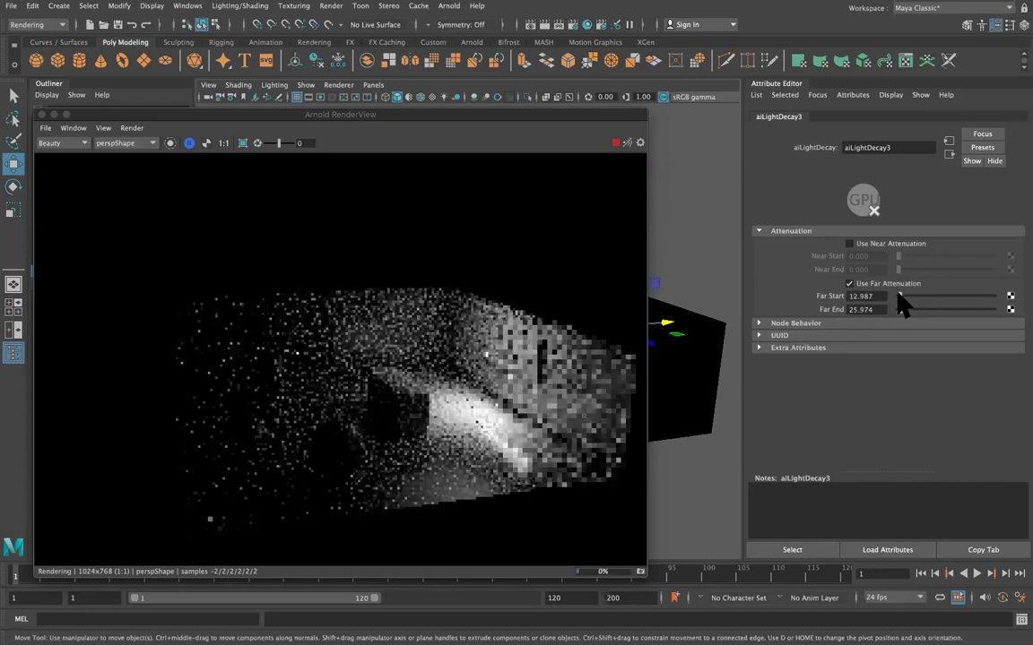
Re-enable near attenuation with Near Start at 0 and set Far Start to about 6.49.
{"action": "left_click", "coordinate": [852, 243]}
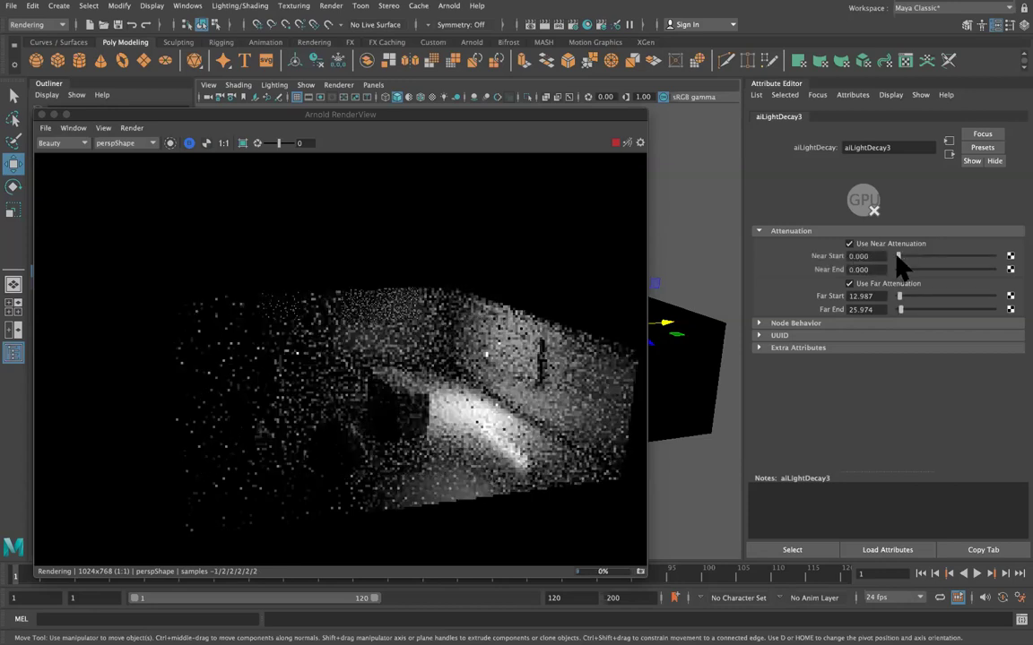
{"action": "left_click_drag", "start_coordinate": [898, 256], "coordinate": [898, 256]}
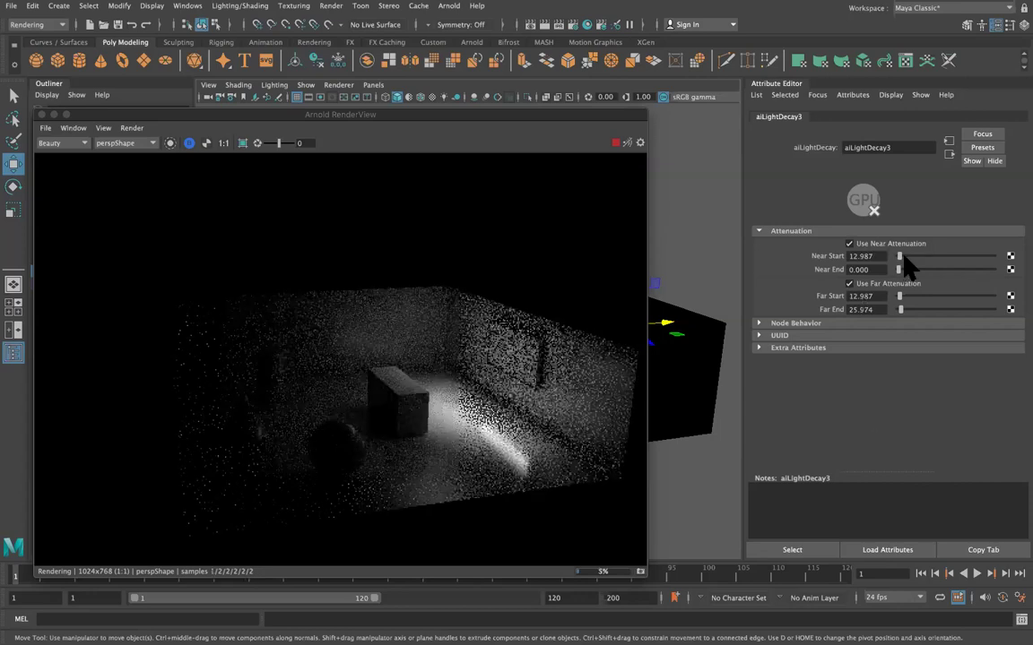
{"action": "left_click_drag", "start_coordinate": [899, 256], "coordinate": [894, 261]}
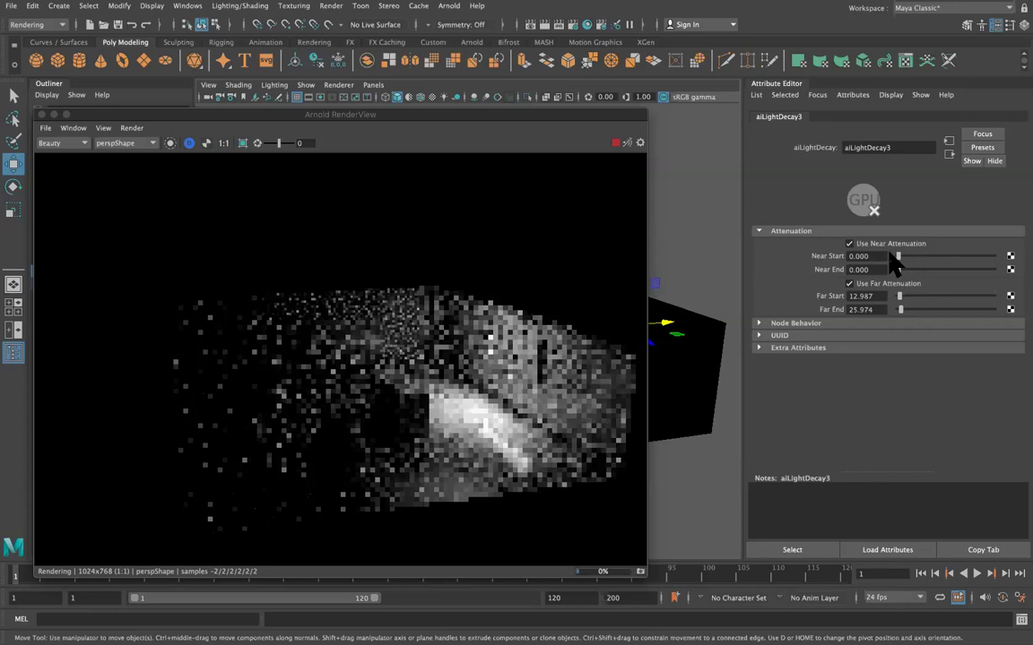
{"action": "mouse_move", "coordinate": [900, 297]}
{"action": "left_mouse_down"}
{"action": "mouse_move", "coordinate": [896, 310]}
{"action": "mouse_move", "coordinate": [901, 297]}
{"action": "left_mouse_up"}
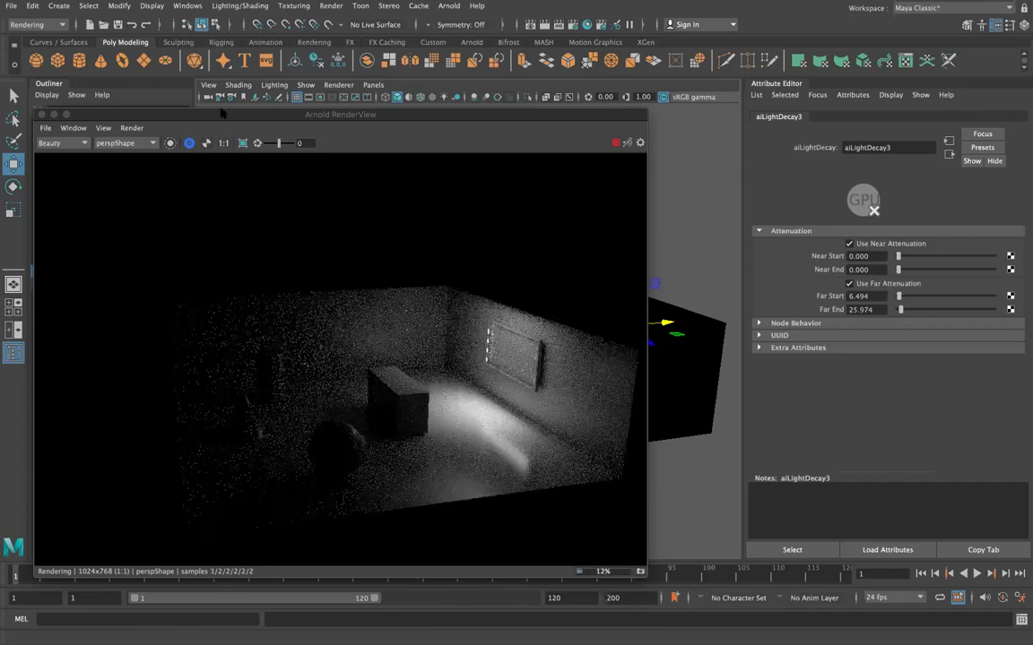
Display the Arnold render in full RGB color to check the three lights together, and close the render view.
{"action": "left_click", "coordinate": [189, 143]}
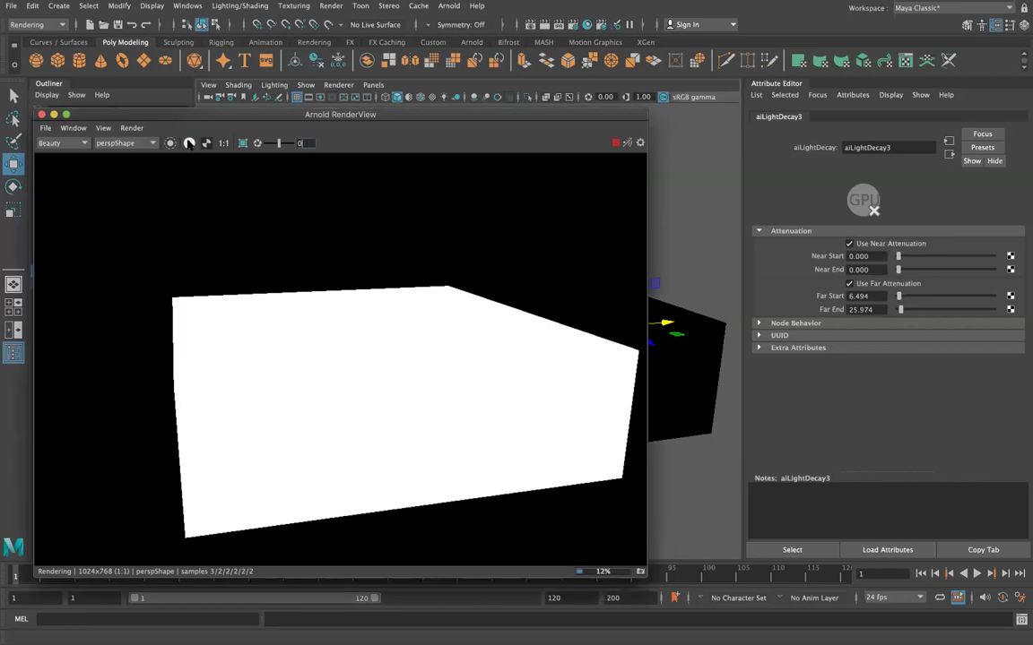
{"action": "left_click", "coordinate": [190, 143]}
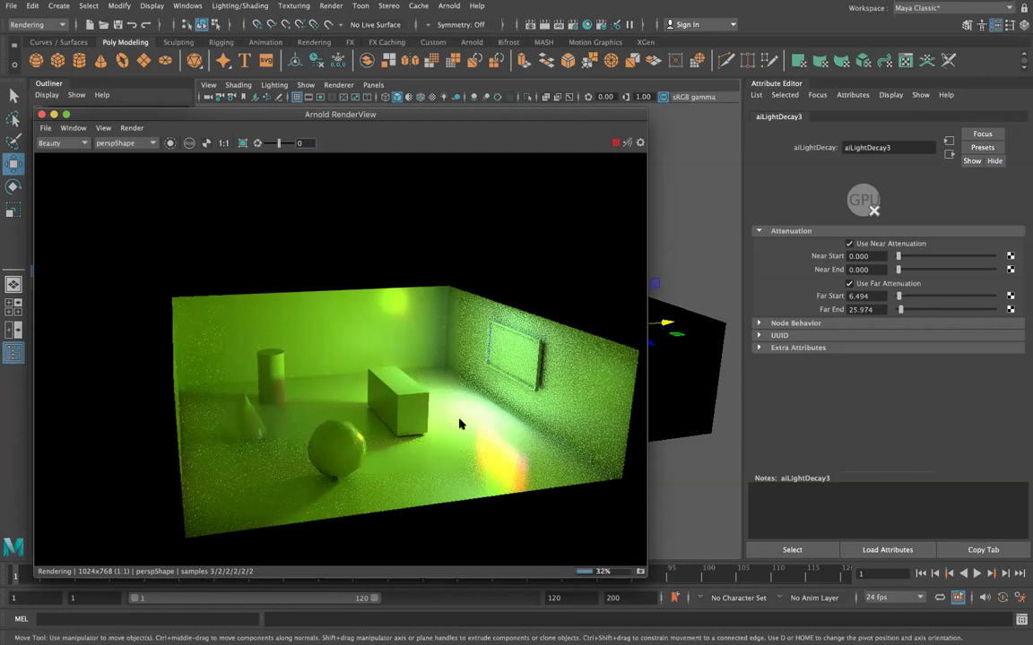
{"action": "left_click", "coordinate": [42, 115]}
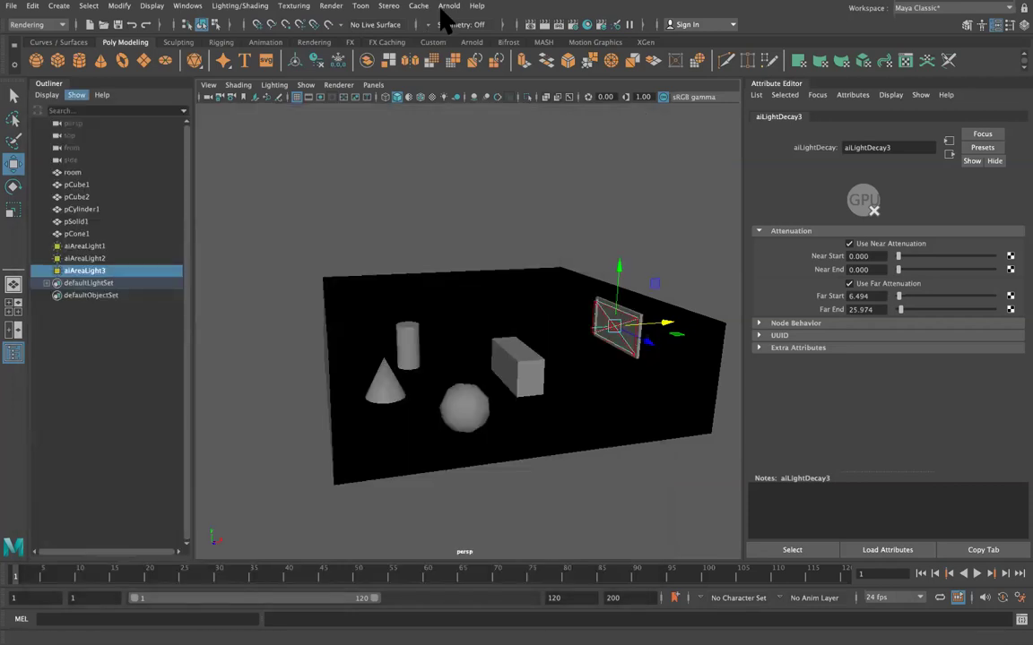
Set the render output's file name prefix to tvRoom_01_rgb and start a sequence render.
{"action": "left_click", "coordinate": [321, 11]}
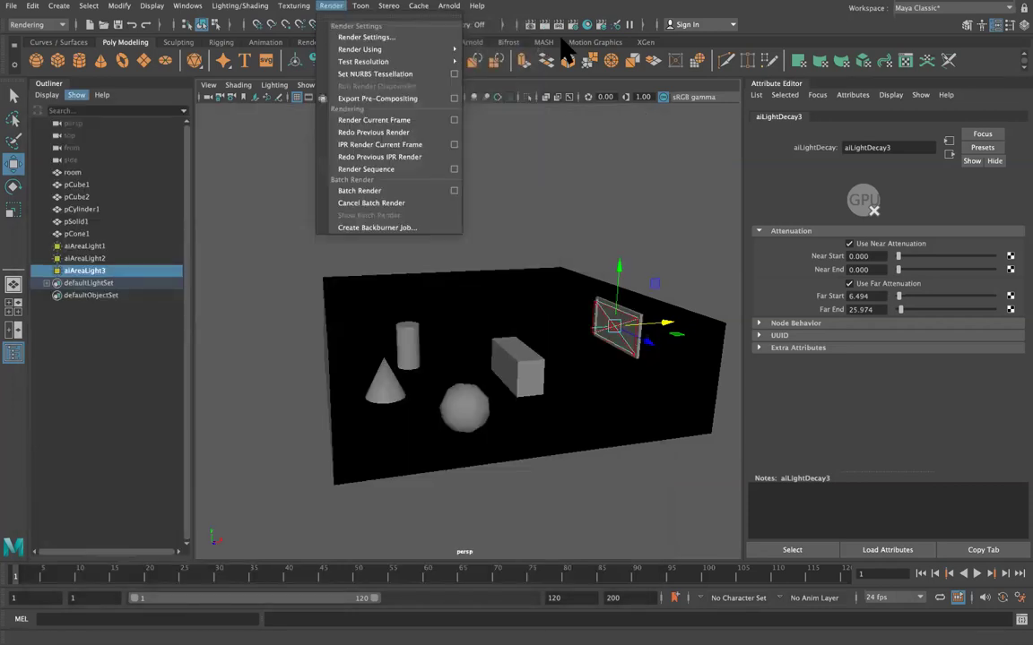
{"action": "left_click", "coordinate": [529, 24]}
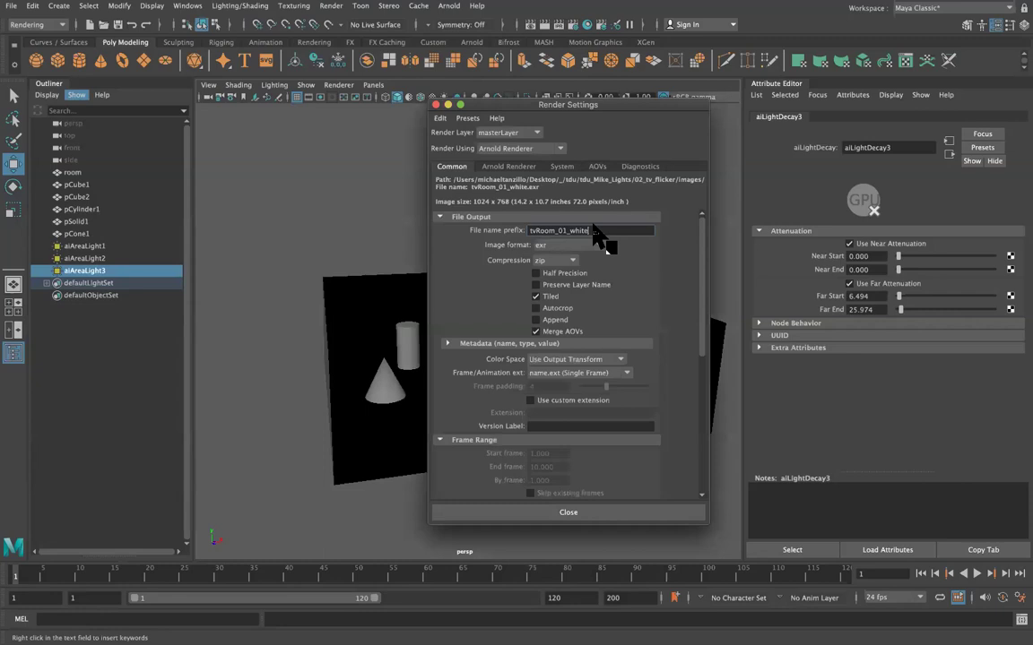
{"action": "key", "text": "BackSpace"}
{"action": "key", "text": "BackSpace"}
{"action": "key", "text": "BackSpace"}
{"action": "key", "text": "BackSpace"}
{"action": "type", "text": "rgb"}
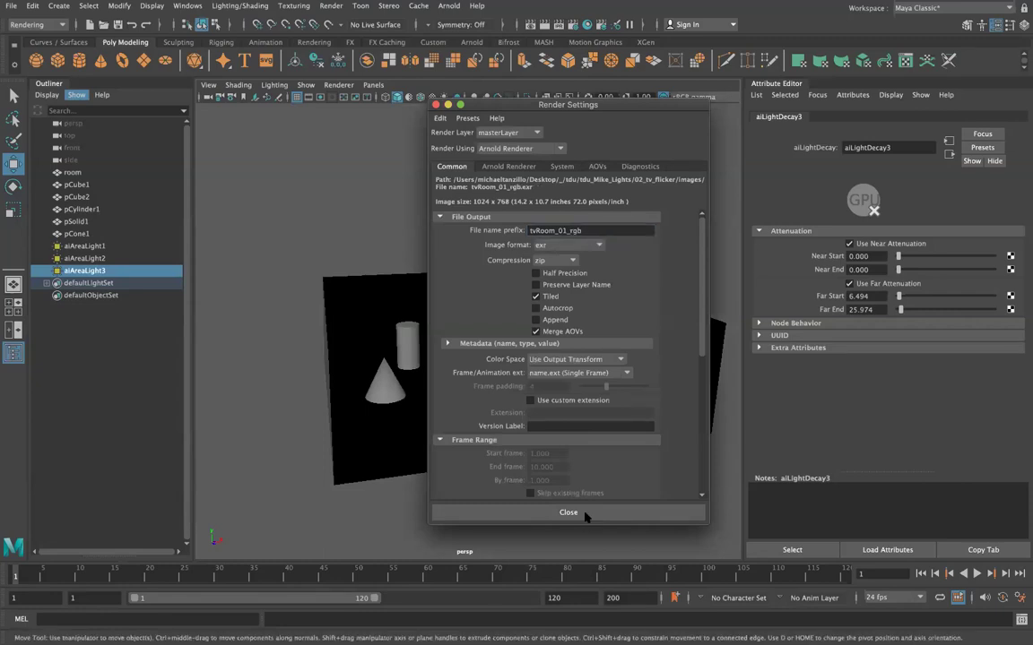
{"action": "left_click", "coordinate": [448, 105]}
{"action": "left_click", "coordinate": [331, 6]}
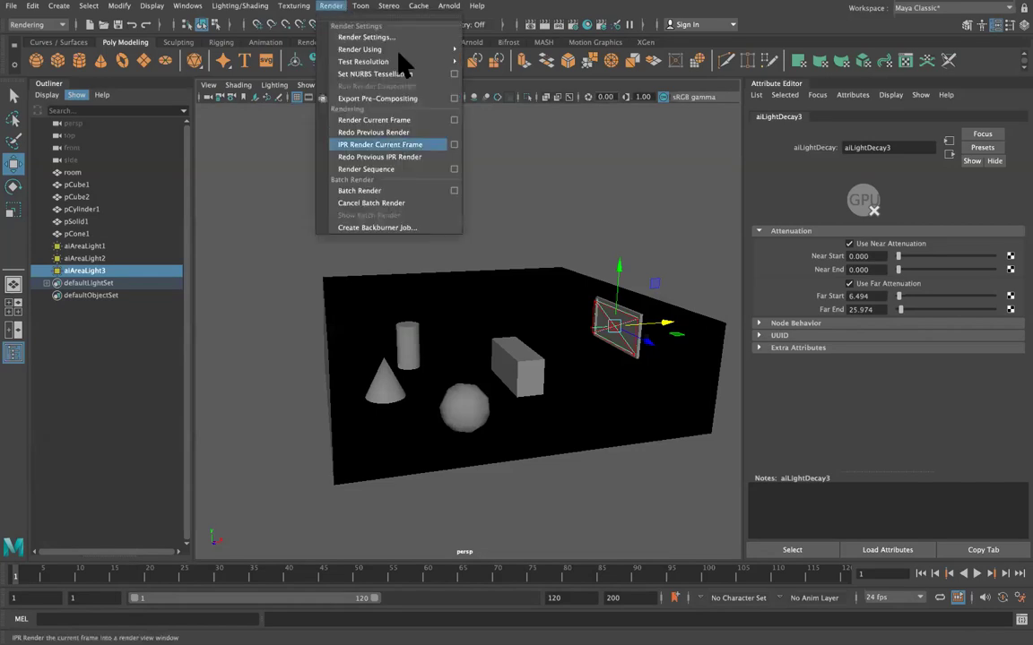
{"action": "left_click", "coordinate": [410, 169]}
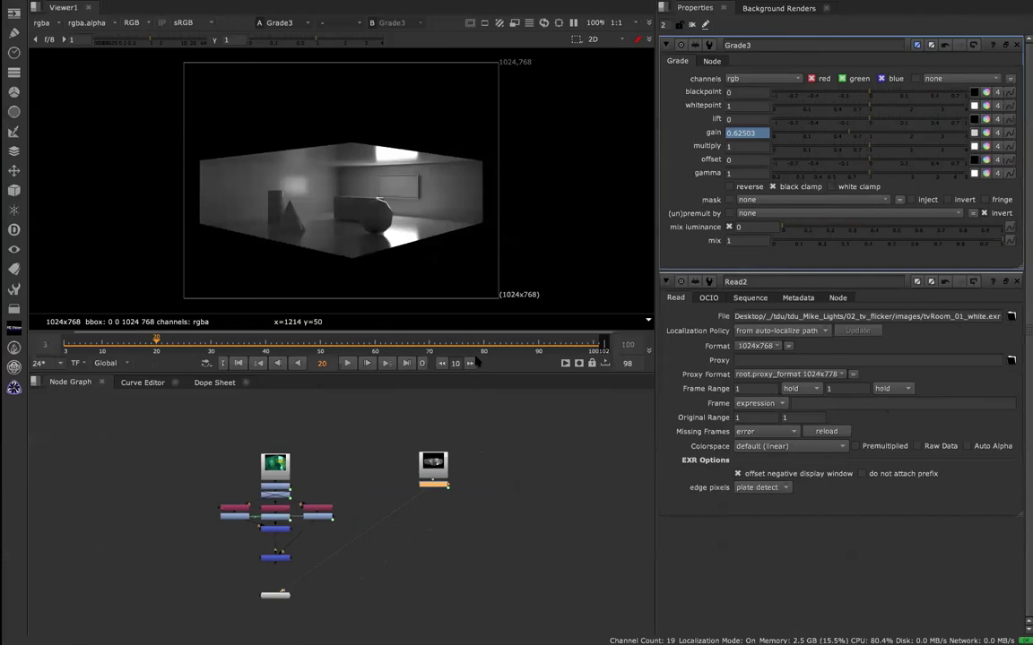
Switch to Nuke, view the tvRoom_01.exr Read node and place a duplicate of it beside the original.
{"action": "double_click", "coordinate": [274, 465]}
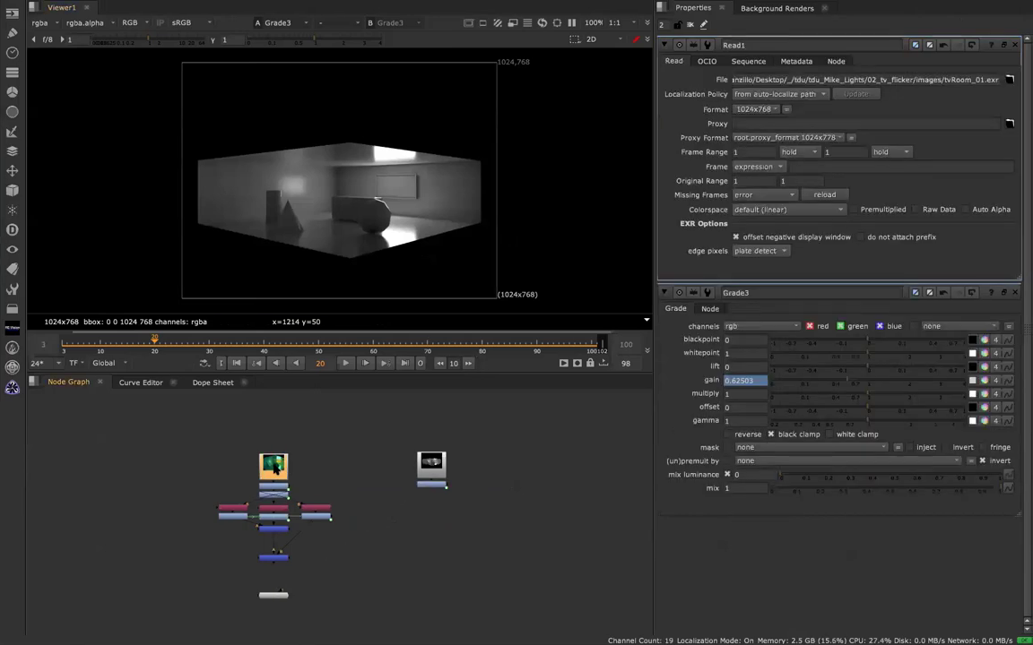
{"action": "key", "text": "1"}
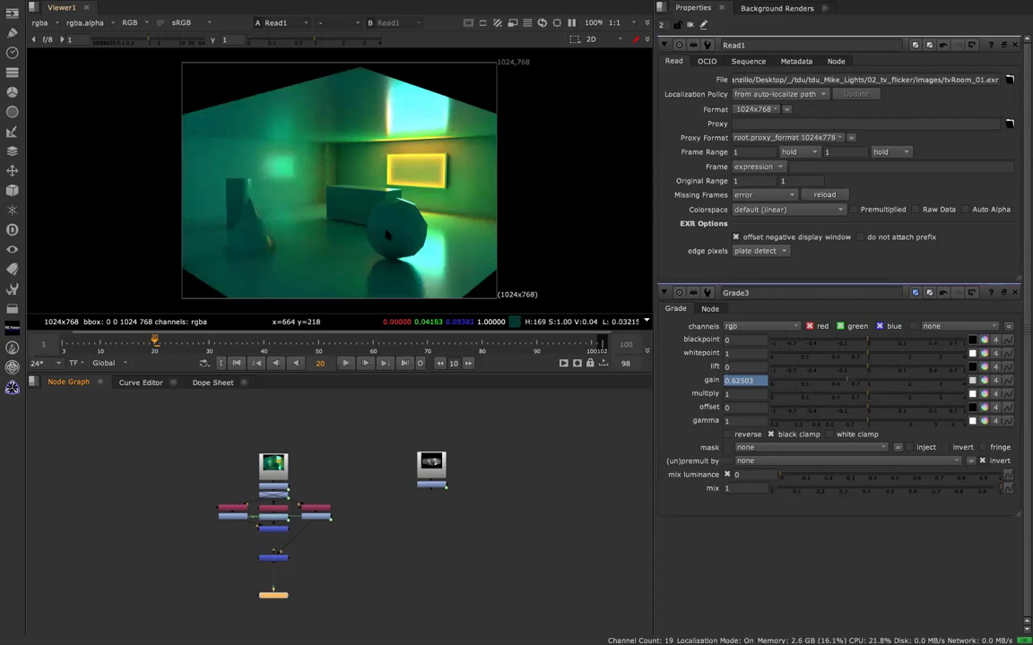
{"action": "left_click", "coordinate": [285, 469]}
{"action": "left_click_drag", "start_coordinate": [285, 470], "coordinate": [285, 459]}
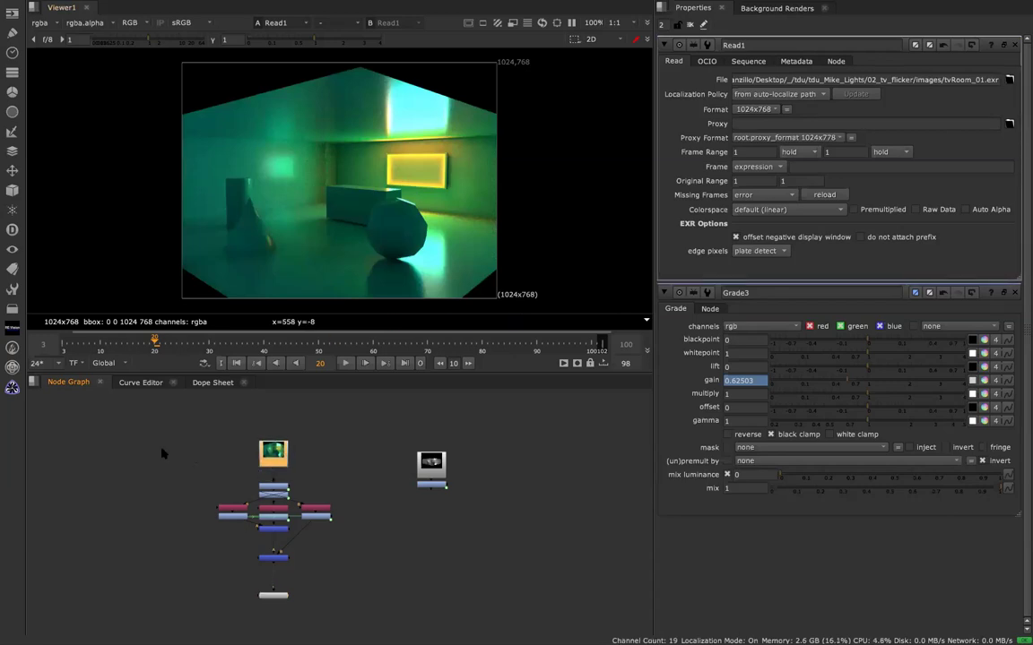
{"action": "key", "text": "ctrl+v"}
{"action": "key", "text": "1"}
Add a Shuffle node fed by the duplicated tvRoom_01.exr Read node.
{"action": "left_click", "coordinate": [120, 518]}
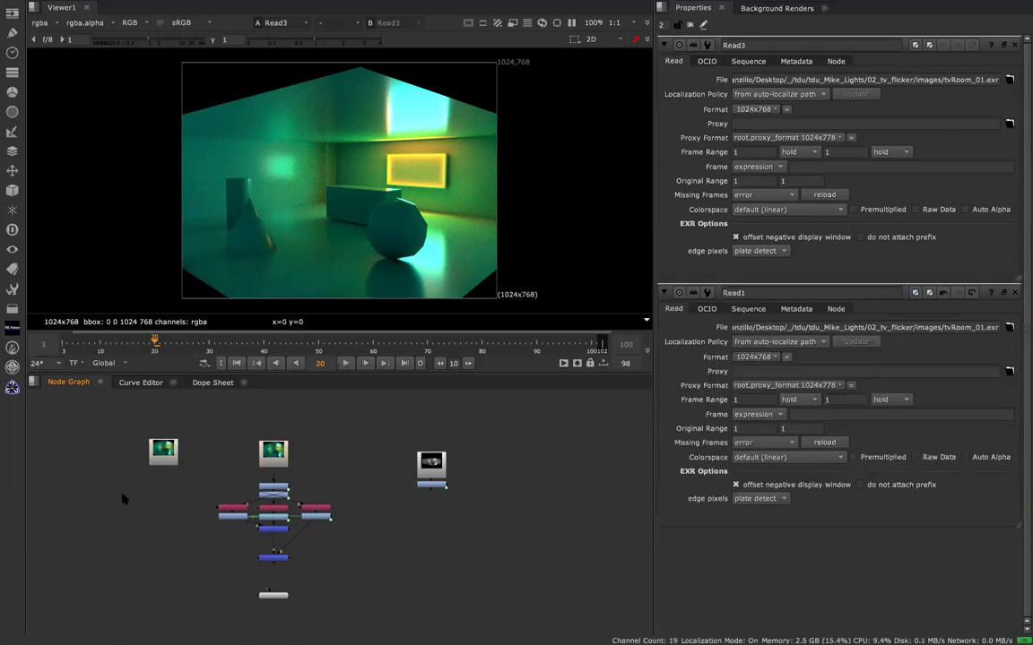
{"action": "key", "text": "Tab"}
{"action": "type", "text": "sh"}
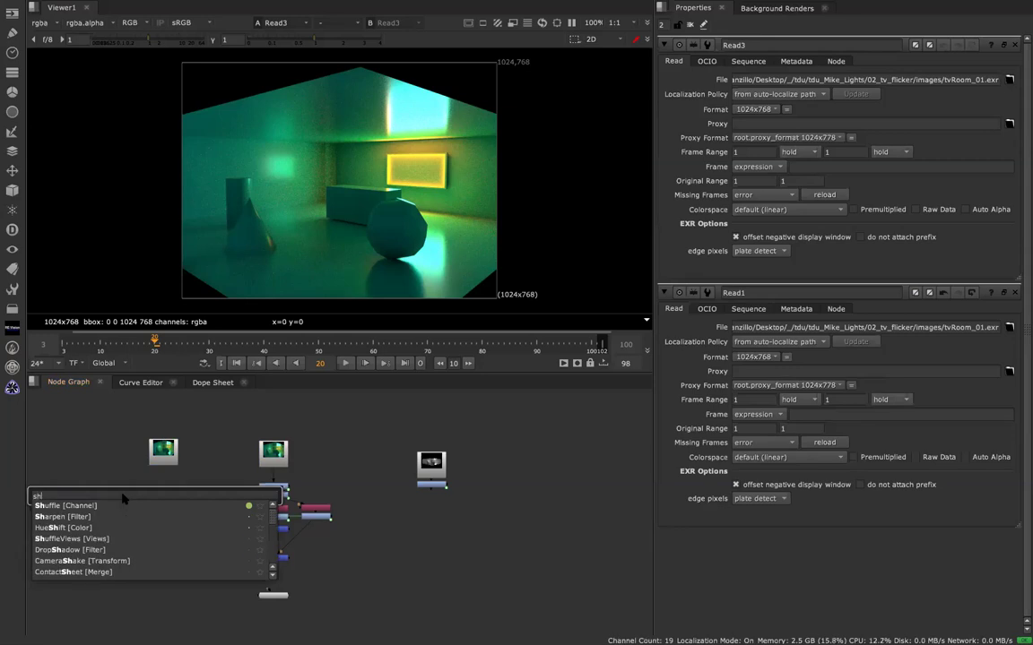
{"action": "key", "text": "Return"}
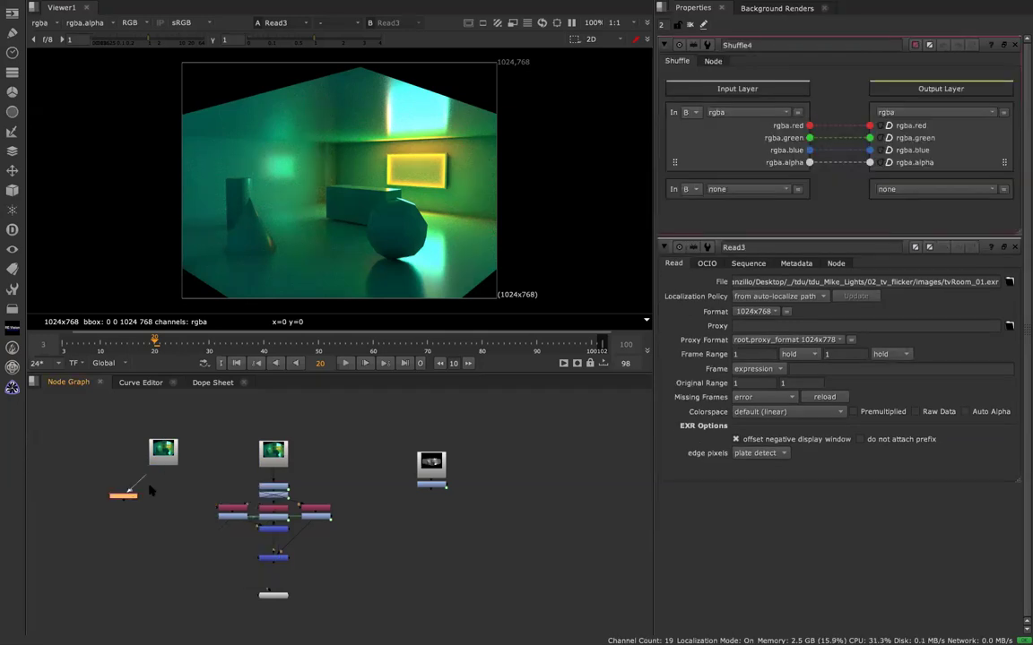
{"action": "scroll", "coordinate": [150, 489], "scroll_direction": "up", "scroll_amount": 5}
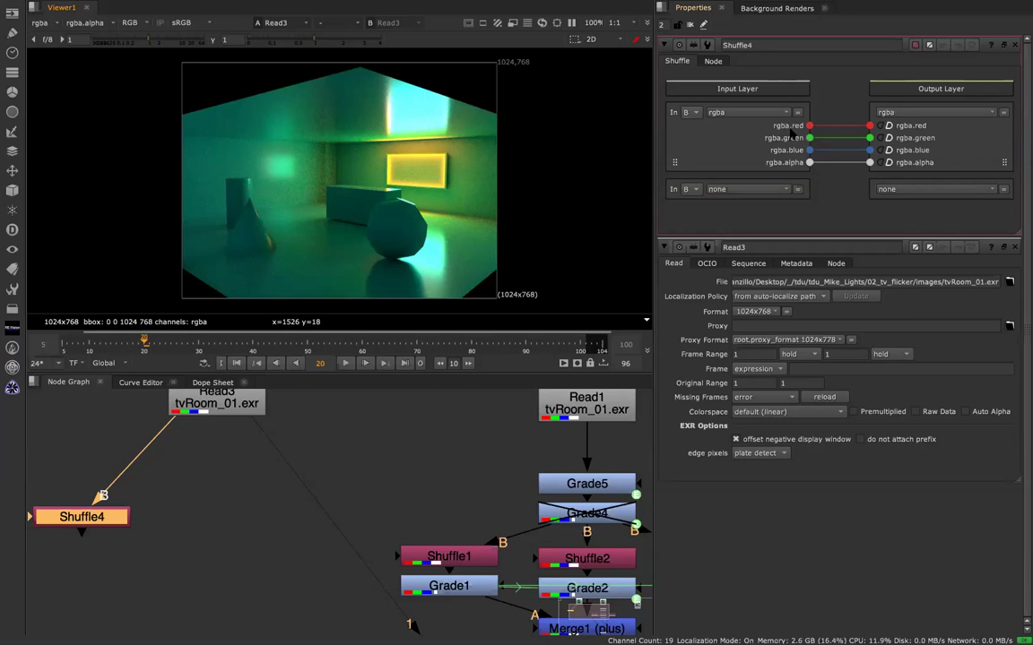
Route the red input channel to the red, green, blue and alpha outputs of the Shuffle and view it.
{"action": "left_click_drag", "start_coordinate": [810, 125], "coordinate": [869, 137]}
{"action": "left_click_drag", "start_coordinate": [809, 125], "coordinate": [870, 150]}
{"action": "left_click_drag", "start_coordinate": [810, 126], "coordinate": [870, 162]}
{"action": "key", "text": "1"}
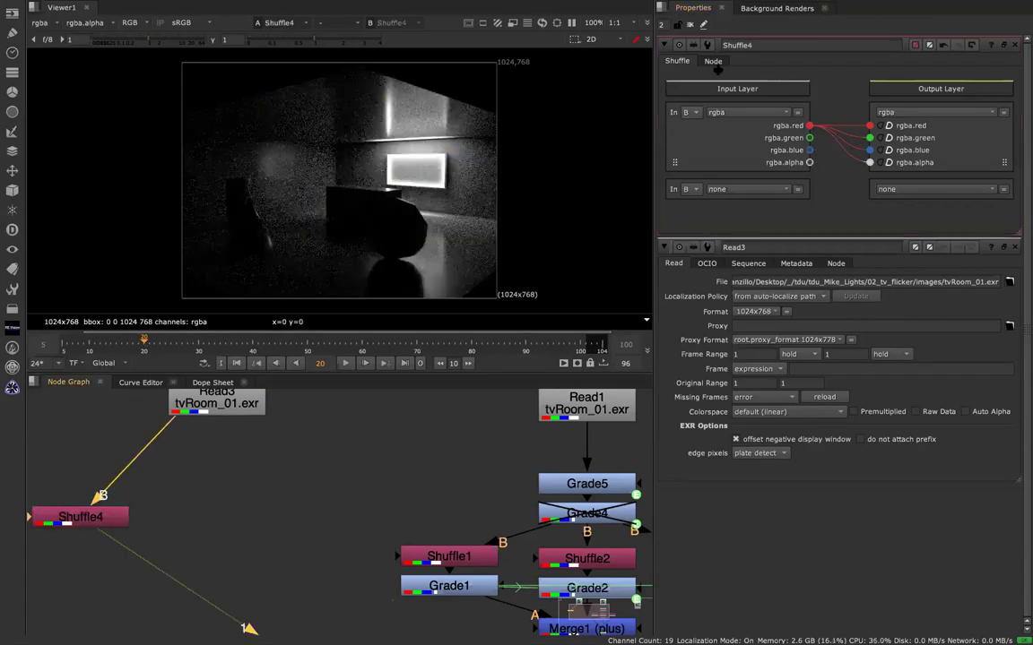
Duplicate the red-channel Shuffle and connect the copy directly to the duplicated Read node.
{"action": "left_click", "coordinate": [76, 519]}
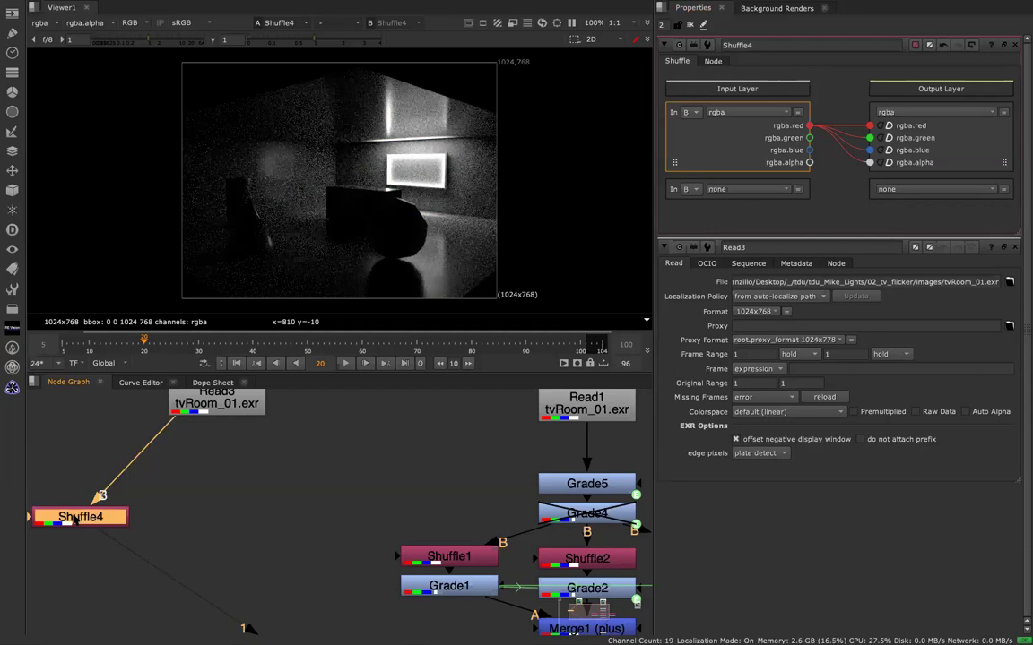
{"action": "key", "text": "ctrl+c"}
{"action": "key", "text": "ctrl+v"}
{"action": "left_click_drag", "start_coordinate": [81, 538], "coordinate": [207, 541]}
{"action": "left_click_drag", "start_coordinate": [265, 520], "coordinate": [259, 516]}
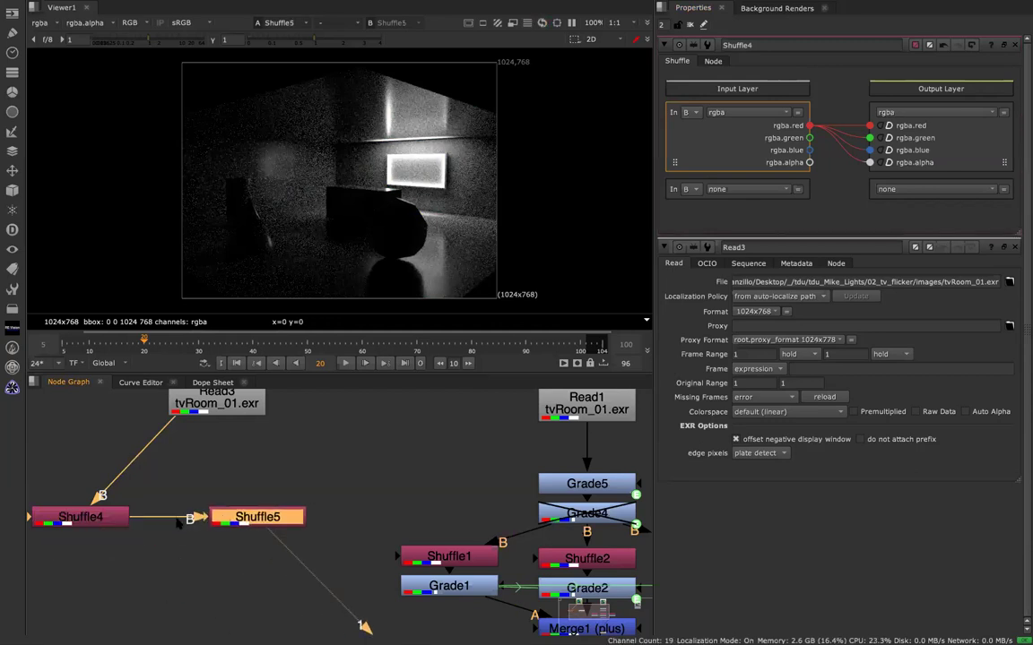
{"action": "left_click_drag", "start_coordinate": [224, 418], "coordinate": [200, 515]}
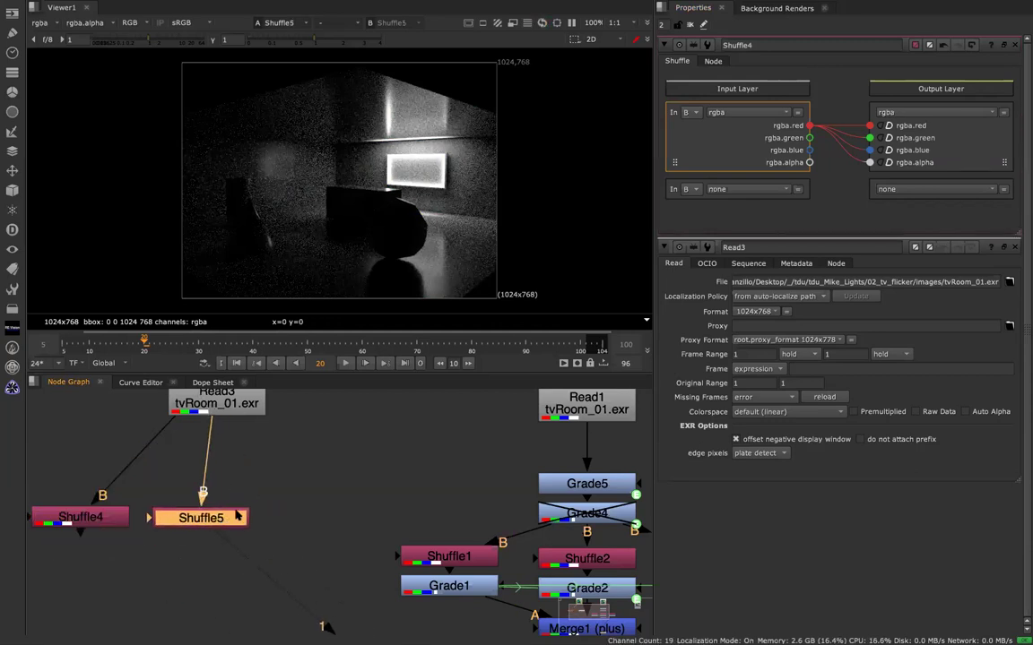
Route the green input channel to all four outputs of the original Shuffle and view its result.
{"action": "left_click_drag", "start_coordinate": [869, 138], "coordinate": [809, 138]}
{"action": "left_click_drag", "start_coordinate": [870, 149], "coordinate": [811, 140]}
{"action": "left_click_drag", "start_coordinate": [870, 126], "coordinate": [812, 138]}
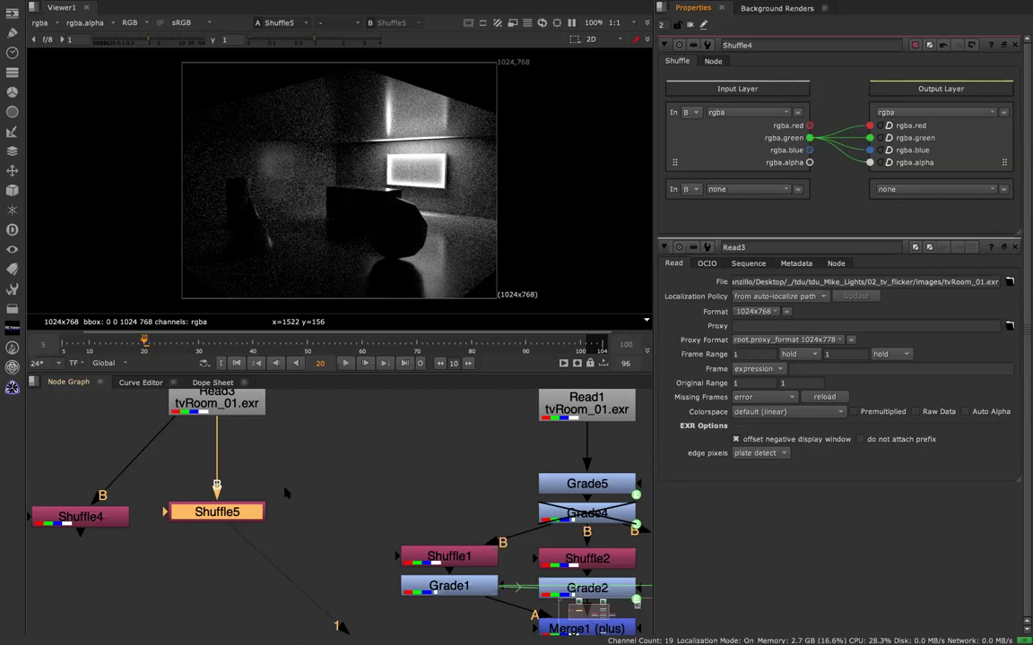
{"action": "left_click", "coordinate": [239, 525]}
{"action": "double_click", "coordinate": [236, 520]}
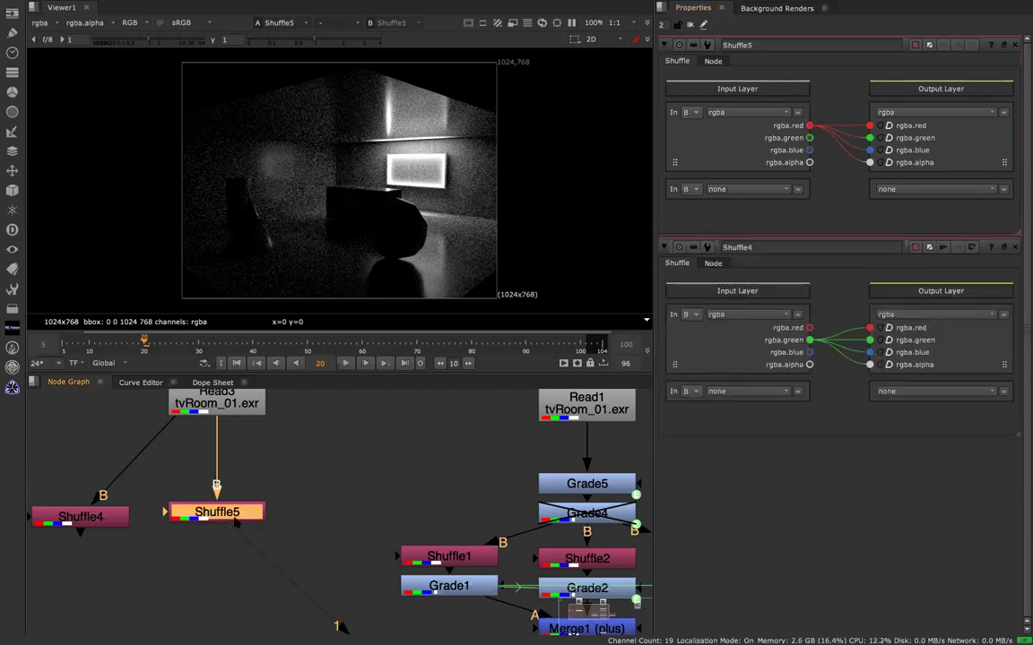
{"action": "double_click", "coordinate": [106, 518]}
{"action": "key", "text": "1"}
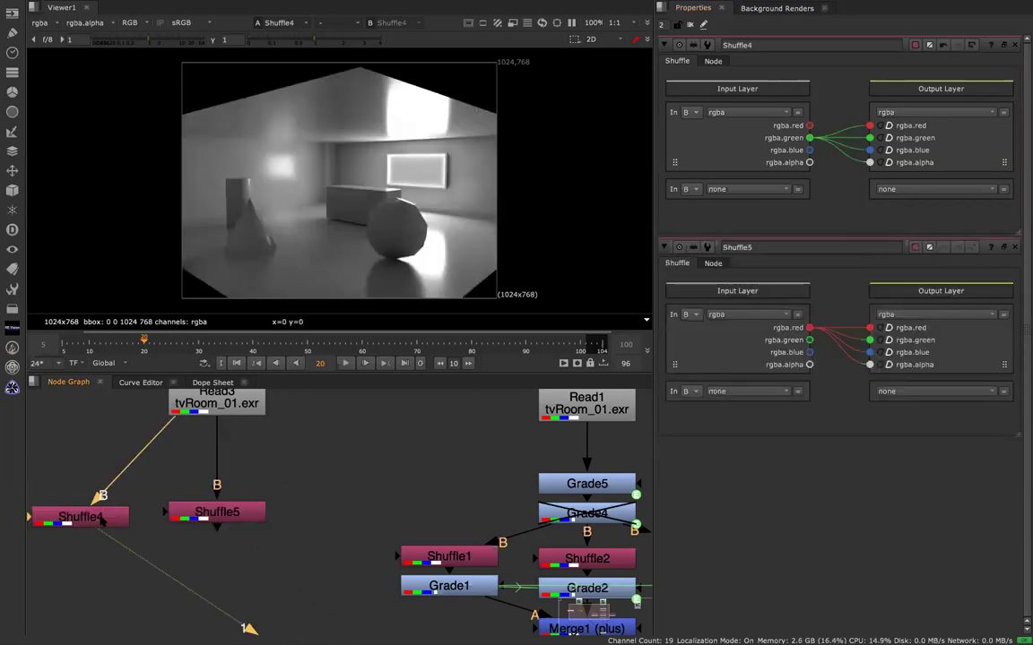
Swap the two Shuffle nodes so the red-channel one comes first and the green-channel one sits directly beneath the Read.
{"action": "left_click", "coordinate": [184, 517]}
{"action": "left_click_drag", "start_coordinate": [99, 518], "coordinate": [296, 507]}
{"action": "left_click", "coordinate": [182, 517]}
{"action": "left_click_drag", "start_coordinate": [182, 517], "coordinate": [58, 519]}
{"action": "left_click_drag", "start_coordinate": [251, 507], "coordinate": [190, 507]}
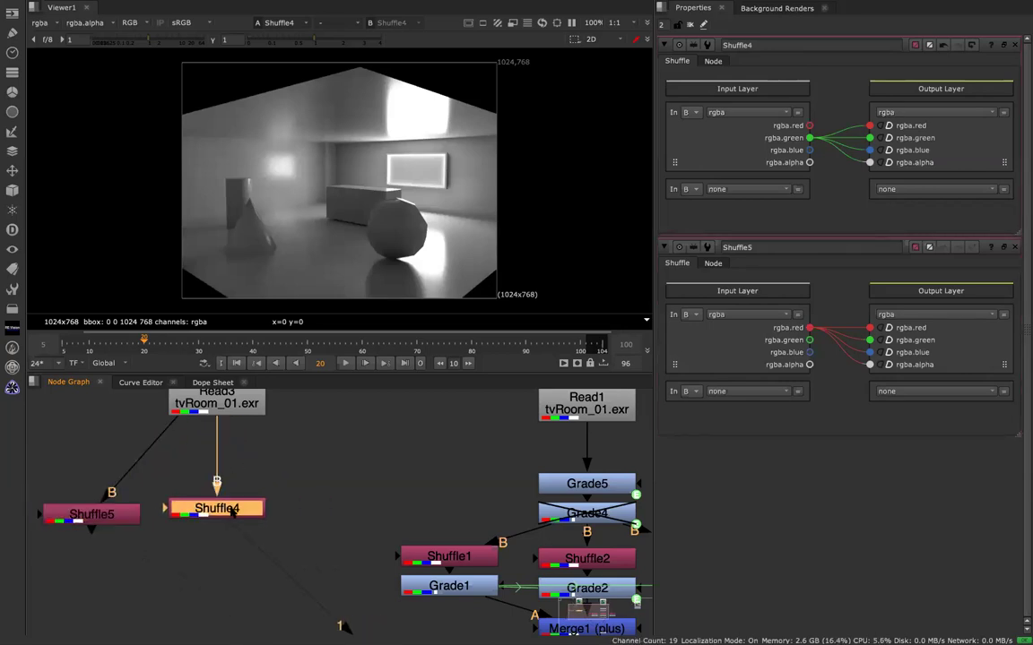
Add a third Shuffle as a copy of the green-channel one, connect it to the duplicated Read and view it.
{"action": "key", "text": "ctrl+v"}
{"action": "left_click_drag", "start_coordinate": [213, 536], "coordinate": [370, 500]}
{"action": "left_click_drag", "start_coordinate": [306, 512], "coordinate": [219, 408]}
{"action": "left_click_drag", "start_coordinate": [363, 517], "coordinate": [427, 626]}
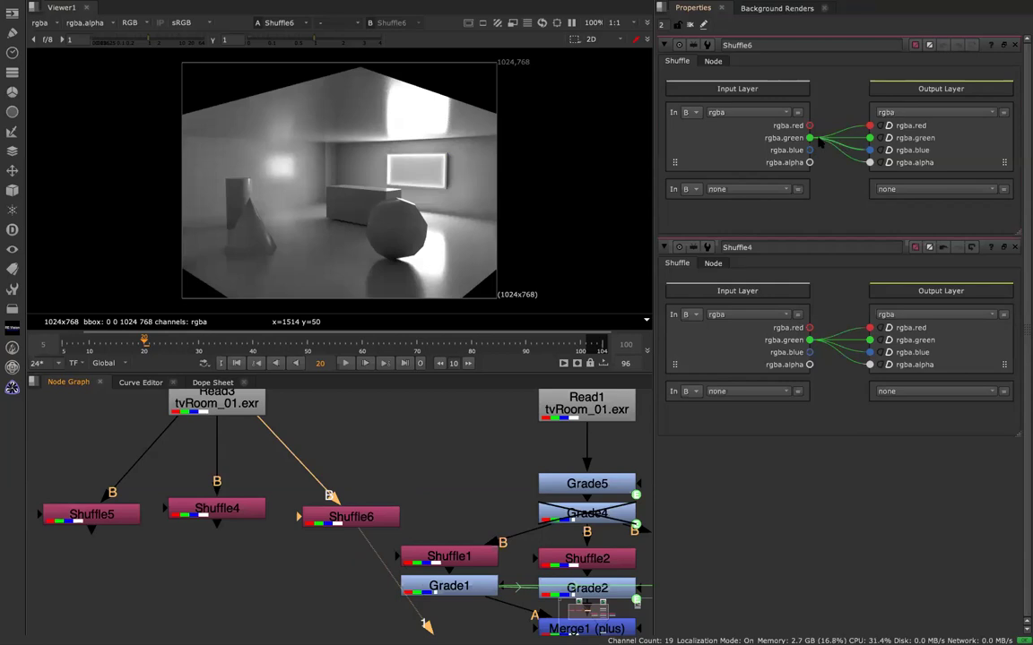
Route the blue input channel to all four outputs of the third Shuffle and compare the three Shuffles' results in the viewer.
{"action": "left_click_drag", "start_coordinate": [810, 150], "coordinate": [870, 150]}
{"action": "left_click_drag", "start_coordinate": [810, 126], "coordinate": [818, 150]}
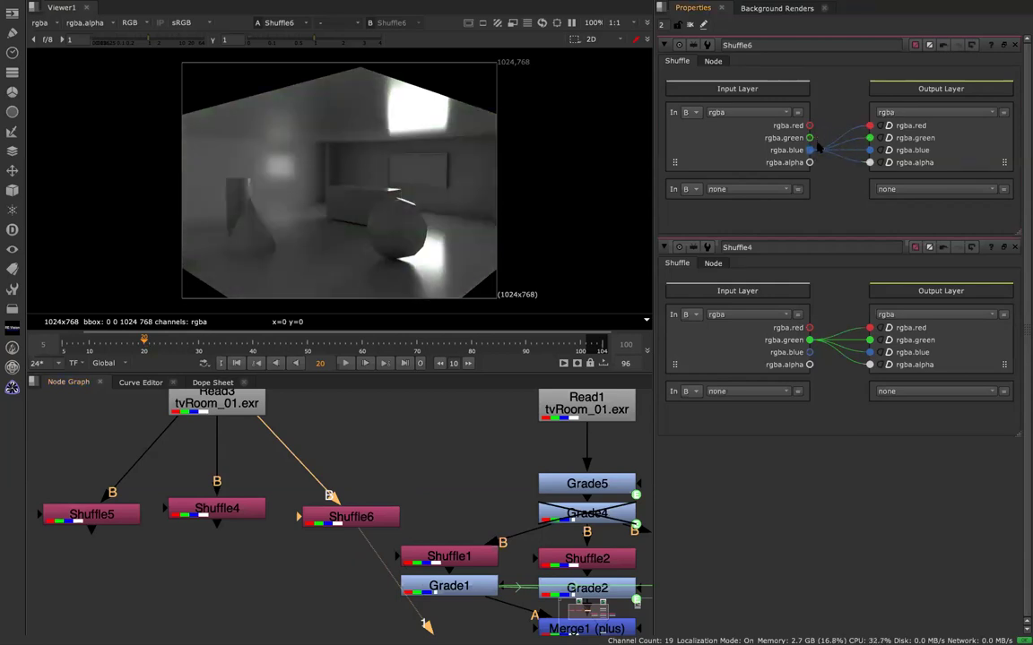
{"action": "left_click", "coordinate": [94, 512]}
{"action": "key", "text": "1"}
{"action": "left_click", "coordinate": [224, 509]}
{"action": "key", "text": "1"}
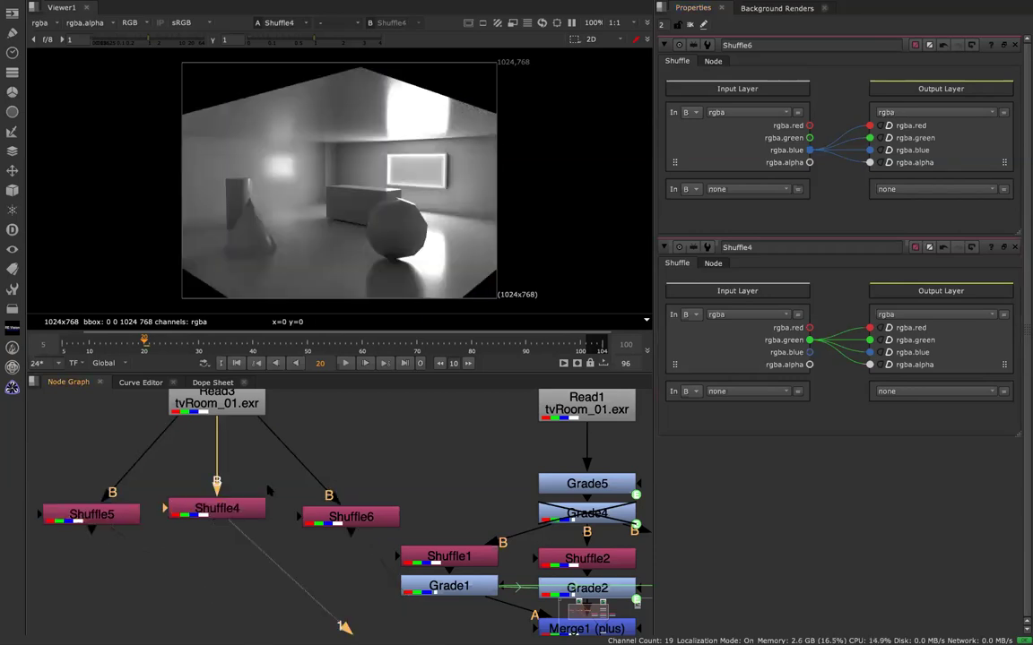
{"action": "left_click", "coordinate": [350, 516]}
{"action": "key", "text": "1"}
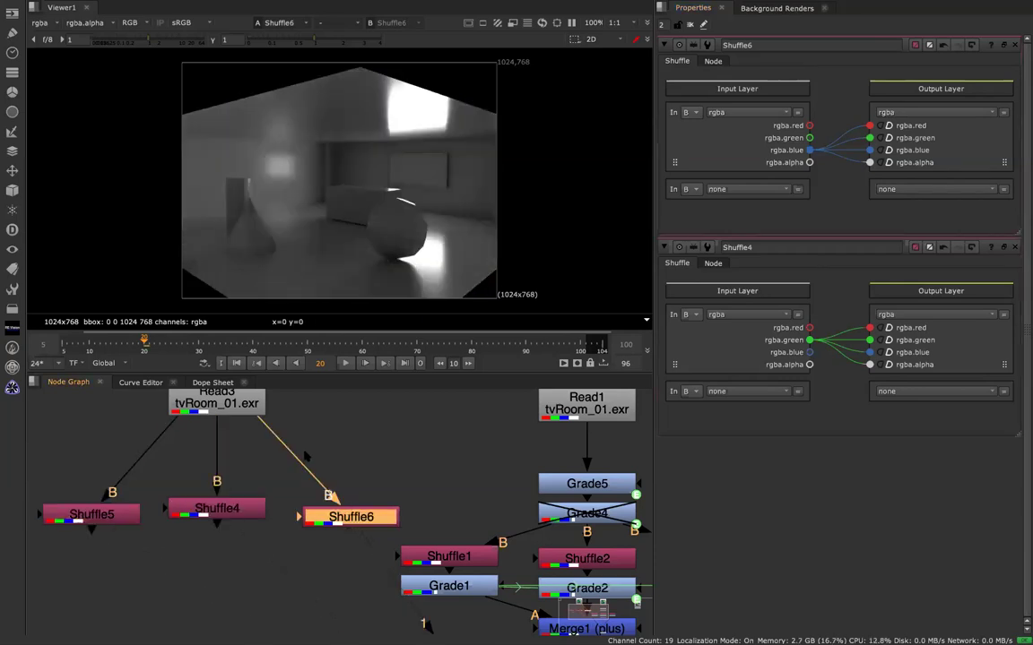
Replace the image file of Read1 with tvRoom_01_rgb.exr and view it.
{"action": "key", "text": "ctrl+Left"}
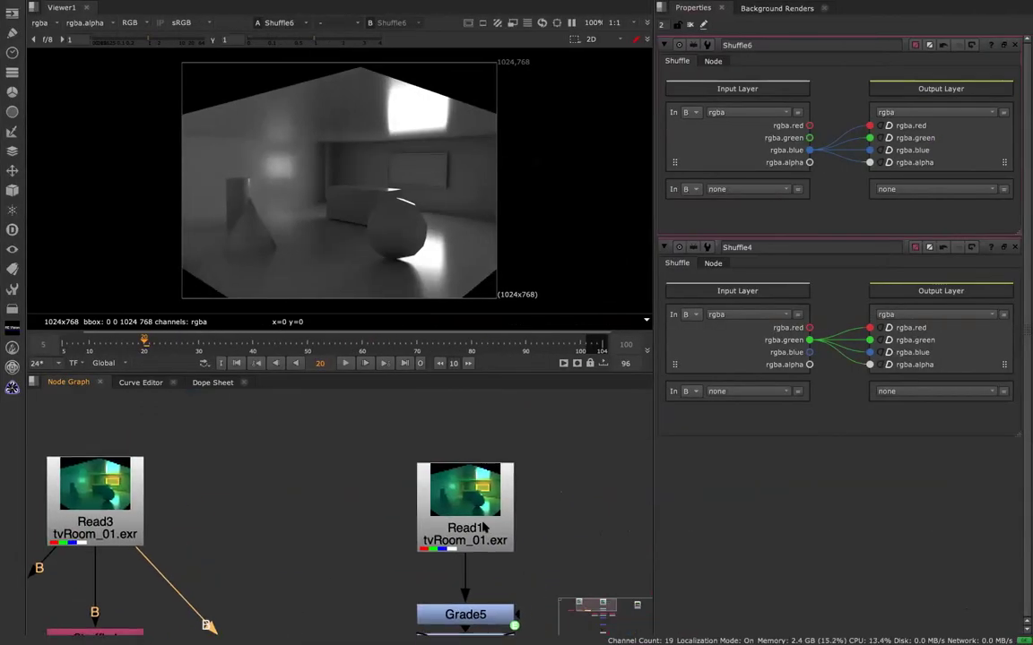
{"action": "double_click", "coordinate": [475, 520]}
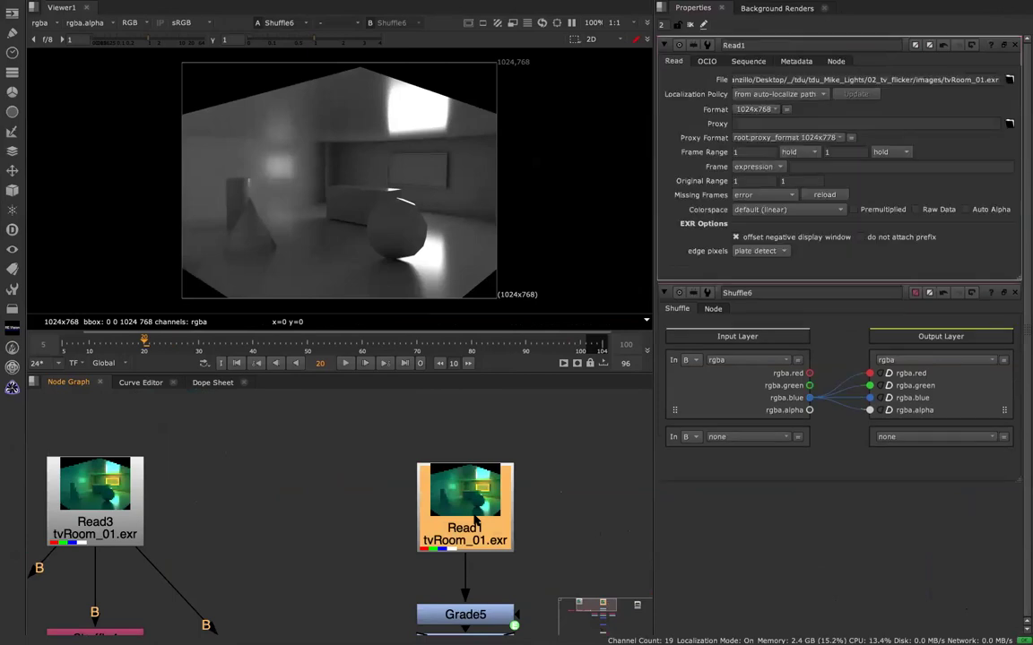
{"action": "left_click", "coordinate": [1010, 80]}
{"action": "double_click", "coordinate": [367, 269]}
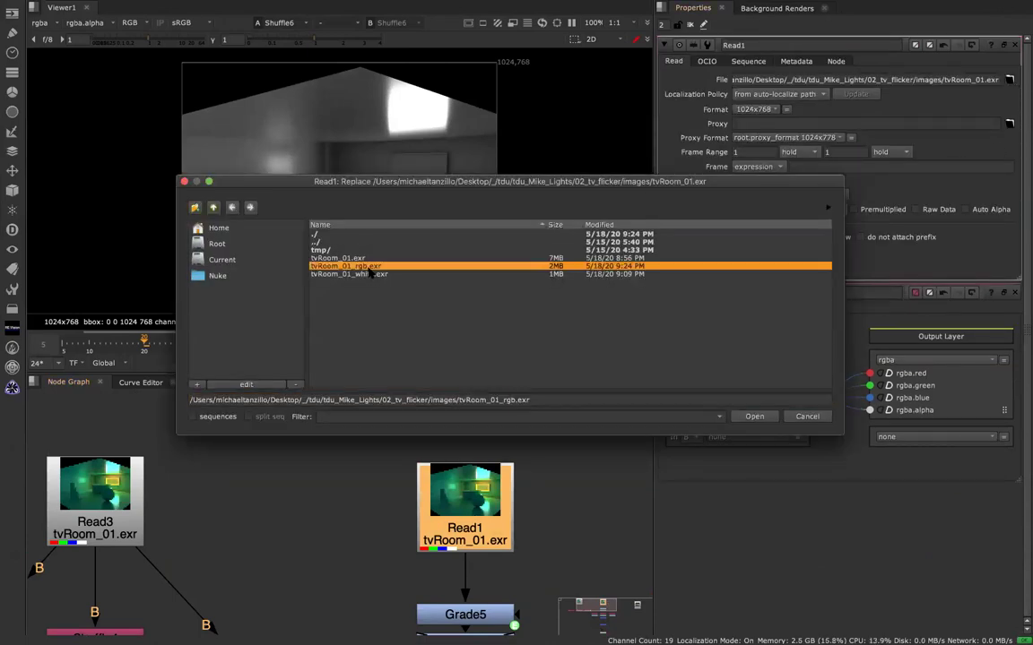
{"action": "key", "text": "1"}
{"action": "left_click", "coordinate": [526, 556]}
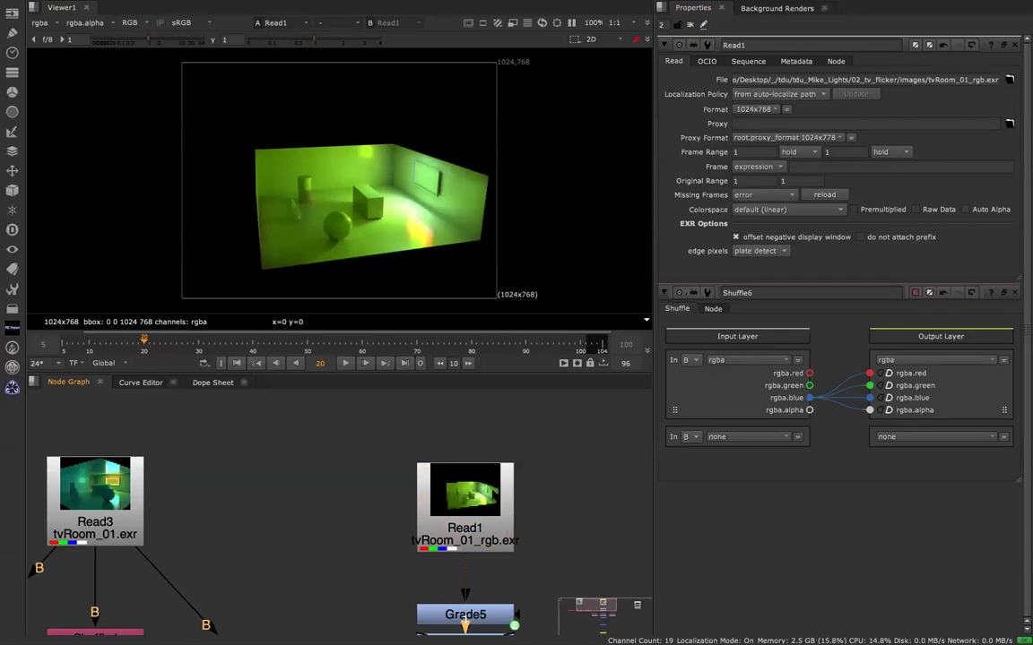
Inspect Grade5's settings, view its result and play through the timeline to check the flicker.
{"action": "scroll", "coordinate": [526, 556], "scroll_direction": "down", "scroll_amount": 5}
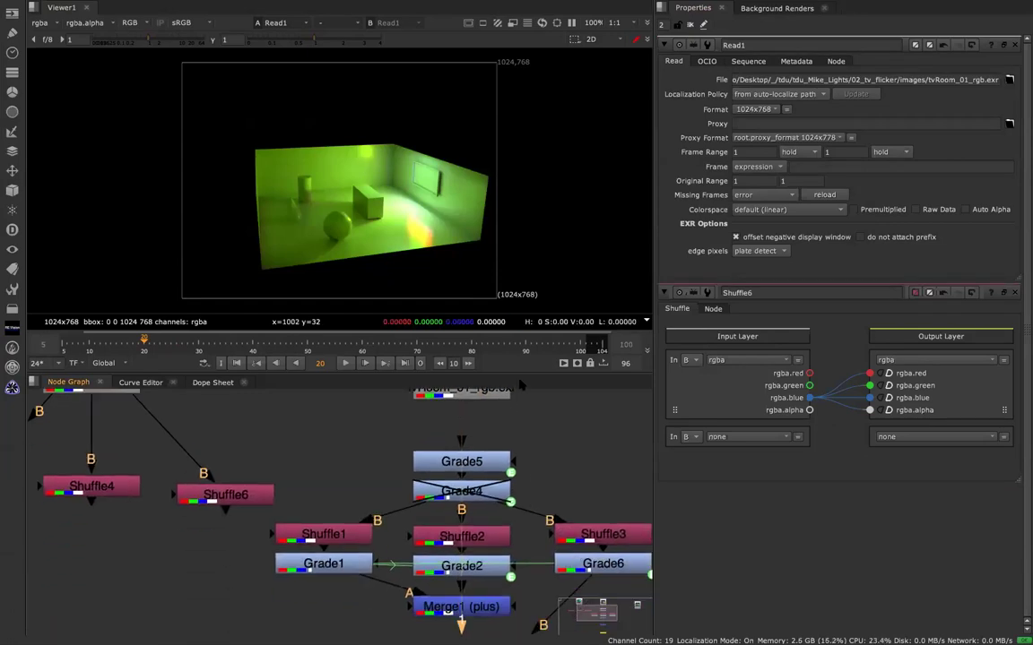
{"action": "double_click", "coordinate": [495, 421]}
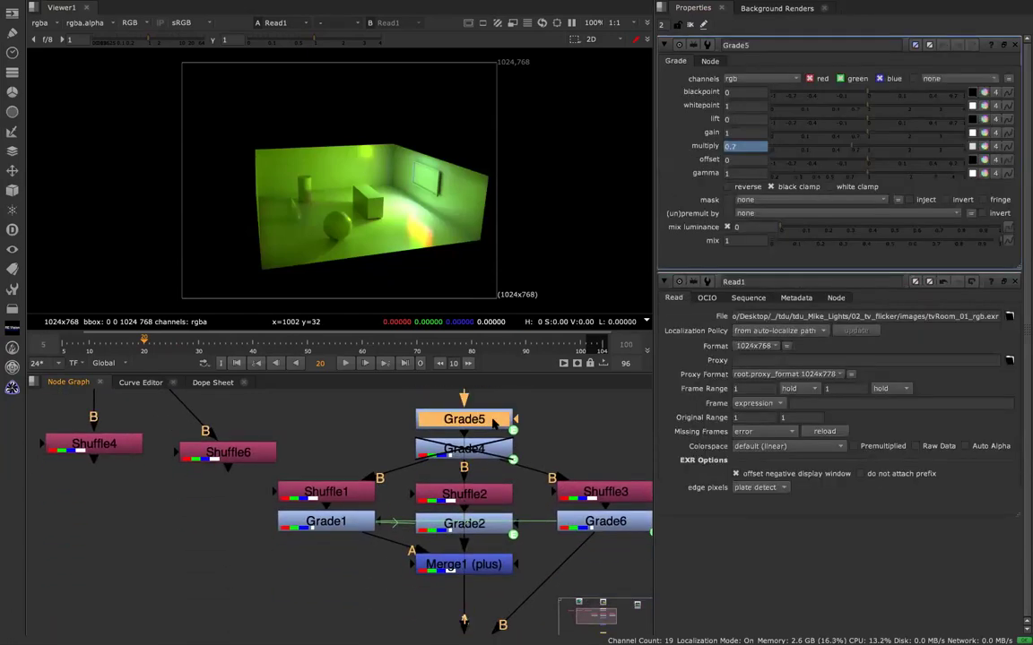
{"action": "key", "text": "1"}
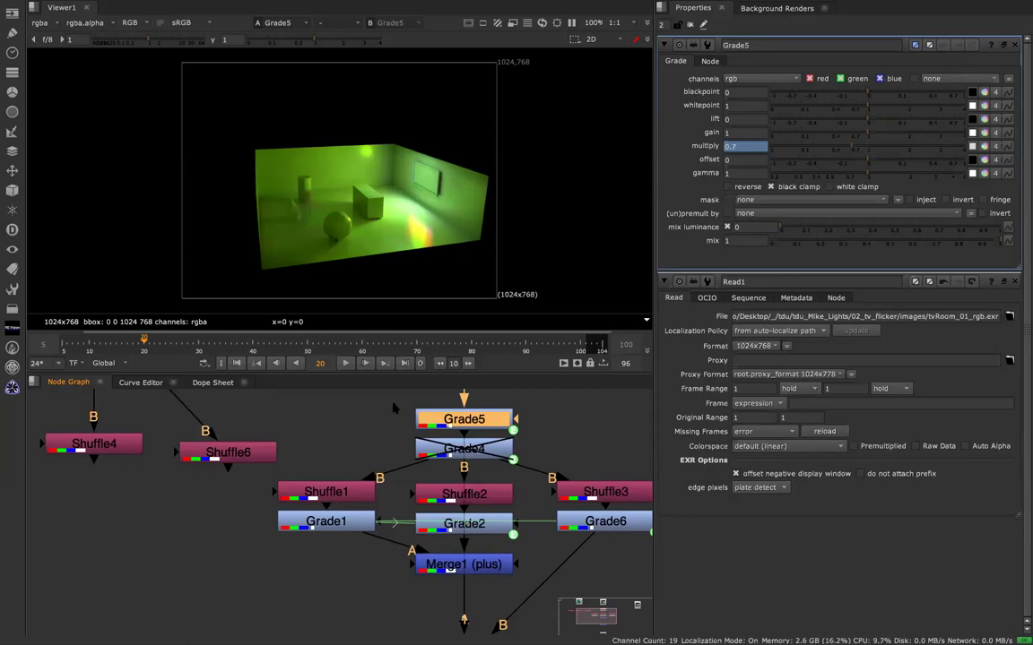
{"action": "left_click", "coordinate": [345, 363]}
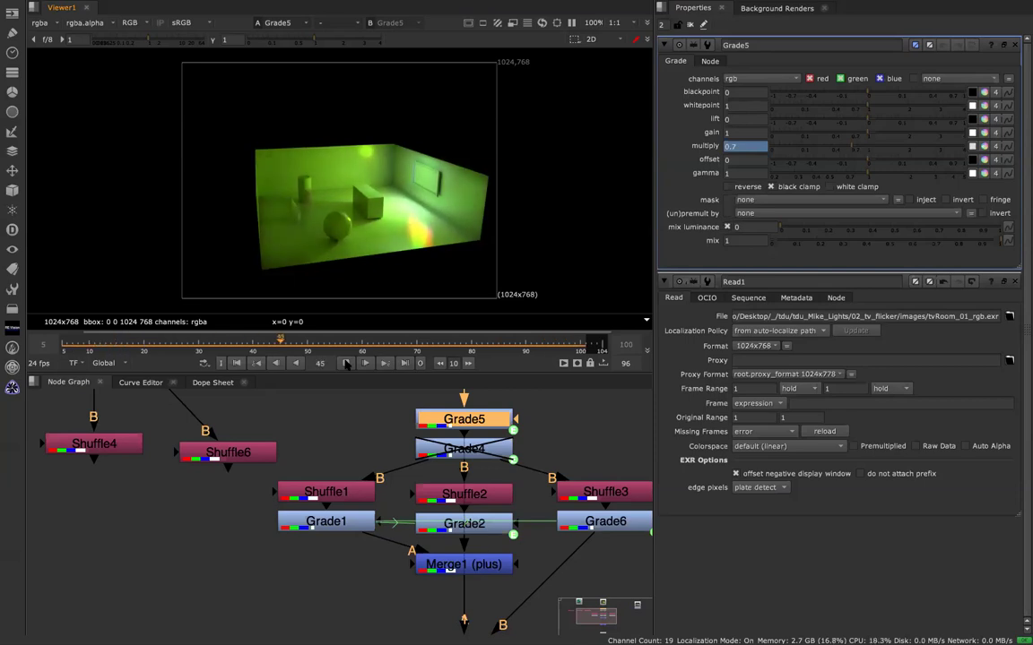
{"action": "left_click", "coordinate": [346, 364]}
Compare the results of Shuffle1 and Shuffle3, and inspect Shuffle1's channel routing.
{"action": "left_click", "coordinate": [326, 493]}
{"action": "key", "text": "1"}
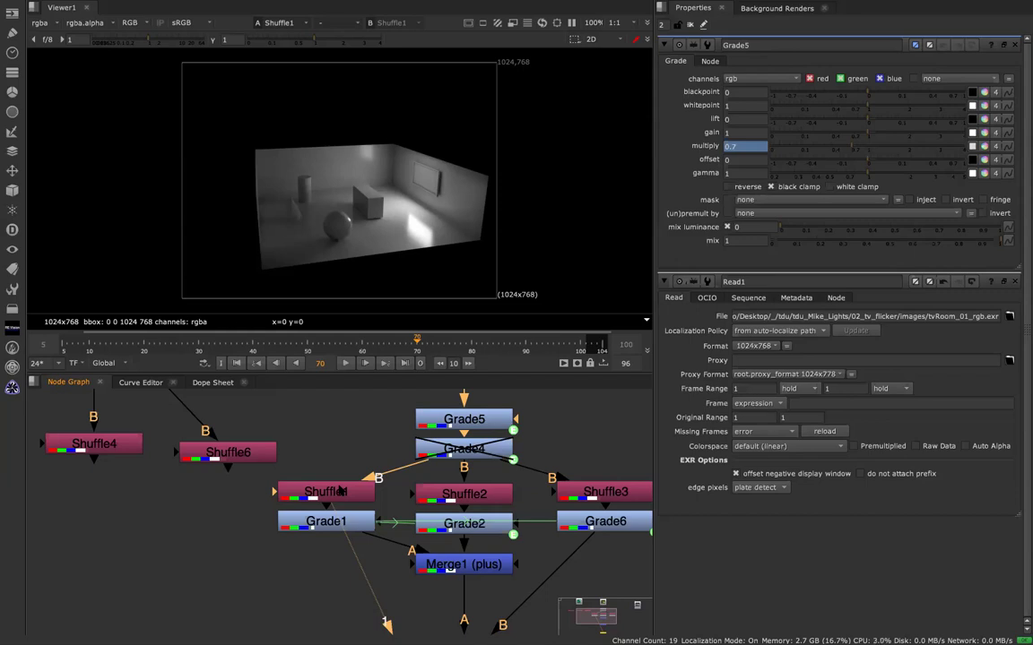
{"action": "left_click_drag", "start_coordinate": [368, 478], "coordinate": [607, 491]}
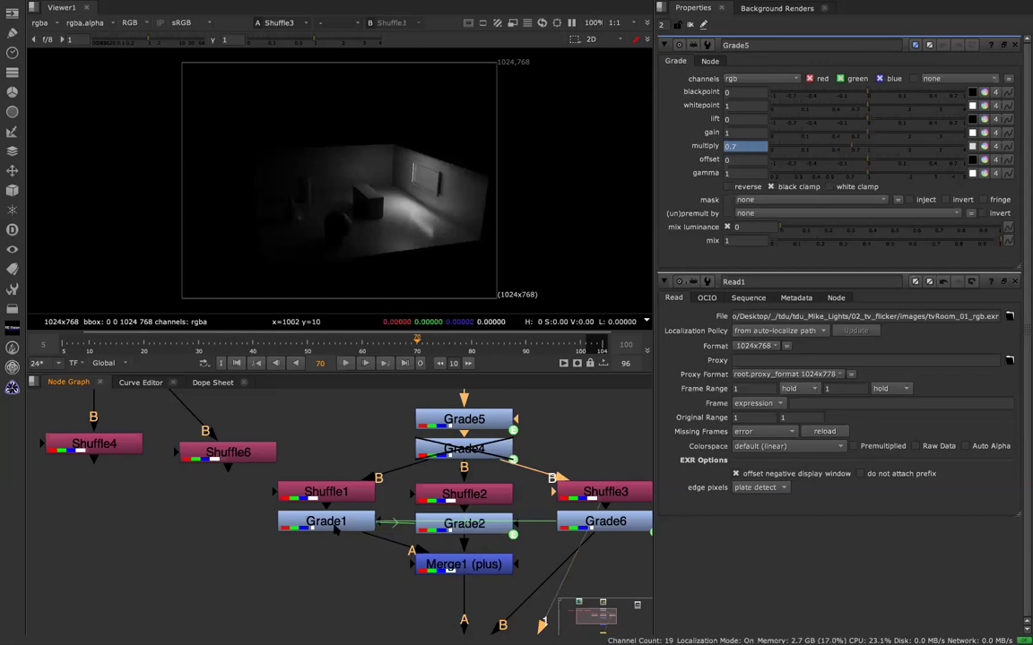
{"action": "double_click", "coordinate": [323, 491]}
{"action": "key", "text": "1"}
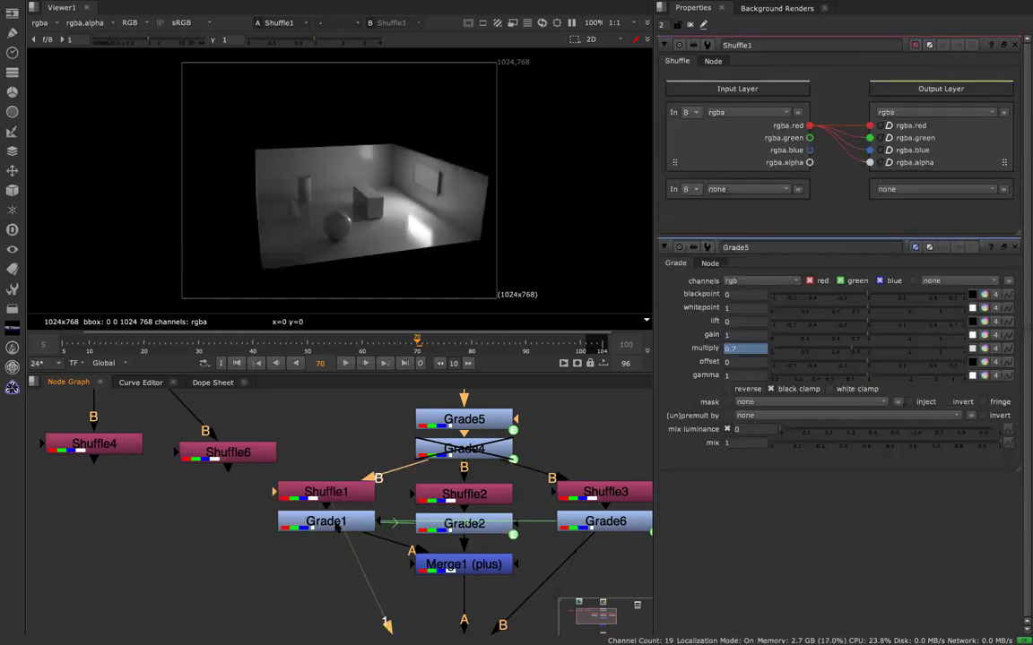
Inspect the gain settings and view the results of Grade1, Grade2 and Grade6 in turn.
{"action": "double_click", "coordinate": [327, 522]}
{"action": "key", "text": "1"}
{"action": "left_click", "coordinate": [484, 538]}
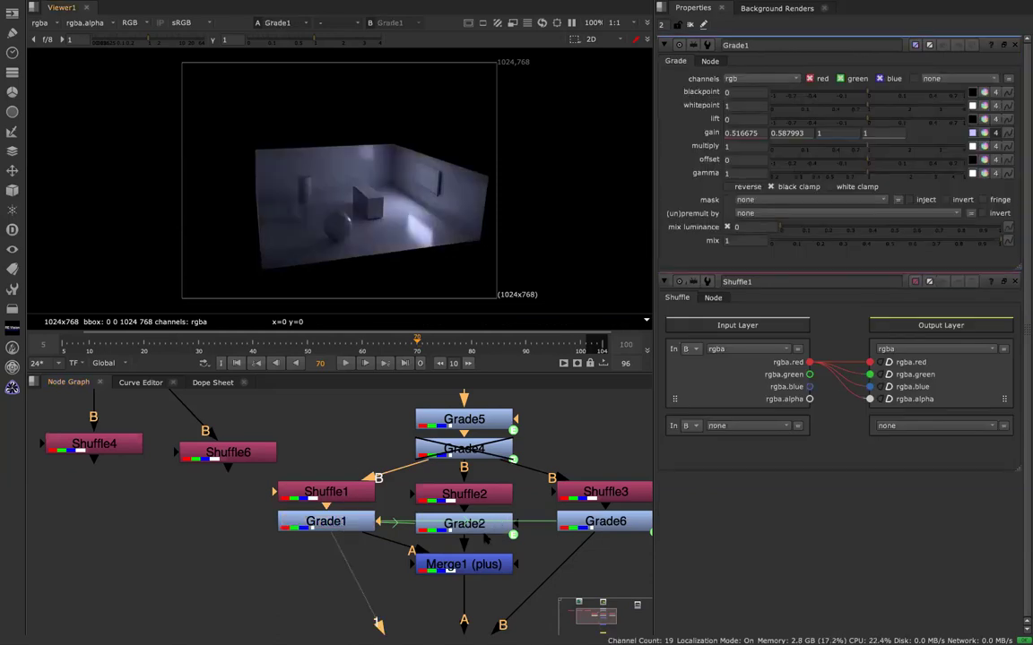
{"action": "double_click", "coordinate": [484, 527]}
{"action": "key", "text": "1"}
{"action": "double_click", "coordinate": [602, 522]}
{"action": "key", "text": "1"}
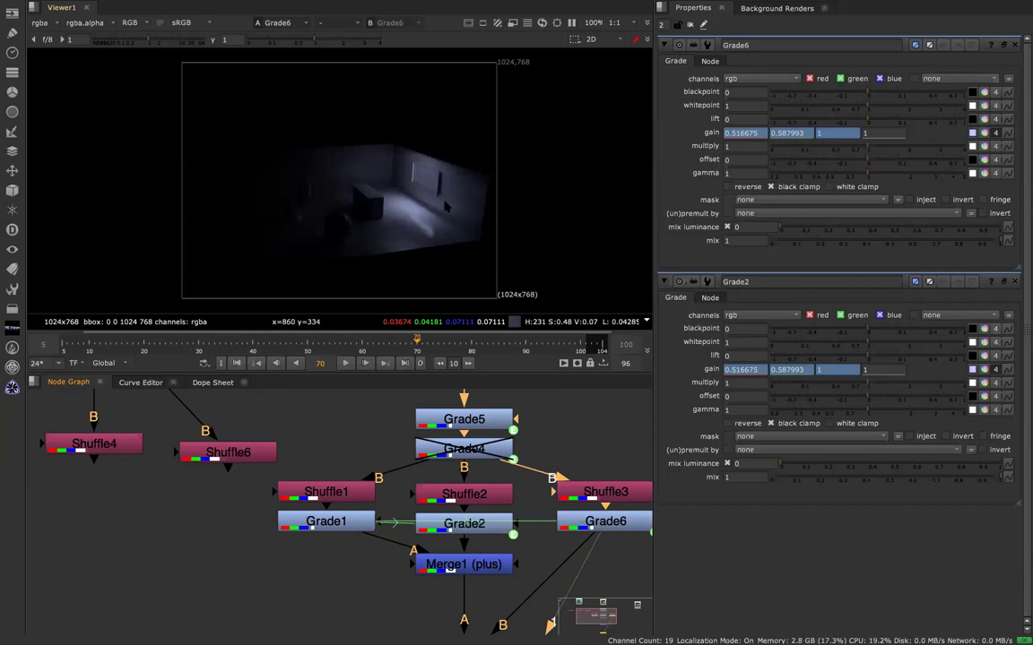
Change Grade1's gain colour to a pale cyan of 0.516675, 0.957567, 1 using the colour wheel.
{"action": "double_click", "coordinate": [341, 523]}
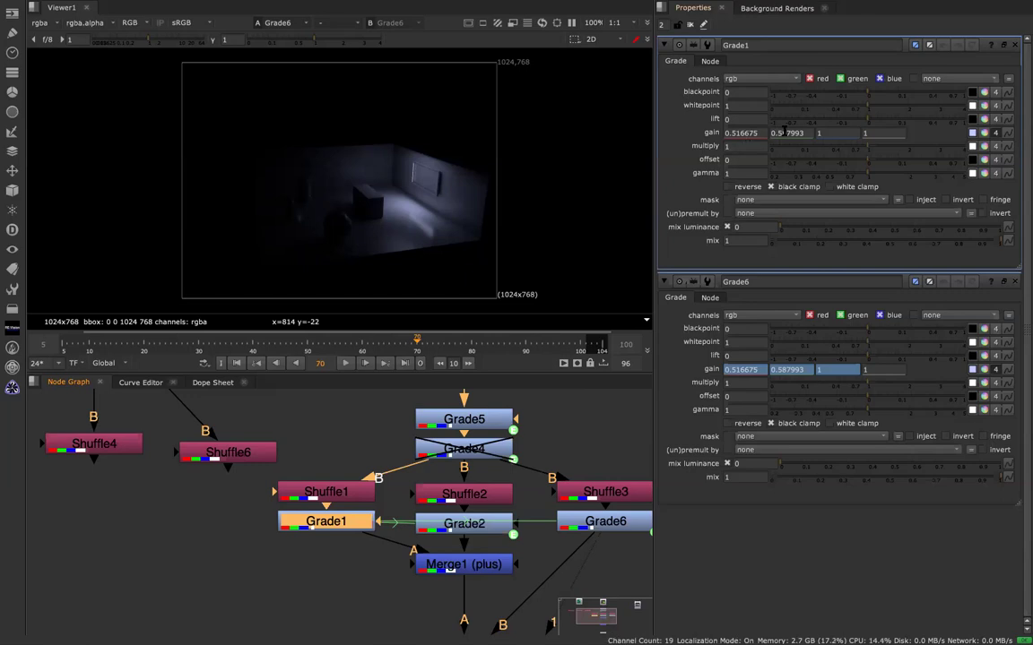
{"action": "left_click", "coordinate": [983, 131]}
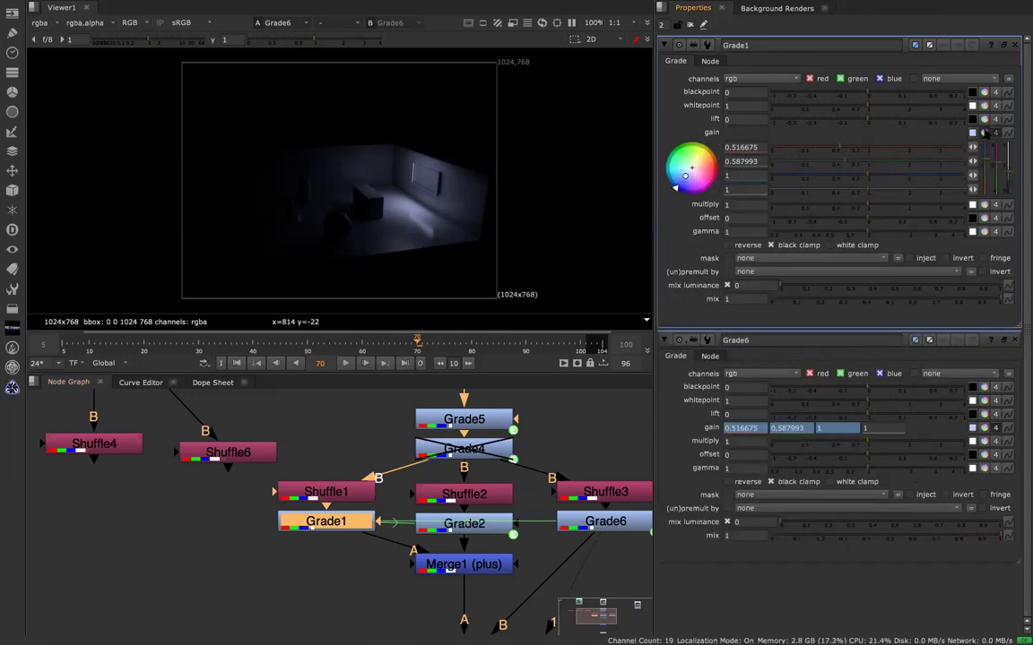
{"action": "left_click", "coordinate": [985, 133]}
{"action": "left_click", "coordinate": [984, 133]}
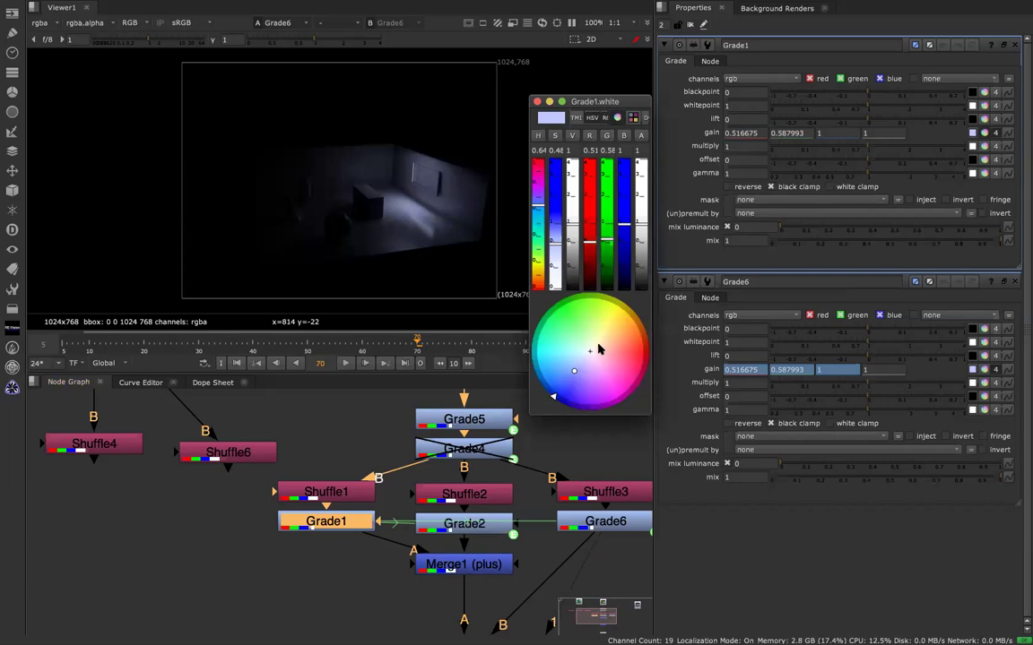
{"action": "left_click_drag", "start_coordinate": [553, 398], "coordinate": [532, 357]}
View Grade2, Grade6 and Grade1 in turn to check how the gain colour carries across the linked grades.
{"action": "double_click", "coordinate": [464, 523]}
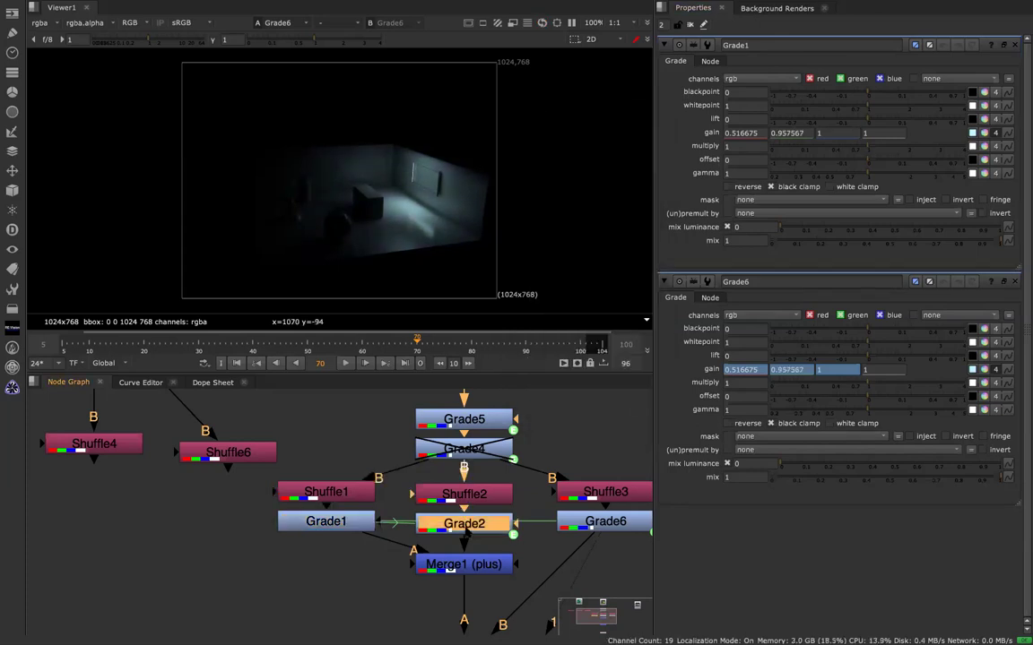
{"action": "key", "text": "1"}
{"action": "double_click", "coordinate": [605, 523]}
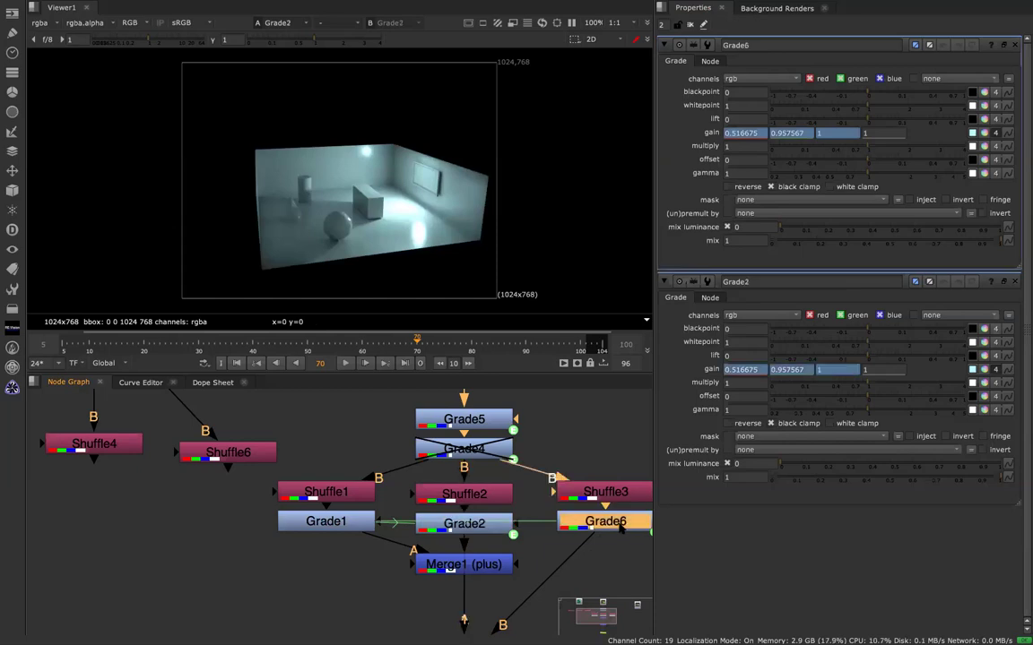
{"action": "key", "text": "1"}
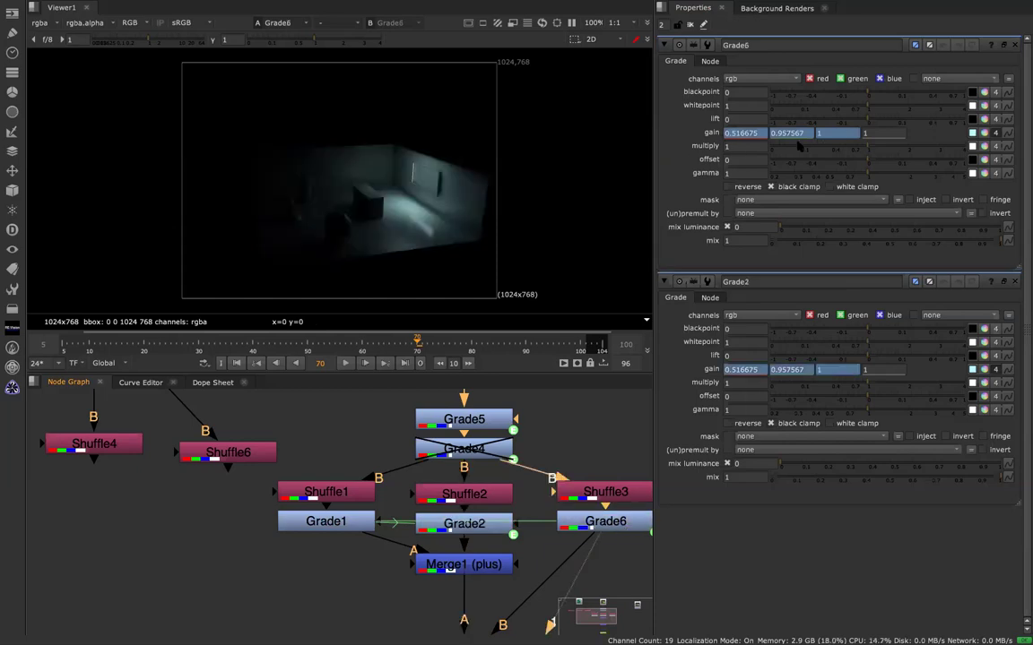
{"action": "double_click", "coordinate": [326, 522]}
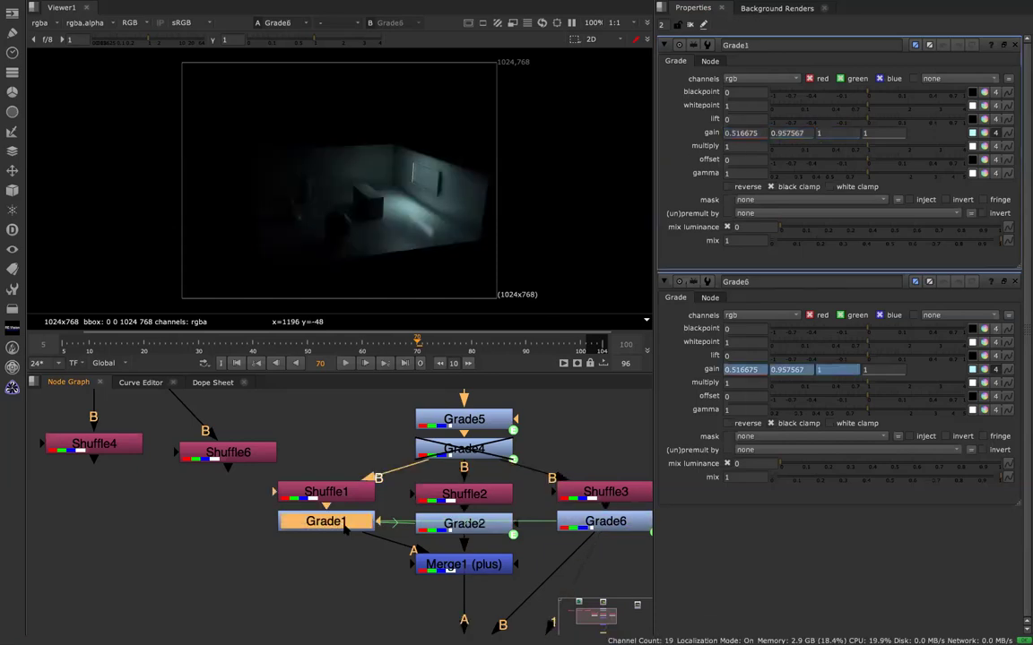
{"action": "key", "text": "1"}
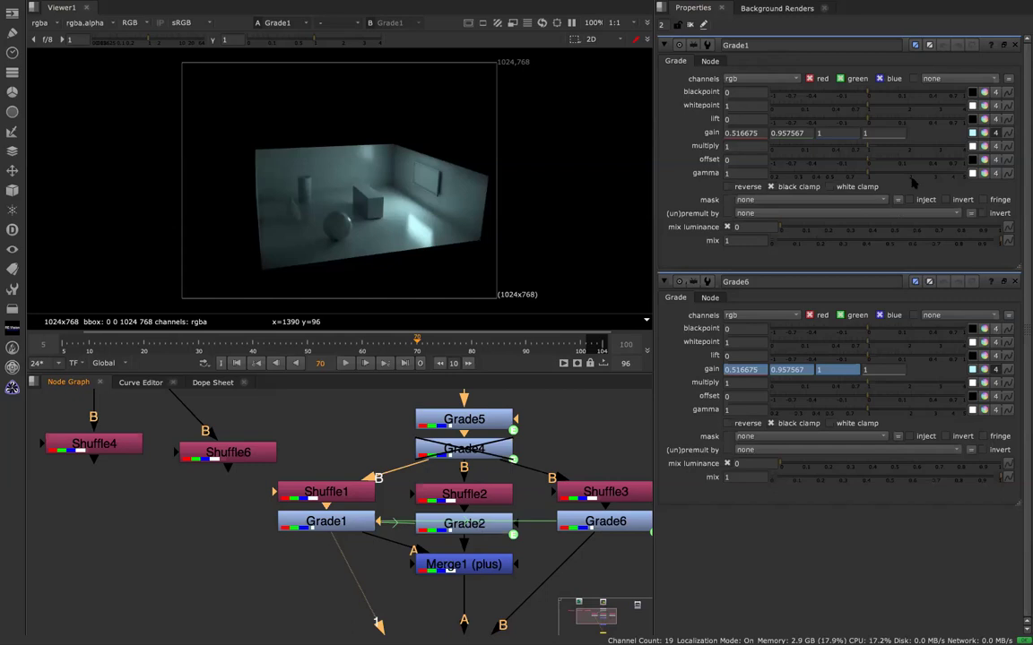
Examine the copy options for Grade1's gain and the paste options for Grade2's gain used for linking the values.
{"action": "right_click", "coordinate": [760, 134]}
{"action": "mouse_move", "coordinate": [851, 247]}
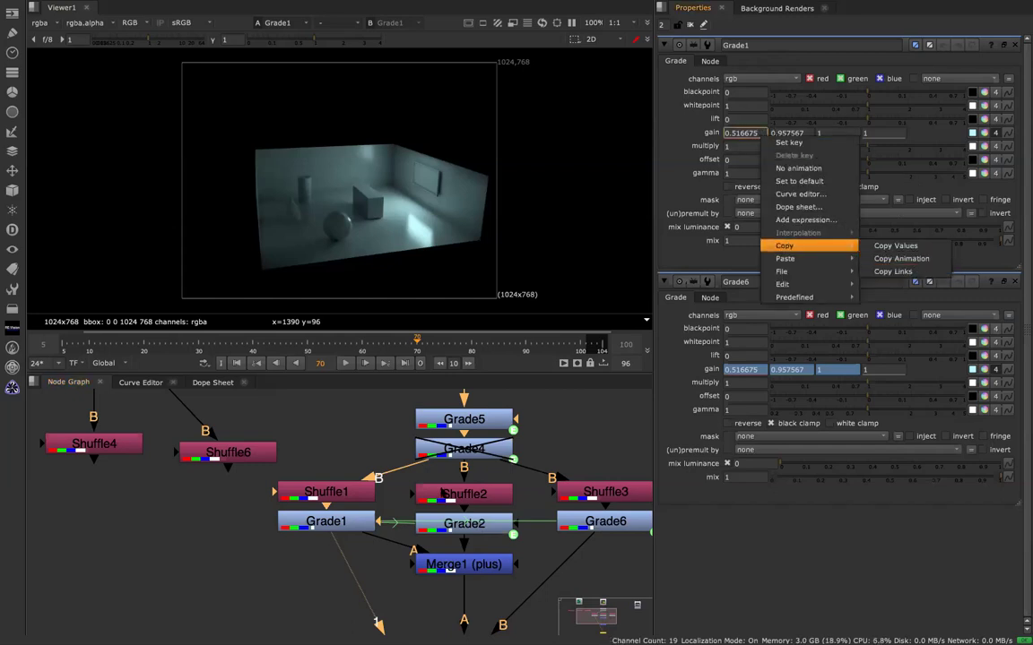
{"action": "left_click", "coordinate": [463, 523]}
{"action": "double_click", "coordinate": [464, 524]}
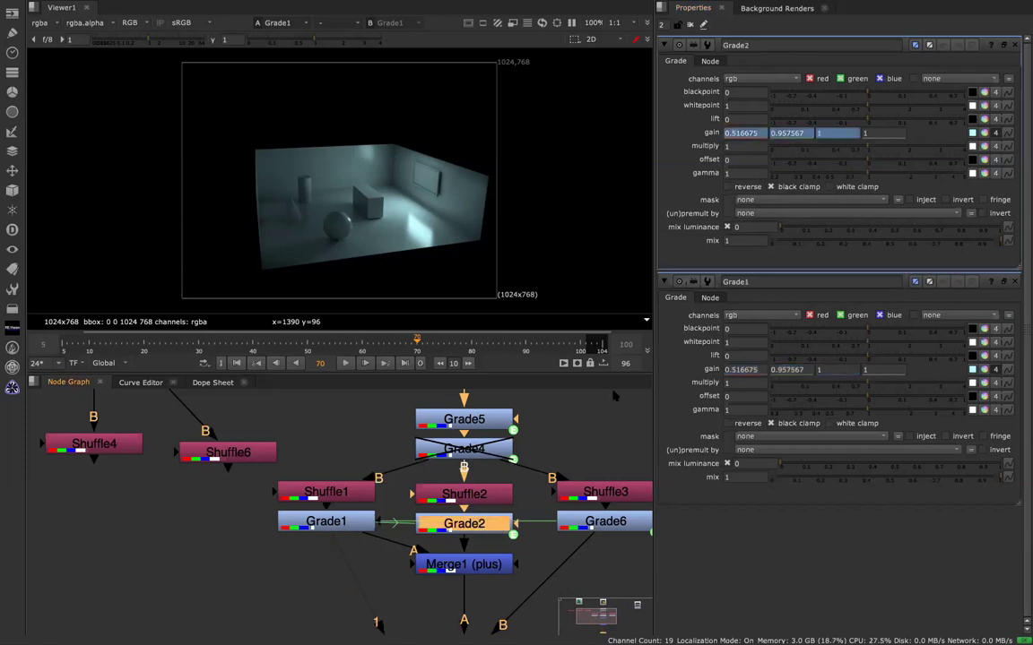
{"action": "right_click", "coordinate": [753, 135]}
{"action": "mouse_move", "coordinate": [807, 257]}
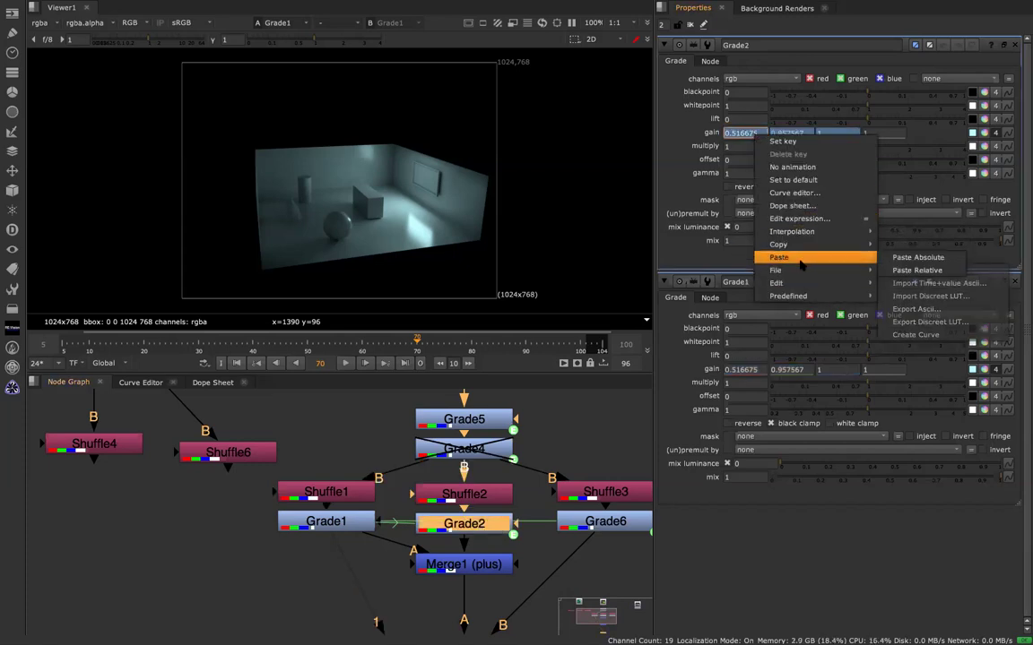
{"action": "left_click", "coordinate": [917, 270]}
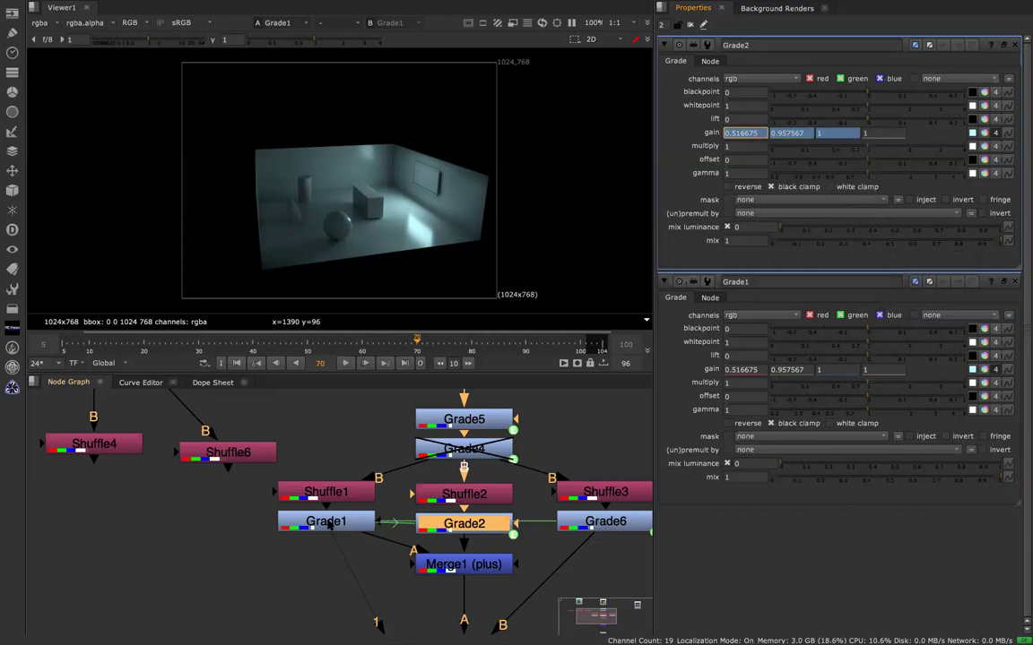
{"action": "left_click", "coordinate": [328, 524]}
Add a Grade node, connect it beneath the blue-channel Shuffle6 and view its result.
{"action": "left_click", "coordinate": [137, 526]}
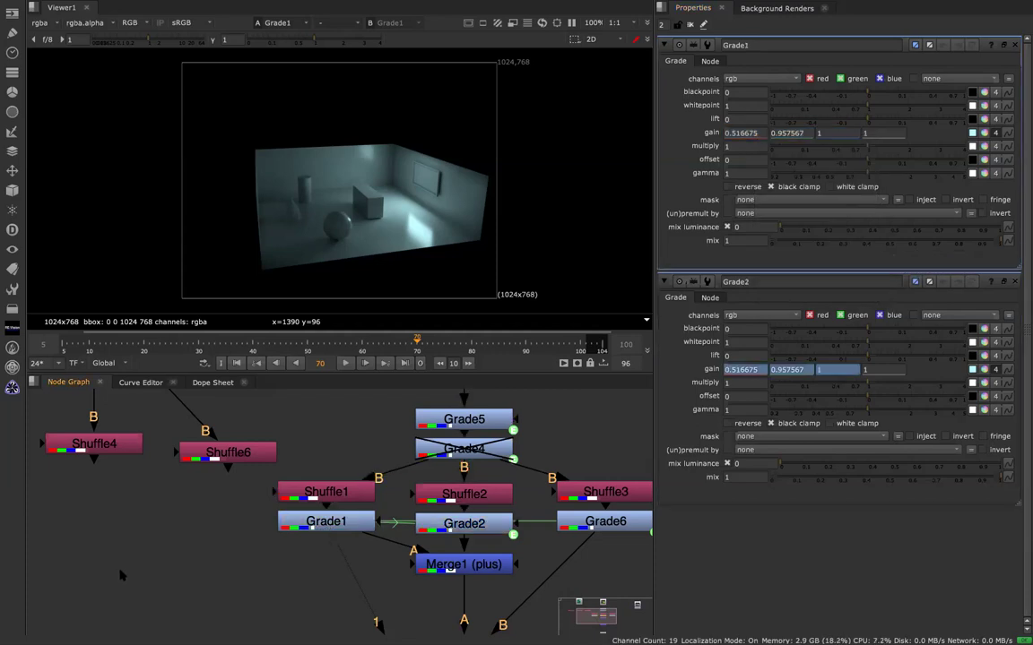
{"action": "key", "text": "Tab"}
{"action": "type", "text": "grade"}
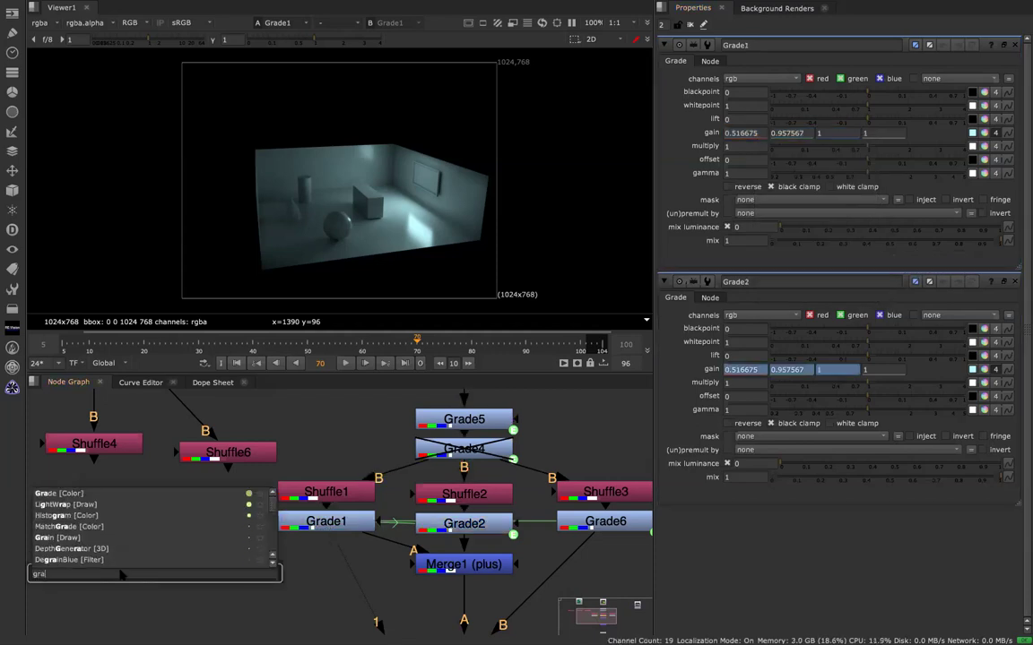
{"action": "key", "text": "Return"}
{"action": "left_click_drag", "start_coordinate": [113, 536], "coordinate": [215, 448]}
{"action": "left_click_drag", "start_coordinate": [142, 578], "coordinate": [219, 526]}
{"action": "key", "text": "1"}
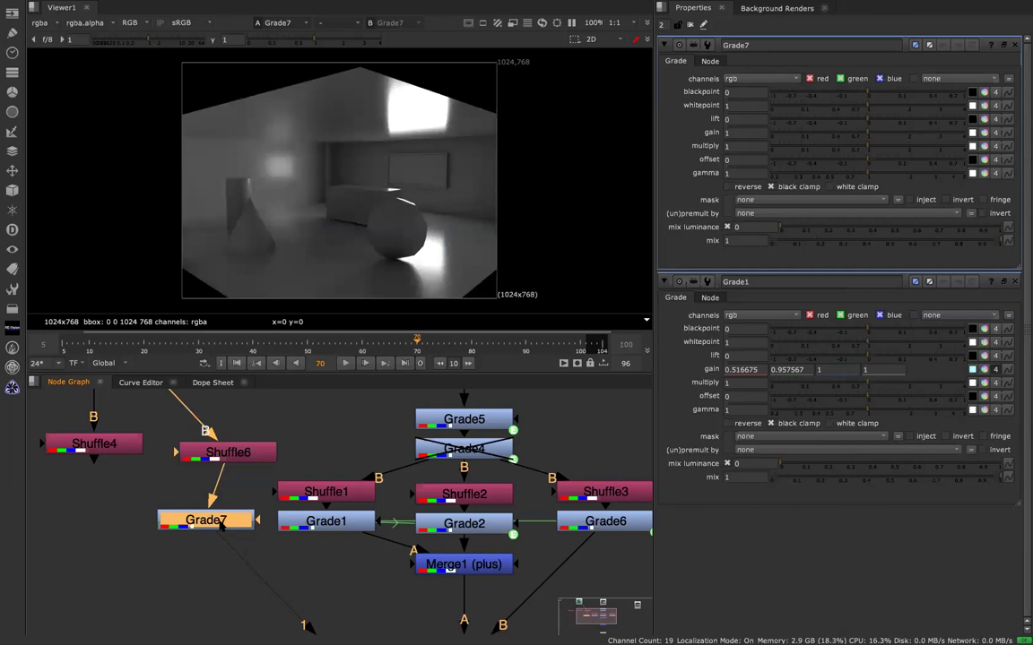
Link Grade7's red gain to Grade1's red gain with separate channel values, and move Grade7 straight down beneath Shuffle6.
{"action": "double_click", "coordinate": [334, 523]}
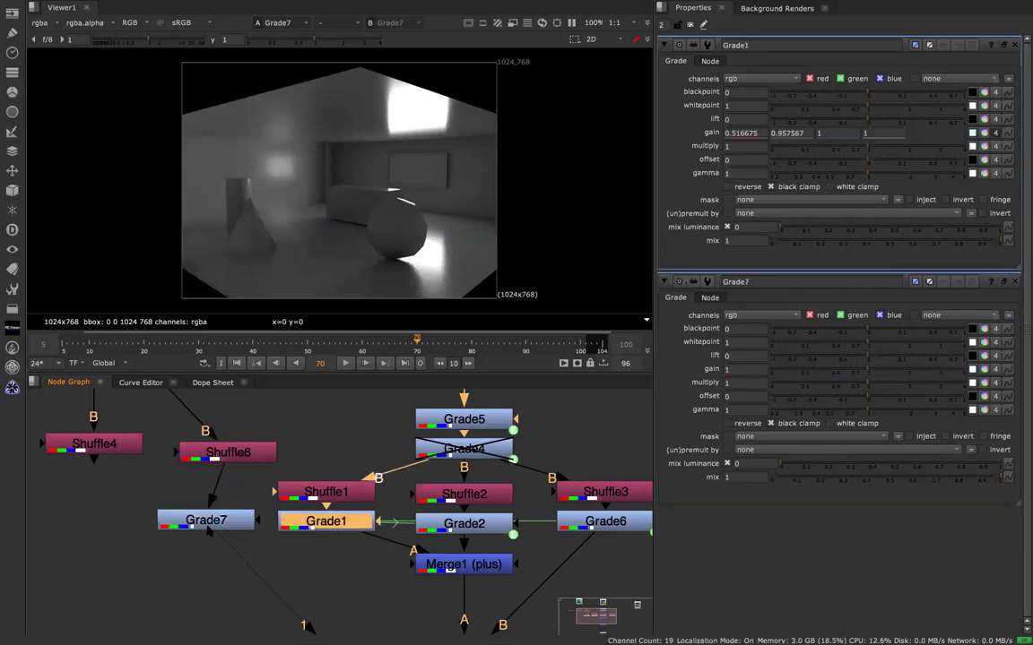
{"action": "double_click", "coordinate": [206, 521]}
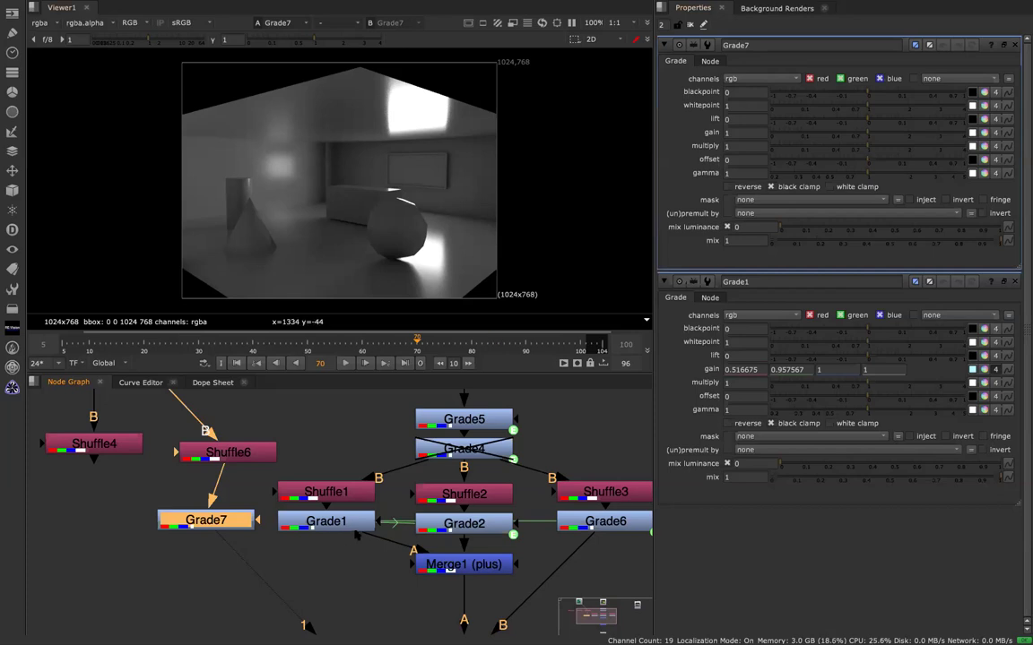
{"action": "right_click", "coordinate": [747, 372]}
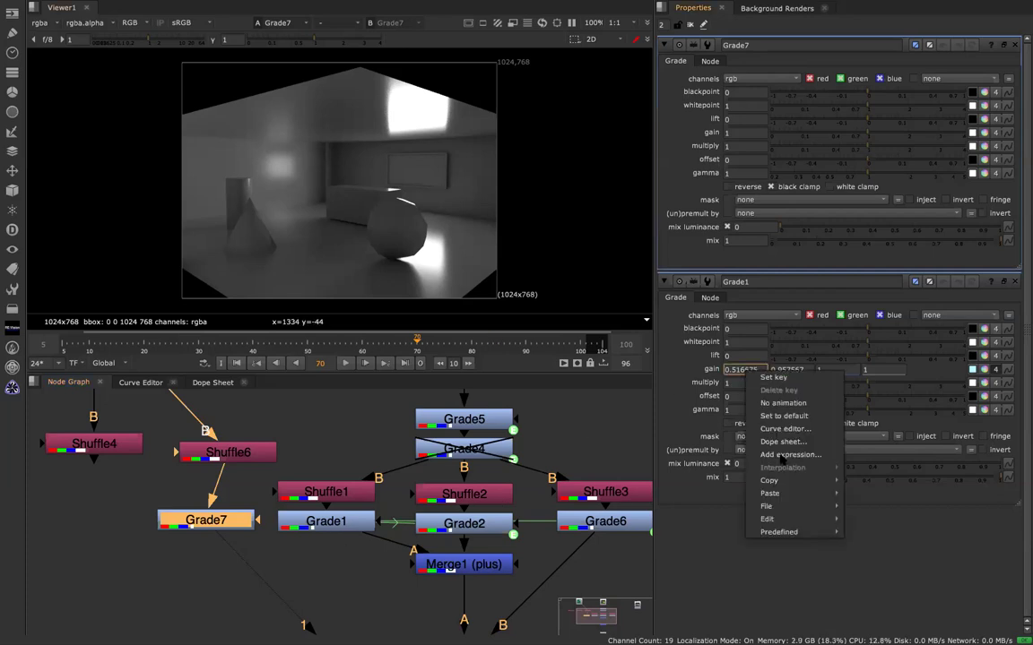
{"action": "mouse_move", "coordinate": [798, 480]}
{"action": "left_click", "coordinate": [879, 505]}
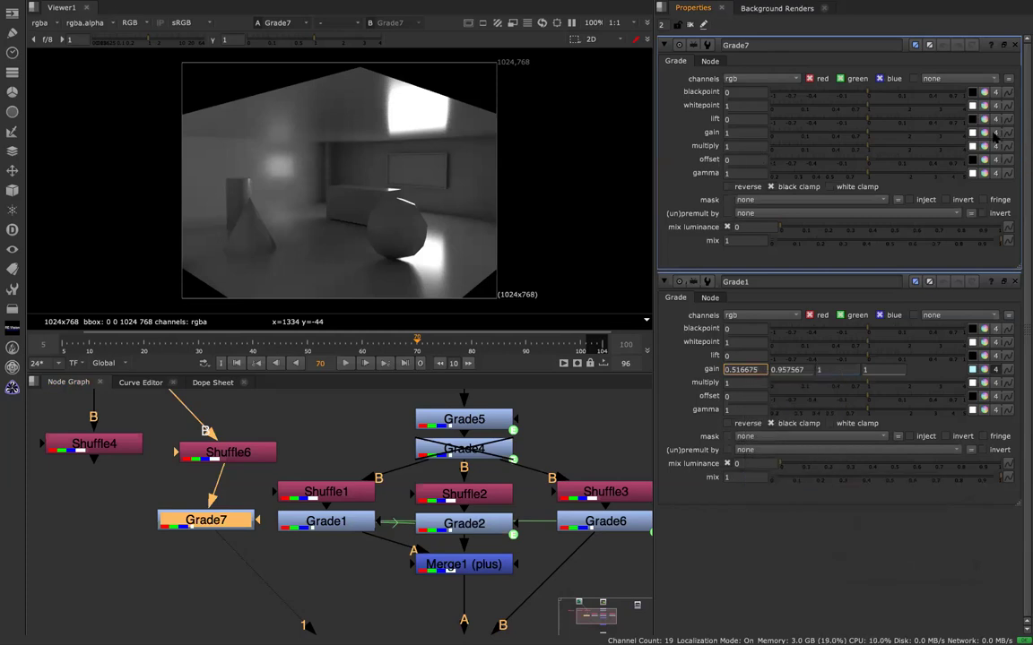
{"action": "left_click", "coordinate": [995, 132]}
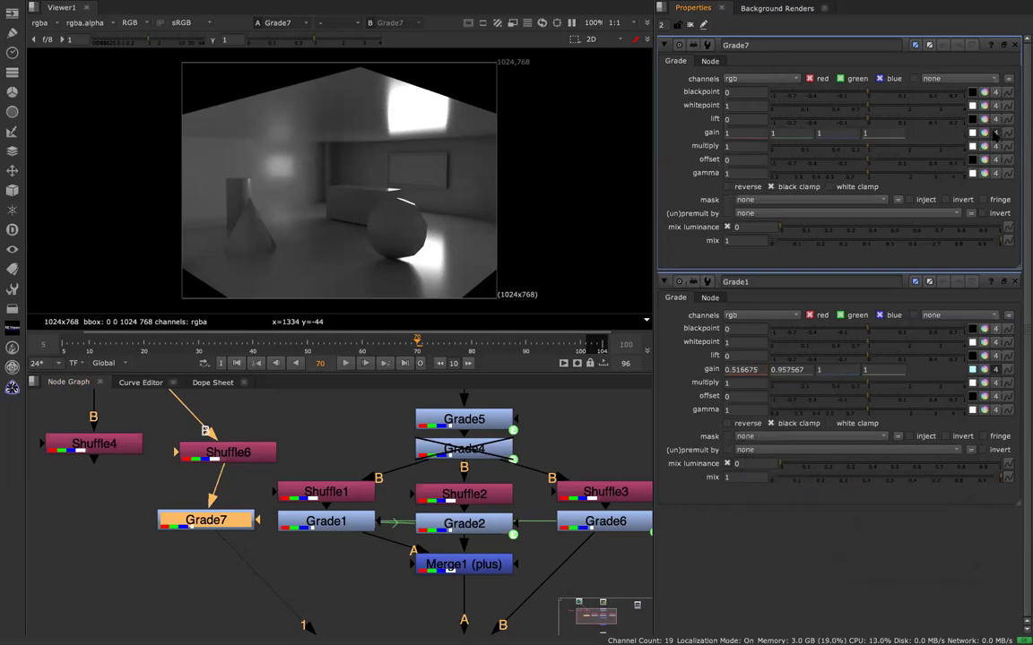
{"action": "right_click", "coordinate": [743, 135]}
{"action": "mouse_move", "coordinate": [773, 258]}
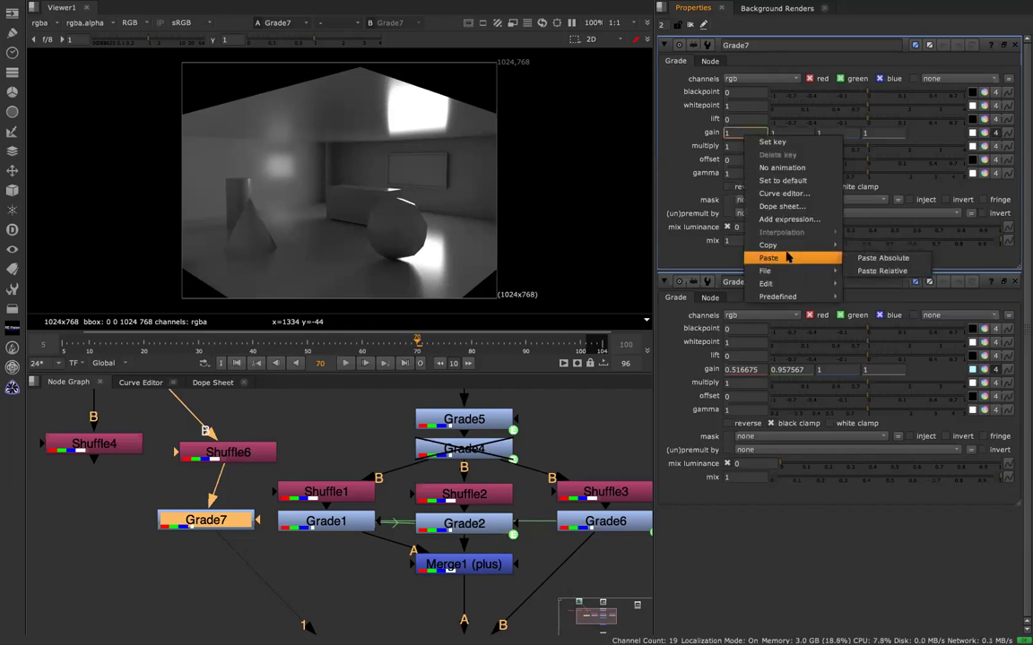
{"action": "left_click", "coordinate": [871, 270]}
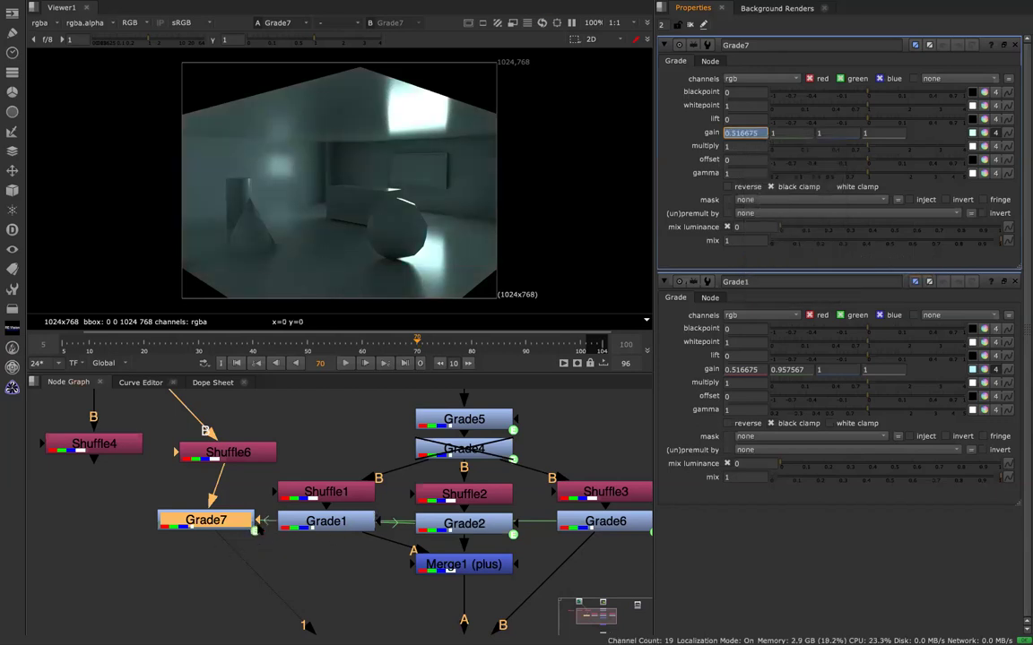
{"action": "left_click_drag", "start_coordinate": [237, 521], "coordinate": [251, 575]}
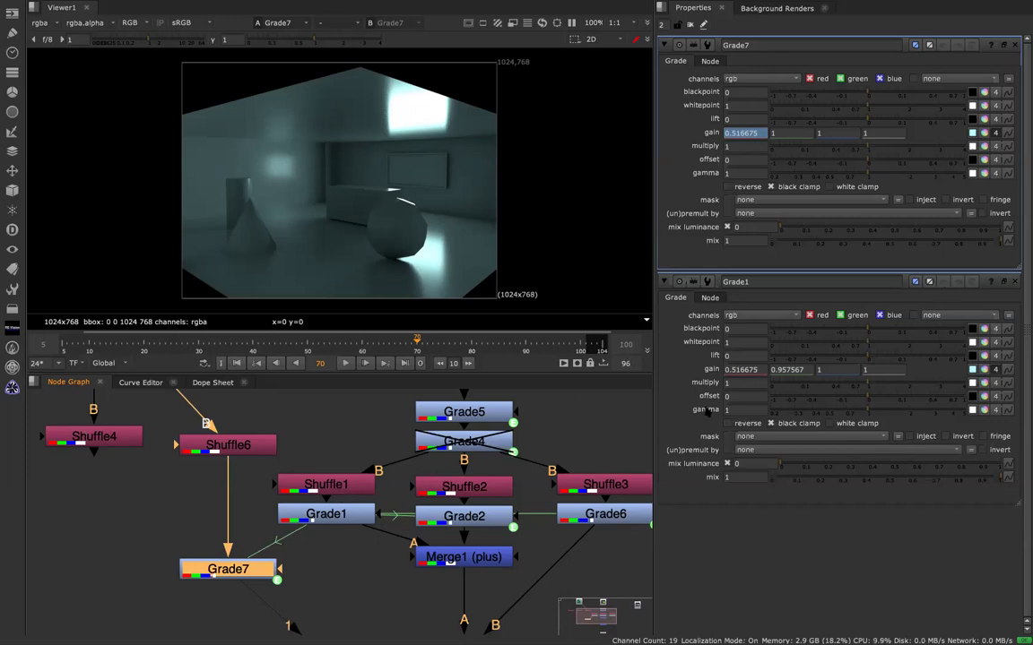
Link Grade7's green gain to Grade1's green gain by copying the link and pasting it as absolute.
{"action": "right_click", "coordinate": [804, 370]}
{"action": "mouse_move", "coordinate": [858, 474]}
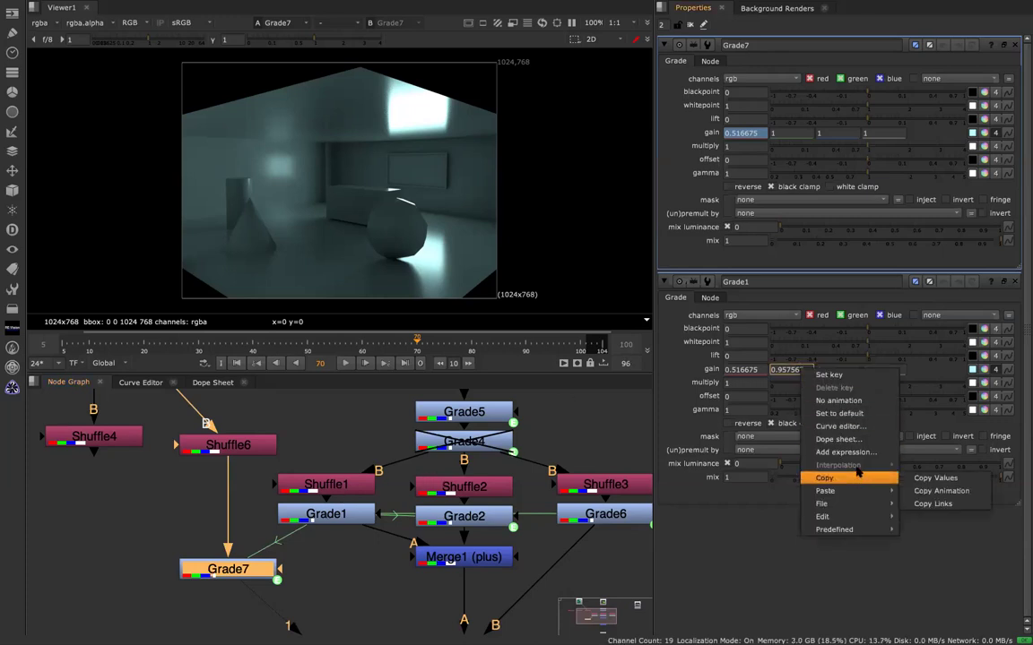
{"action": "left_click", "coordinate": [937, 492]}
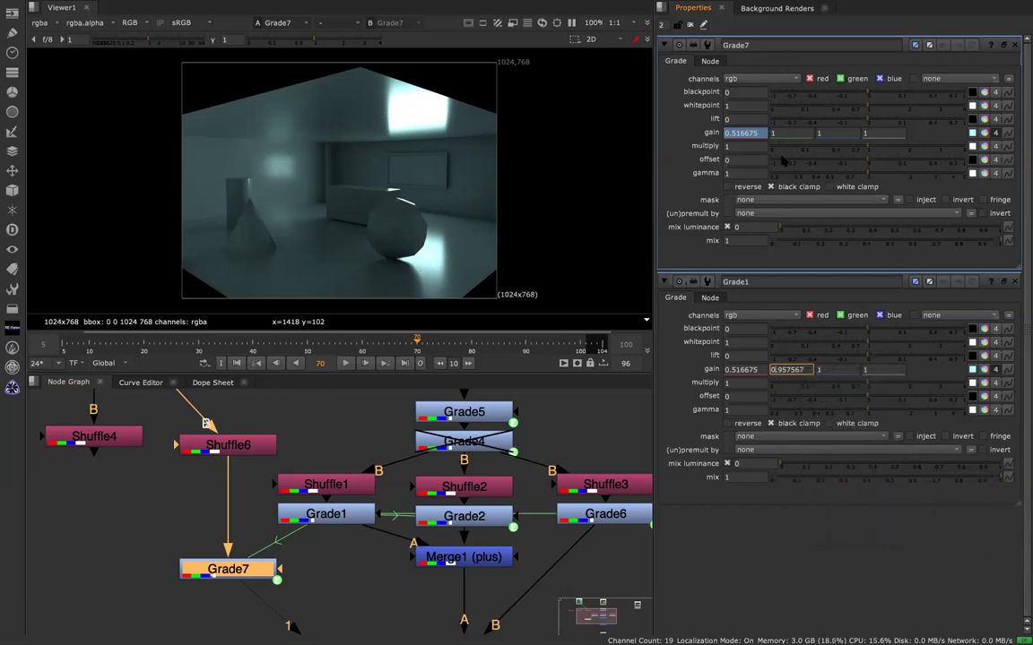
{"action": "right_click", "coordinate": [802, 135]}
{"action": "mouse_move", "coordinate": [842, 256]}
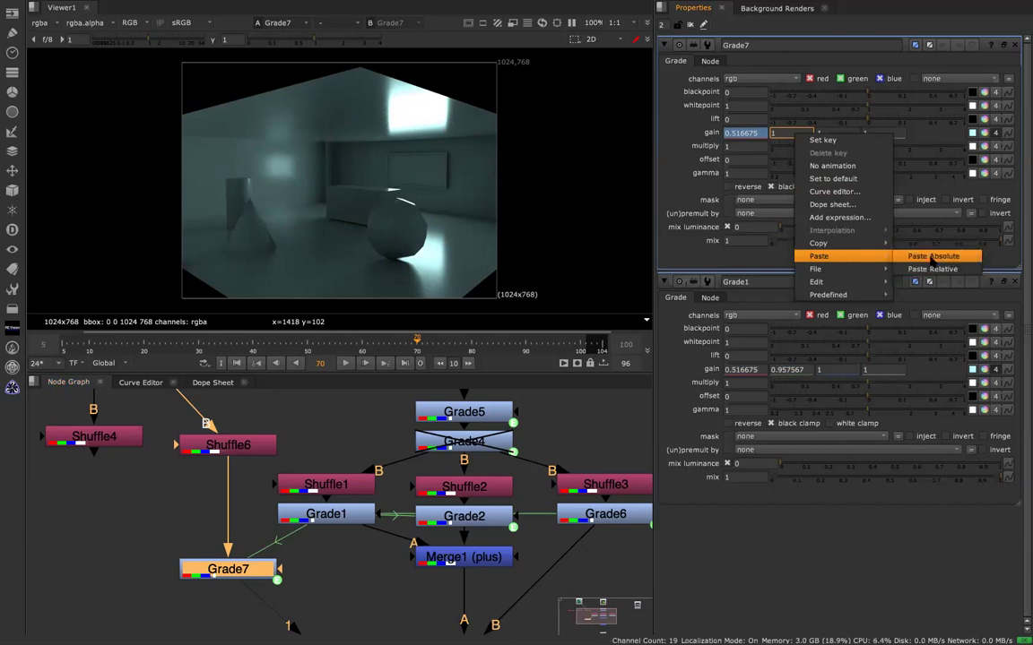
{"action": "left_click", "coordinate": [934, 257]}
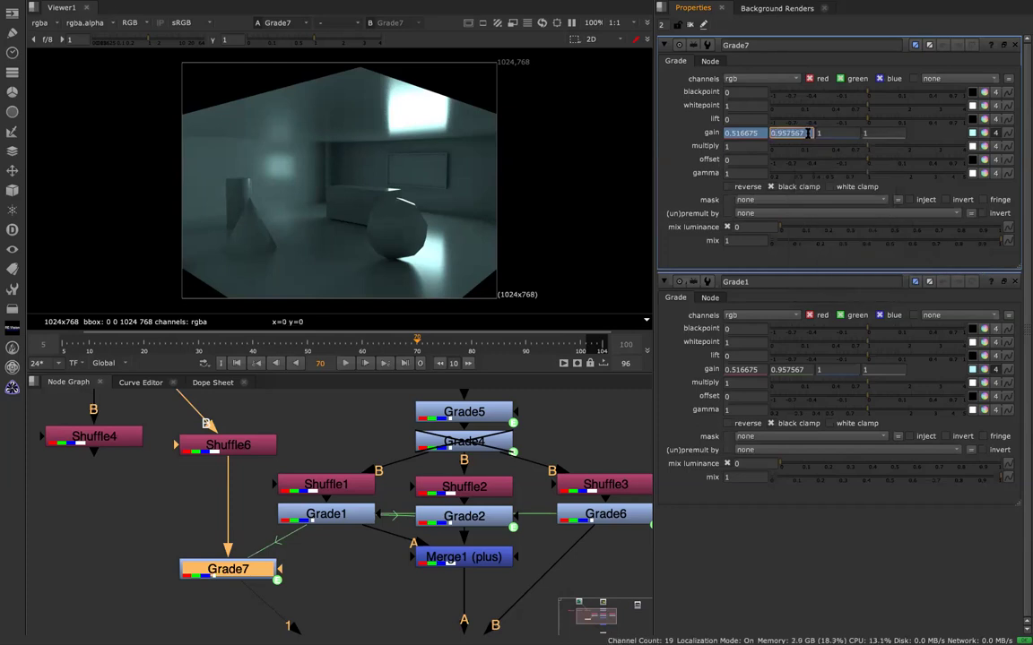
{"action": "right_click", "coordinate": [809, 133]}
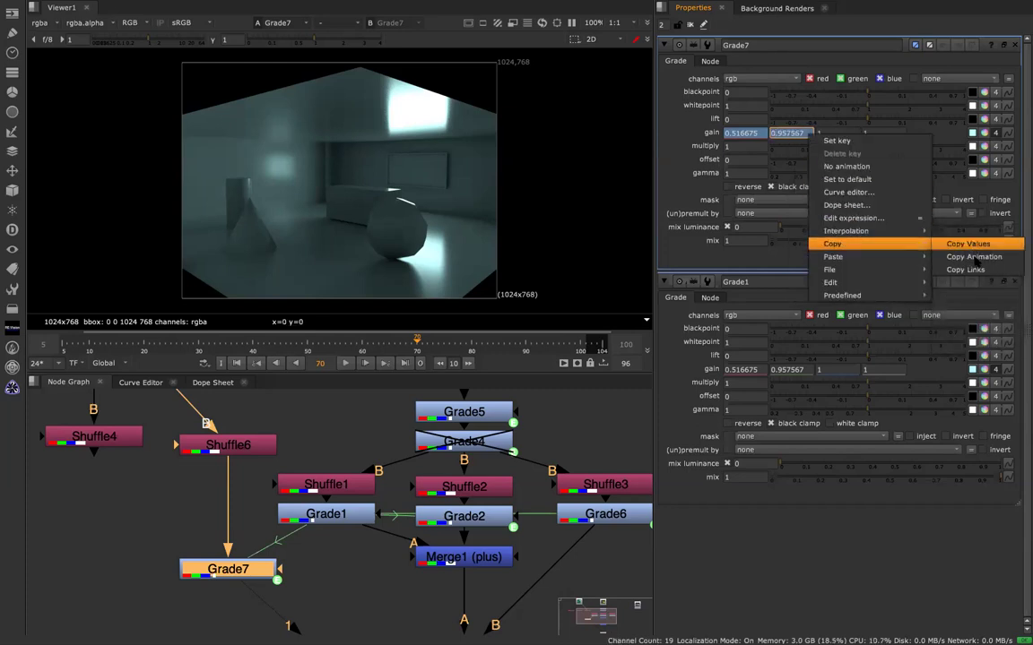
{"action": "left_click", "coordinate": [950, 268]}
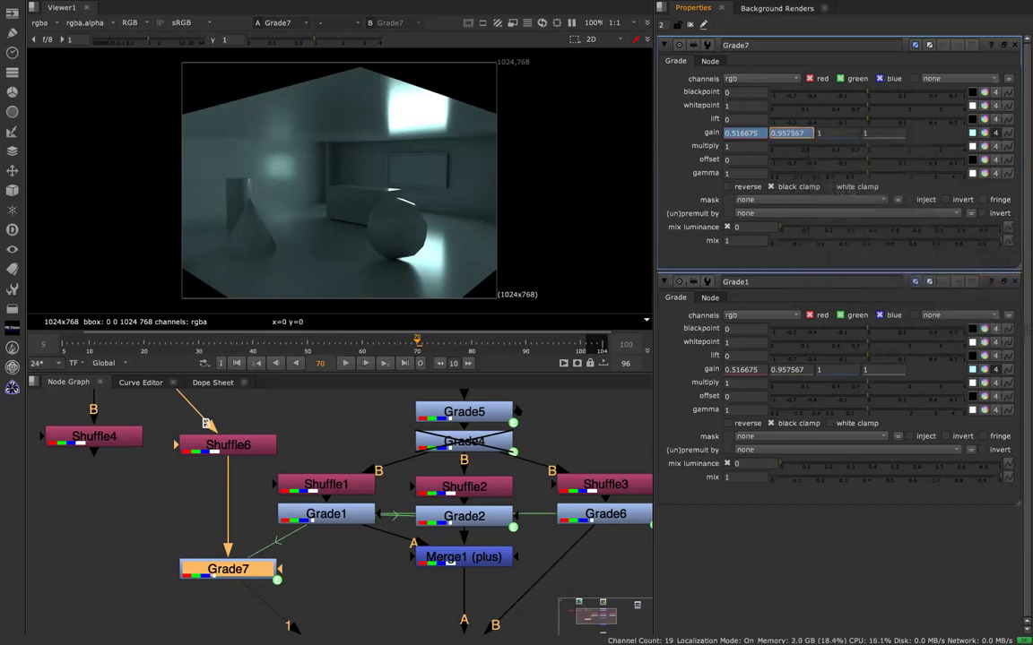
Link Grade7's blue gain to Grade1's blue gain.
{"action": "right_click", "coordinate": [821, 370]}
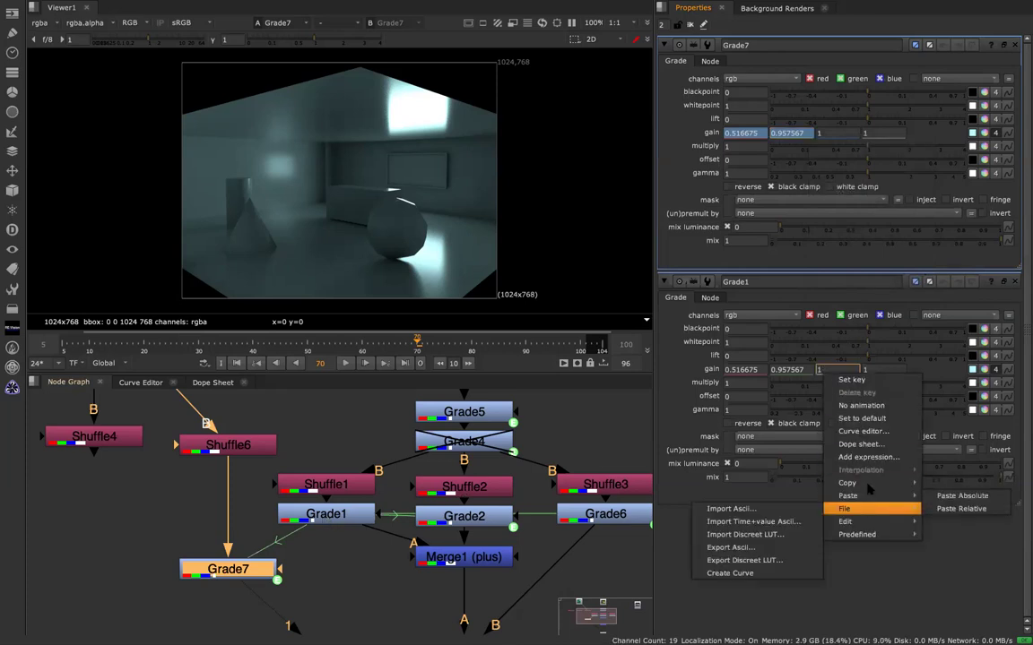
{"action": "mouse_move", "coordinate": [875, 495]}
{"action": "left_click", "coordinate": [955, 508]}
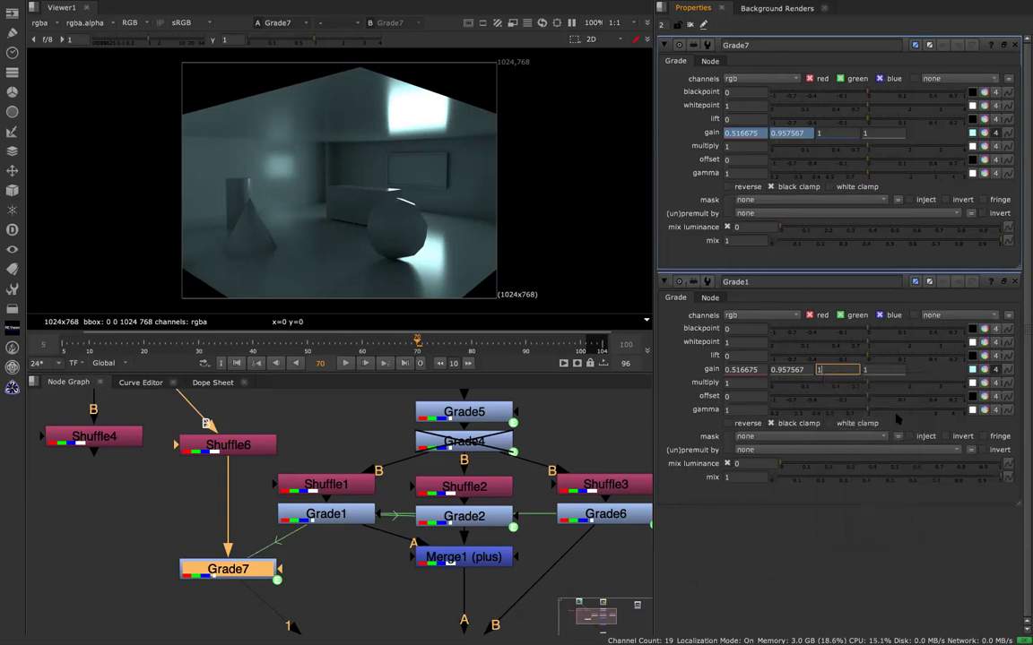
{"action": "right_click", "coordinate": [852, 134]}
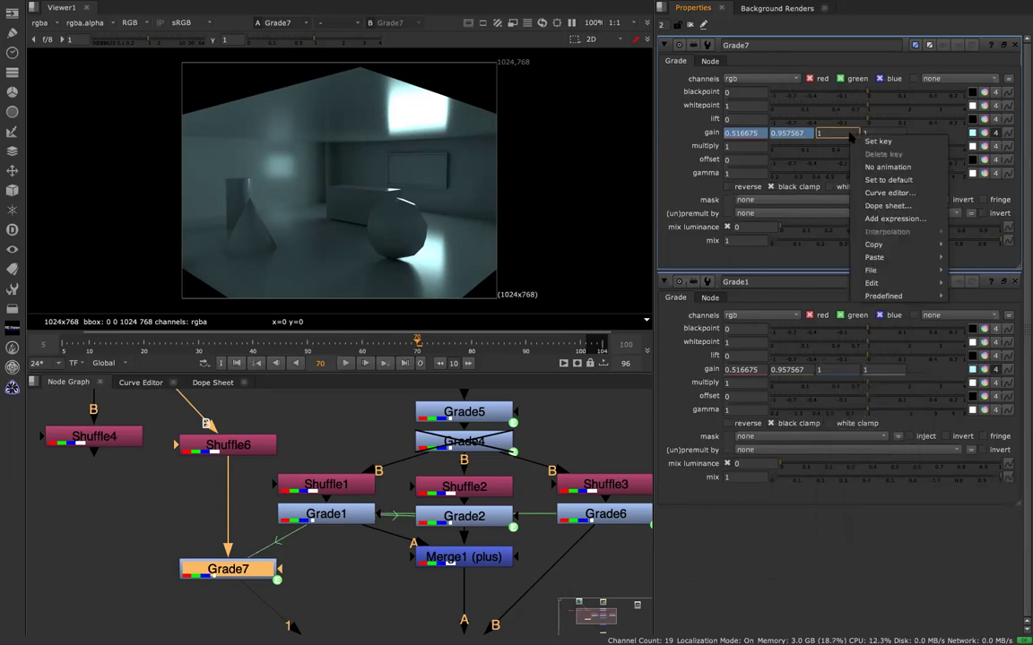
{"action": "mouse_move", "coordinate": [908, 261]}
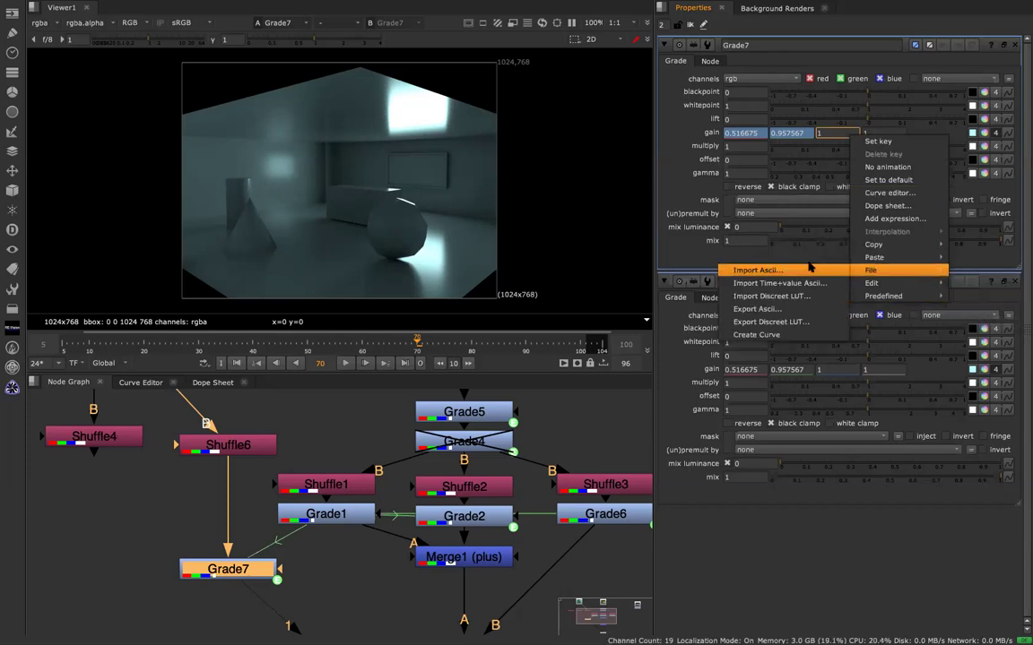
{"action": "left_click", "coordinate": [823, 267]}
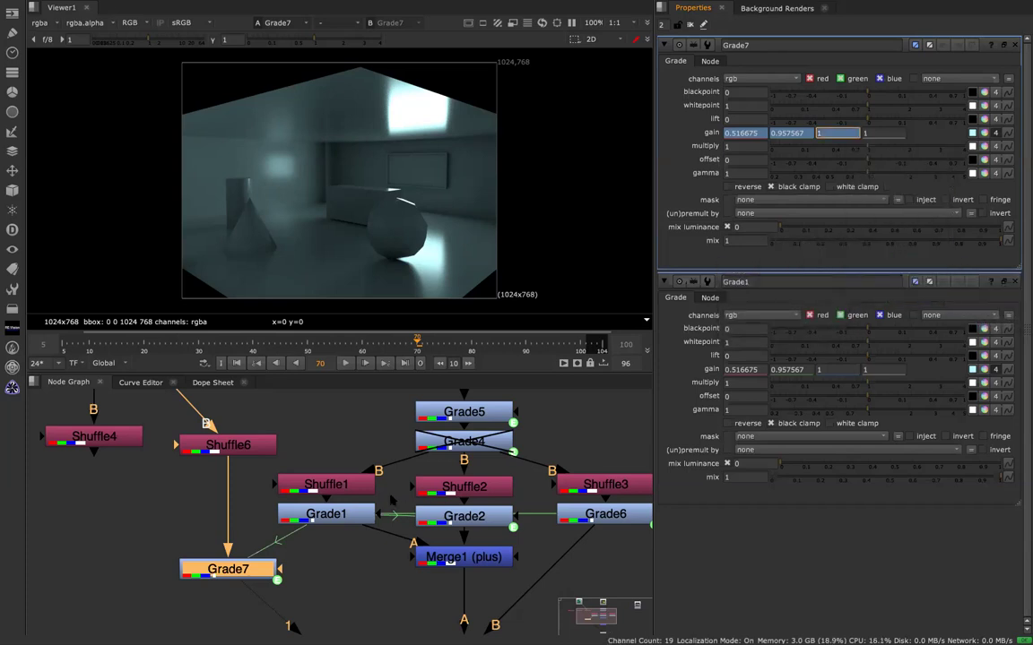
Shift Grade1's gain colour to a bluer tint of 0.516675, 0.761587, 1 using the colour wheel.
{"action": "left_click", "coordinate": [325, 514]}
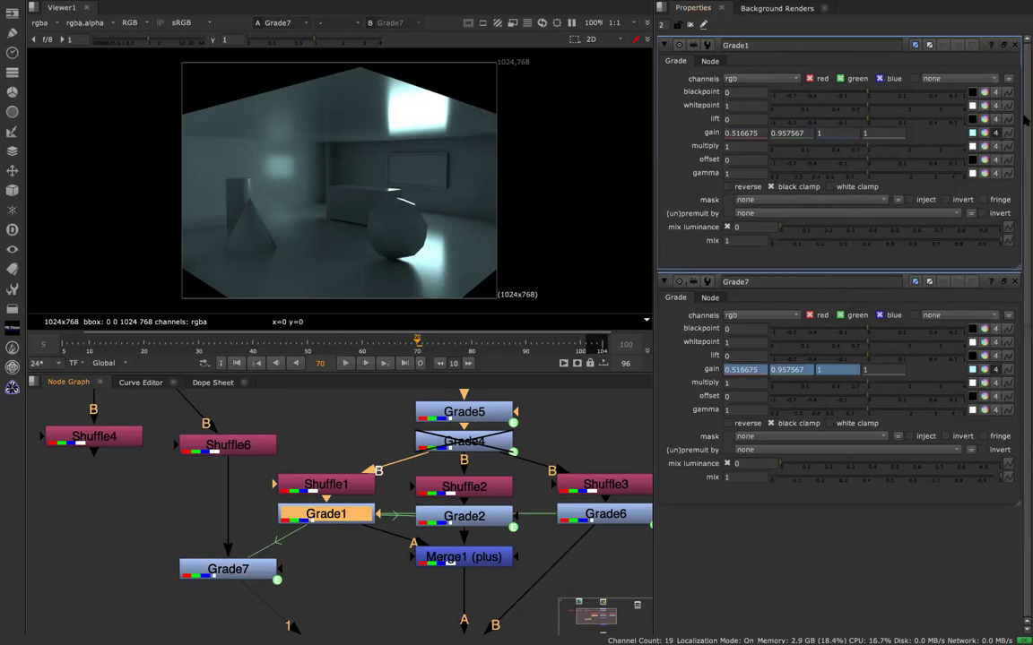
{"action": "left_click", "coordinate": [983, 133]}
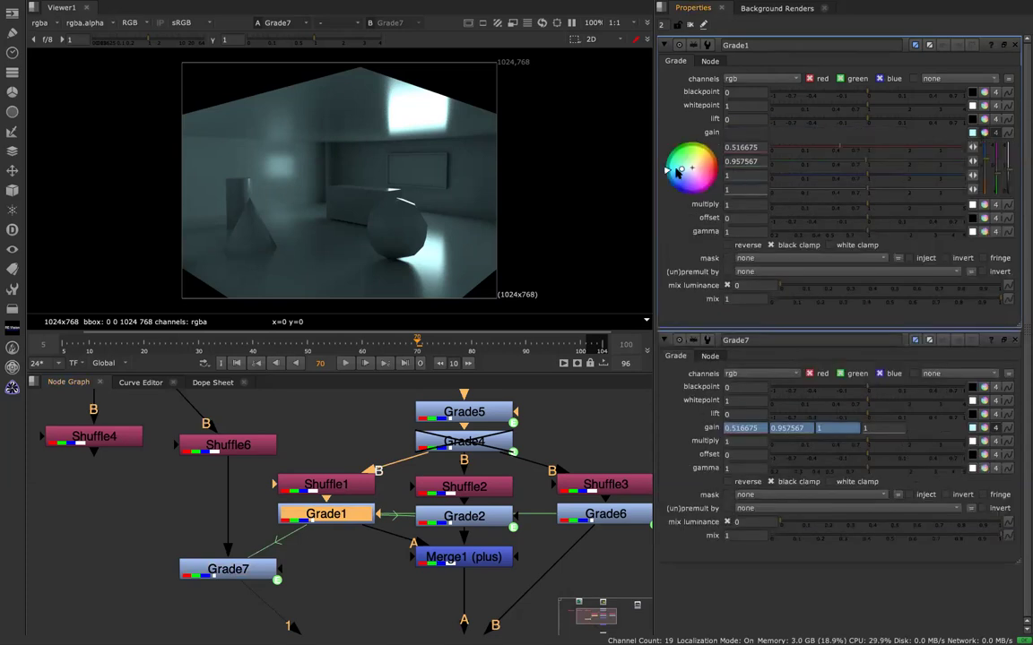
{"action": "left_click_drag", "start_coordinate": [678, 173], "coordinate": [585, 167]}
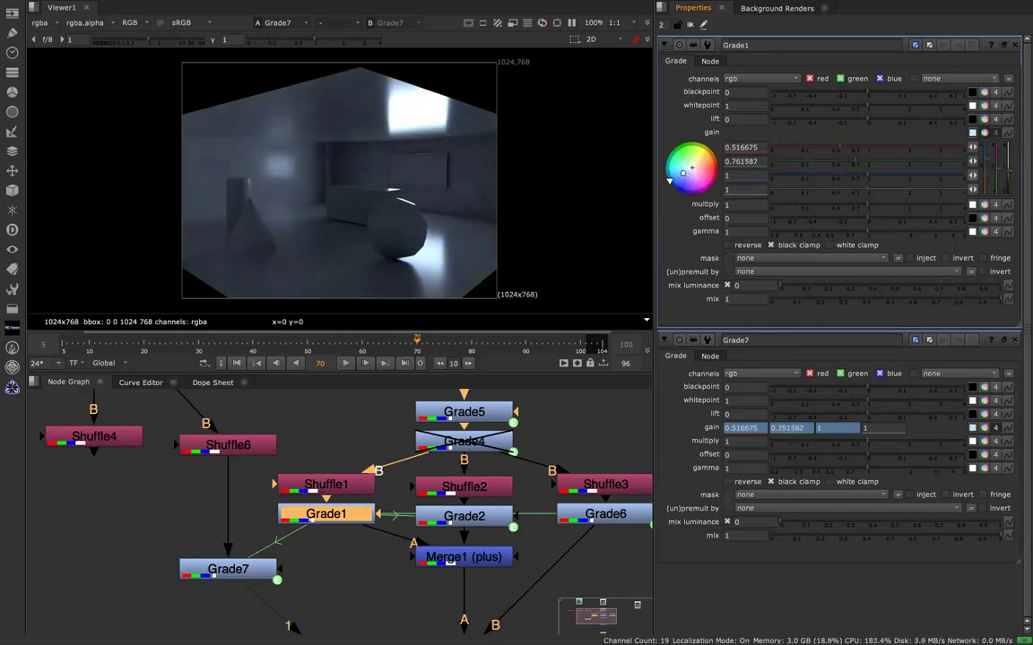
{"action": "key", "text": "alt+i"}
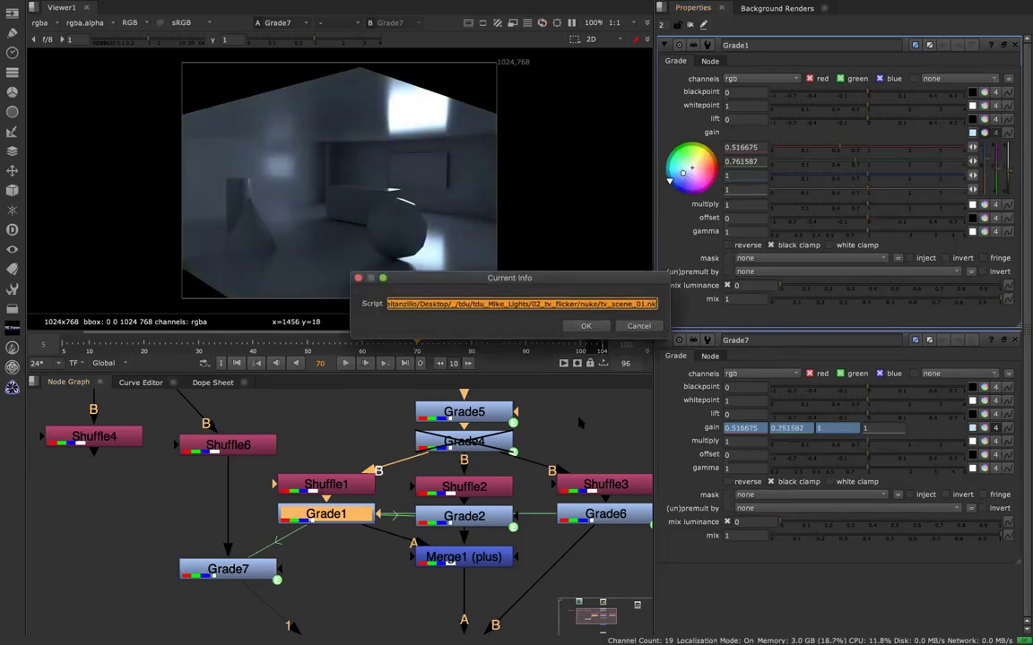
{"action": "key", "text": "Escape"}
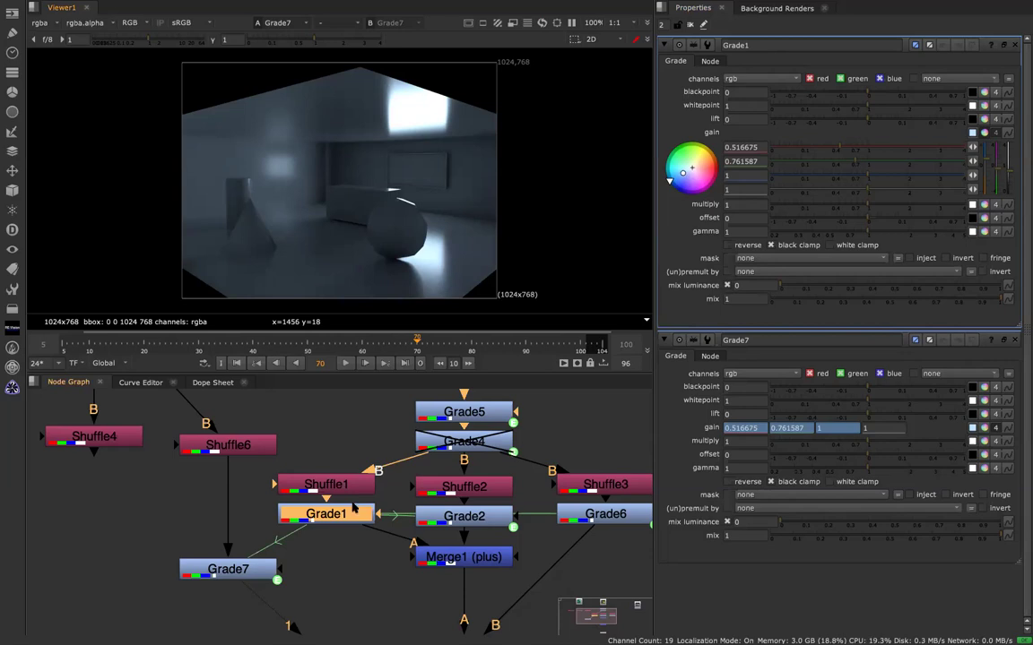
View the linked Grade nodes, Merge1 and Merge2 in turn to check the new tint through to the combined result.
{"action": "key", "text": "1"}
{"action": "key", "text": "1"}
{"action": "key", "text": "1"}
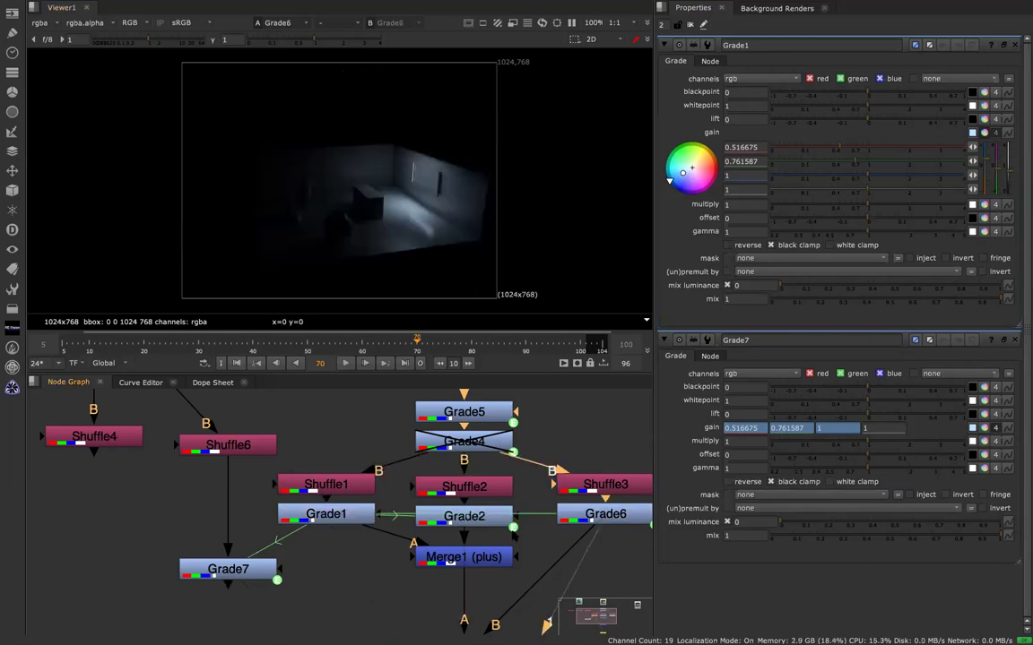
{"action": "double_click", "coordinate": [591, 517]}
{"action": "double_click", "coordinate": [480, 558]}
{"action": "key", "text": "1"}
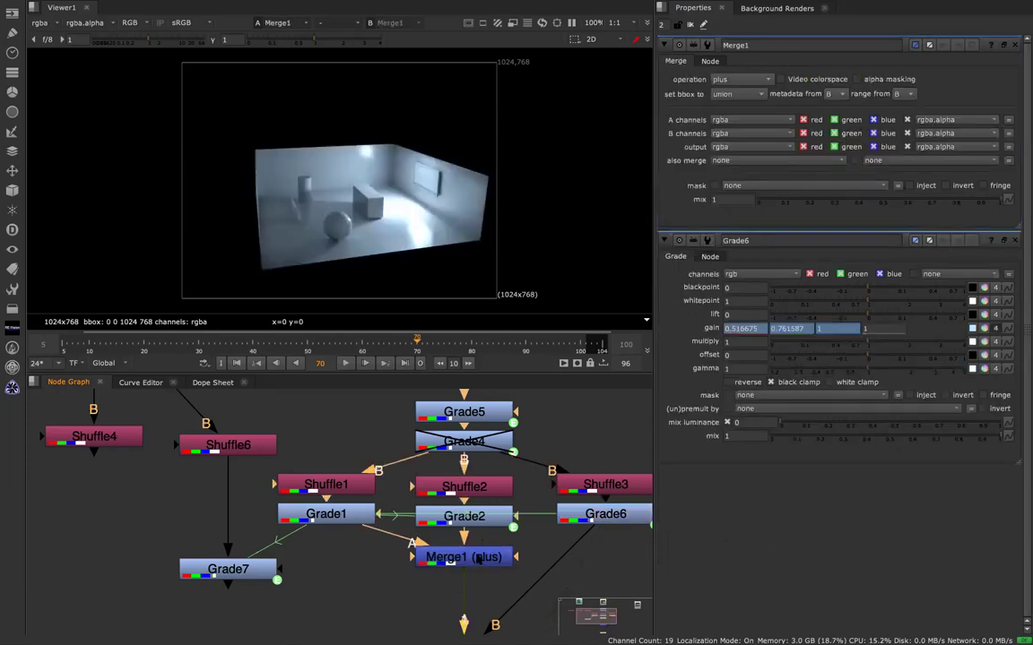
{"action": "middle_click_drag", "start_coordinate": [492, 574], "coordinate": [486, 410]}
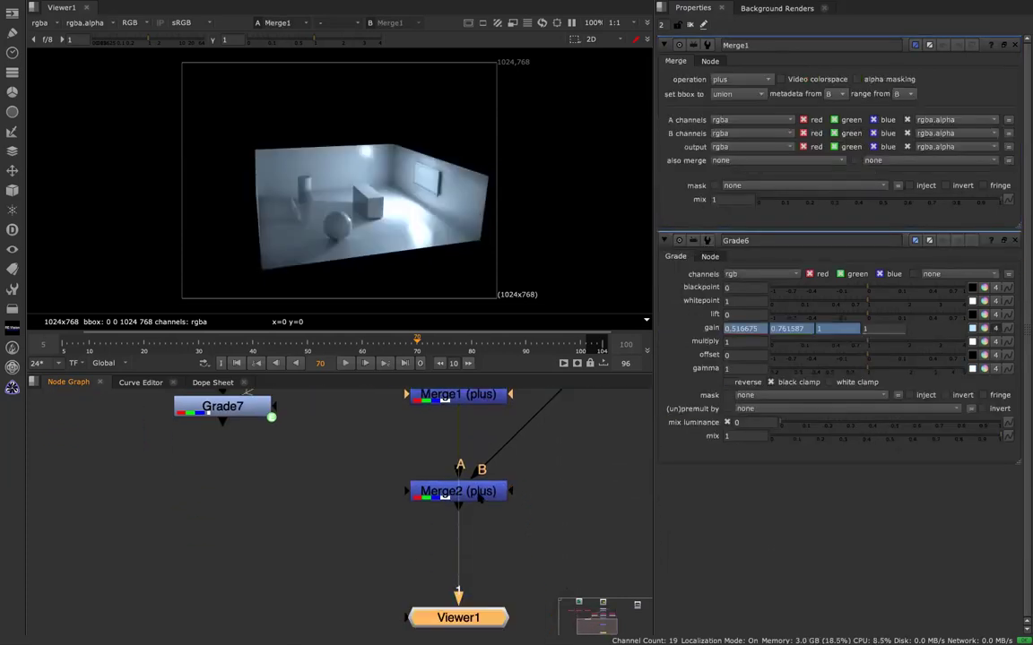
{"action": "double_click", "coordinate": [480, 499]}
{"action": "key", "text": "1"}
{"action": "left_click", "coordinate": [538, 458]}
{"action": "left_click", "coordinate": [556, 475]}
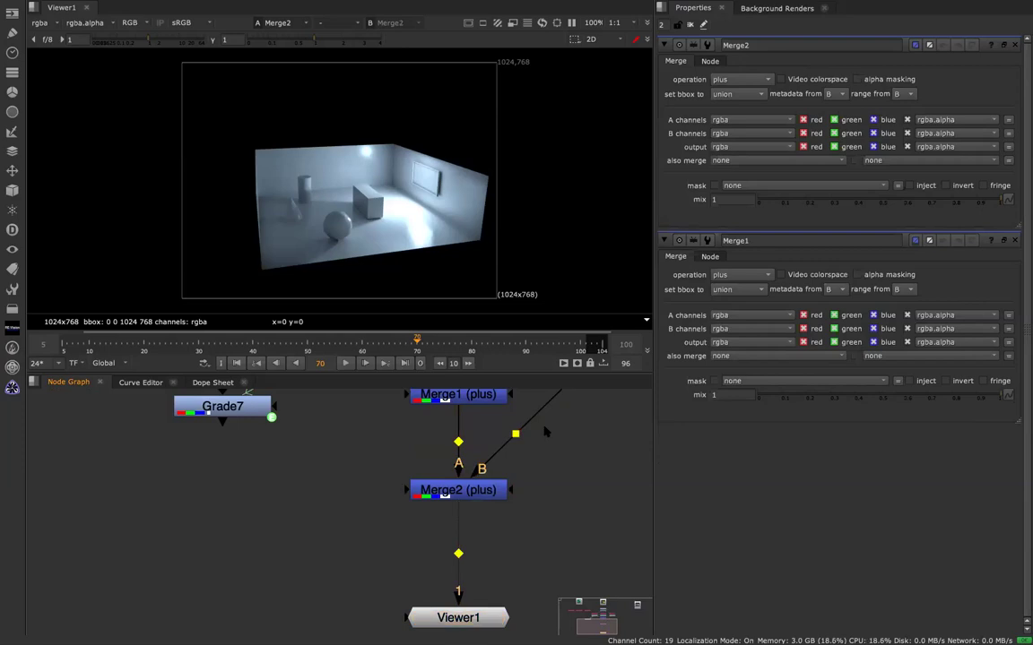
Set Grade6's multiply to 2 to brighten the light from Shuffle3.
{"action": "middle_click_drag", "start_coordinate": [555, 513], "coordinate": [560, 581]}
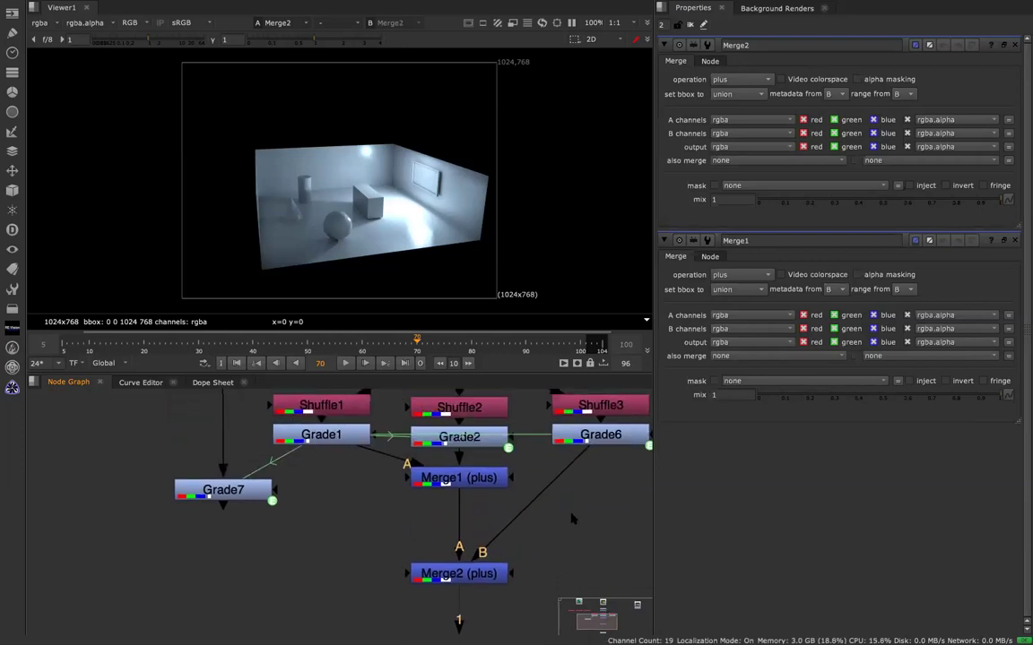
{"action": "middle_click_drag", "start_coordinate": [573, 518], "coordinate": [576, 591]}
{"action": "double_click", "coordinate": [613, 508]}
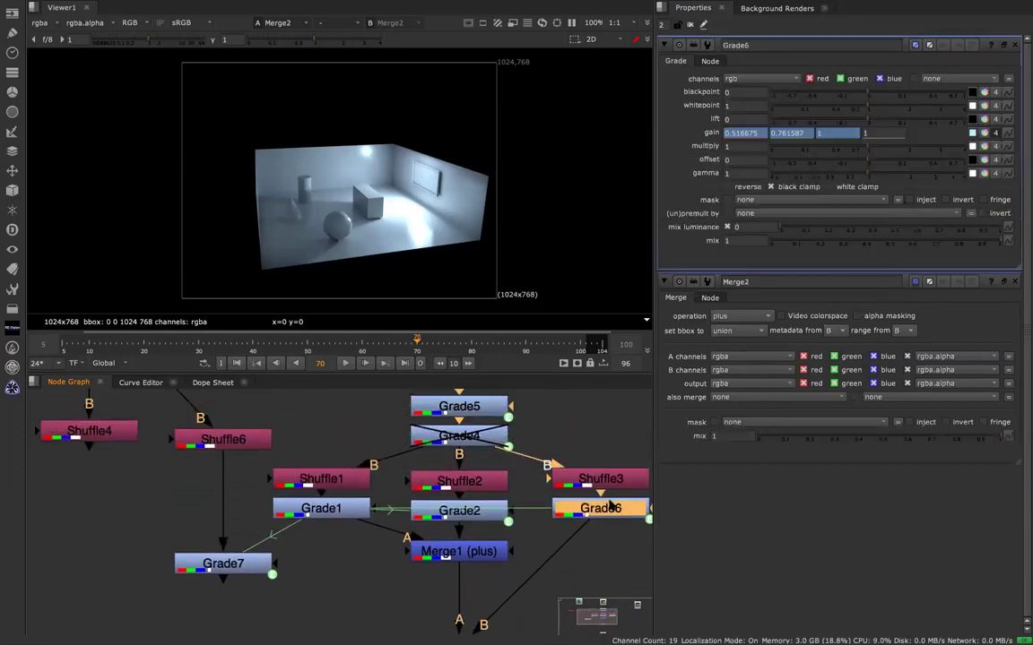
{"action": "left_click", "coordinate": [727, 146]}
{"action": "type", "text": "2"}
Dim the other two lights by lowering multiply to 0.09 on Grade2 and 0.14 on Grade1.
{"action": "left_click", "coordinate": [464, 512]}
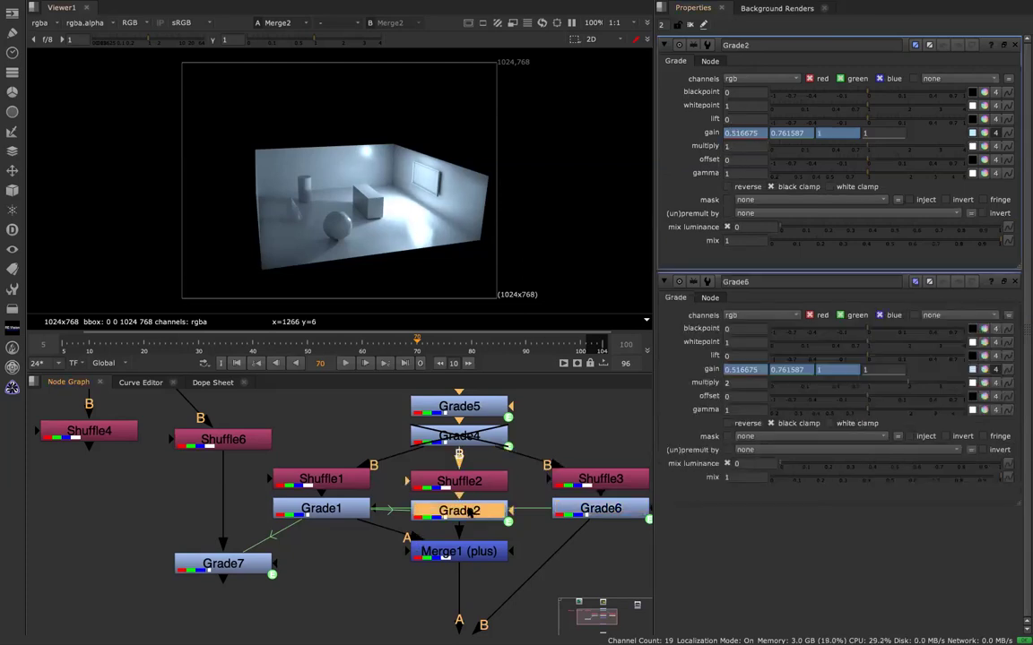
{"action": "left_click", "coordinate": [800, 146]}
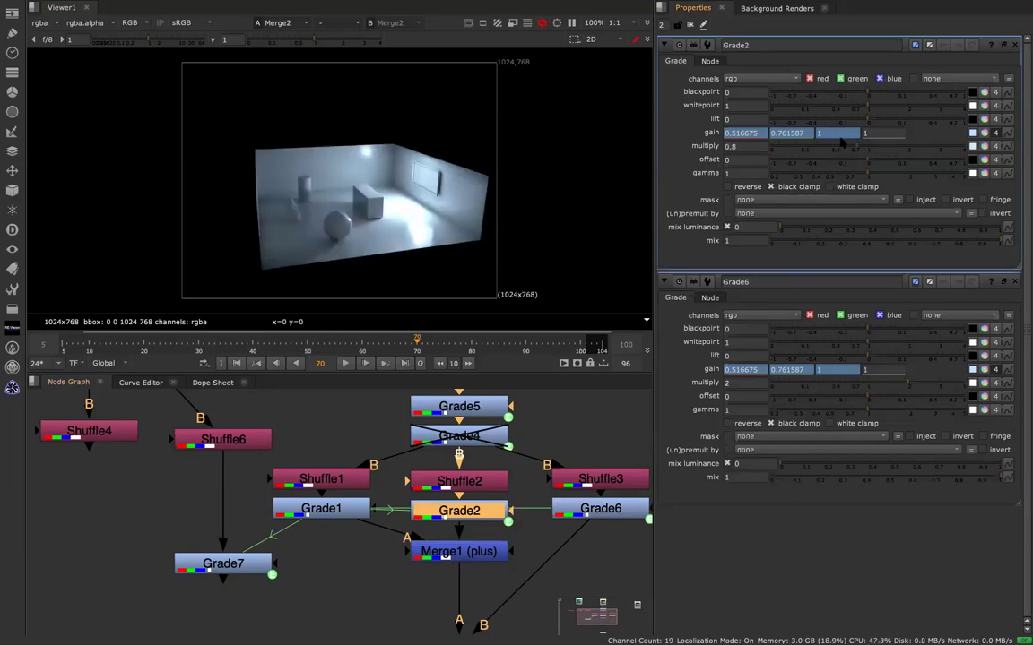
{"action": "left_click", "coordinate": [309, 508]}
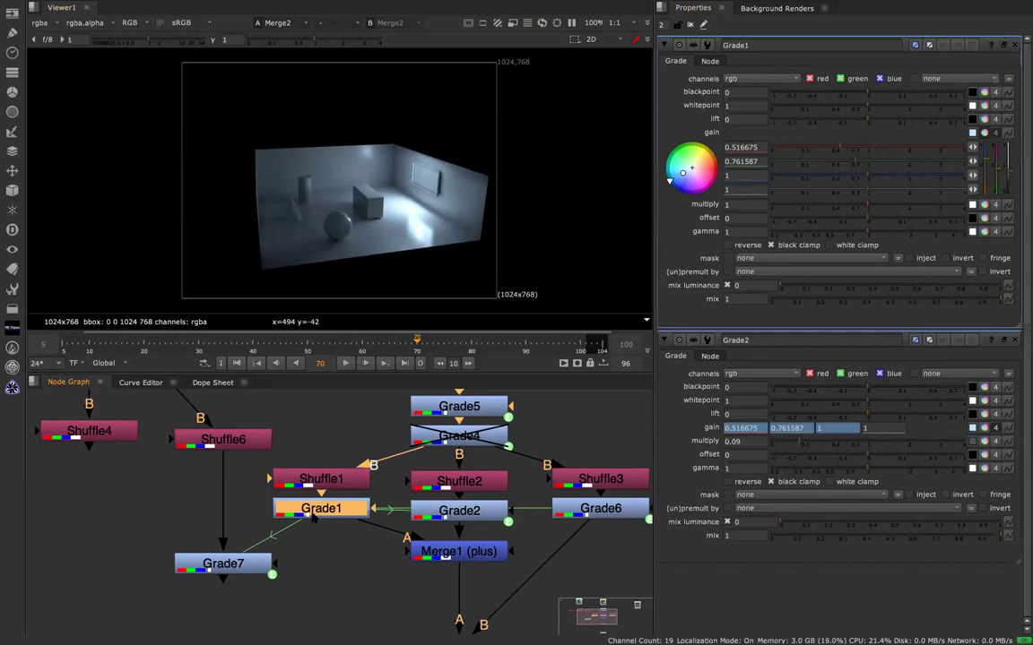
{"action": "left_click", "coordinate": [983, 132]}
{"action": "left_click_drag", "start_coordinate": [870, 152], "coordinate": [804, 150]}
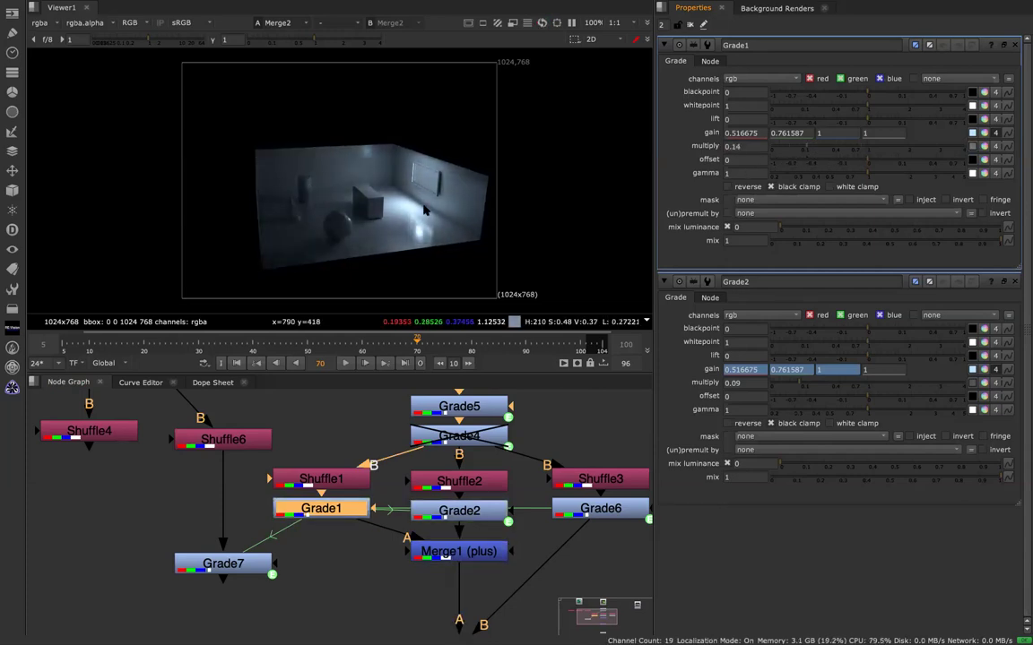
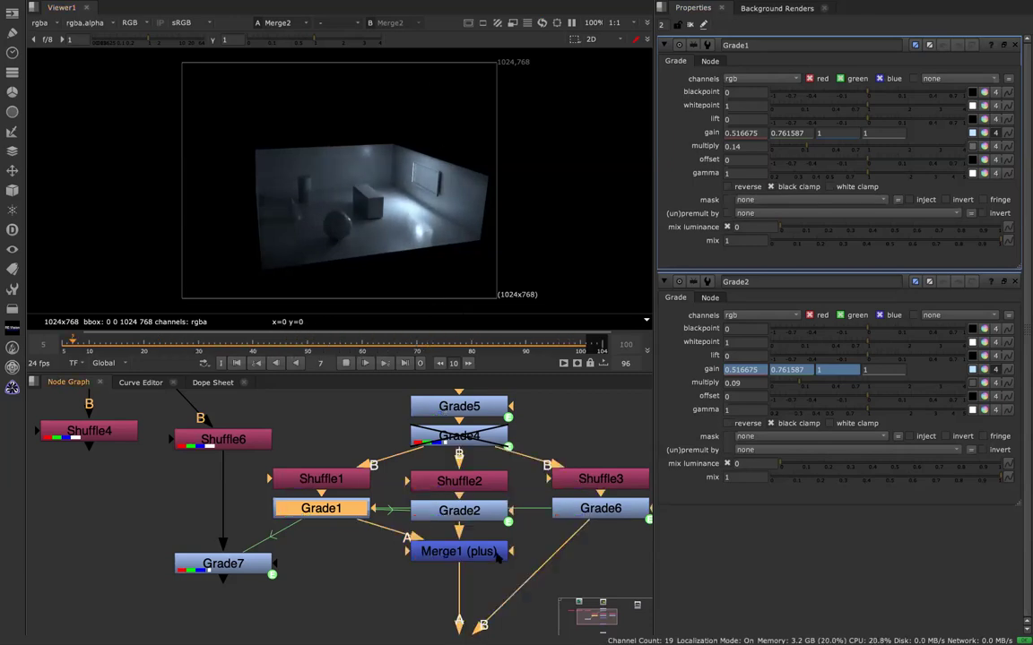
Look at the Facebook live stream's comments in the browser, and return to the Nuke composite.
{"action": "scroll", "coordinate": [448, 538], "scroll_direction": "down", "scroll_amount": 5}
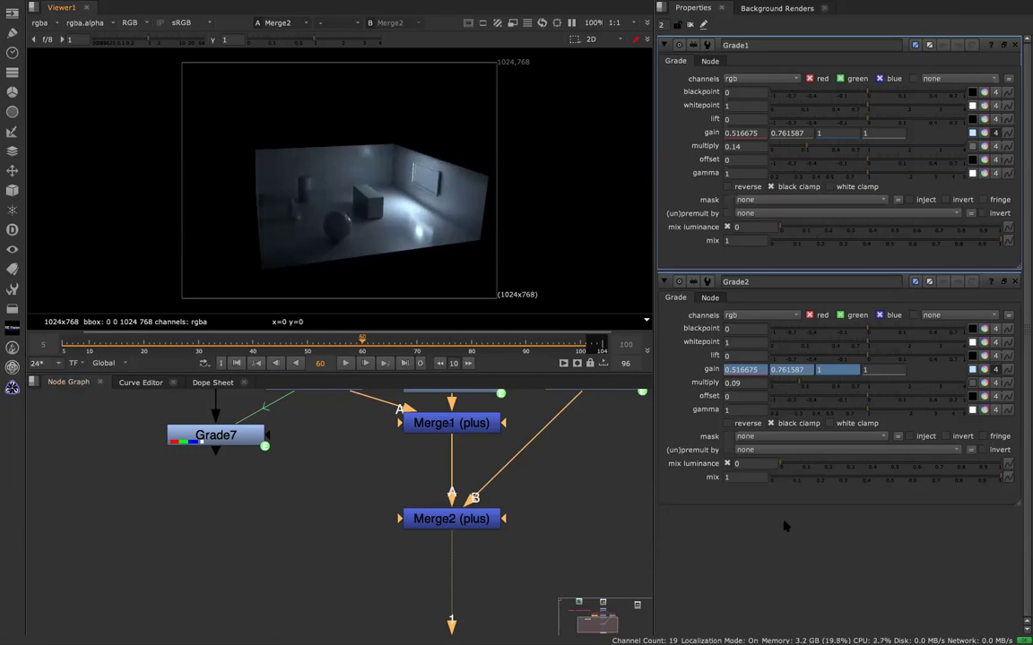
{"action": "key", "text": "ctrl+Left"}
{"action": "key", "text": "ctrl+Left"}
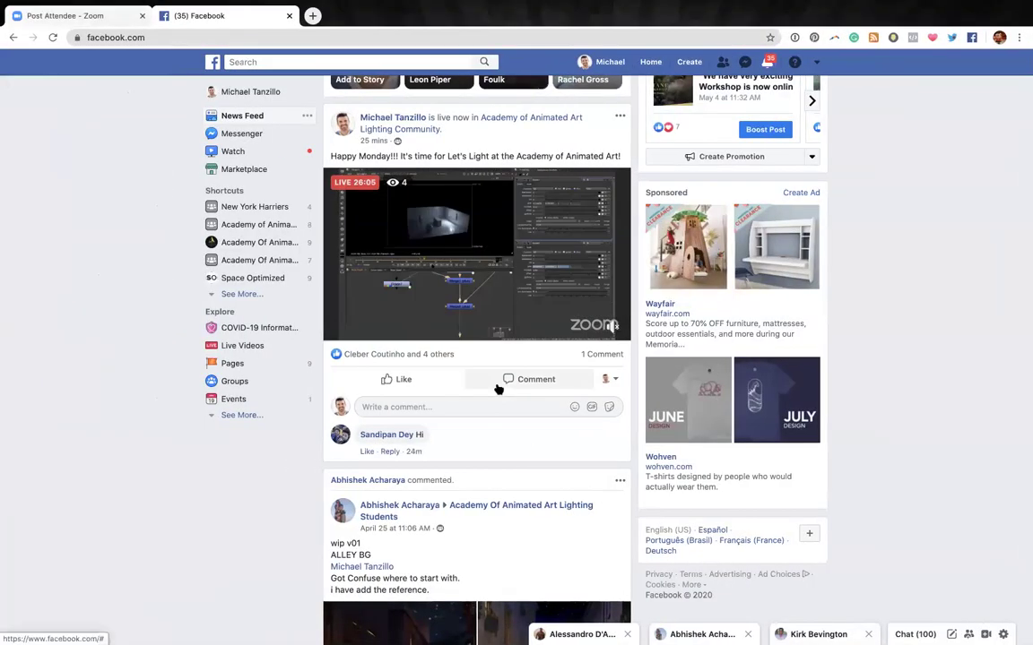
{"action": "key", "text": "ctrl+Right"}
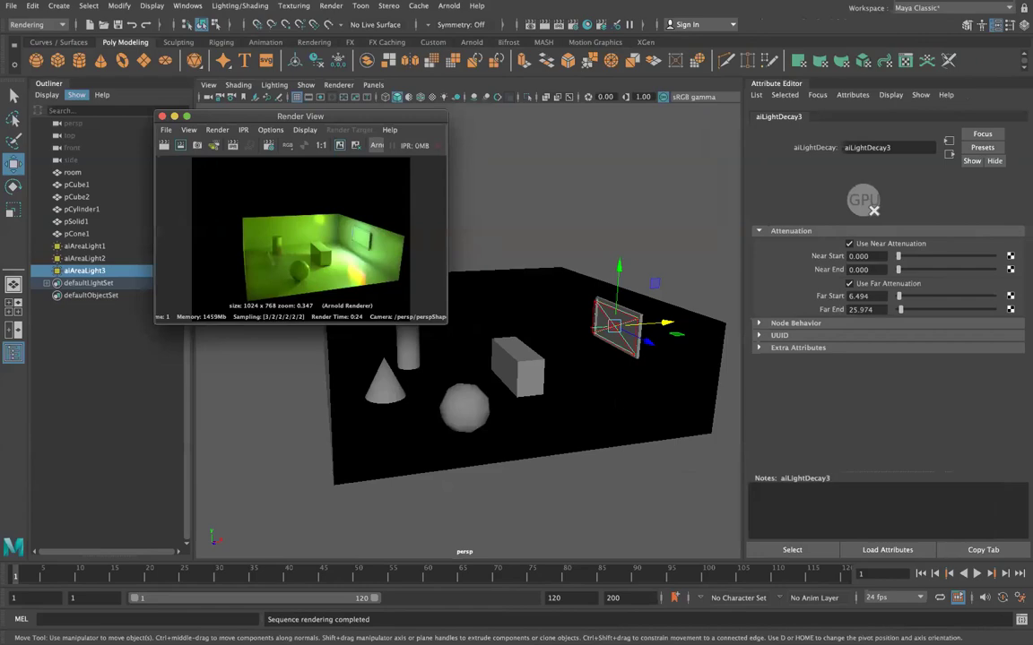
{"action": "key", "text": "ctrl+Right"}
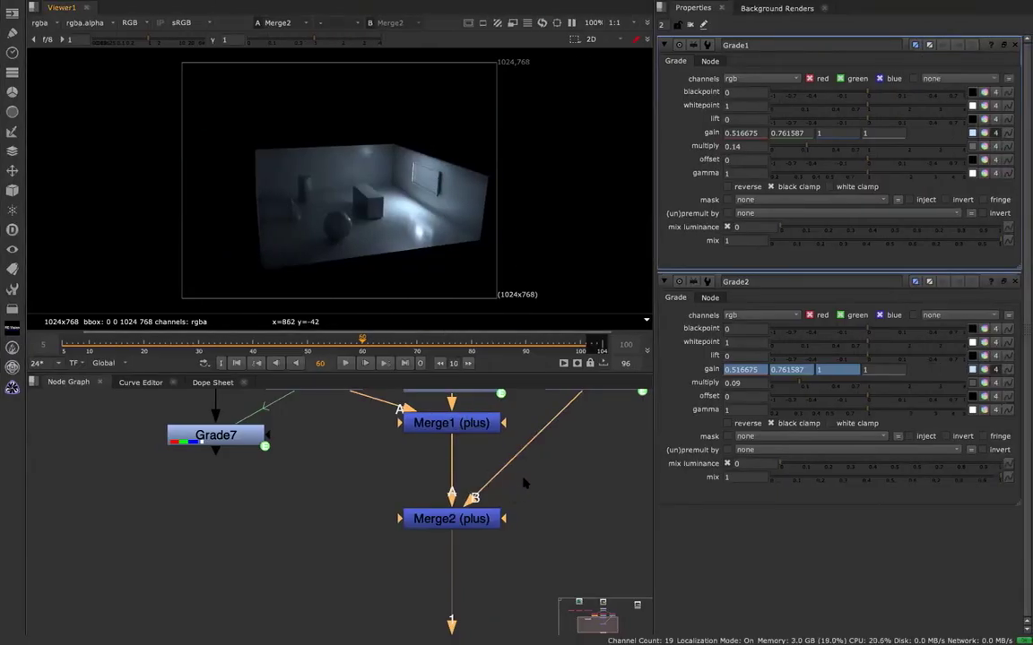
{"action": "scroll", "coordinate": [525, 484], "scroll_direction": "down", "scroll_amount": 1}
{"action": "scroll", "coordinate": [537, 524], "scroll_direction": "up", "scroll_amount": 5}
{"action": "scroll", "coordinate": [568, 433], "scroll_direction": "up", "scroll_amount": 6}
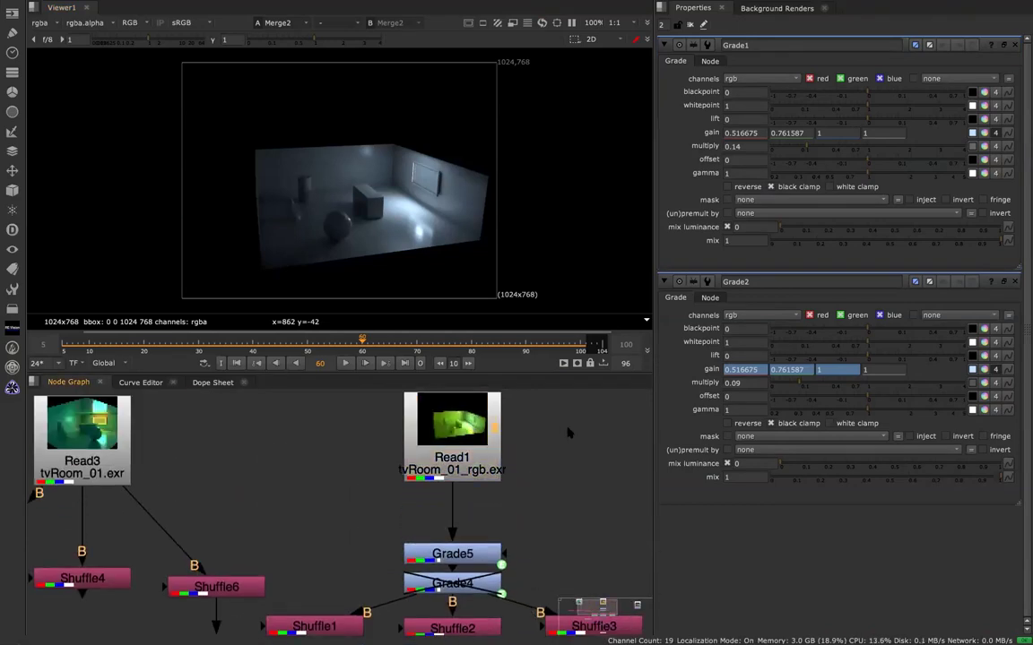
{"action": "key", "text": "Tab"}
{"action": "type", "text": "cry"}
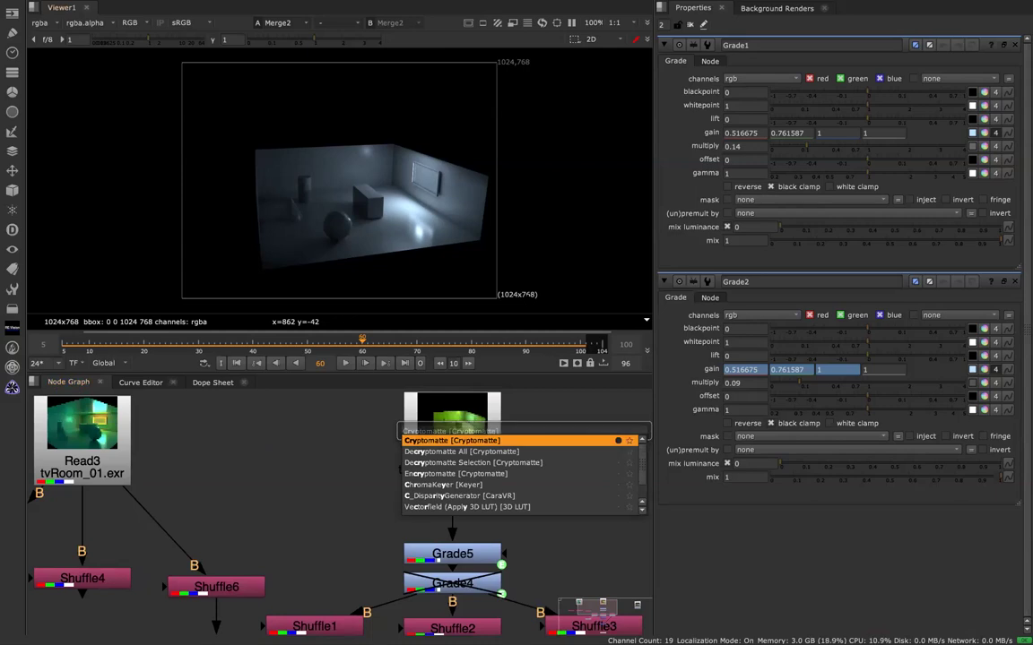
{"action": "key", "text": "Return"}
{"action": "left_click_drag", "start_coordinate": [551, 429], "coordinate": [594, 427]}
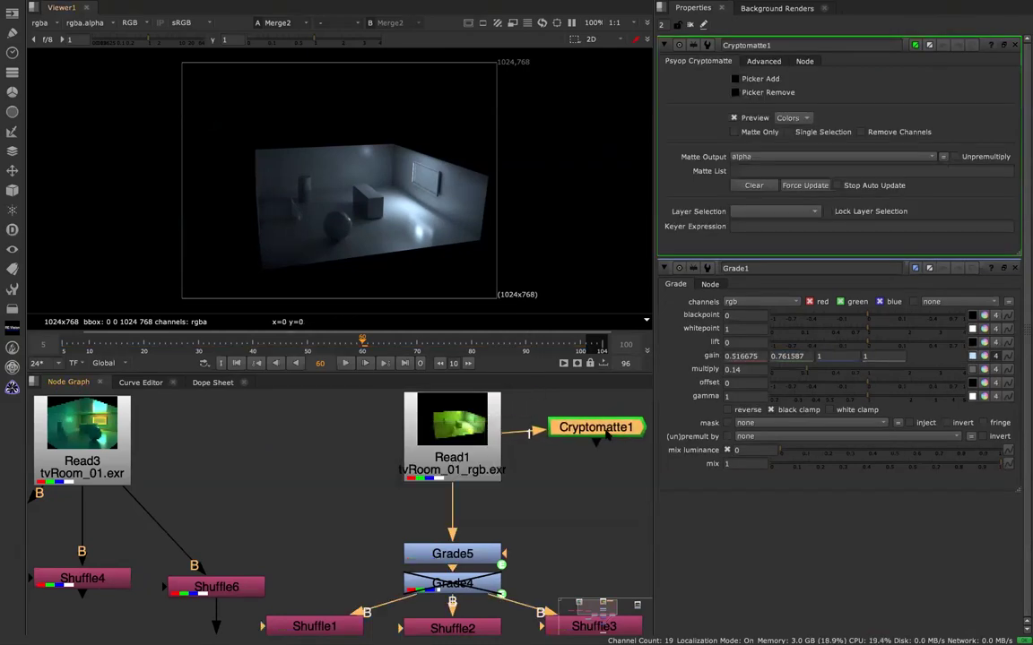
{"action": "key", "text": "1"}
{"action": "left_click", "coordinate": [774, 211]}
{"action": "key", "text": "Delete"}
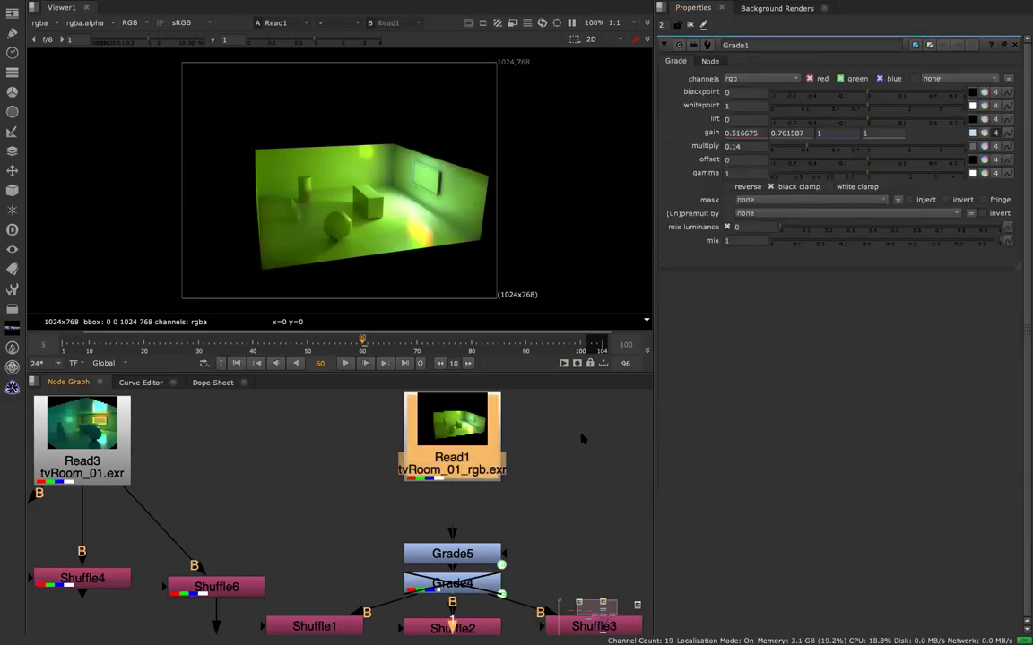
Switch to Maya, delete aiAreaLight1, aiAreaLight2 and aiAreaLight3, and close the old render window.
{"action": "key", "text": "ctrl+Left"}
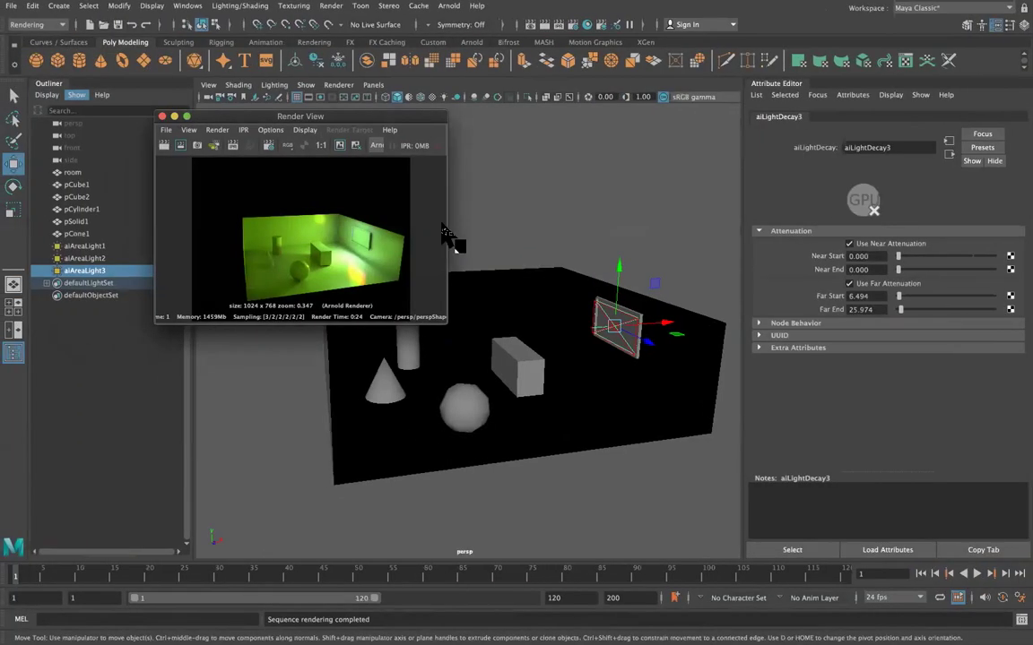
{"action": "left_click_drag", "start_coordinate": [117, 245], "coordinate": [100, 277]}
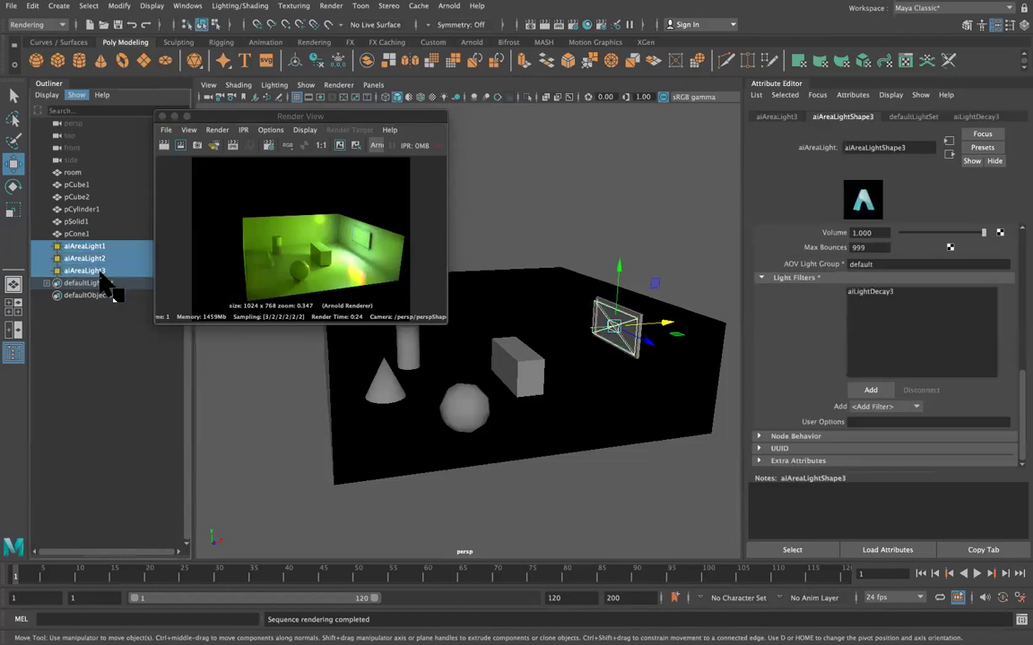
{"action": "key", "text": "Delete"}
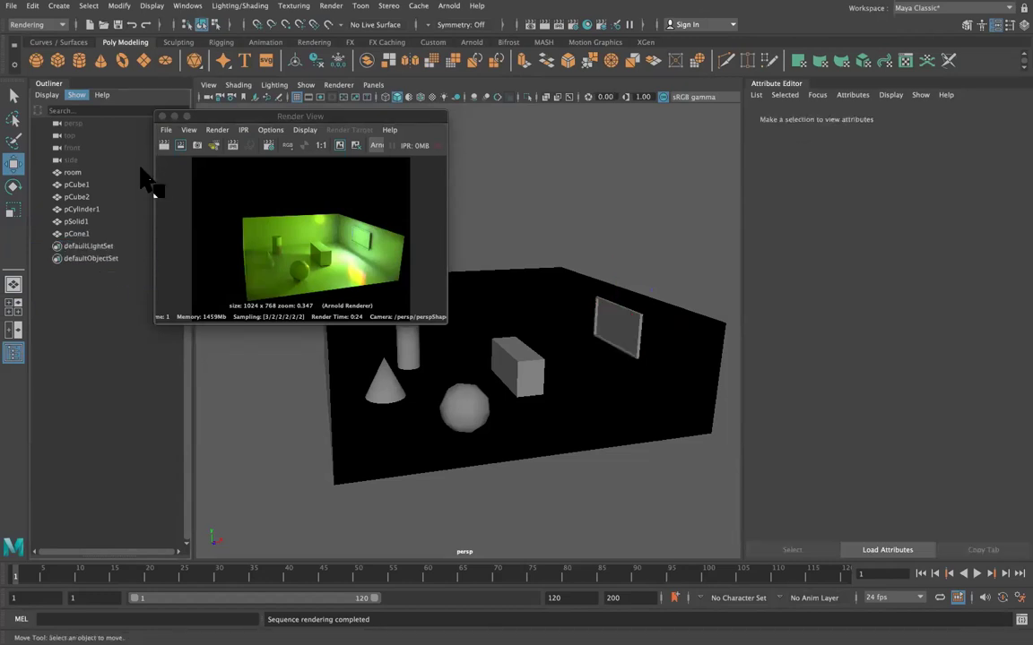
{"action": "left_click", "coordinate": [161, 116]}
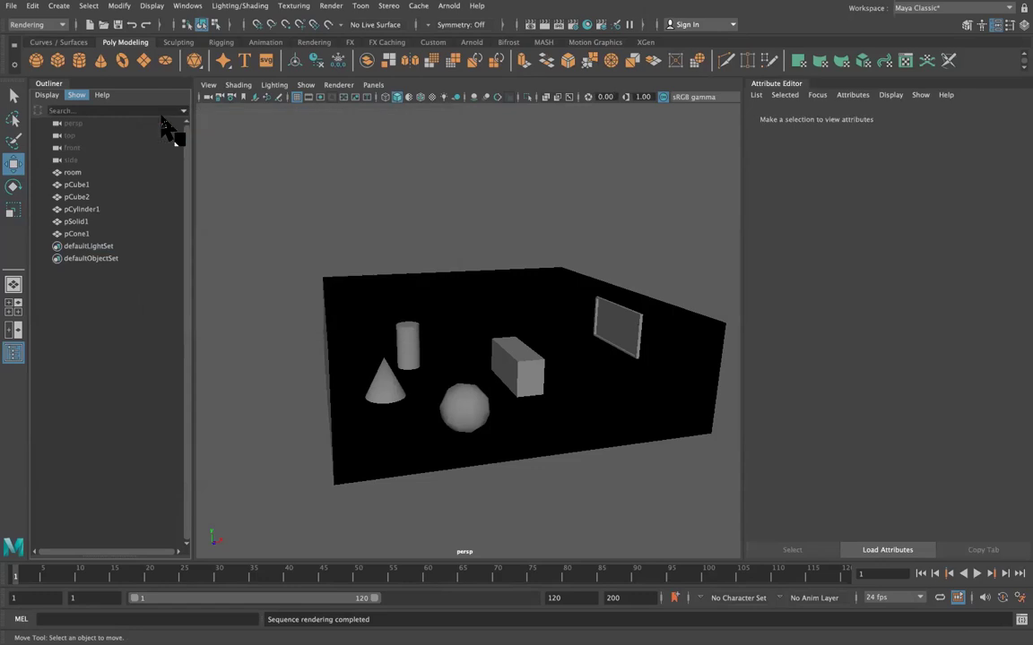
Render the scene without lights in Arnold RenderView to check it, and close the render window.
{"action": "left_click", "coordinate": [453, 7]}
{"action": "left_click", "coordinate": [462, 29]}
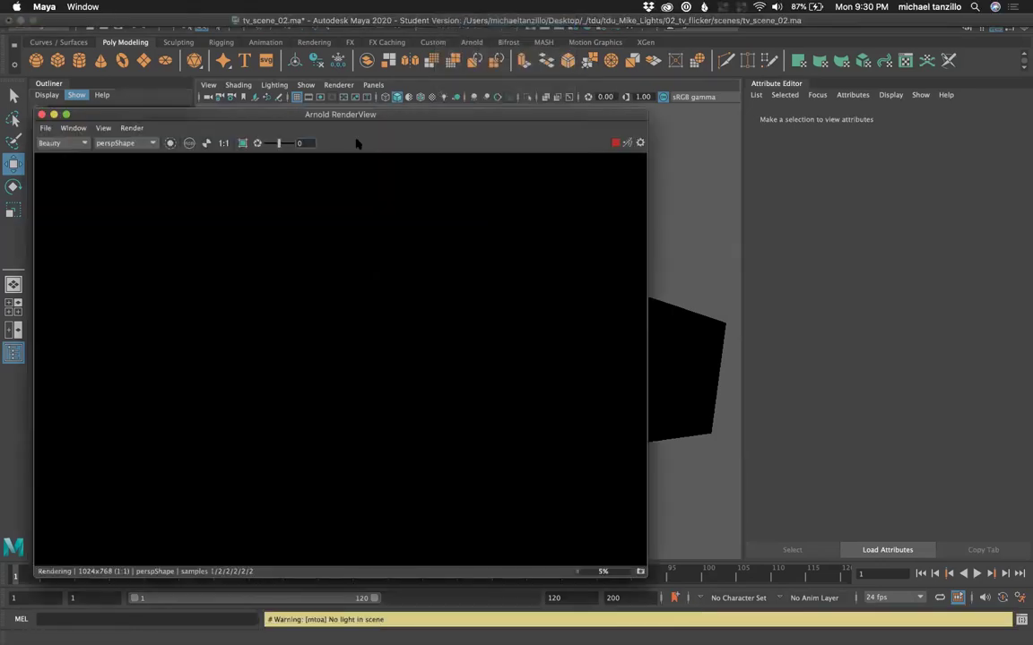
{"action": "left_click", "coordinate": [40, 115]}
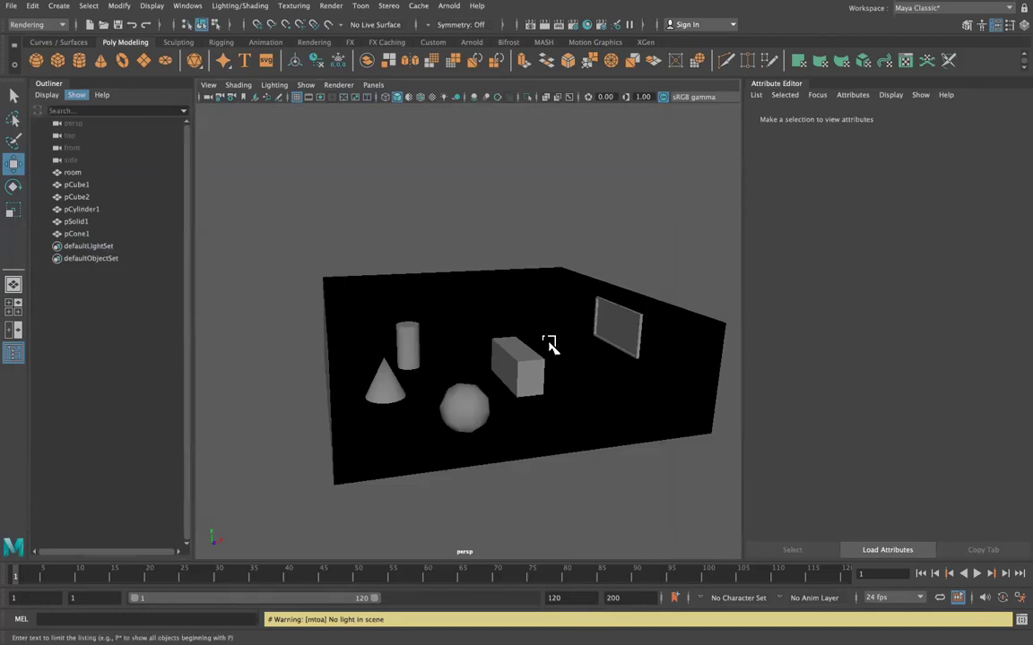
Create a new perspective camera view of the room and frame it on the TV mounted on the wall.
{"action": "left_click", "coordinate": [623, 332]}
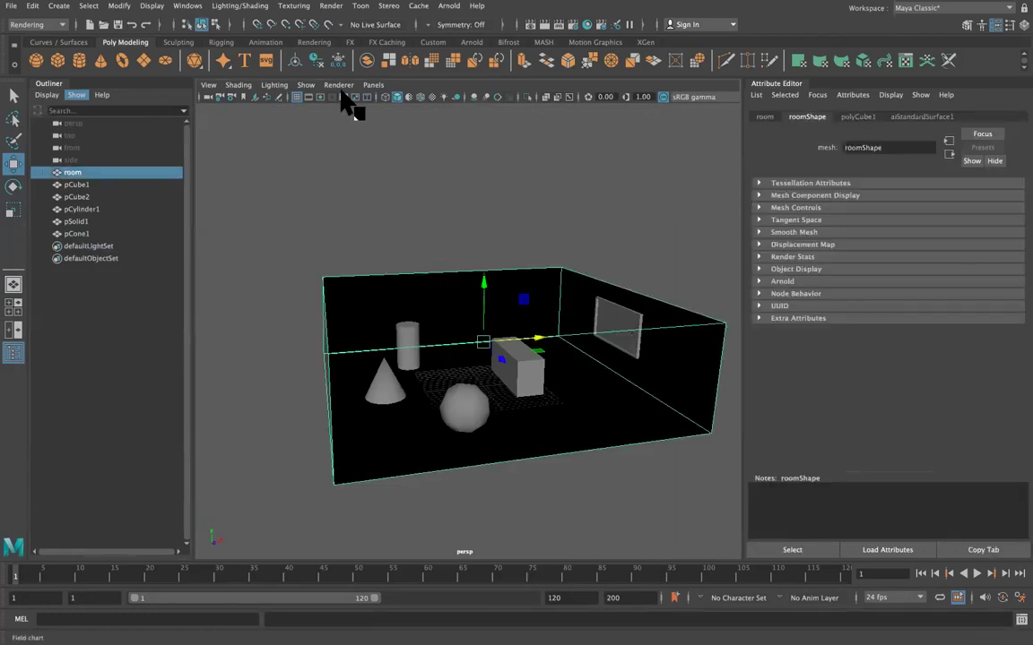
{"action": "left_click", "coordinate": [373, 86]}
{"action": "mouse_move", "coordinate": [385, 97]}
{"action": "left_click", "coordinate": [538, 116]}
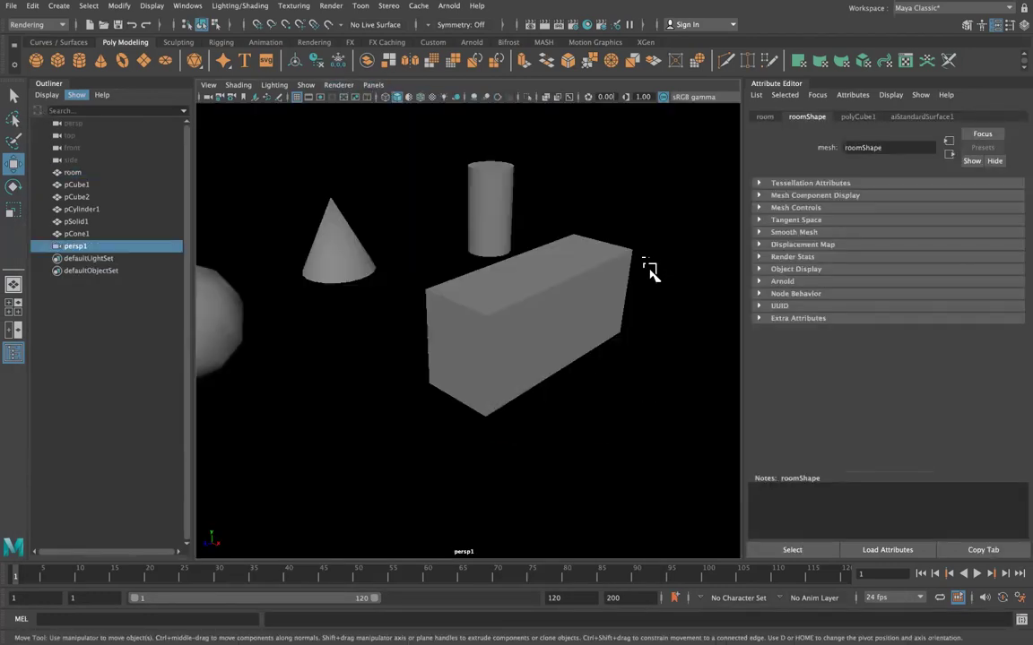
{"action": "key", "text": "f"}
{"action": "left_click", "coordinate": [652, 327]}
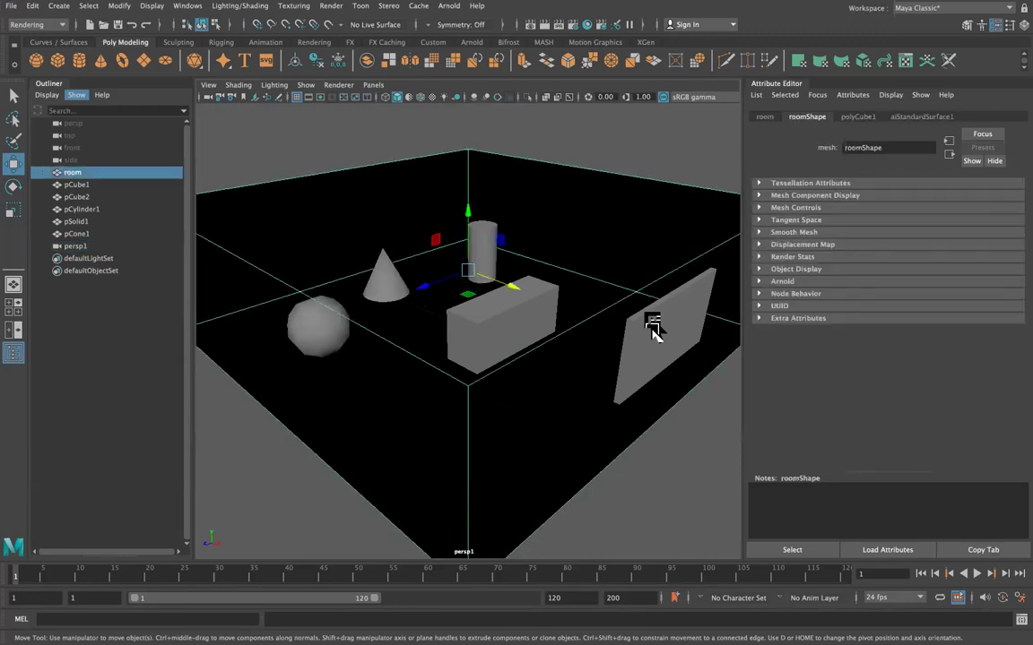
{"action": "key", "text": "f"}
{"action": "left_click_drag", "start_coordinate": [666, 332], "coordinate": [665, 281], "text": "alt"}
{"action": "scroll", "coordinate": [564, 330], "scroll_direction": "up", "scroll_amount": 5}
{"action": "middle_click_drag", "start_coordinate": [664, 282], "coordinate": [623, 305], "text": "alt"}
{"action": "scroll", "coordinate": [623, 305], "scroll_direction": "down", "scroll_amount": 2}
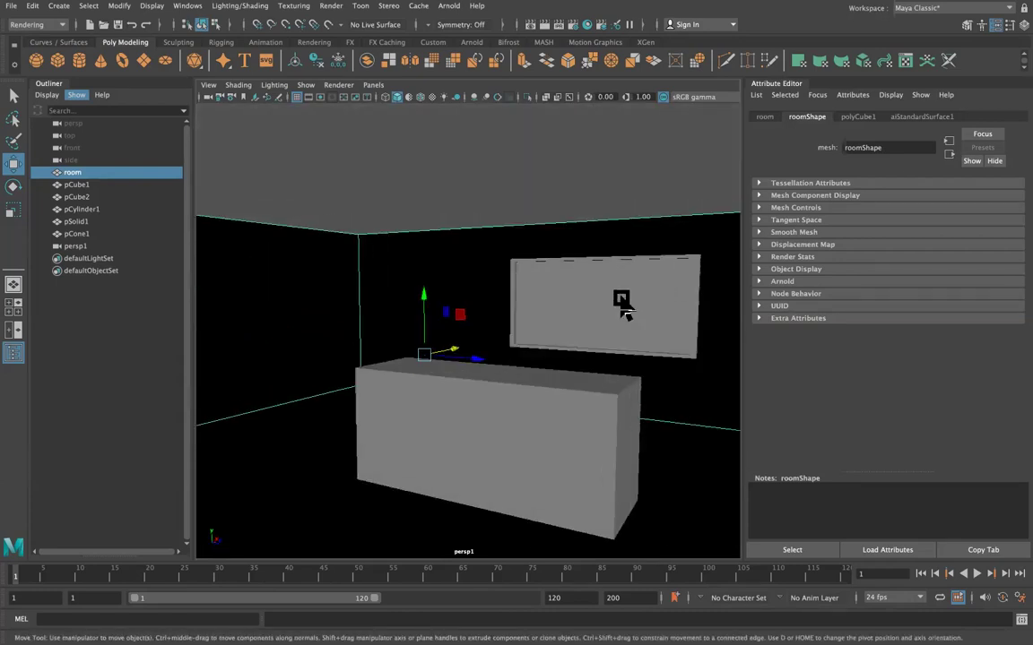
Assign a new Arnold aiMatte shader to the TV's front screen face.
{"action": "left_click", "coordinate": [618, 299]}
{"action": "right_click_drag", "start_coordinate": [622, 294], "coordinate": [615, 610]}
{"action": "left_click", "coordinate": [622, 316]}
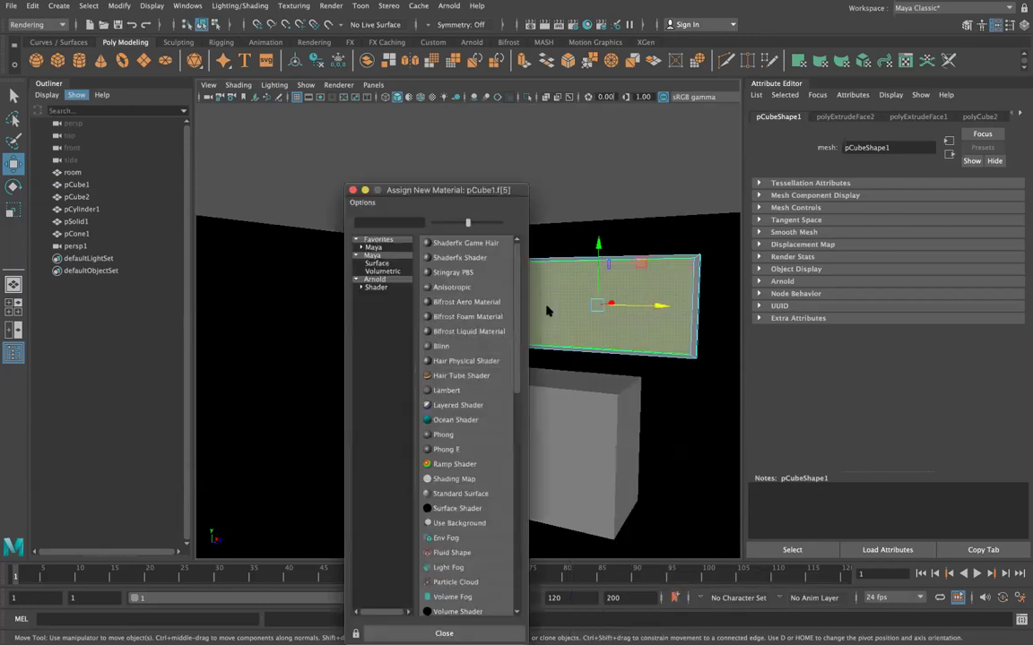
{"action": "left_click", "coordinate": [376, 286]}
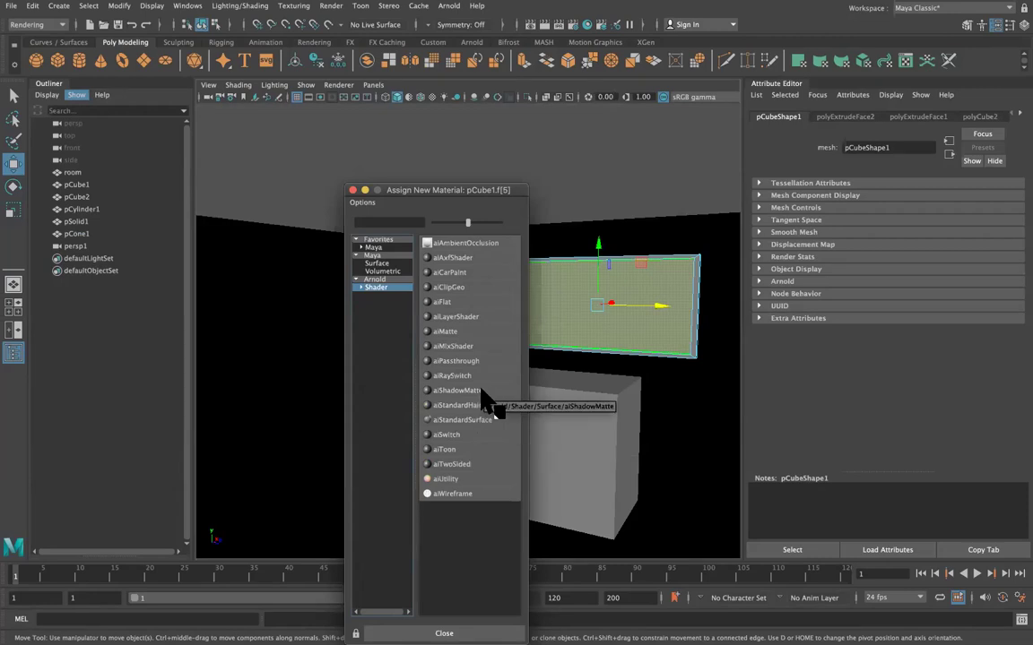
{"action": "left_click", "coordinate": [484, 331]}
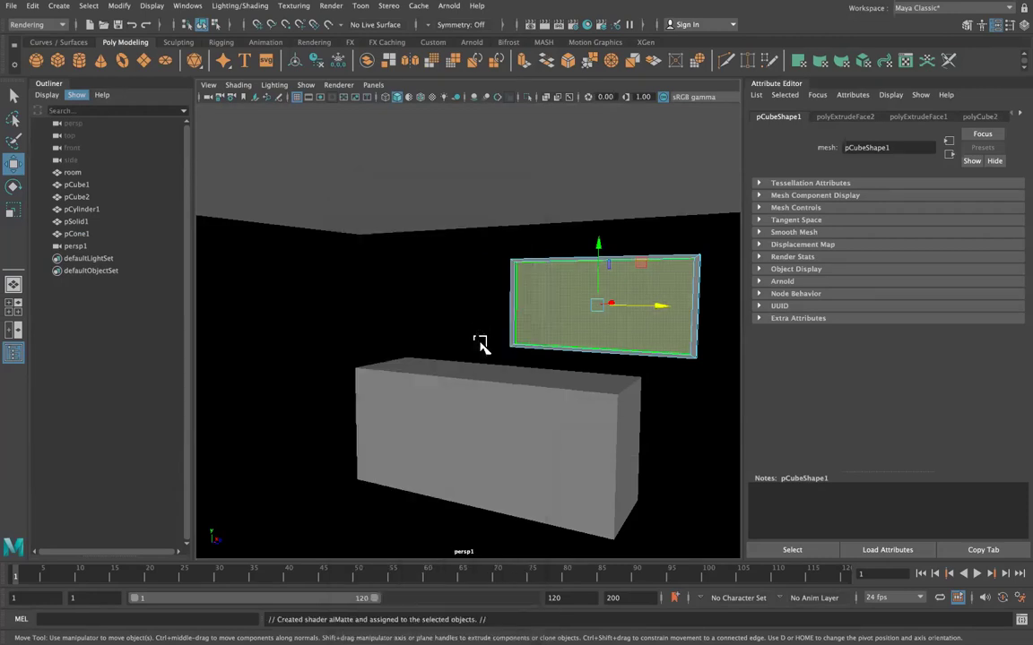
Set the aiMatte shader's colour to pure red.
{"action": "left_click", "coordinate": [874, 262]}
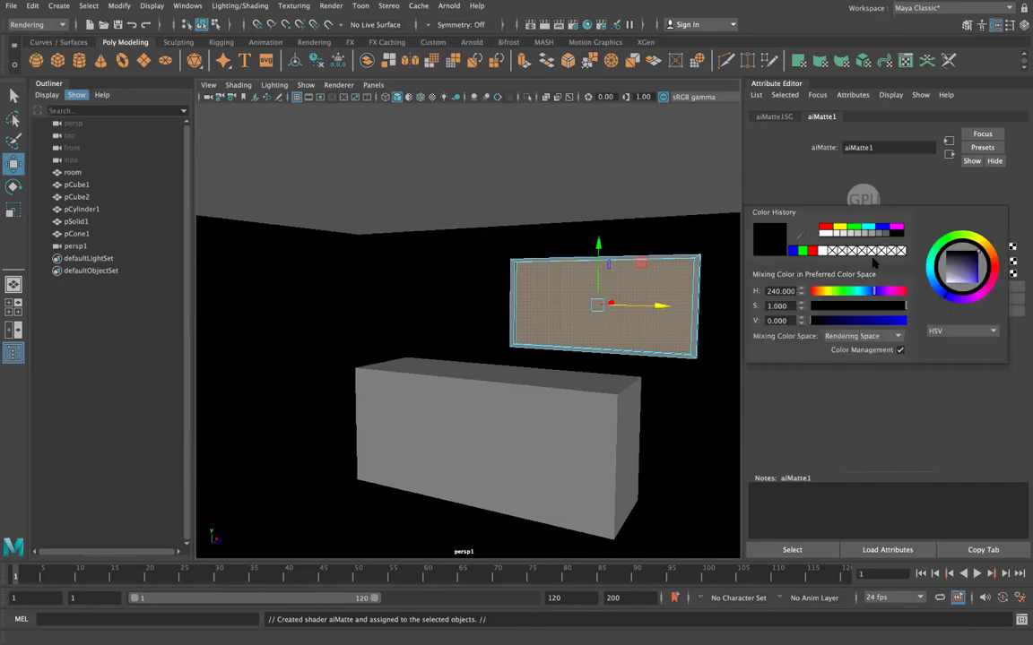
{"action": "left_click", "coordinate": [828, 228]}
{"action": "left_click", "coordinate": [664, 397]}
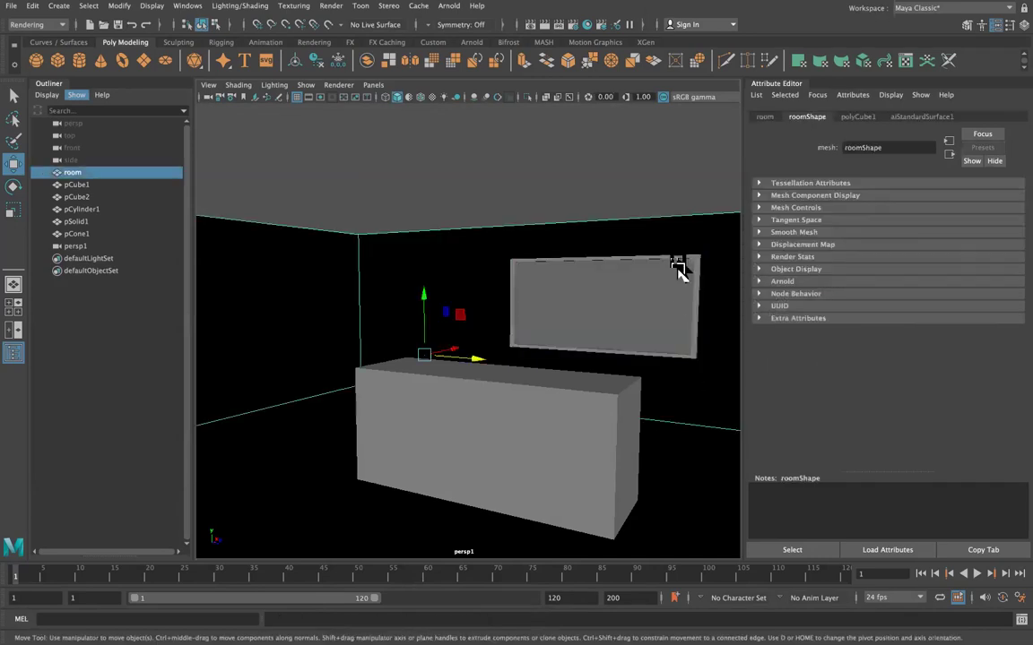
Render the red screen matte in Arnold RenderView, check it through the original perspShape camera, and close the render window.
{"action": "left_click", "coordinate": [449, 5]}
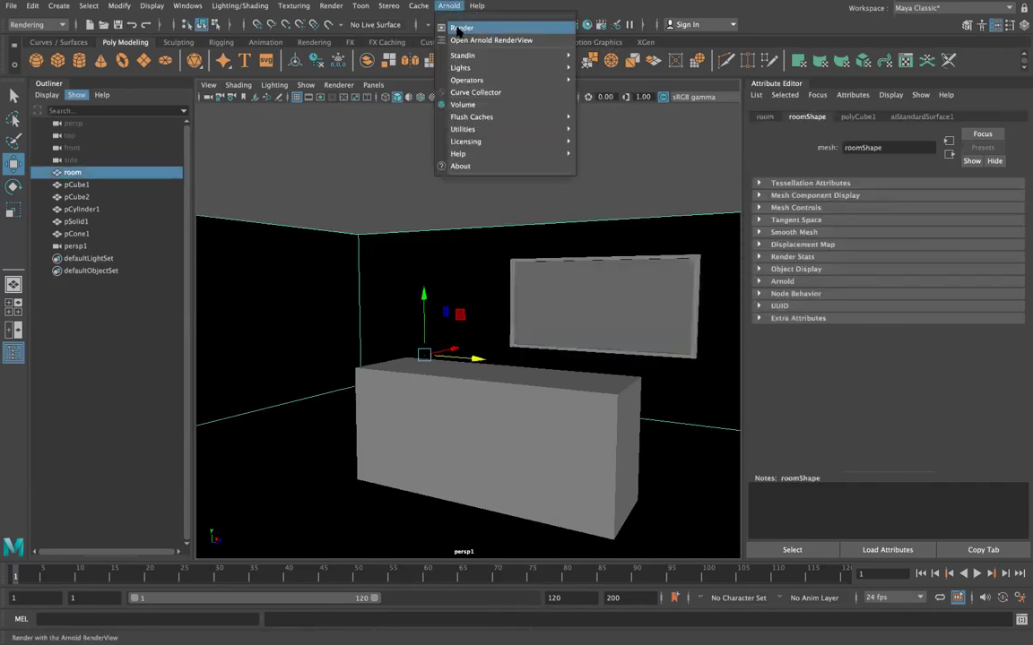
{"action": "left_click", "coordinate": [457, 27]}
{"action": "left_click", "coordinate": [116, 143]}
{"action": "left_click", "coordinate": [121, 148]}
{"action": "left_click", "coordinate": [122, 144]}
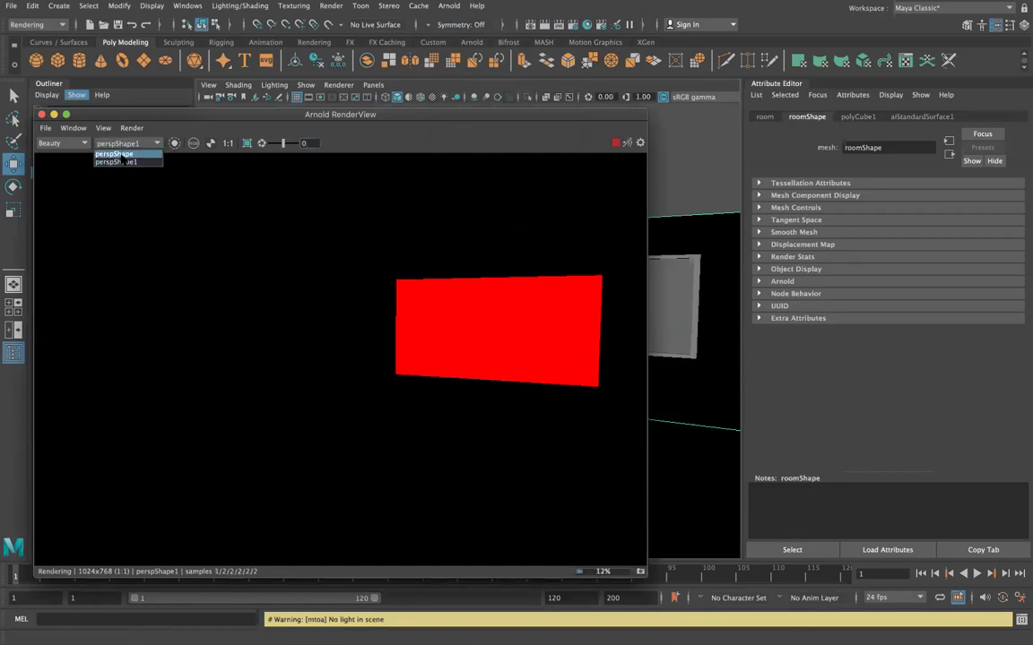
{"action": "left_click", "coordinate": [121, 159]}
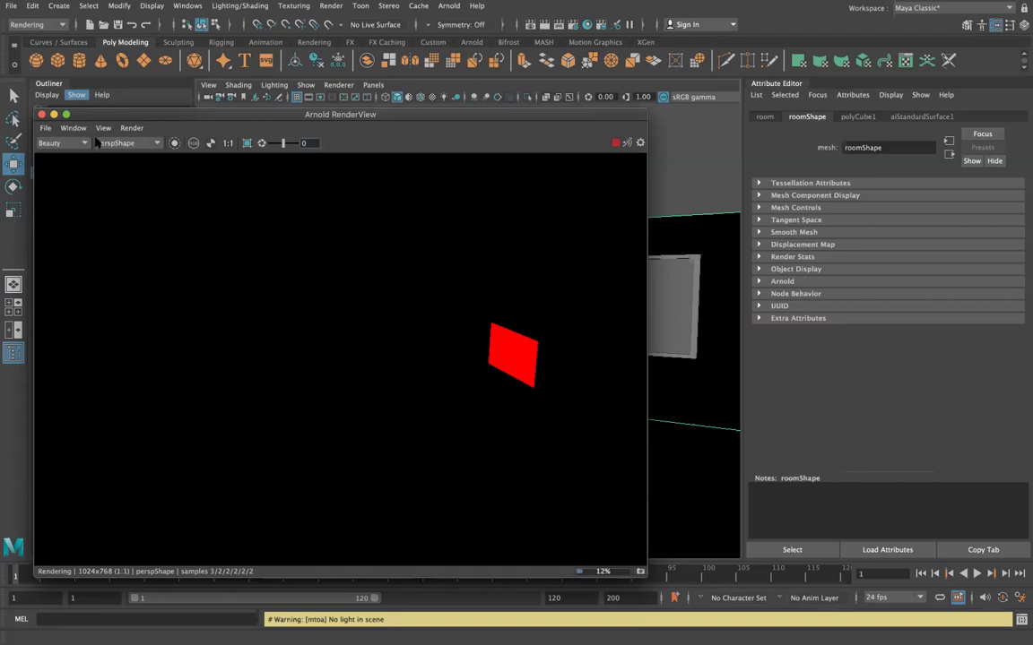
{"action": "left_click", "coordinate": [41, 115]}
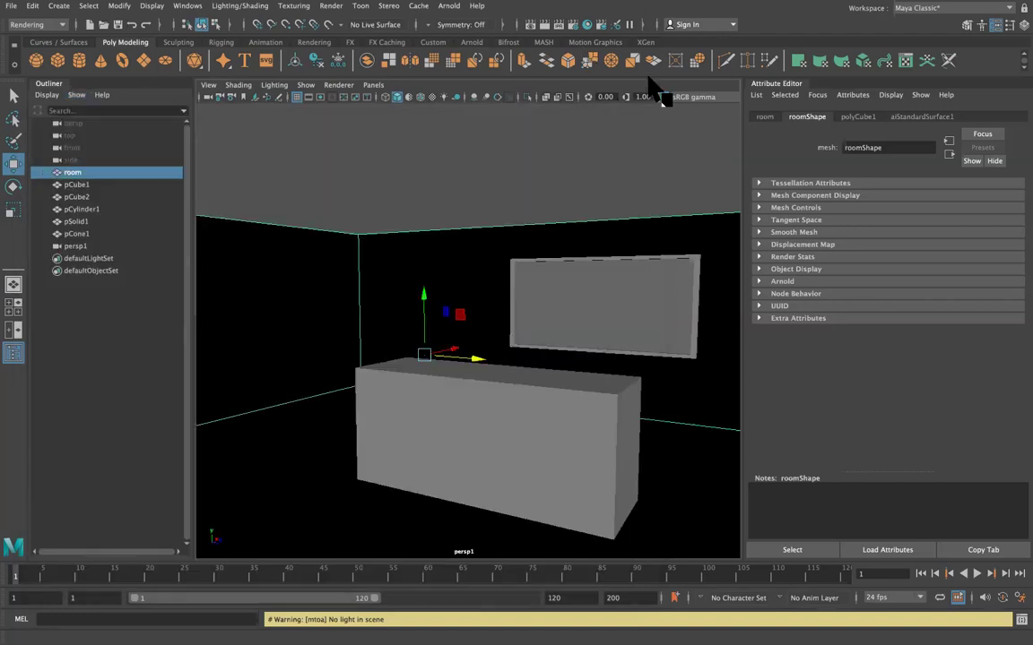
Set the render's file name prefix to tvRoom_01_screen_matte and render the sequence.
{"action": "left_click", "coordinate": [572, 25]}
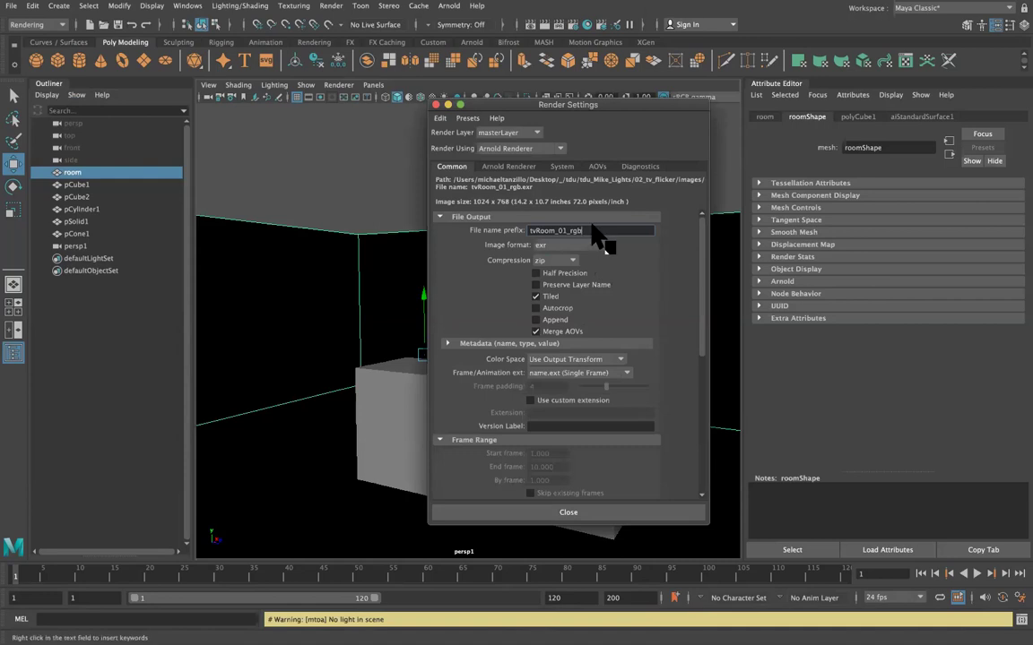
{"action": "key", "text": "BackSpace"}
{"action": "type", "text": "_matte"}
{"action": "key", "text": "Return"}
{"action": "left_click", "coordinate": [436, 105]}
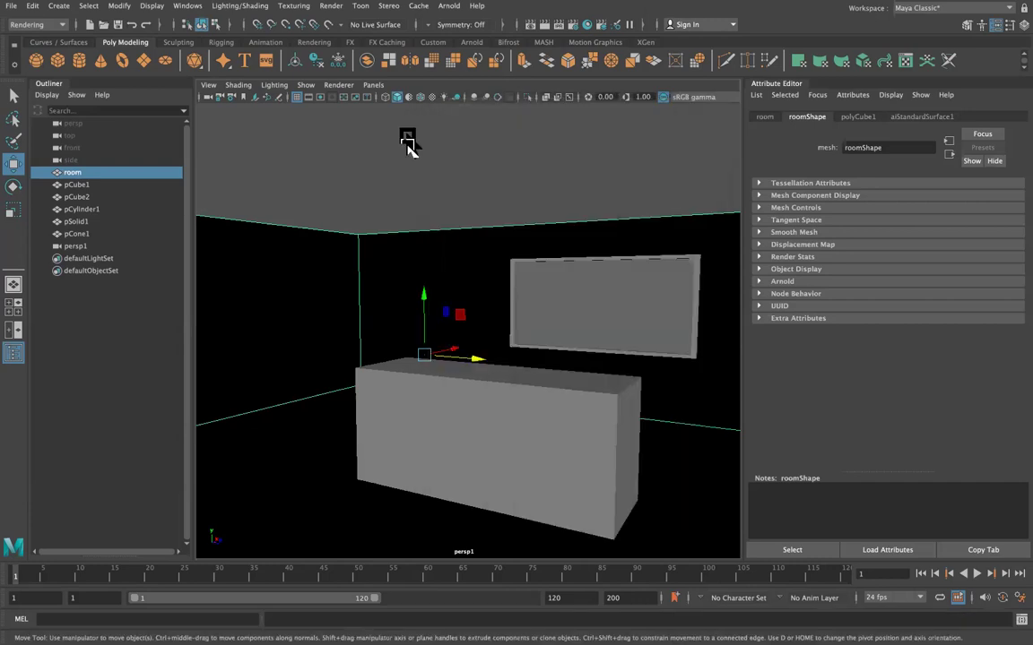
{"action": "left_click", "coordinate": [332, 6]}
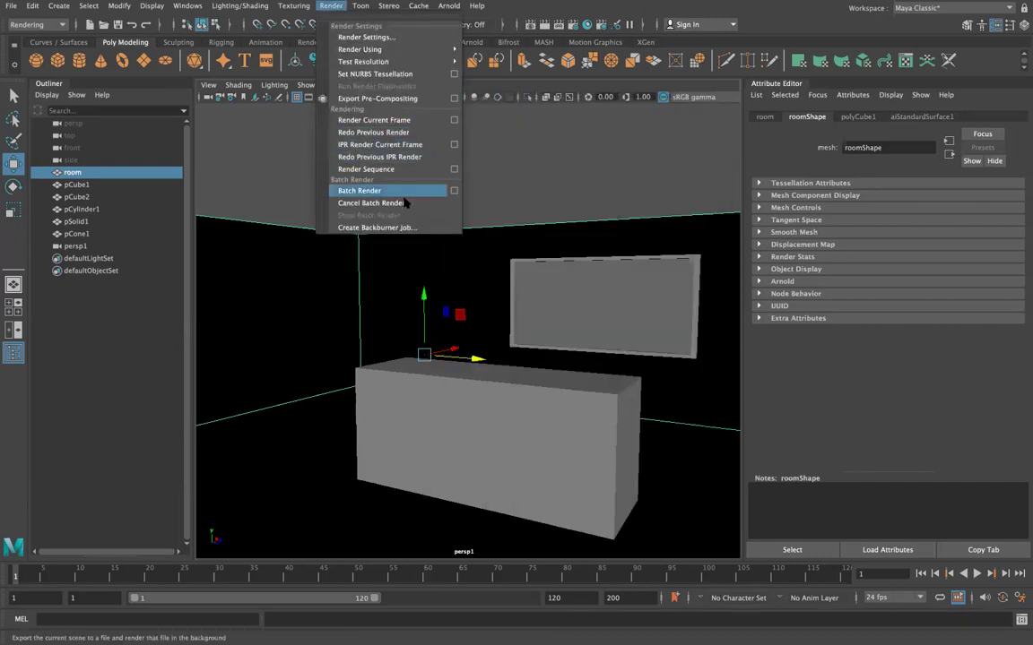
{"action": "left_click", "coordinate": [428, 171]}
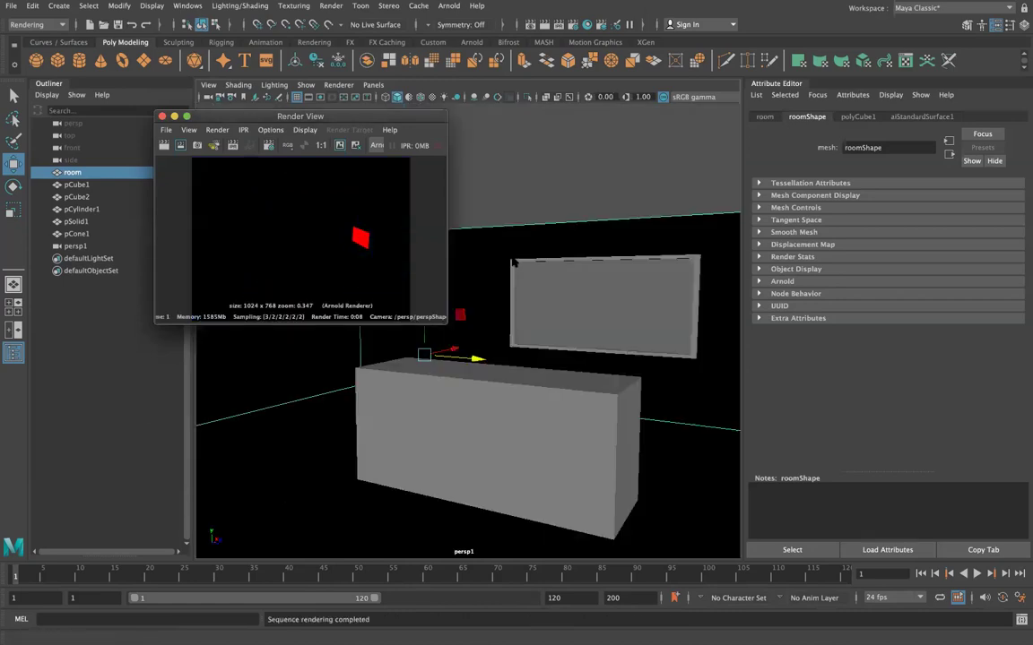
Switch to Nuke and read tvRoom_01_screen_matte.exr into the node graph near Merge2.
{"action": "key", "text": "ctrl+Left"}
{"action": "key", "text": "ctrl+Left"}
{"action": "key", "text": "ctrl+Right"}
{"action": "key", "text": "ctrl+Right"}
{"action": "key", "text": "ctrl+Right"}
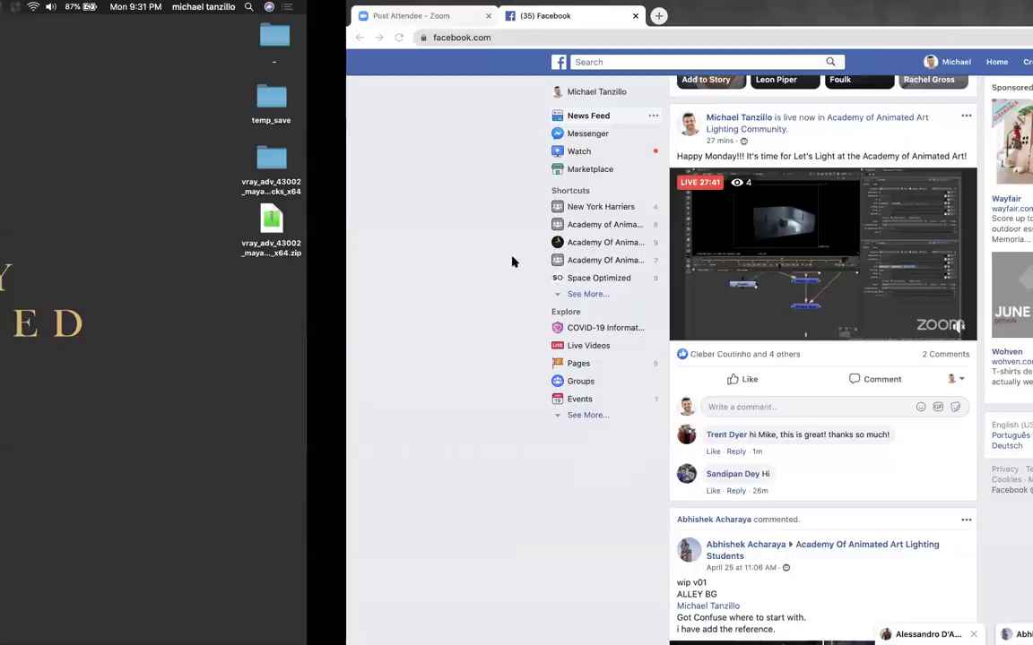
{"action": "scroll", "coordinate": [592, 448], "scroll_direction": "down", "scroll_amount": 10}
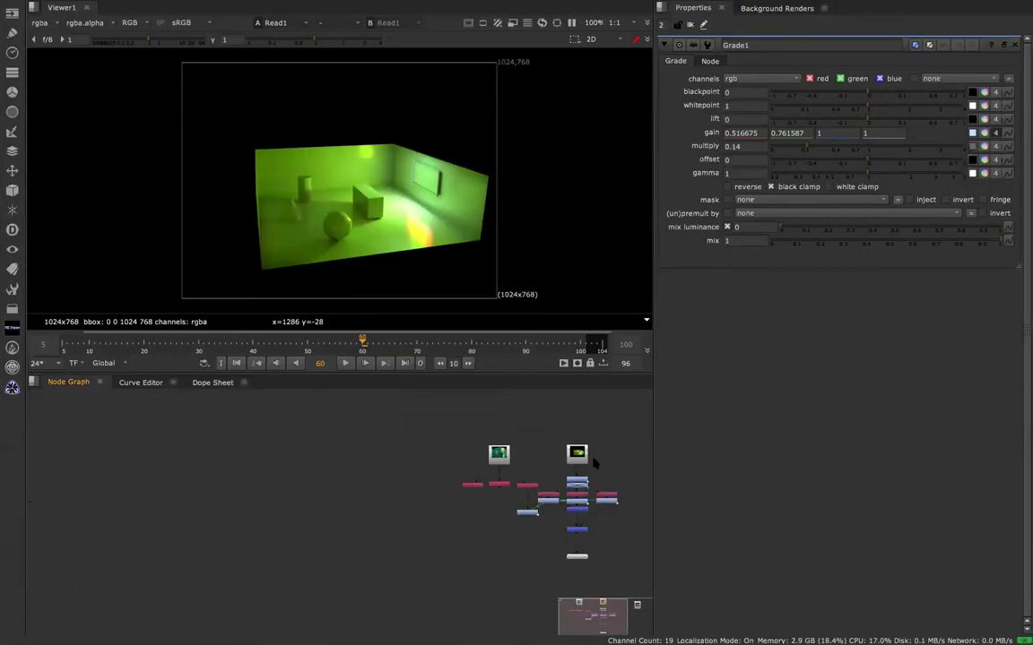
{"action": "scroll", "coordinate": [514, 451], "scroll_direction": "up", "scroll_amount": 8}
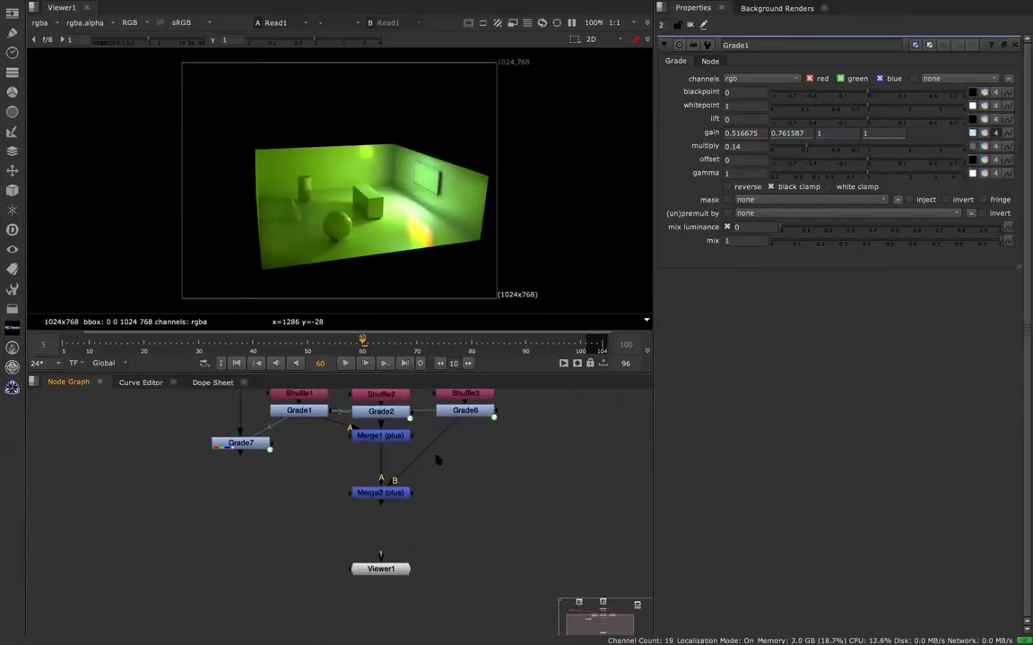
{"action": "key", "text": "r"}
{"action": "double_click", "coordinate": [391, 258]}
Add a Shuffle node below the screen matte Read and route its red channel into the red, green, blue and alpha outputs.
{"action": "key", "text": "Tab"}
{"action": "type", "text": "r"}
{"action": "key", "text": "BackSpace"}
{"action": "type", "text": "s"}
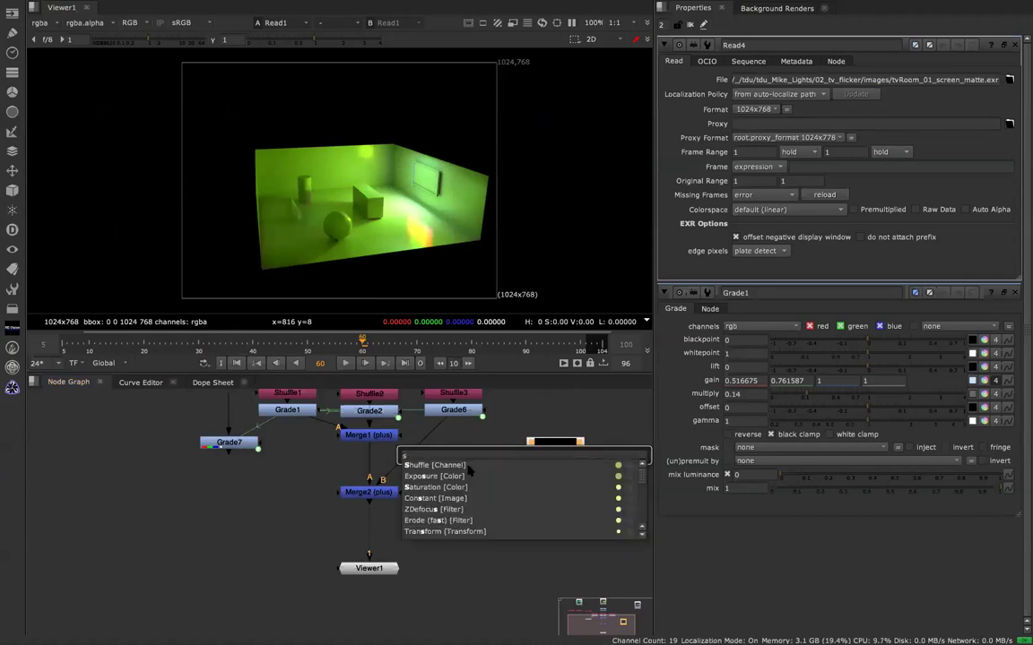
{"action": "left_click", "coordinate": [468, 466]}
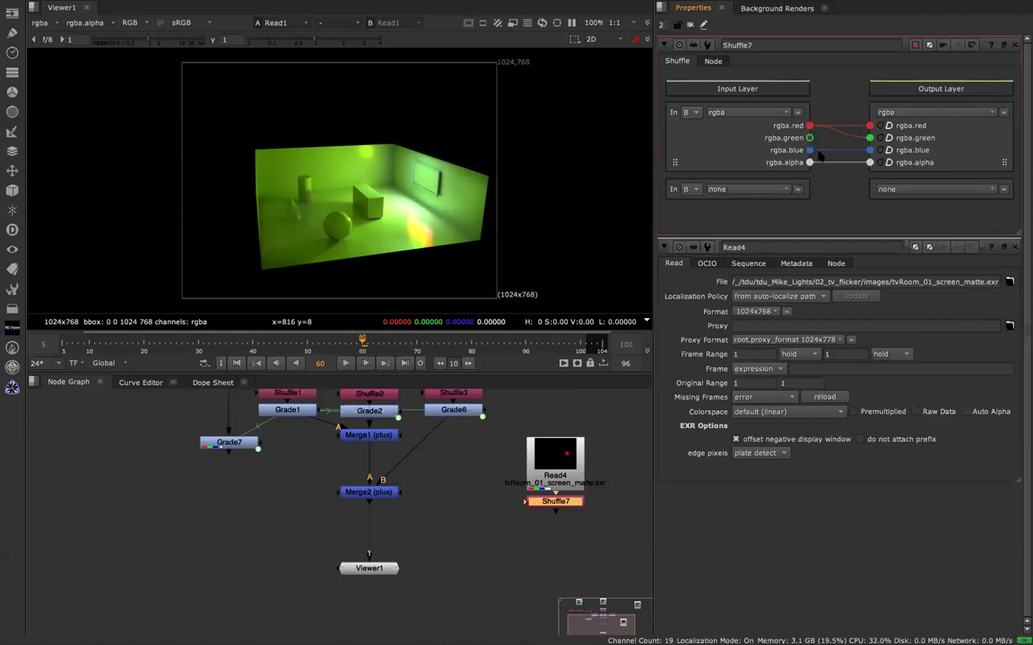
{"action": "left_click_drag", "start_coordinate": [819, 162], "coordinate": [812, 137]}
Place a copy of the flicker grade Grade5 below Shuffle7 and show its result in the viewer.
{"action": "middle_click_drag", "start_coordinate": [516, 428], "coordinate": [527, 581]}
{"action": "left_click", "coordinate": [391, 505]}
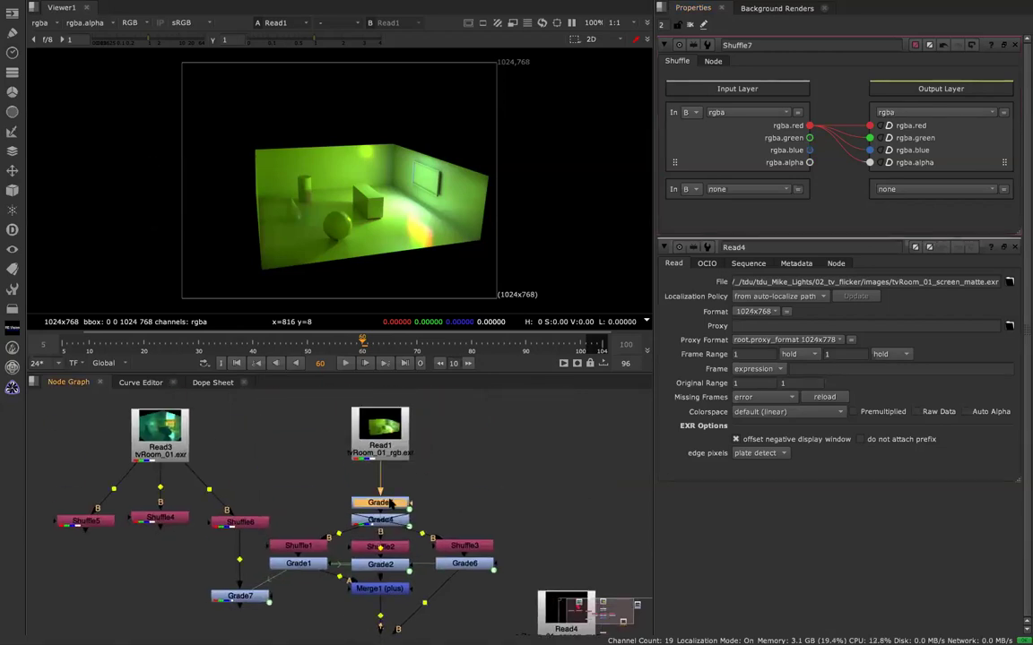
{"action": "middle_click_drag", "start_coordinate": [443, 498], "coordinate": [436, 410]}
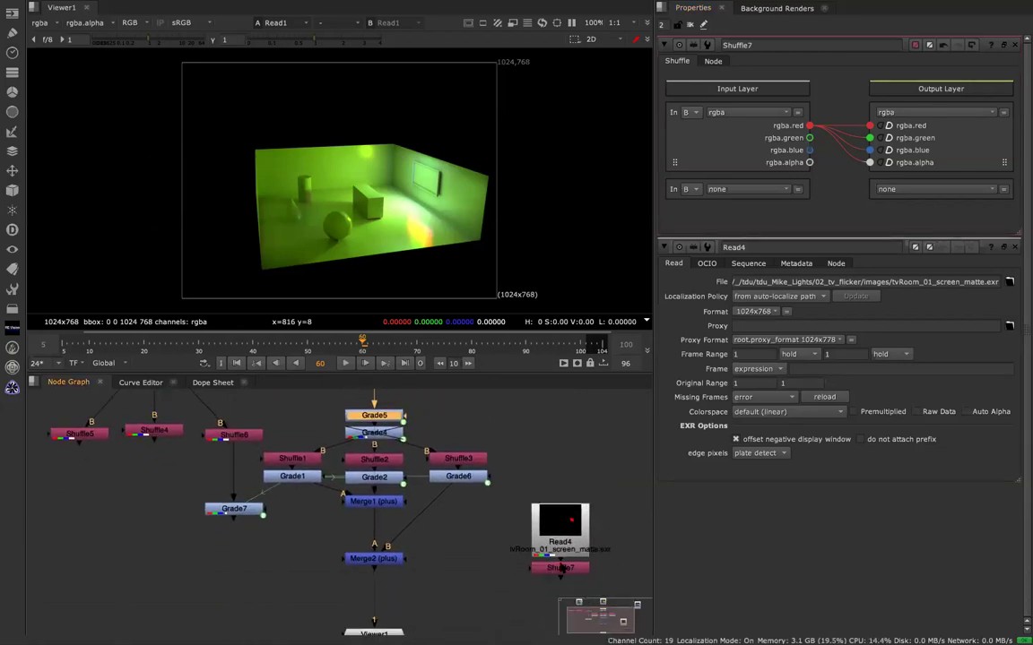
{"action": "left_click_drag", "start_coordinate": [560, 572], "coordinate": [397, 628]}
{"action": "key", "text": "g"}
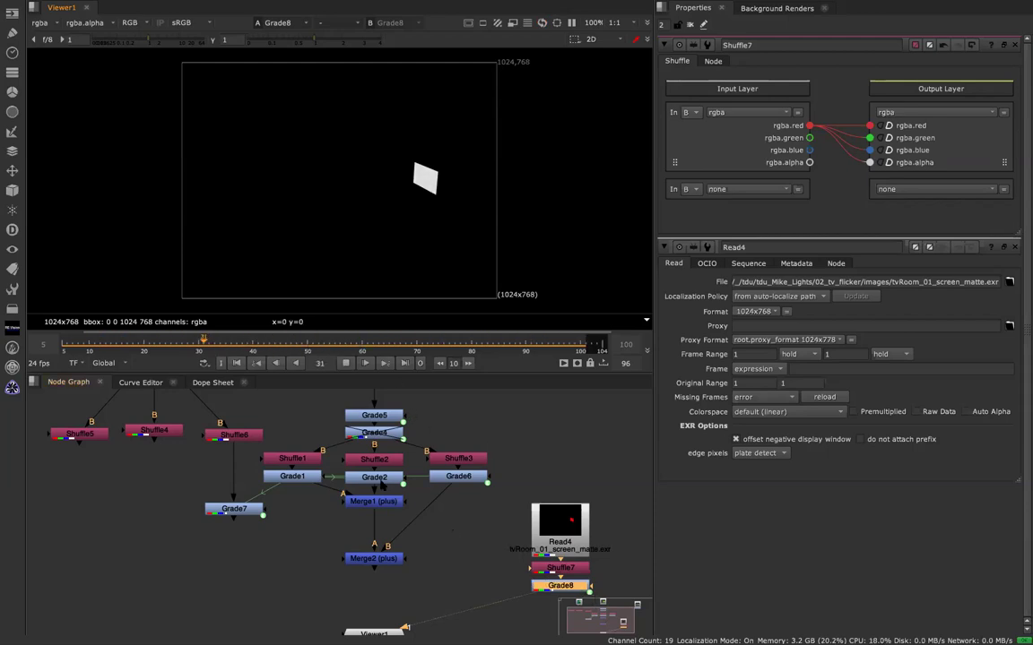
Place a copy of the tint grade Grade7, linked to Grade1, below Grade8 in the screen matte branch.
{"action": "left_click", "coordinate": [295, 477]}
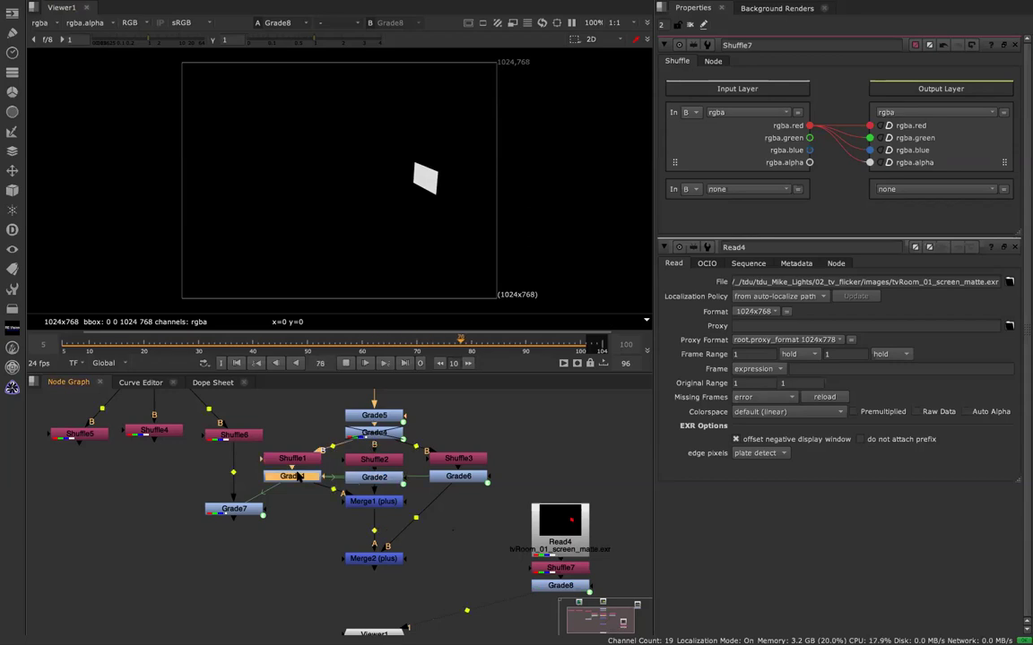
{"action": "left_click", "coordinate": [234, 508]}
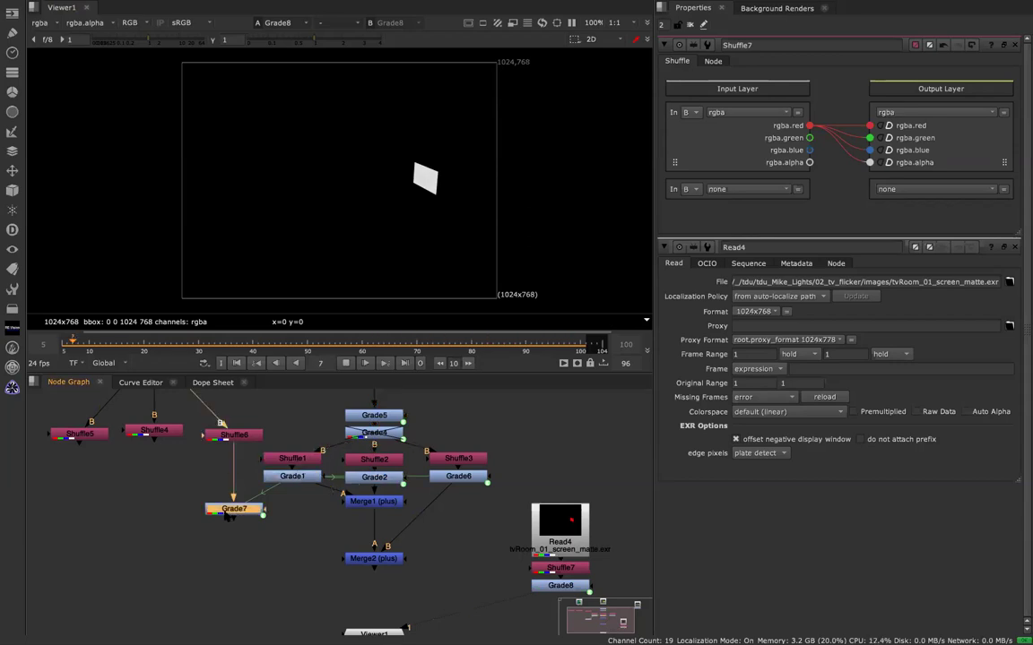
{"action": "left_click", "coordinate": [549, 585]}
{"action": "key", "text": "g"}
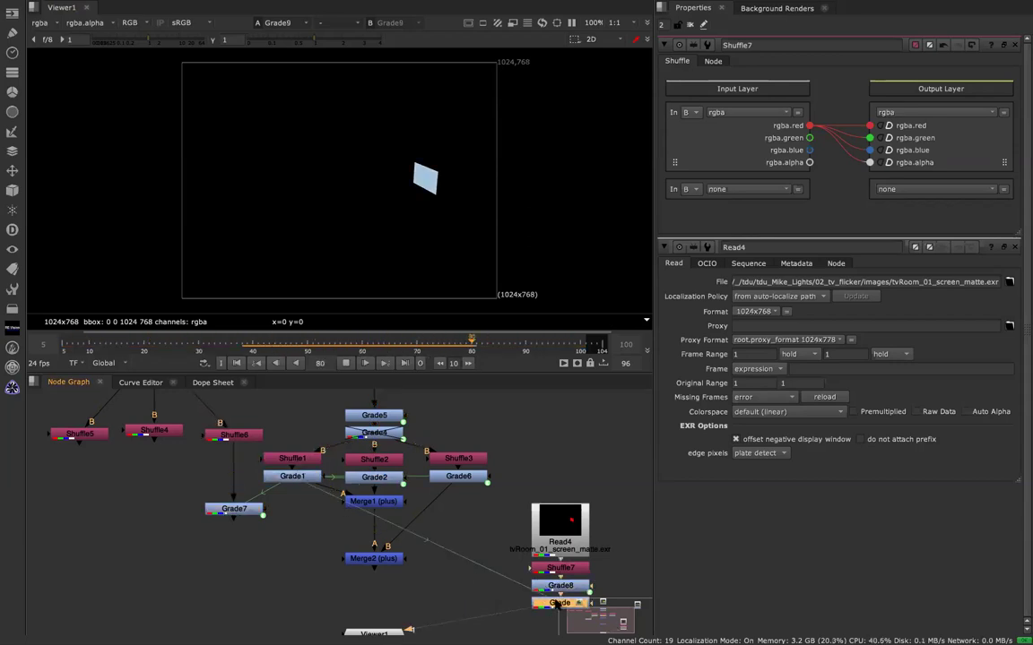
Merge the graded screen matte over the Merge2 (plus) result with a new Merge node feeding the viewer.
{"action": "left_click", "coordinate": [374, 633]}
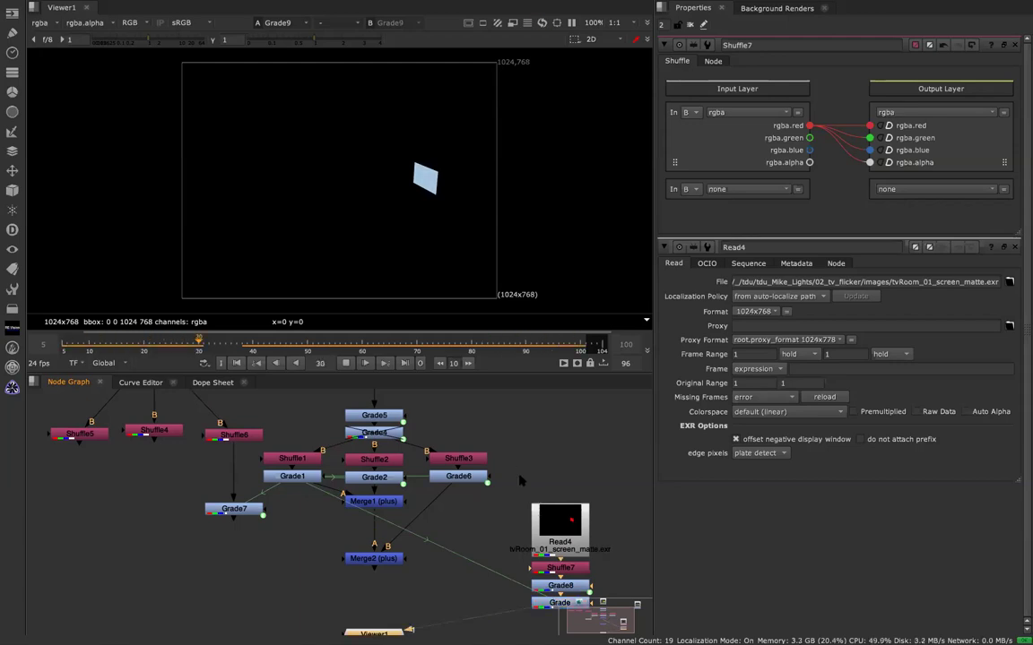
{"action": "left_click_drag", "start_coordinate": [468, 431], "coordinate": [552, 541]}
{"action": "left_click", "coordinate": [565, 536]}
{"action": "key", "text": "m"}
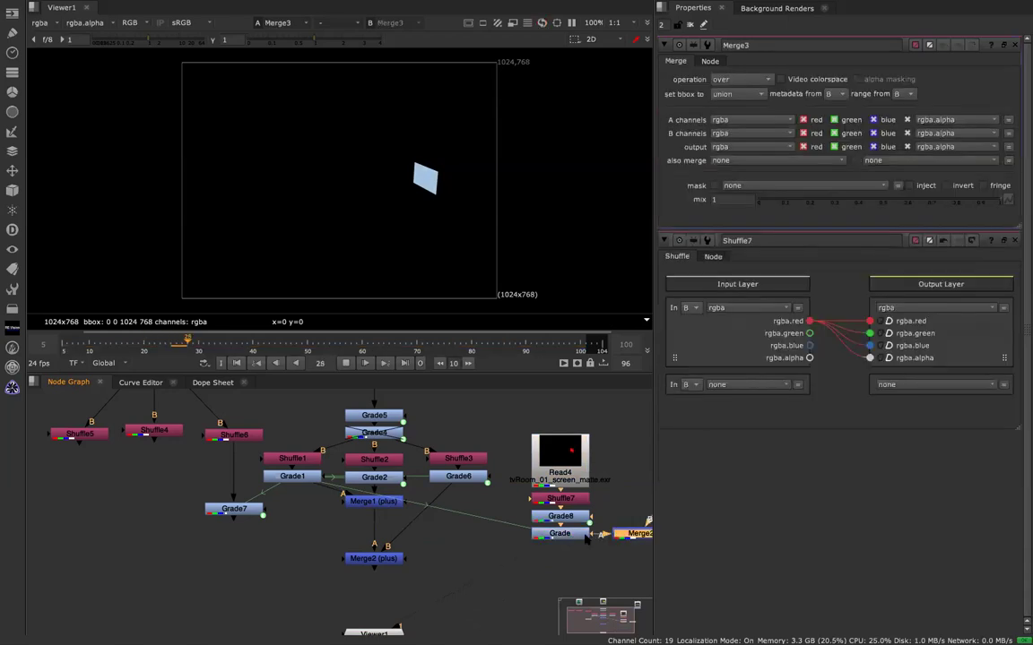
{"action": "left_click_drag", "start_coordinate": [630, 538], "coordinate": [358, 563]}
{"action": "left_click_drag", "start_coordinate": [391, 602], "coordinate": [379, 601]}
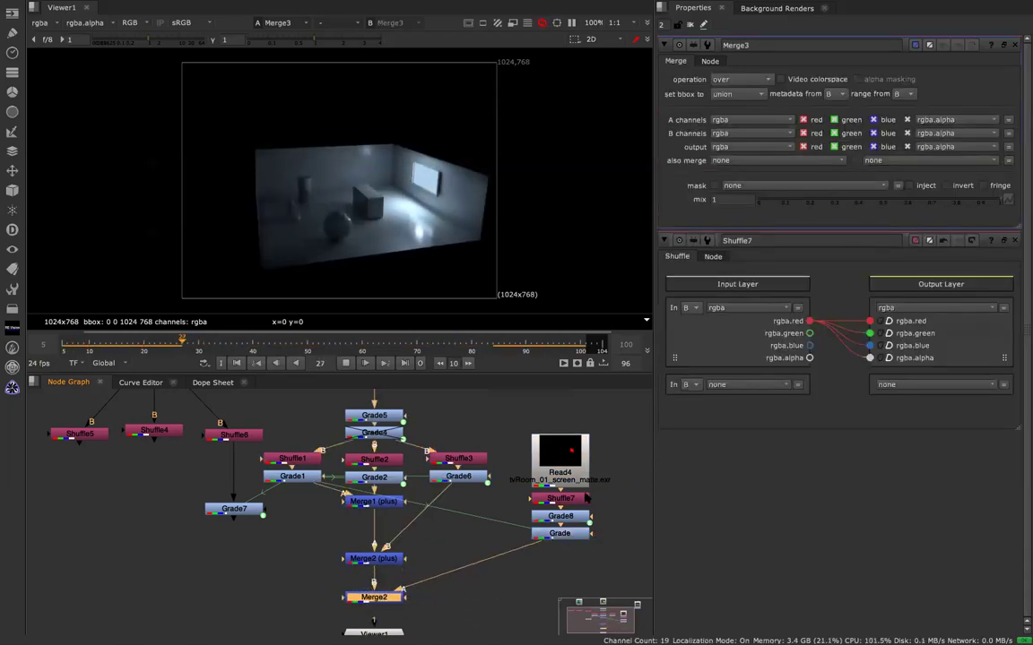
Set the multiply of the screen matte's tint grade, Grade9, to 3.
{"action": "left_click", "coordinate": [557, 535]}
{"action": "left_click", "coordinate": [558, 534]}
{"action": "key", "text": "Tab"}
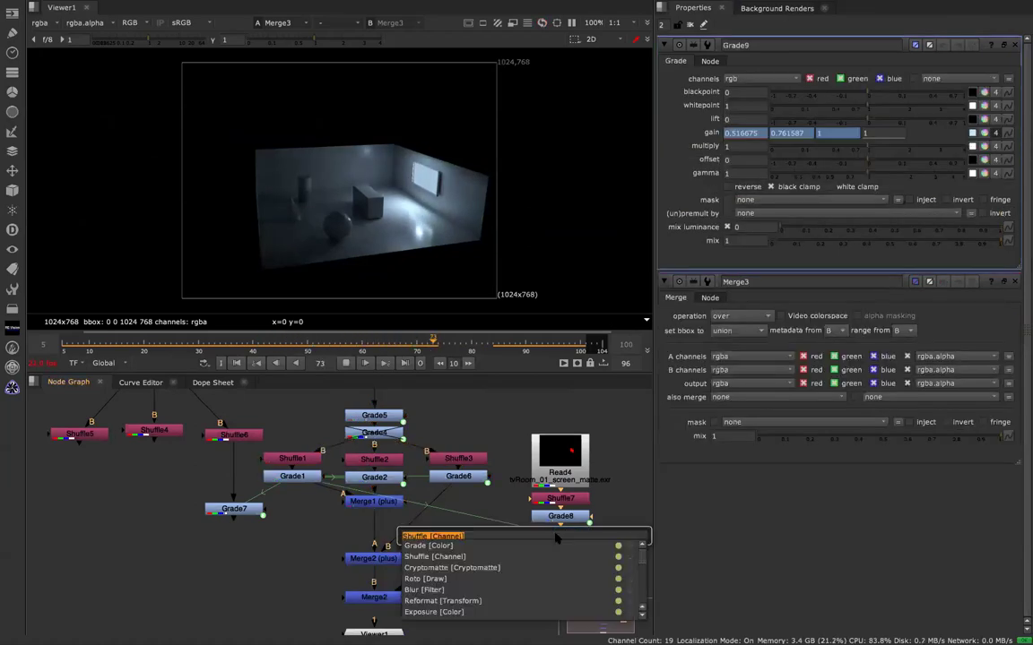
{"action": "key", "text": "Escape"}
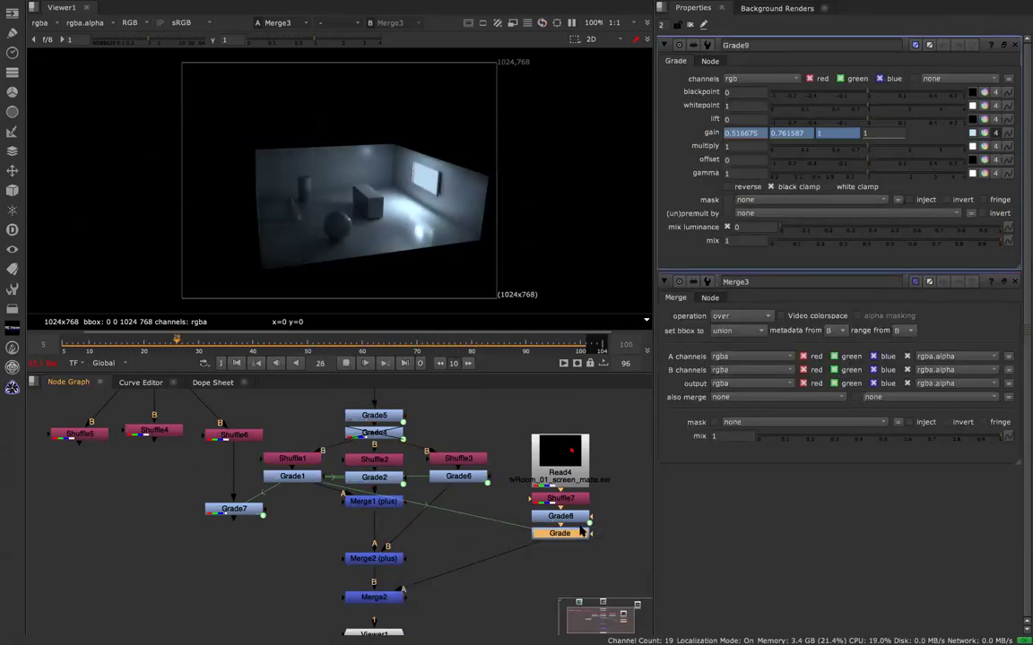
{"action": "left_click", "coordinate": [736, 145]}
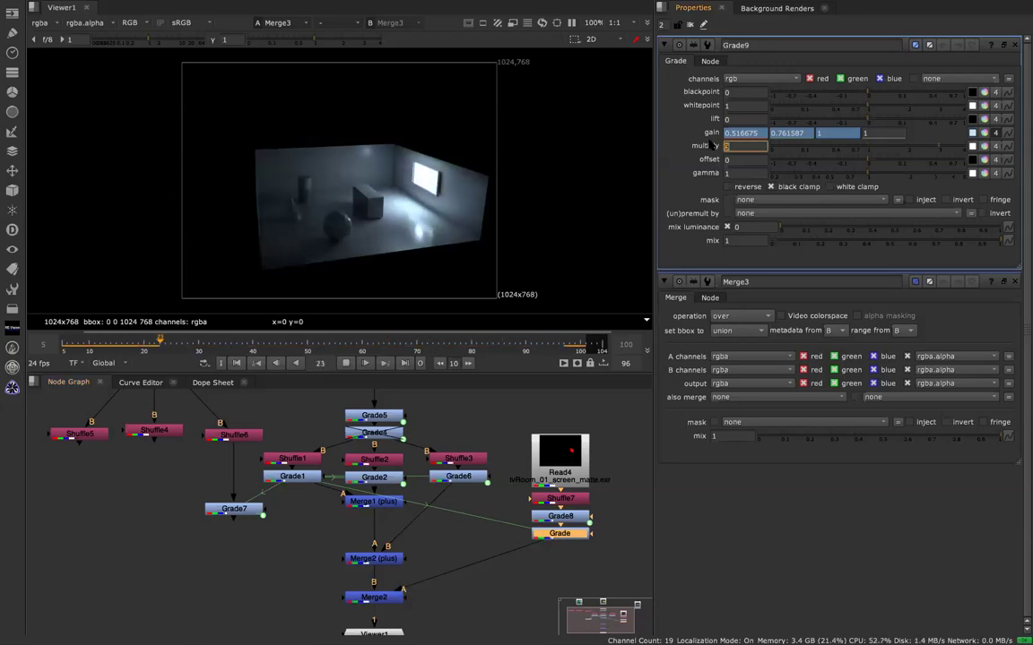
{"action": "type", "text": "3"}
Add a Glow node after Grade9 with its brightness at 0.74 and review the flickering composite full screen.
{"action": "key", "text": "Tab"}
{"action": "type", "text": "g"}
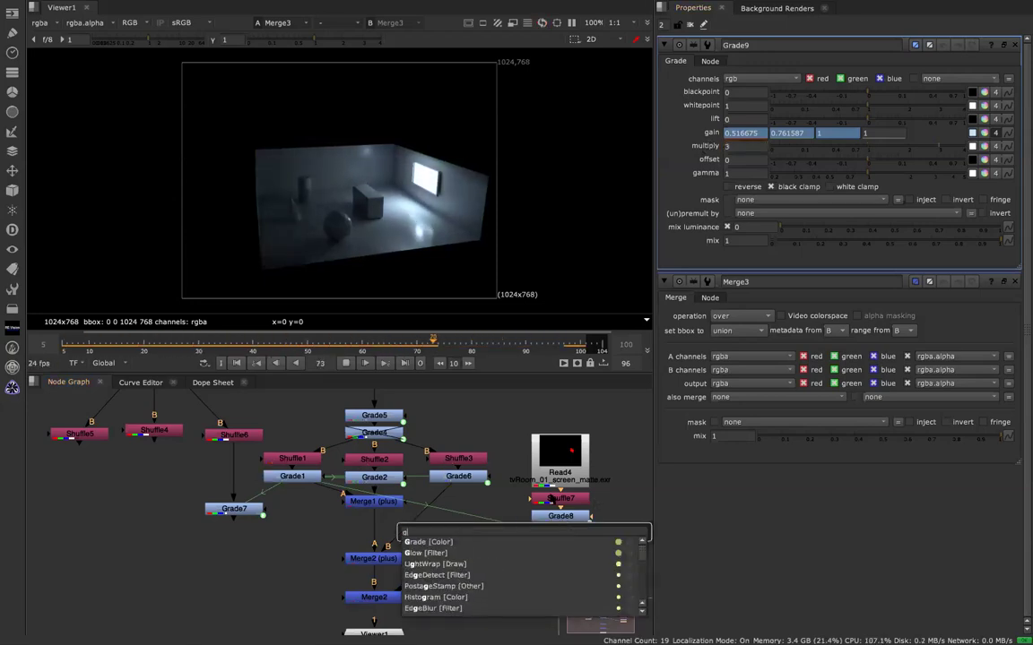
{"action": "type", "text": "low"}
{"action": "key", "text": "Return"}
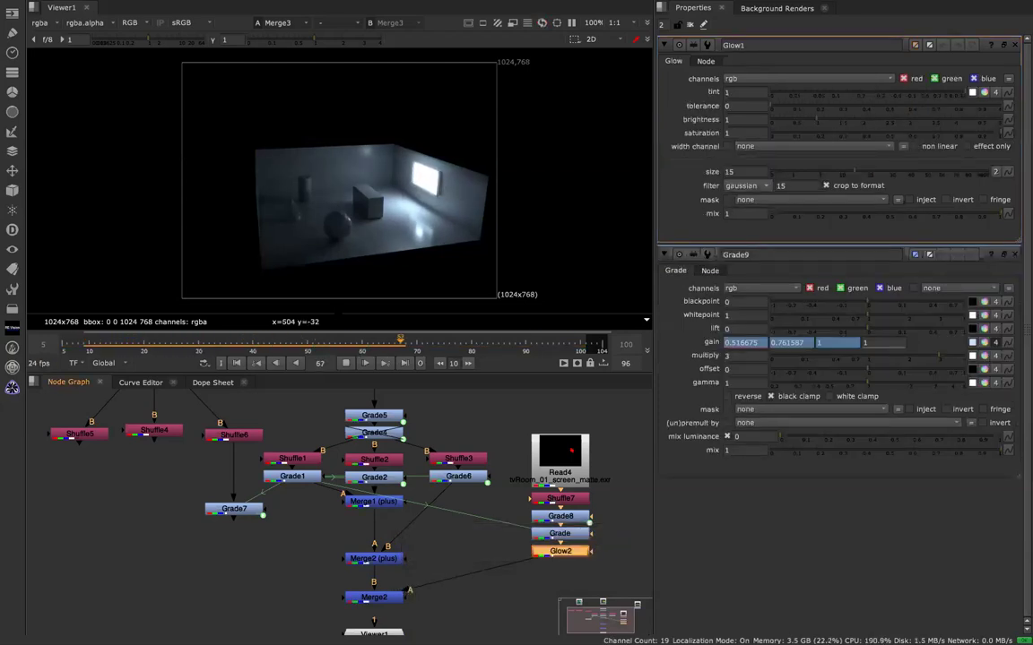
{"action": "left_click_drag", "start_coordinate": [812, 118], "coordinate": [844, 124]}
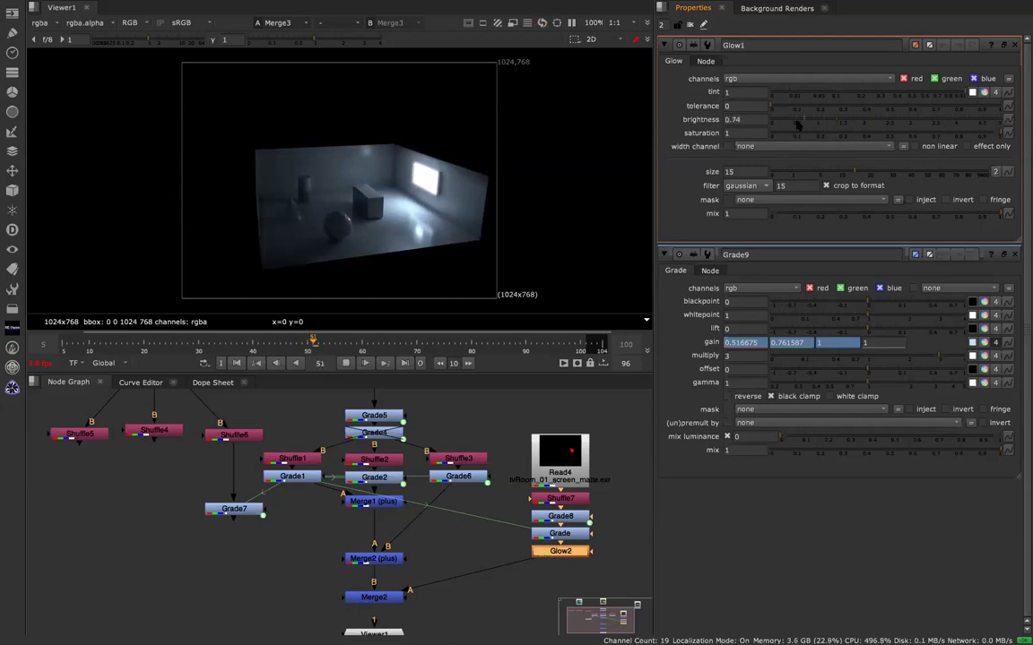
{"action": "key", "text": "space"}
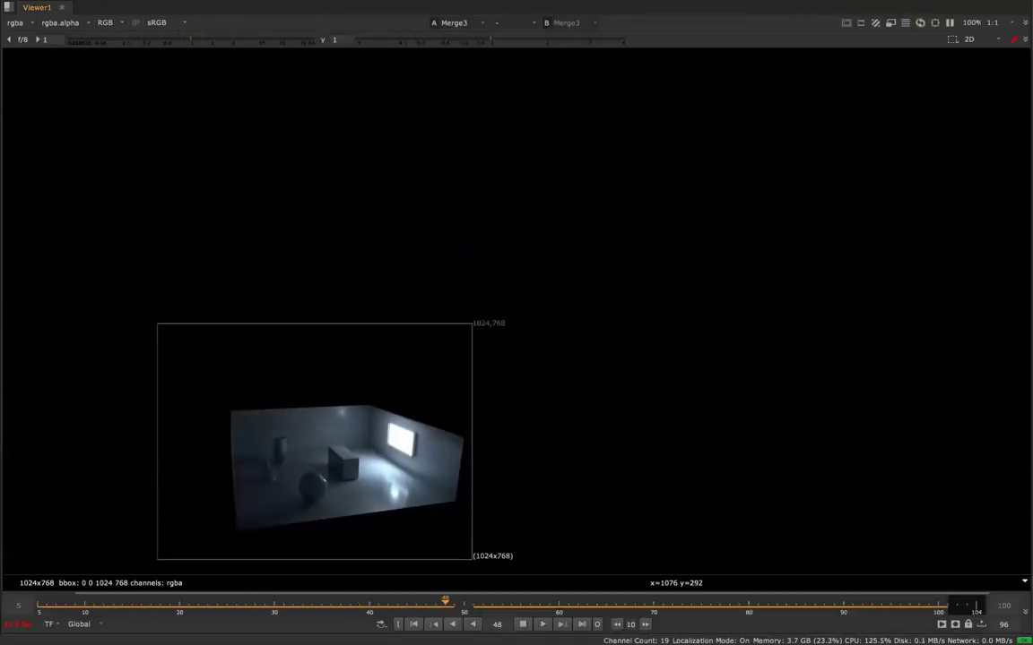
{"action": "key", "text": "f"}
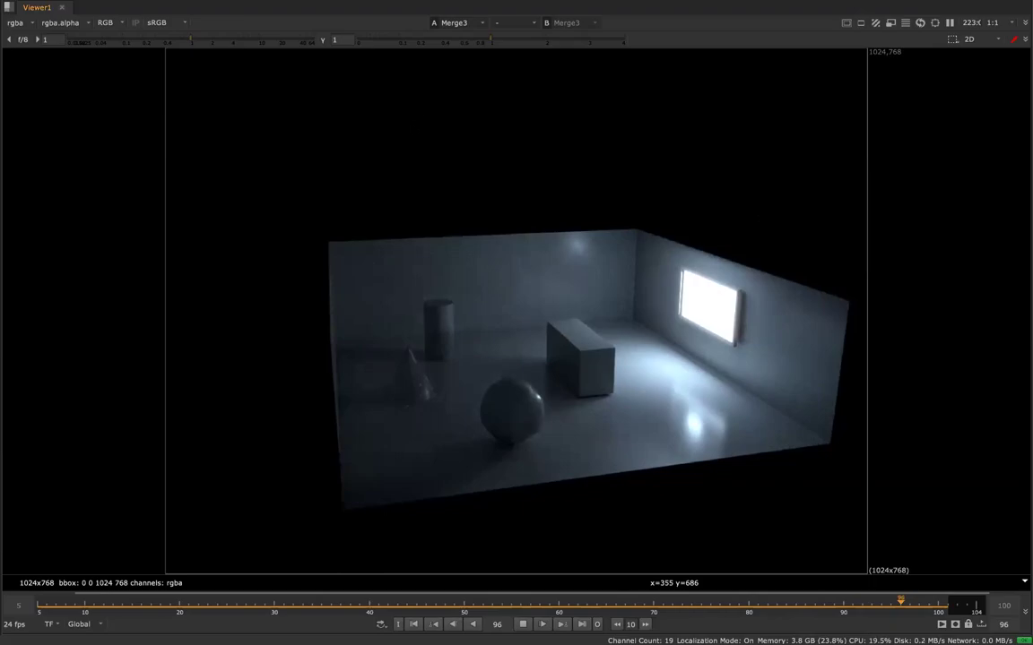
Switch to the Facebook page in the browser and check the live video post for viewer comments.
{"action": "key", "text": "ctrl+Left"}
{"action": "key", "text": "ctrl+Left"}
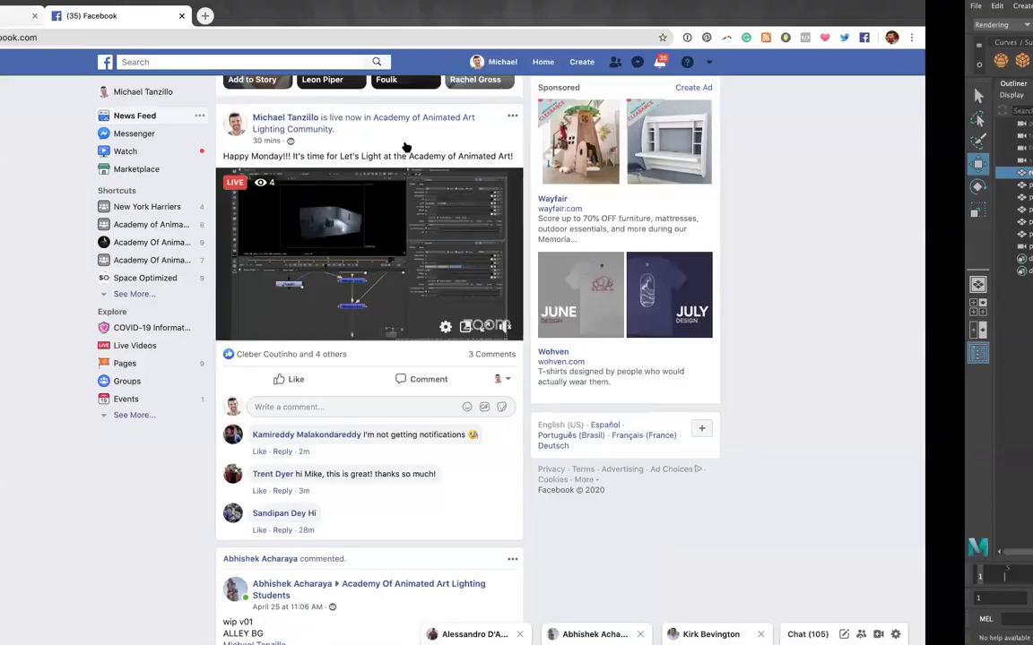
{"action": "scroll", "coordinate": [516, 359], "scroll_direction": "down", "scroll_amount": 1}
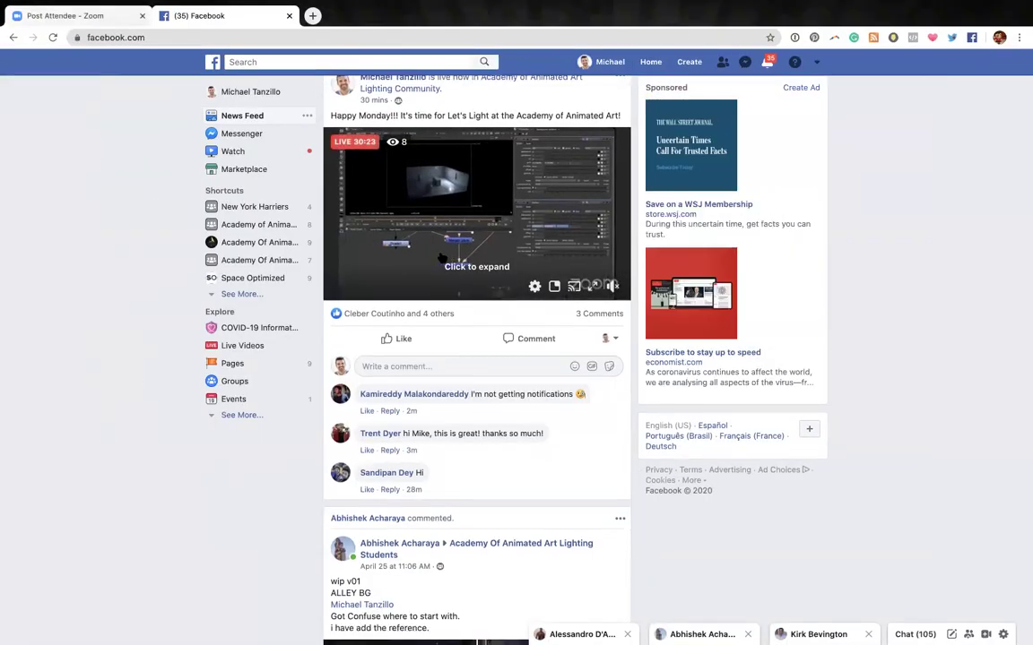
{"action": "scroll", "coordinate": [477, 358], "scroll_direction": "up", "scroll_amount": 1}
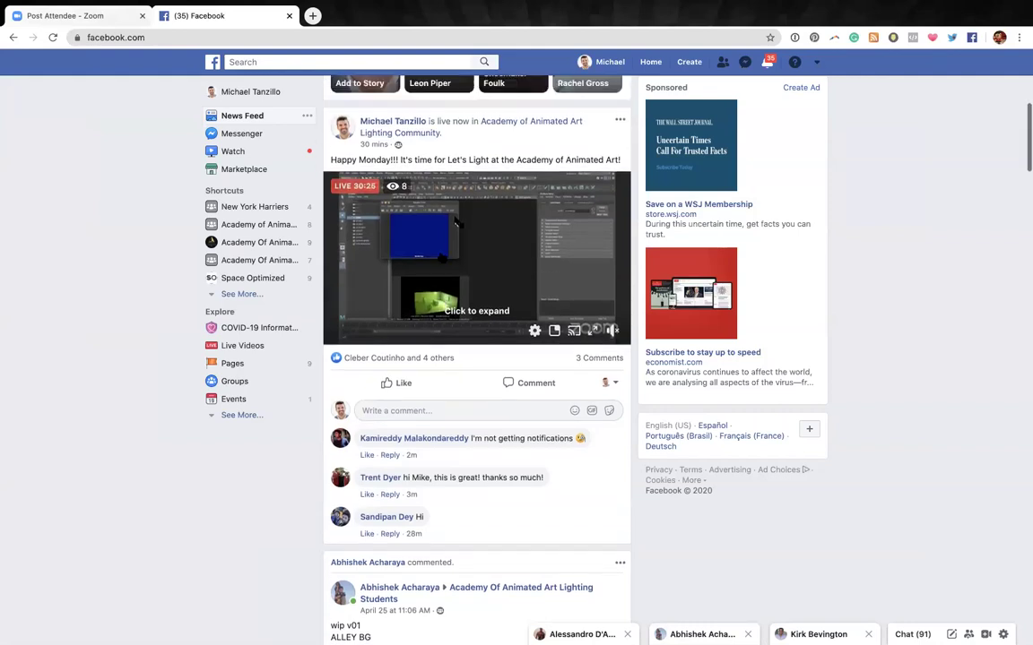
{"action": "scroll", "coordinate": [477, 358], "scroll_direction": "up", "scroll_amount": 2}
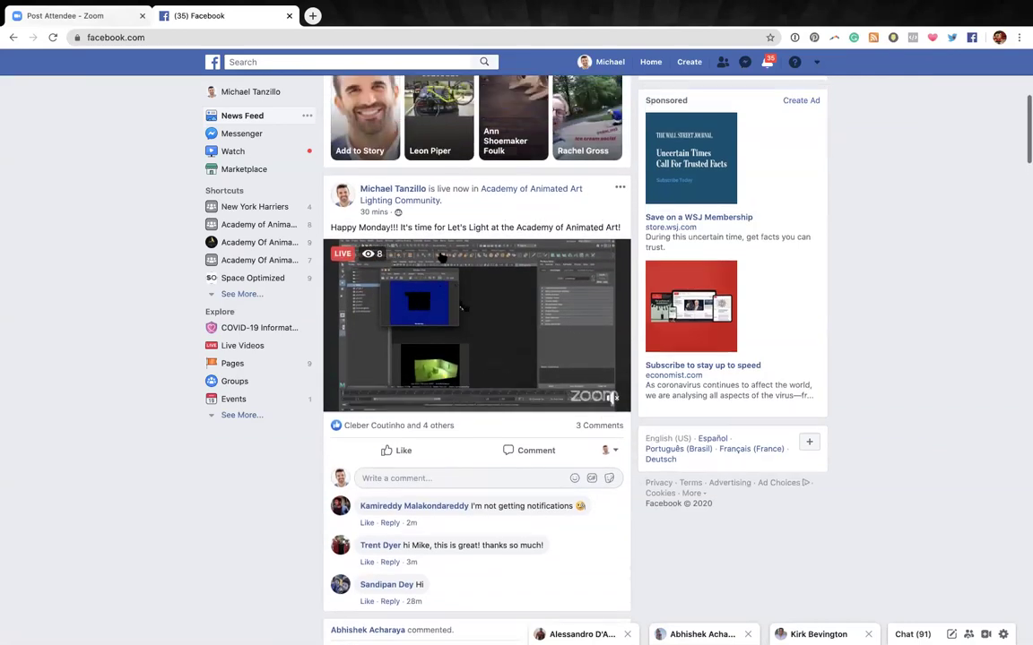
{"action": "scroll", "coordinate": [477, 359], "scroll_direction": "down", "scroll_amount": 1}
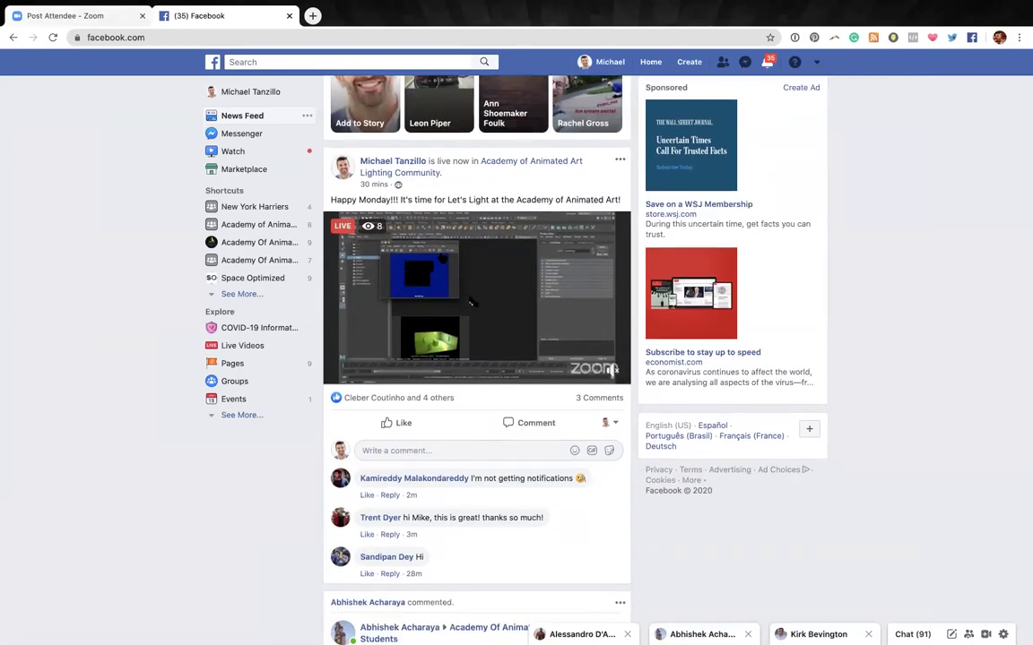
{"action": "scroll", "coordinate": [470, 303], "scroll_direction": "up", "scroll_amount": 1}
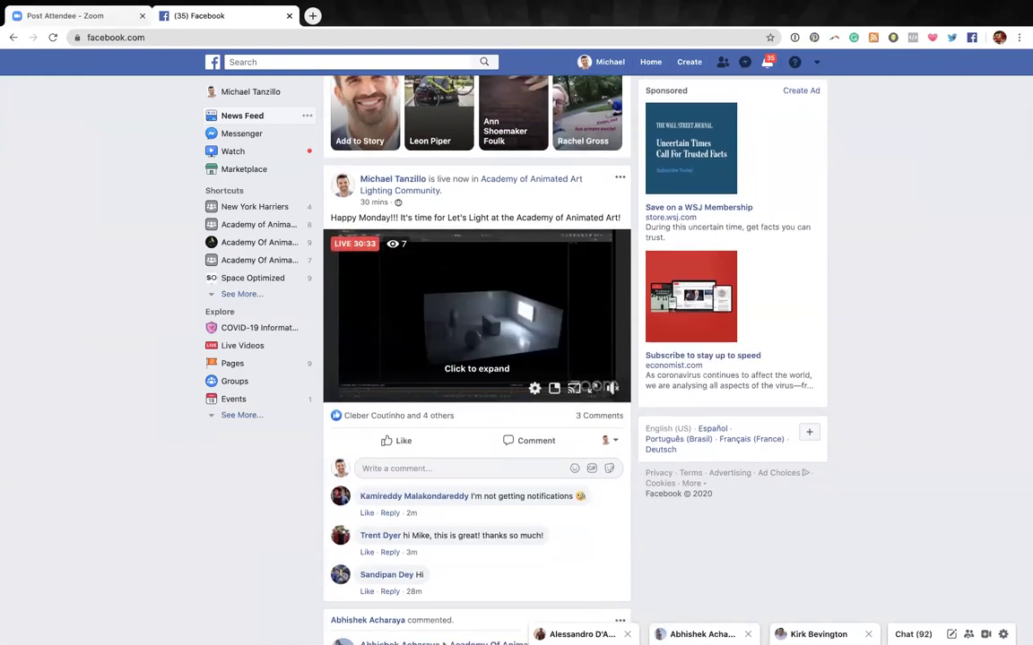
{"action": "scroll", "coordinate": [477, 358], "scroll_direction": "down", "scroll_amount": 1}
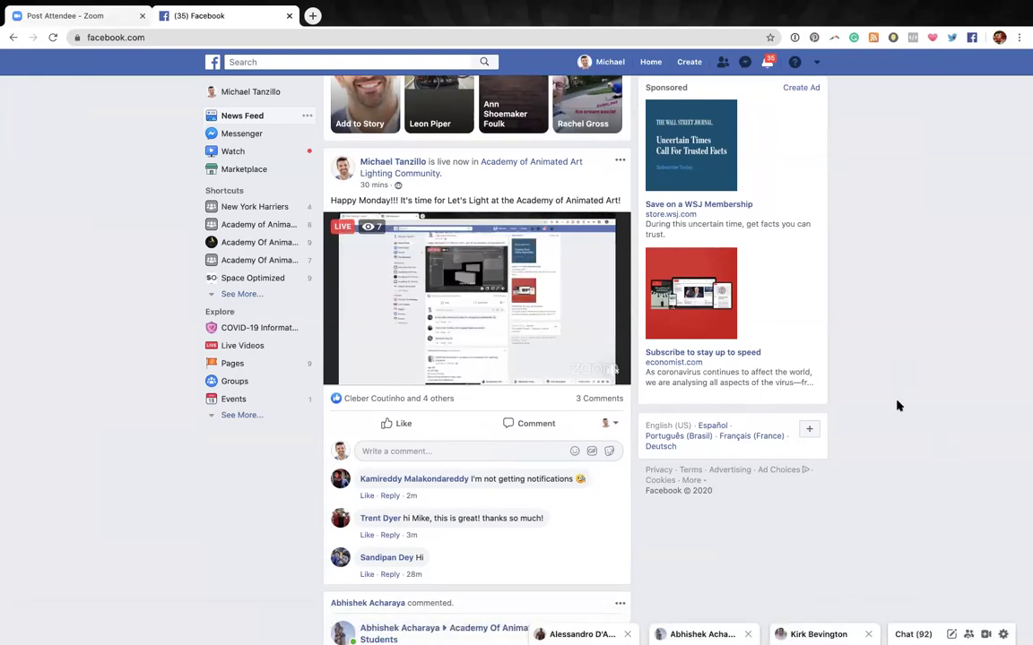
{"action": "key", "text": "ctrl+Right"}
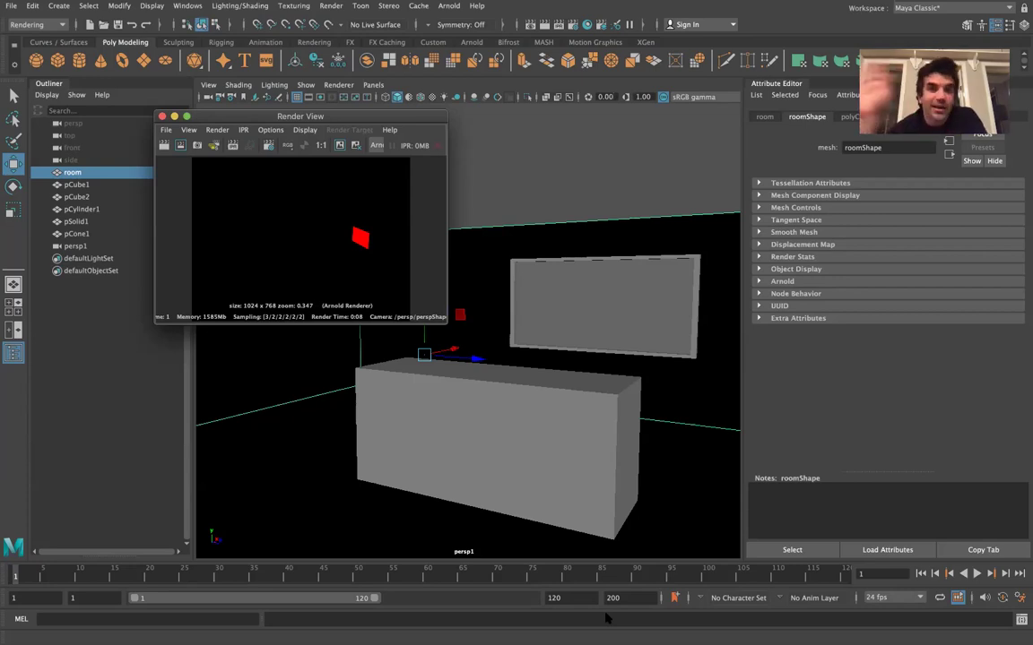
{"action": "key", "text": "super+Tab"}
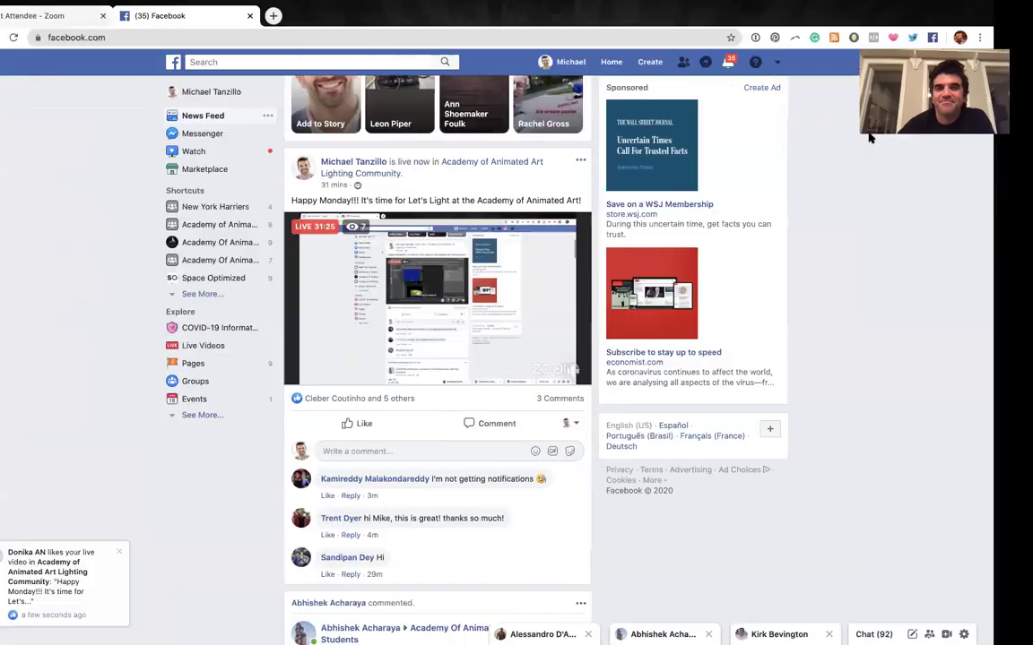
{"action": "key", "text": "super+Tab"}
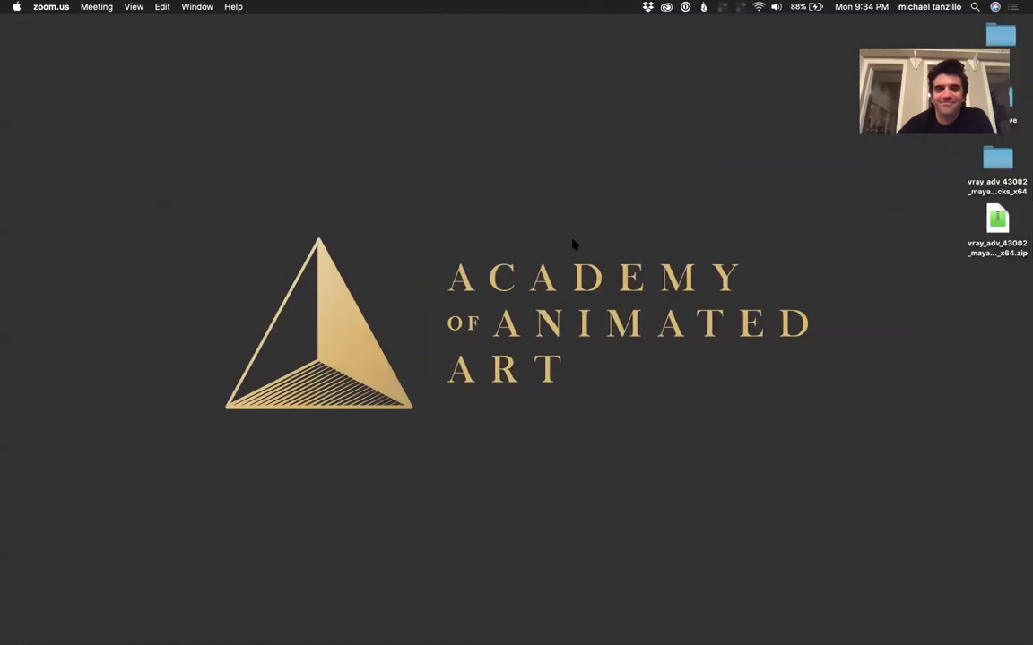